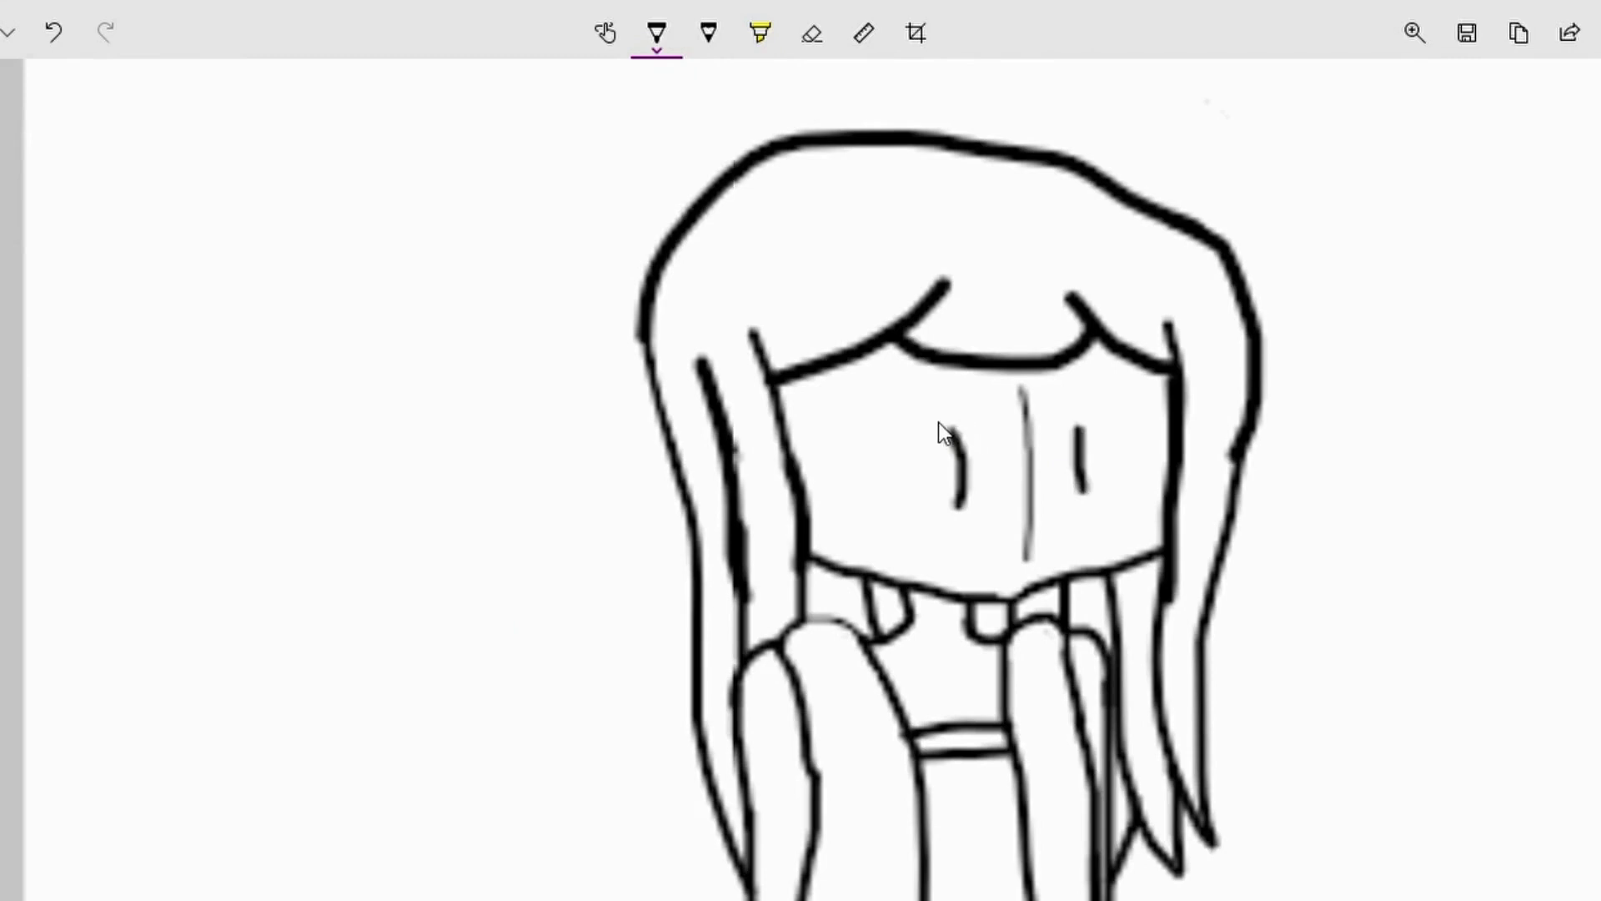
Step: Draw the left eye's upper lid, outer lash and rounded iris outline in black pen
drag(939, 429, 966, 426)
key(ctrl+z)
drag(859, 419, 844, 431)
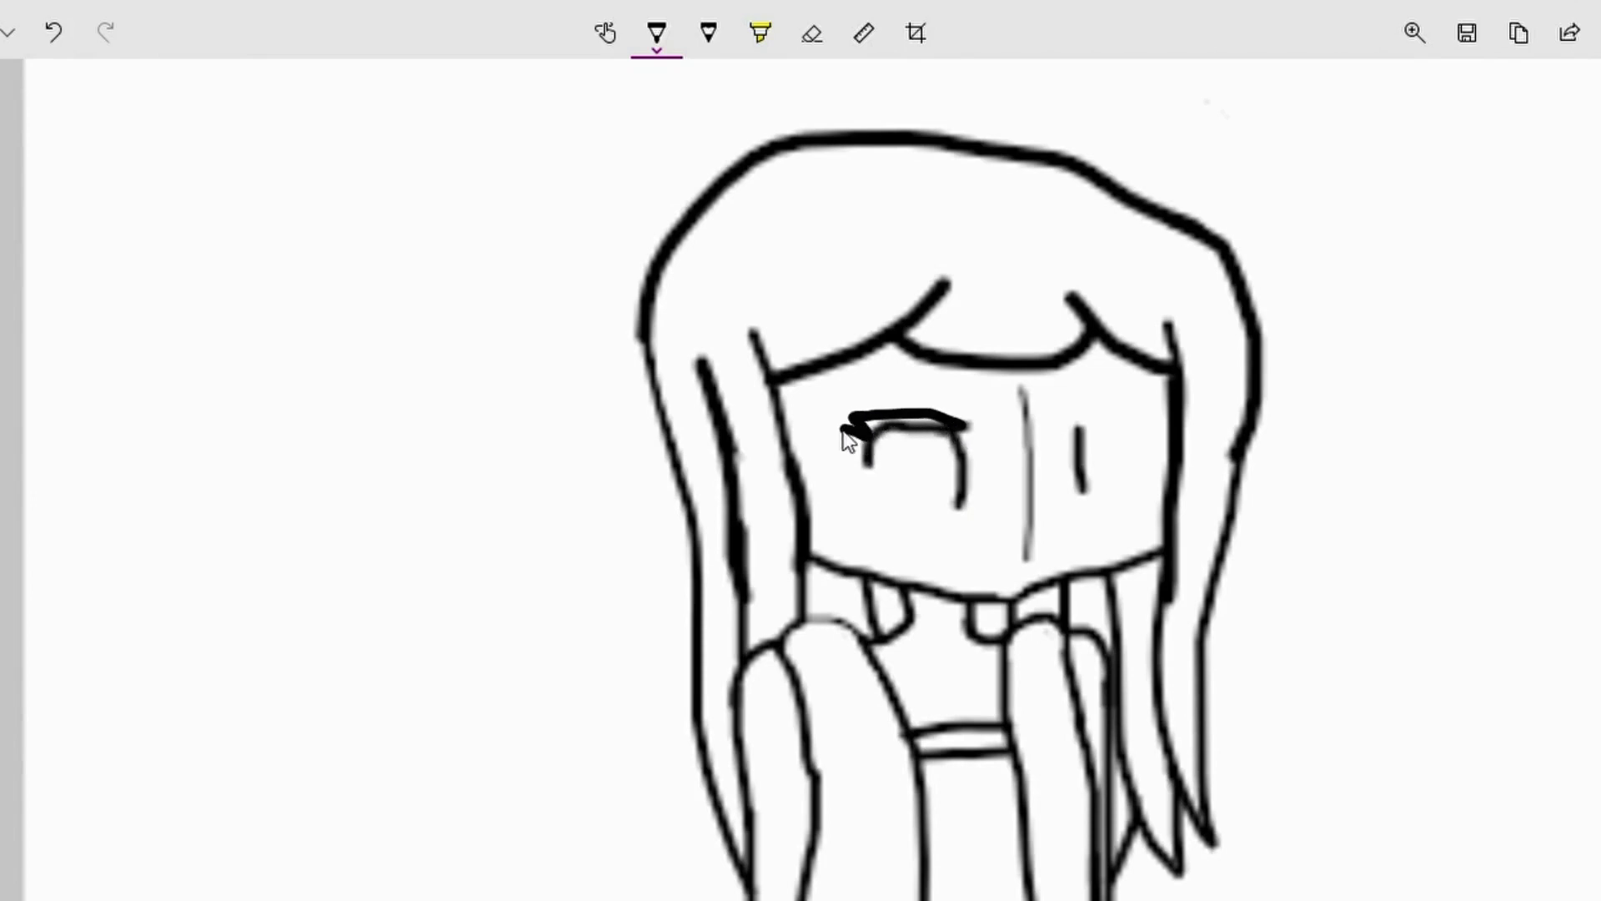
key(ctrl+z)
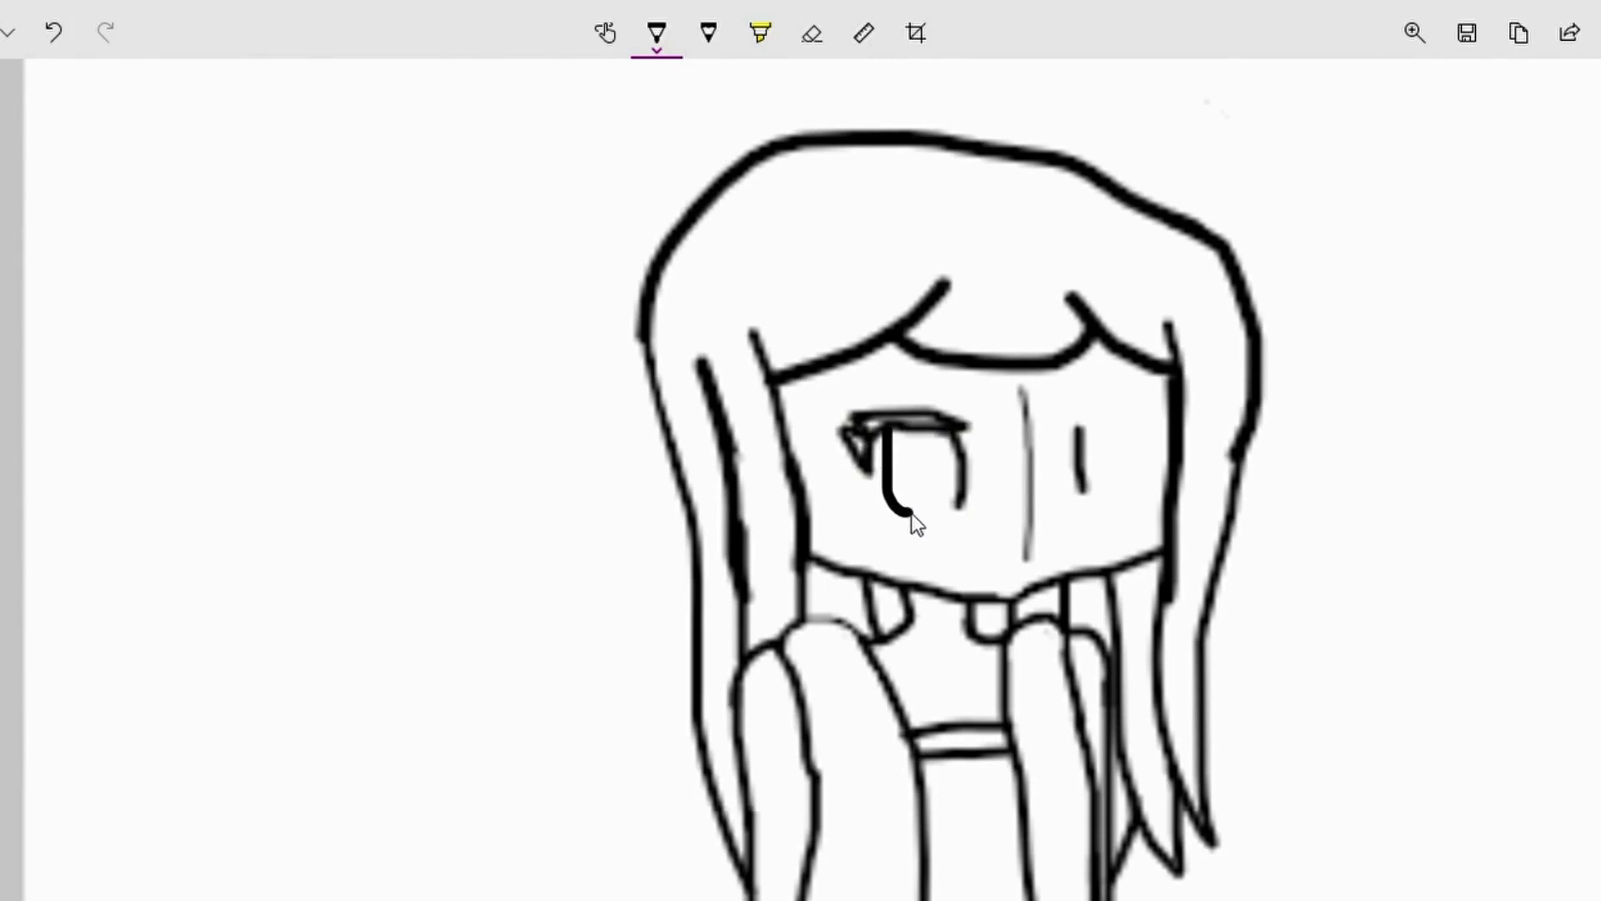
drag(952, 514, 969, 486)
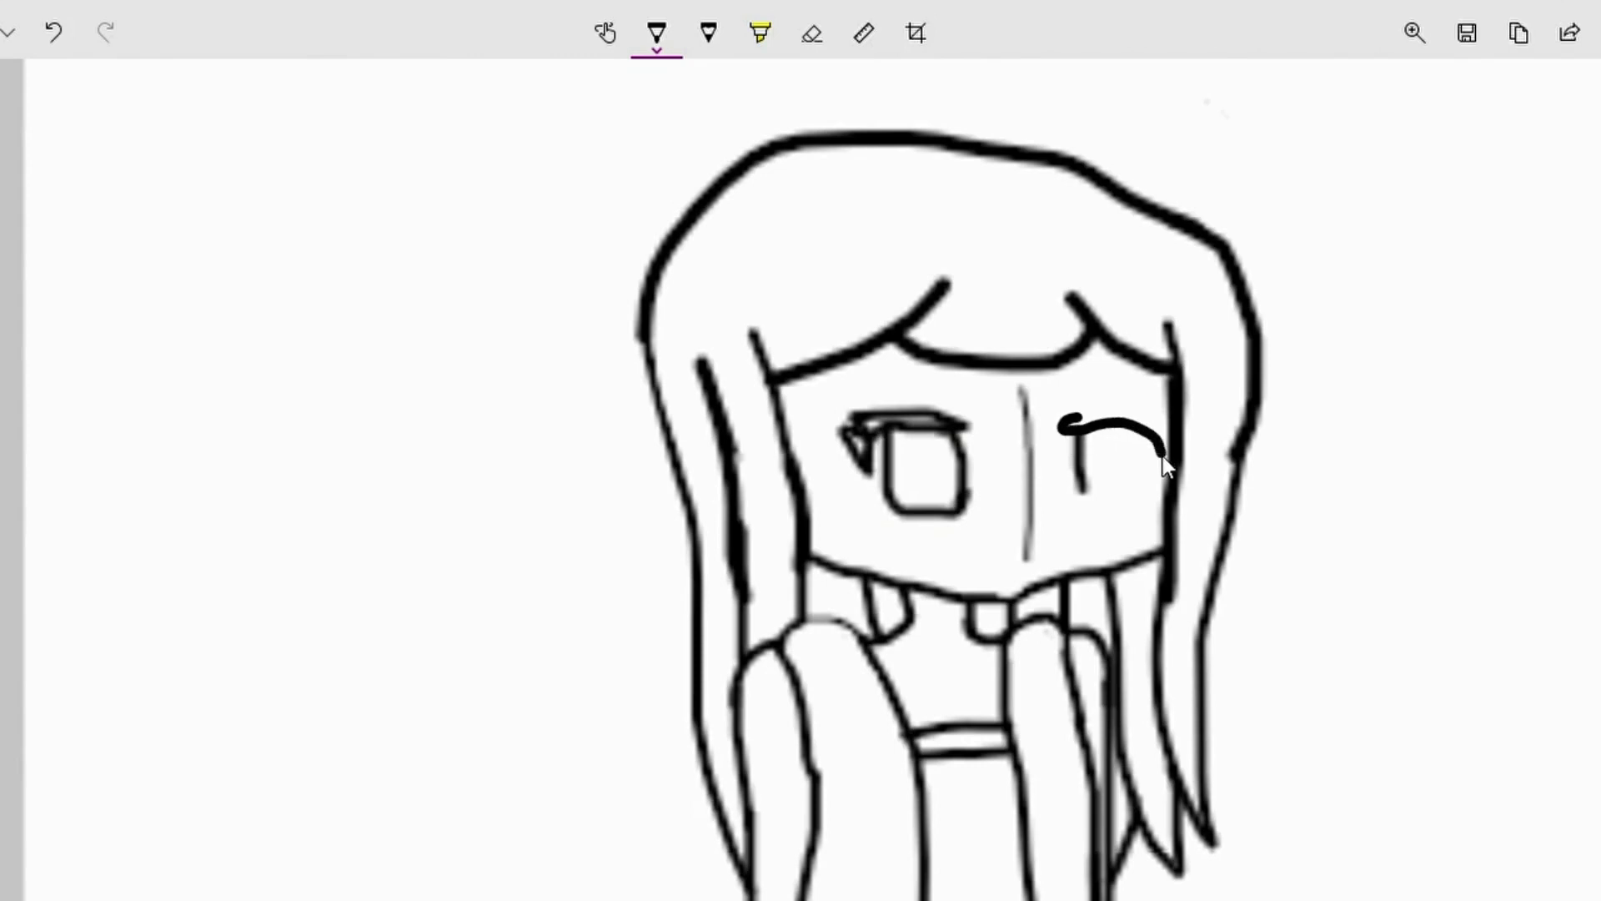
Step: Draw the right eye's upper lid, outer lash and round iris with small highlight shapes inside
drag(1163, 457, 1164, 457)
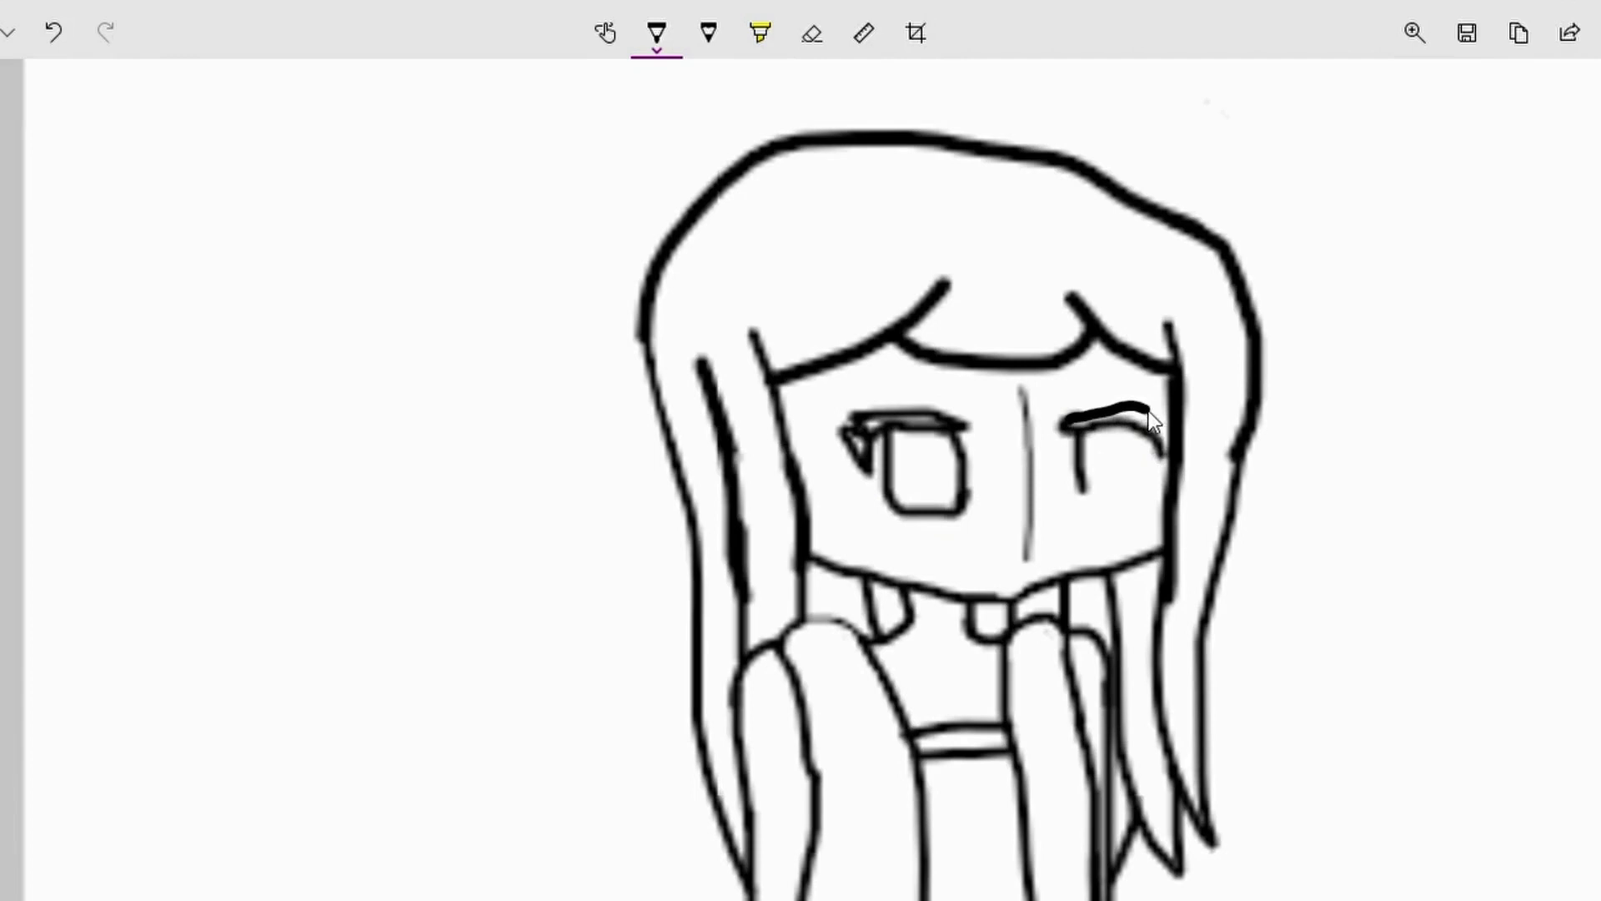
drag(1154, 432, 1158, 434)
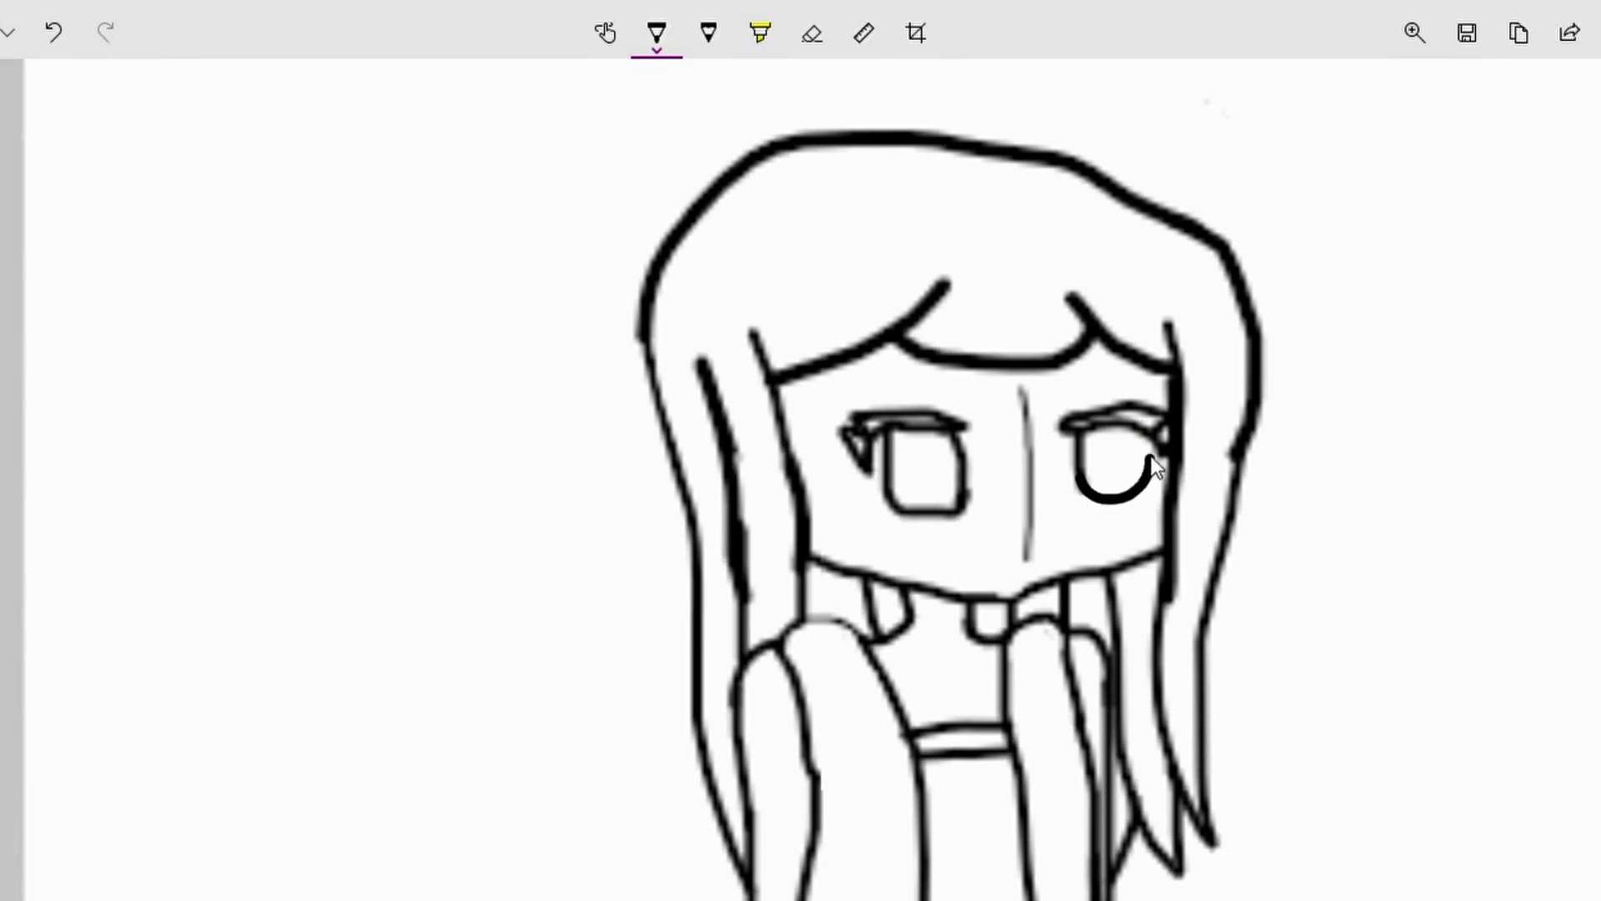
drag(1151, 457, 1095, 449)
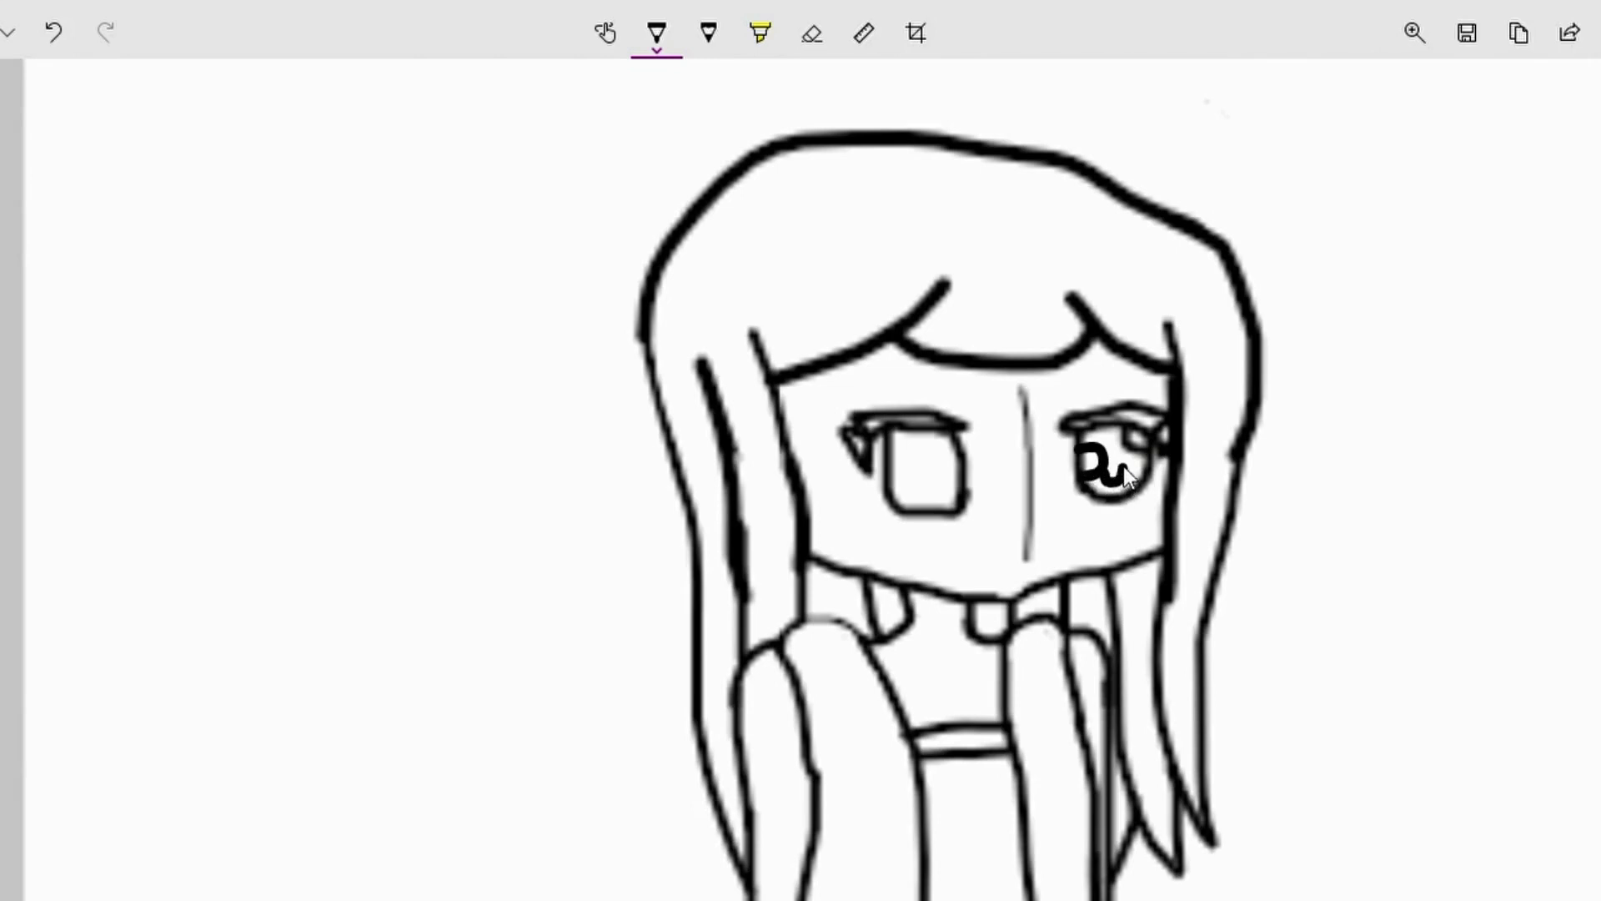
drag(1143, 467, 1144, 466)
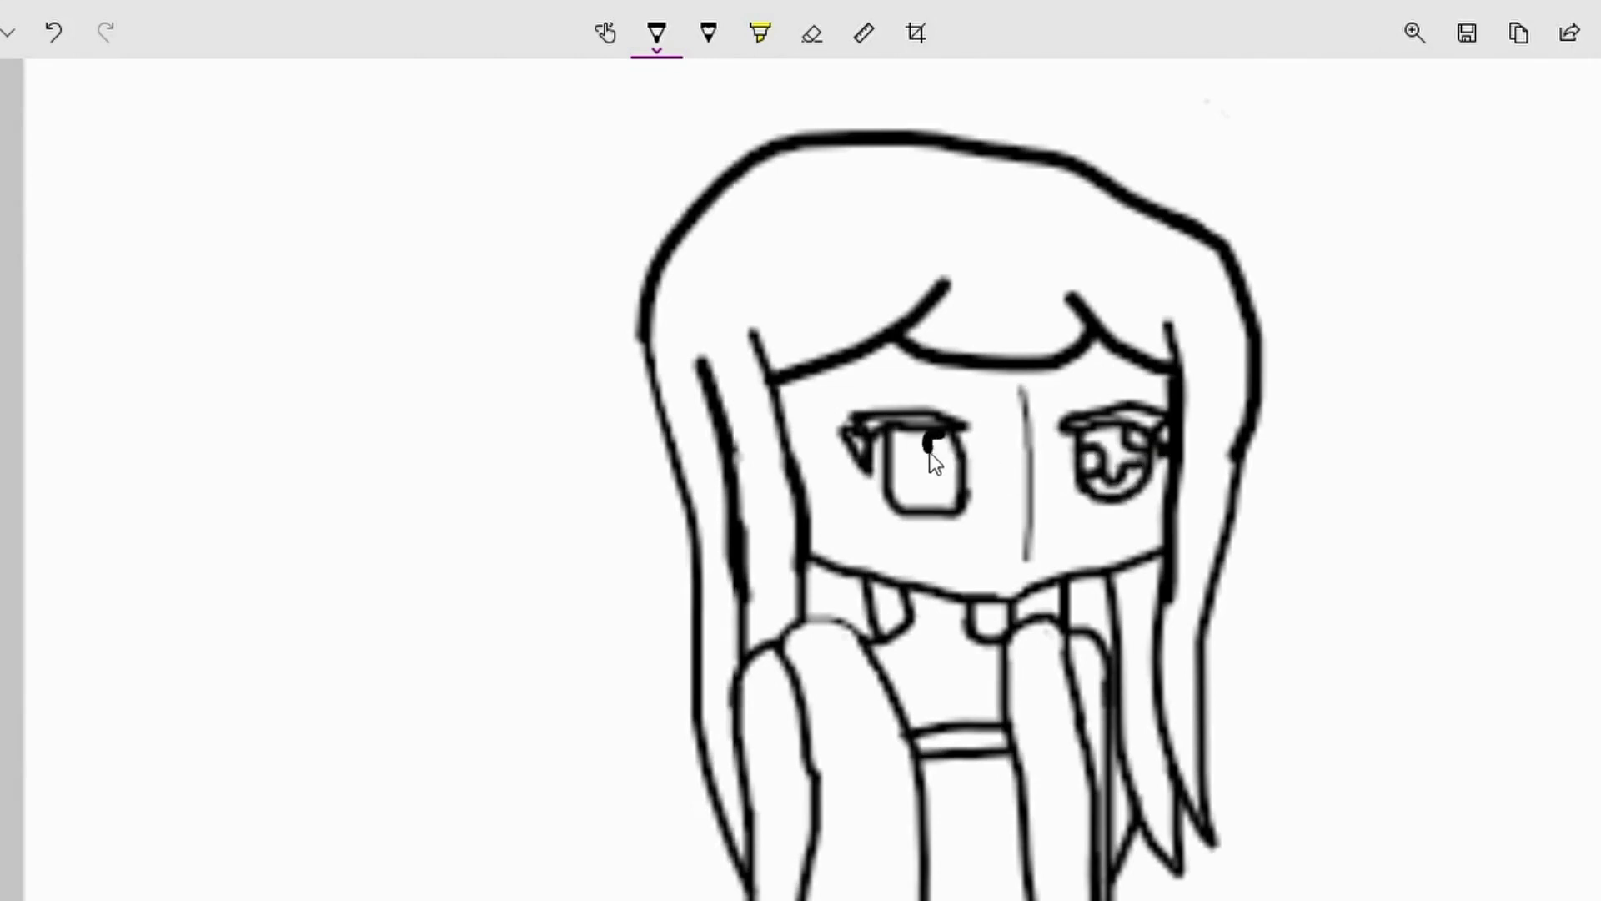
Step: Add highlights to the left eye, fill both pupils in black and remove the face's vertical guide line
drag(958, 453, 953, 447)
drag(942, 480, 963, 473)
drag(931, 486, 948, 475)
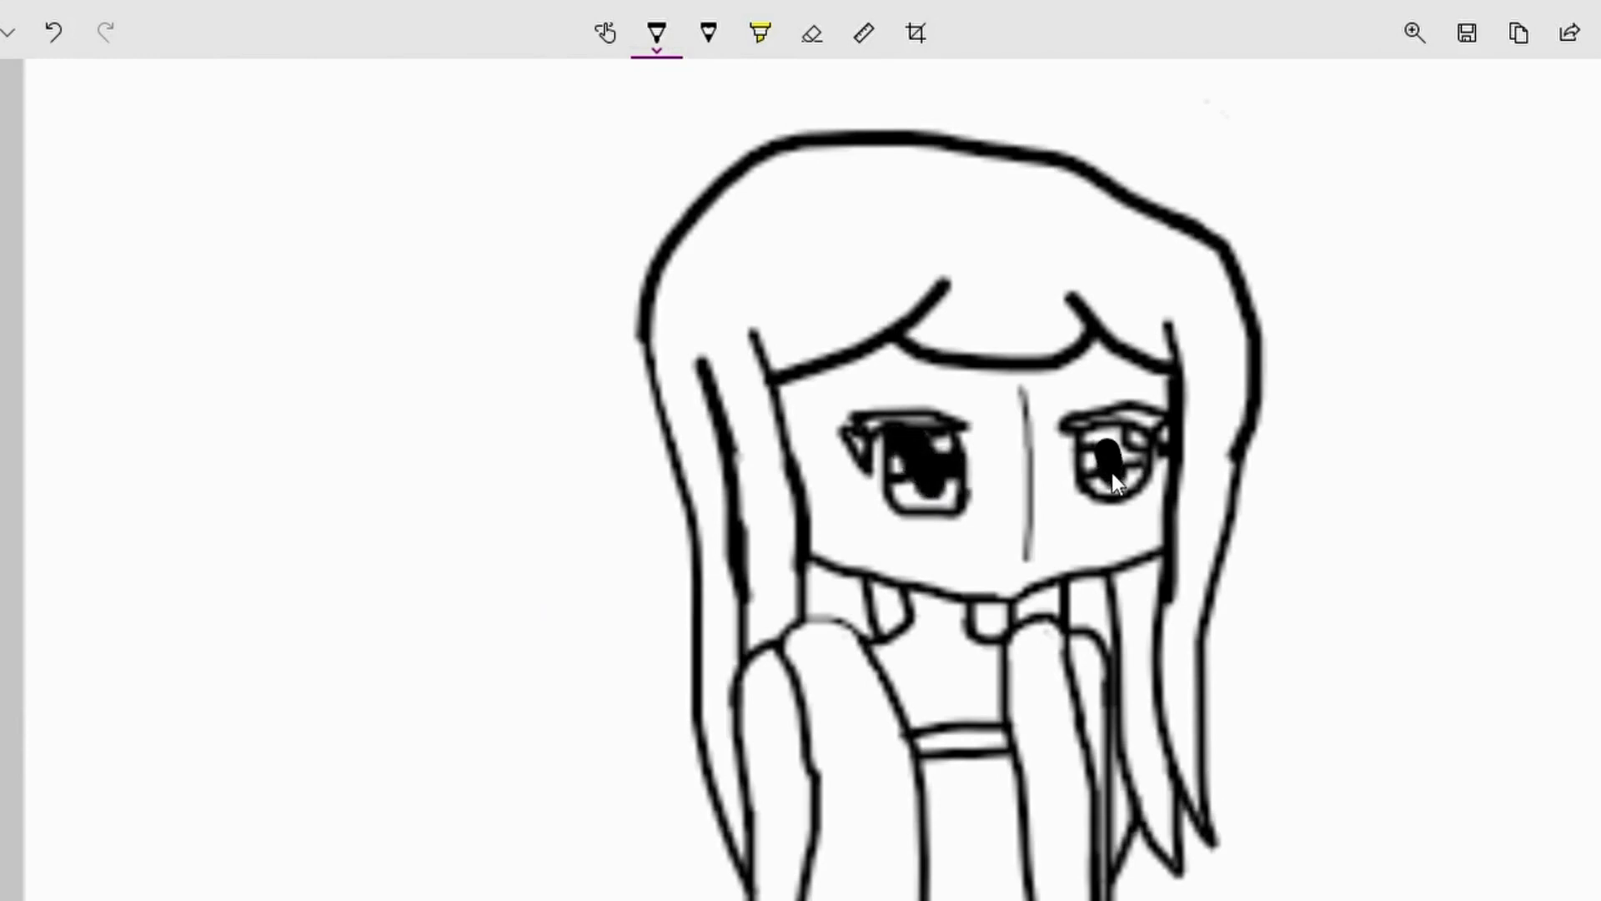
key(ctrl+z)
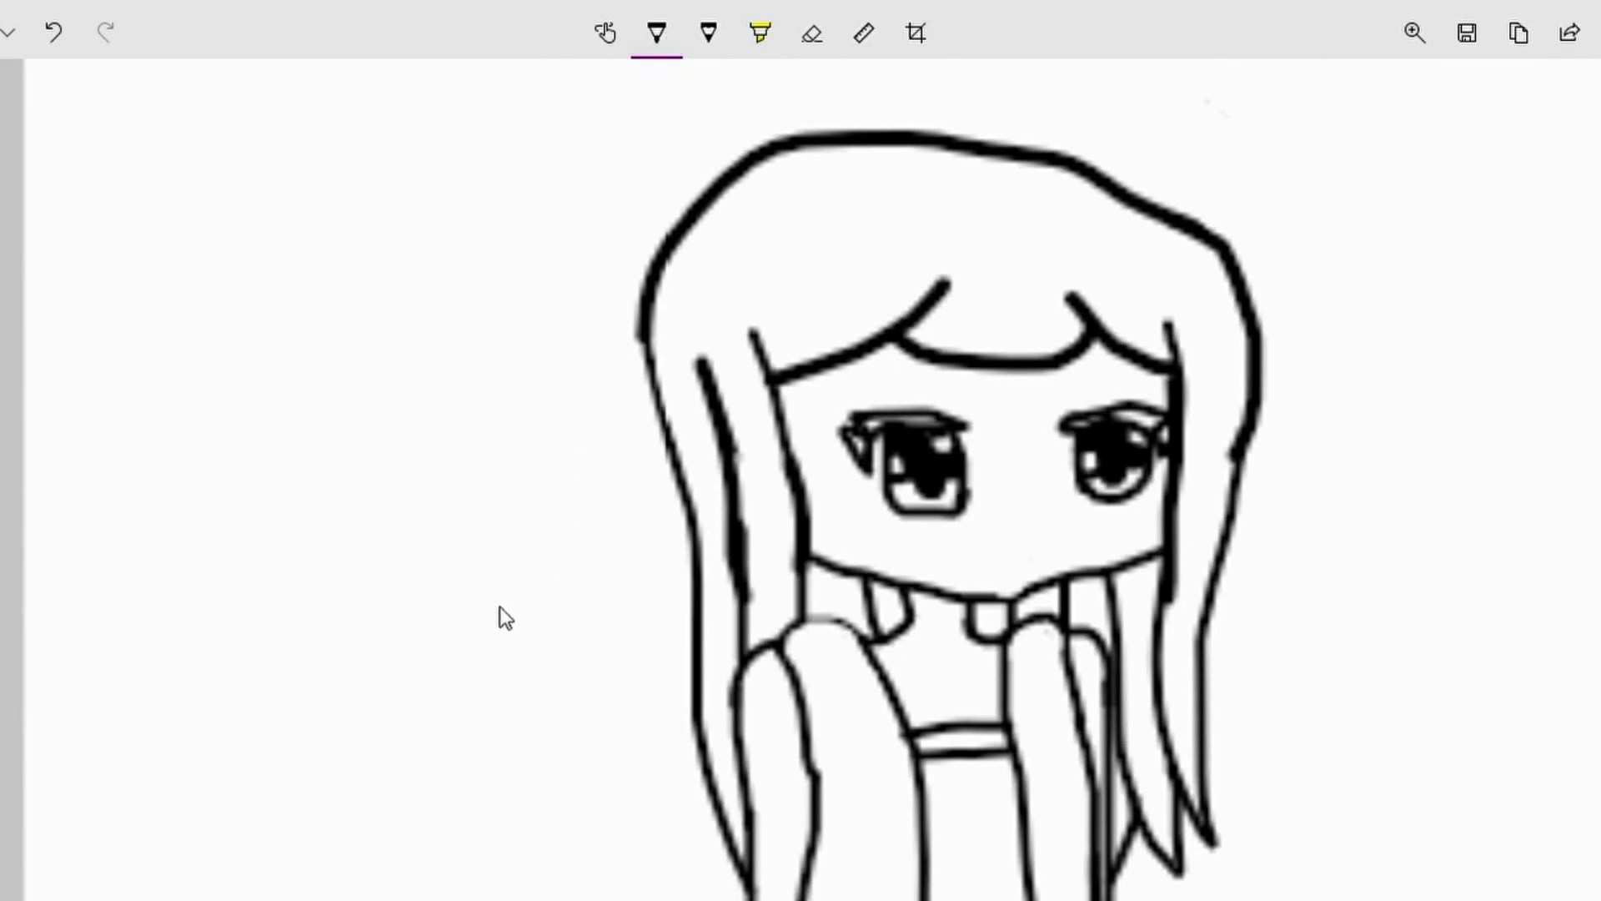
Step: Draw a short nose line and small smile, and add an eyebrow above each eye
mouse_move(1035, 512)
mouse_down()
mouse_move(1000, 562)
mouse_move(1035, 554)
mouse_up()
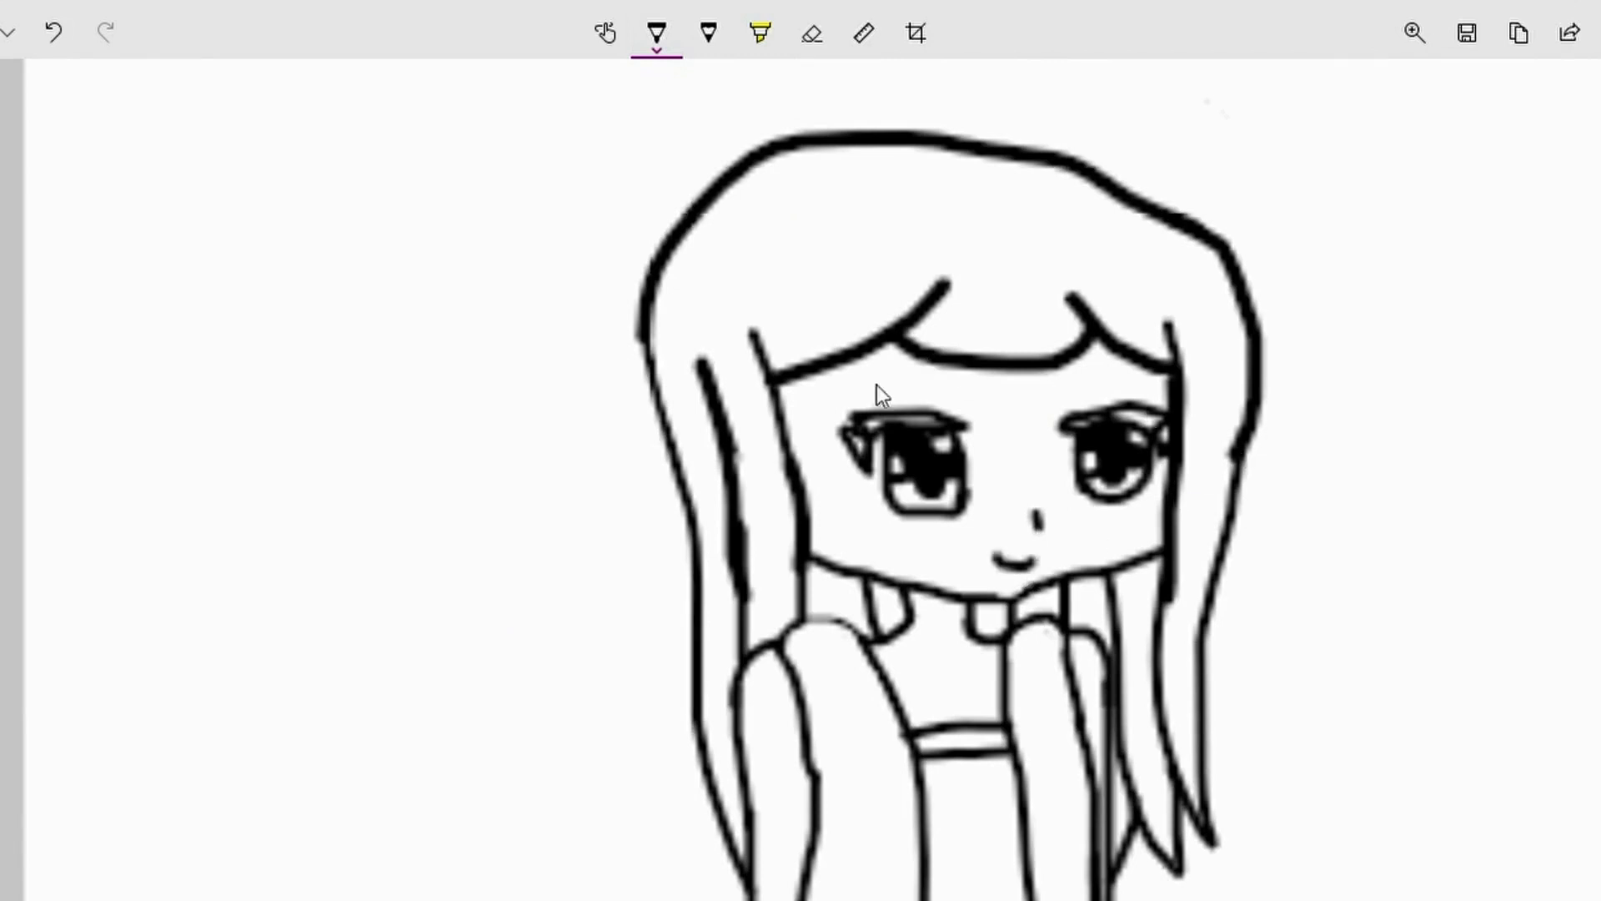
drag(912, 387, 920, 385)
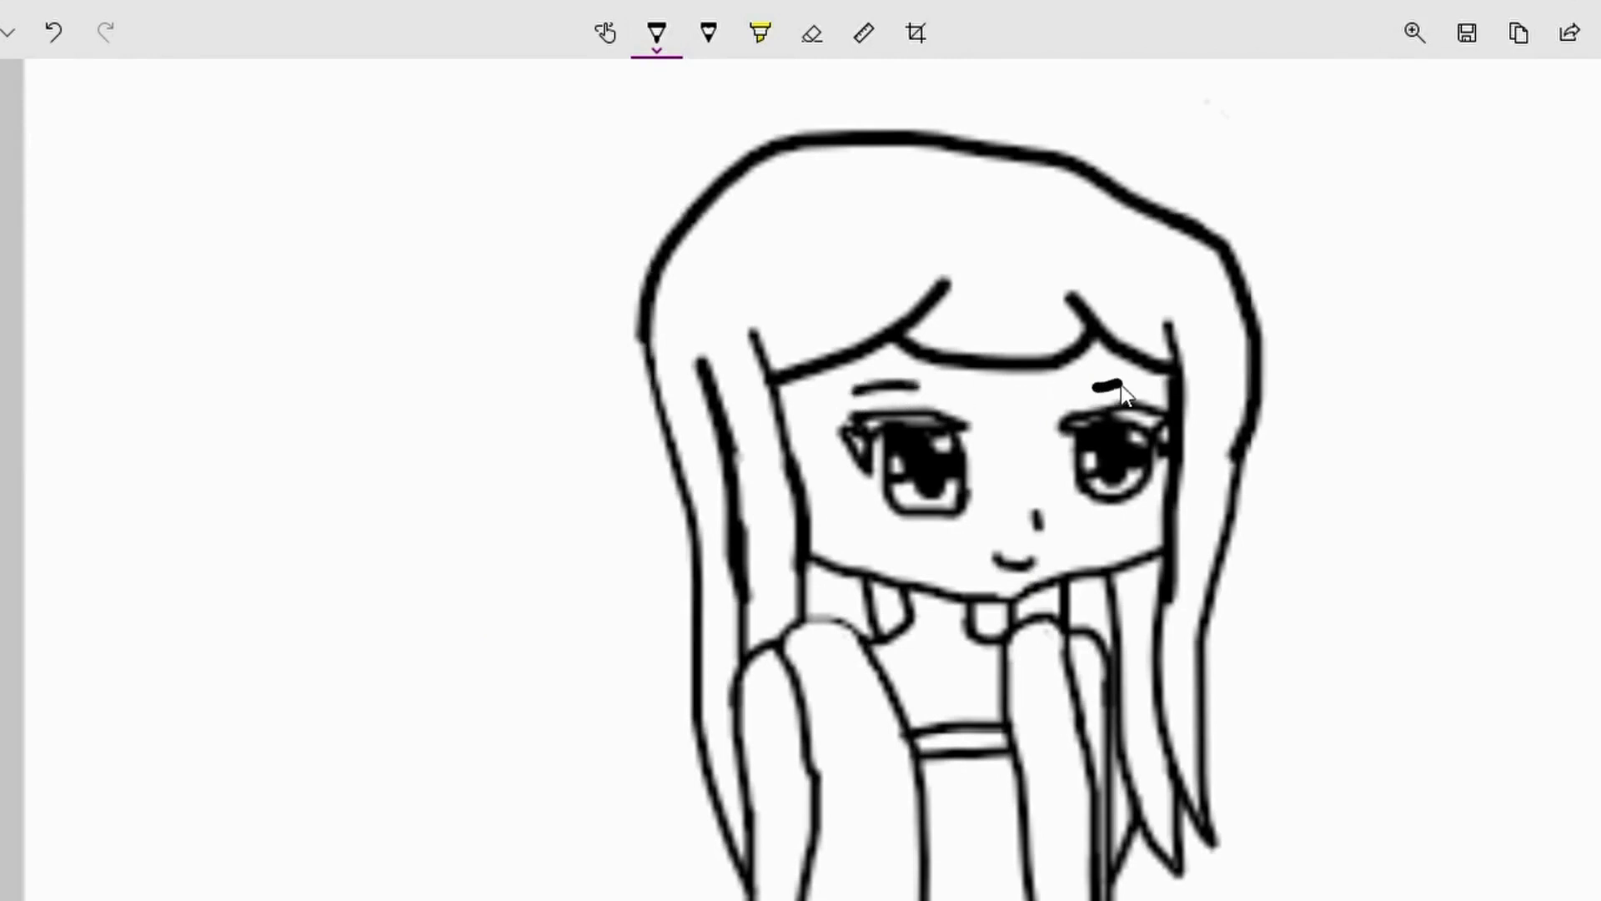
drag(1144, 384, 1158, 382)
scroll(801, 480, down, 5)
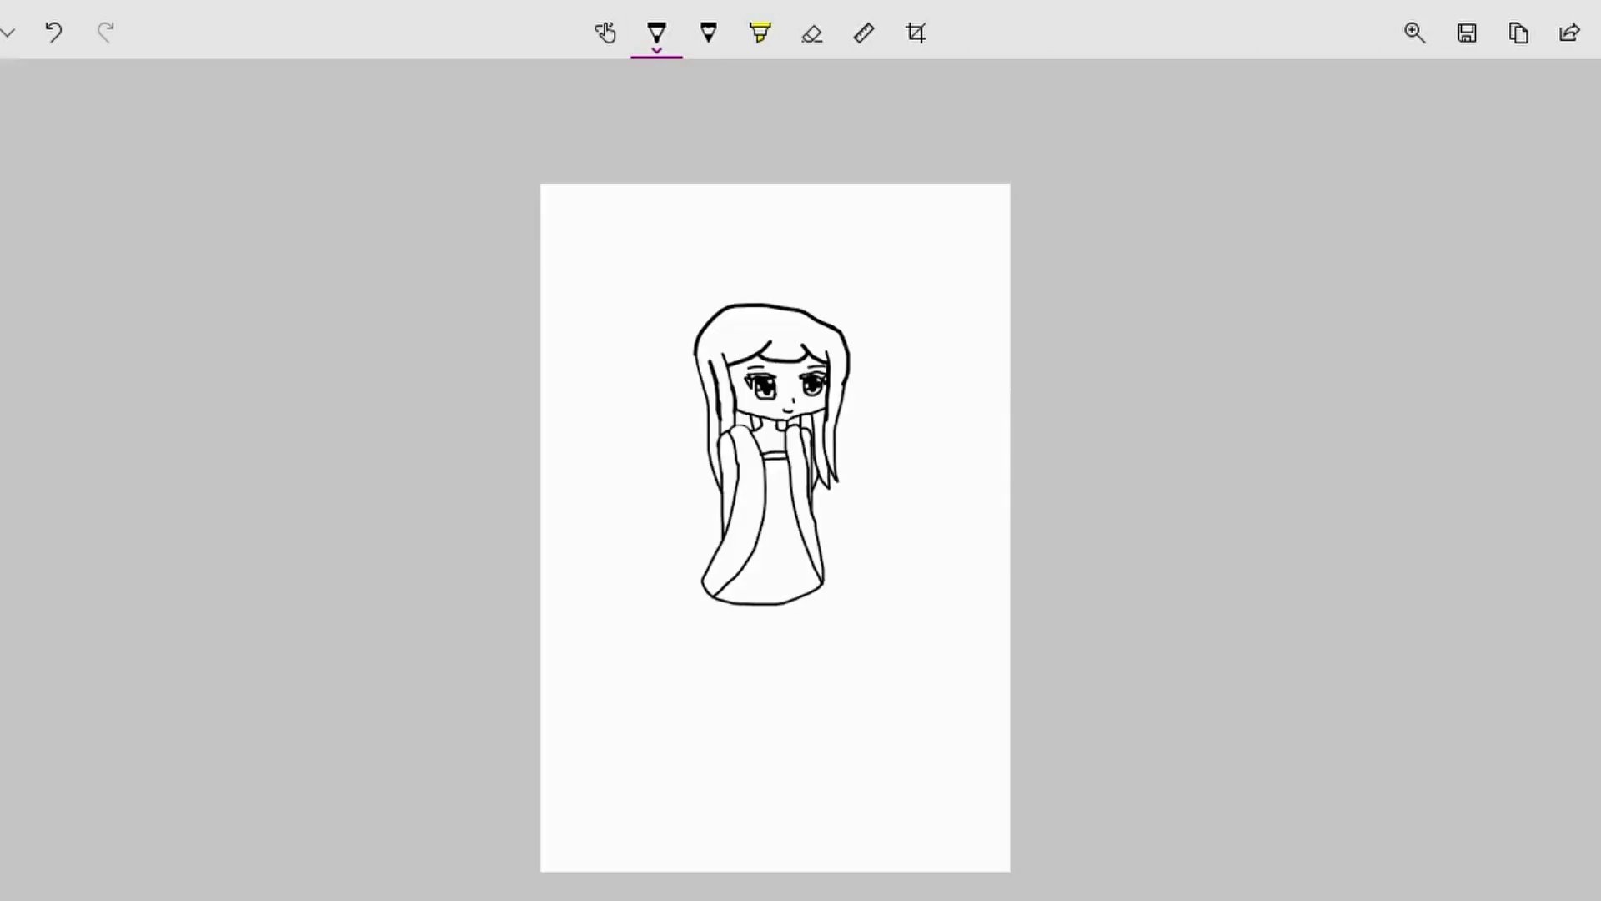
scroll(856, 447, up, 2)
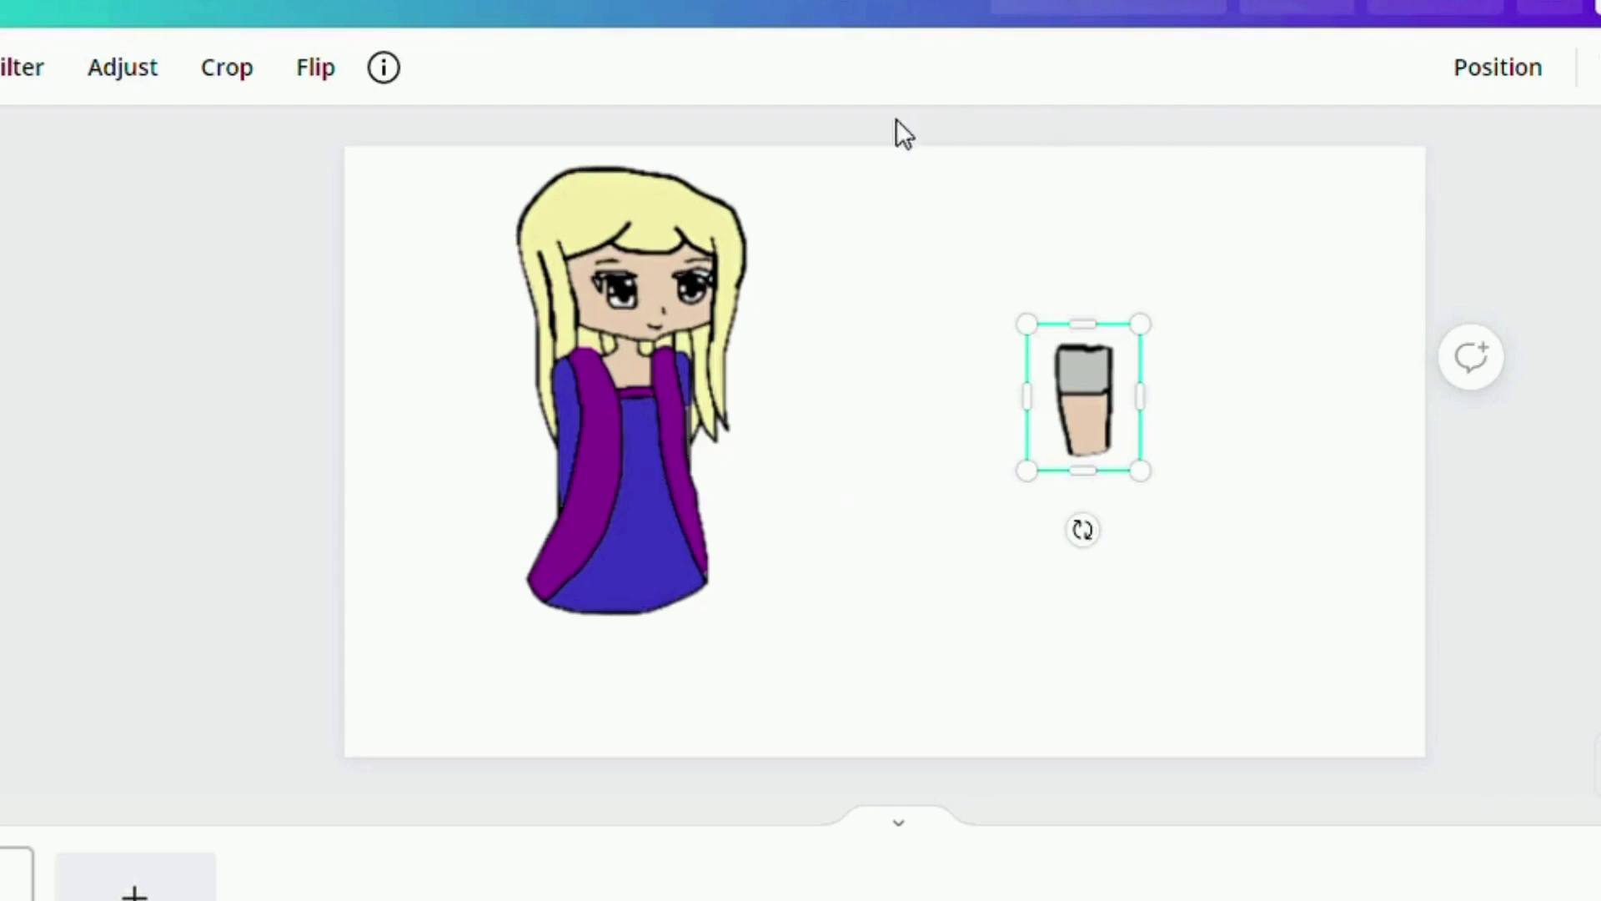
Step: In Canva, move the coloured character image toward the page centre and enlarge it to the full page height
click(614, 433)
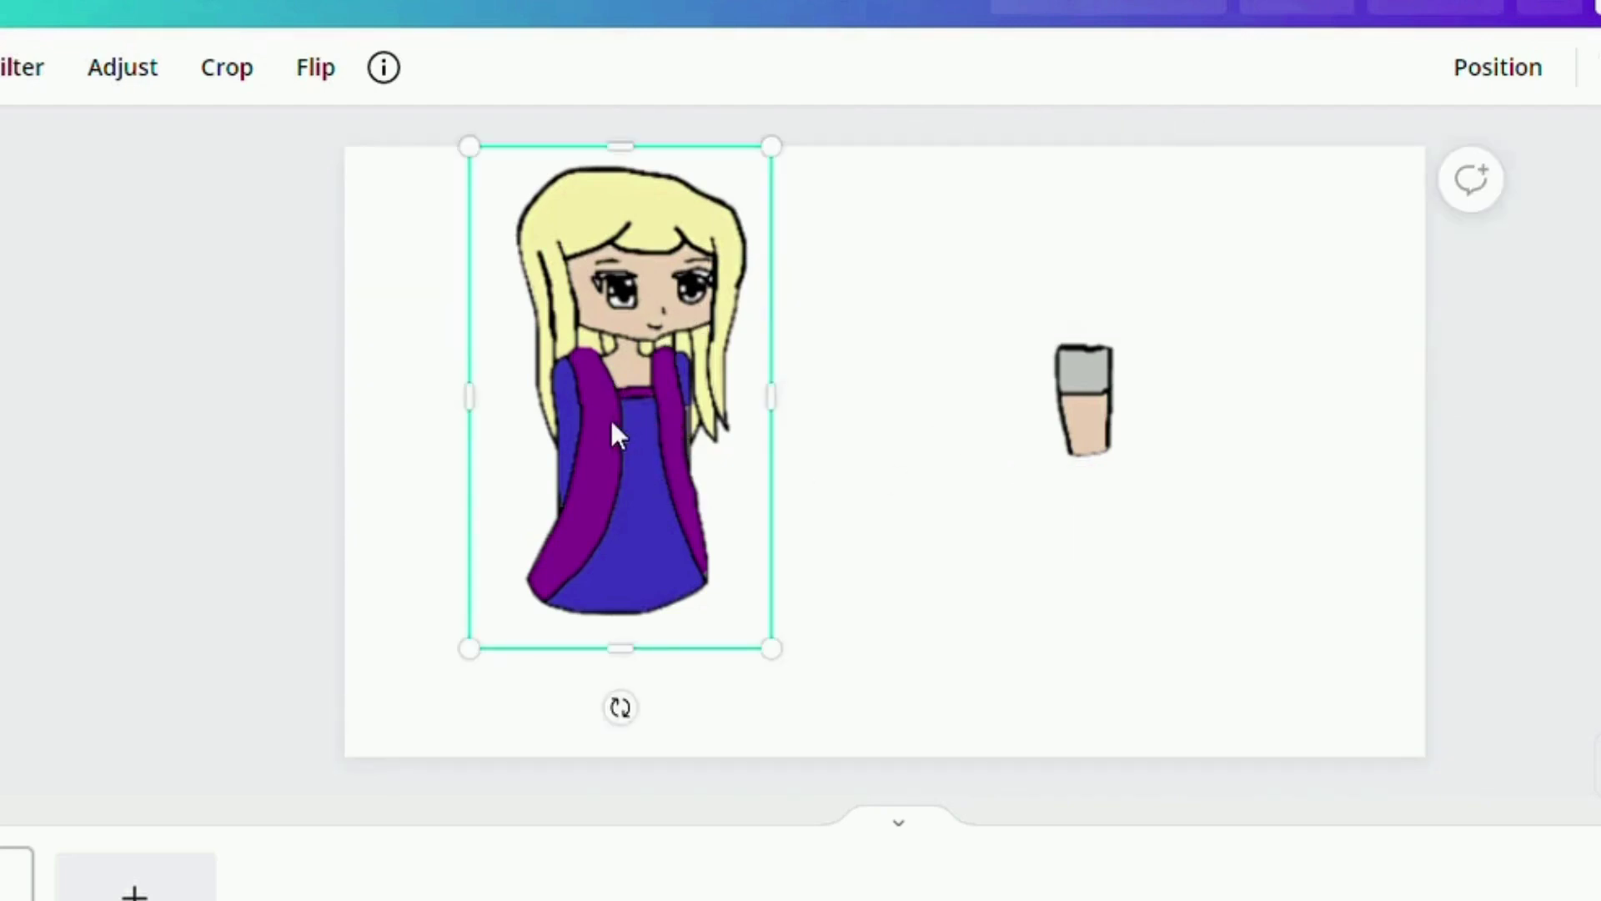
drag(615, 433, 850, 436)
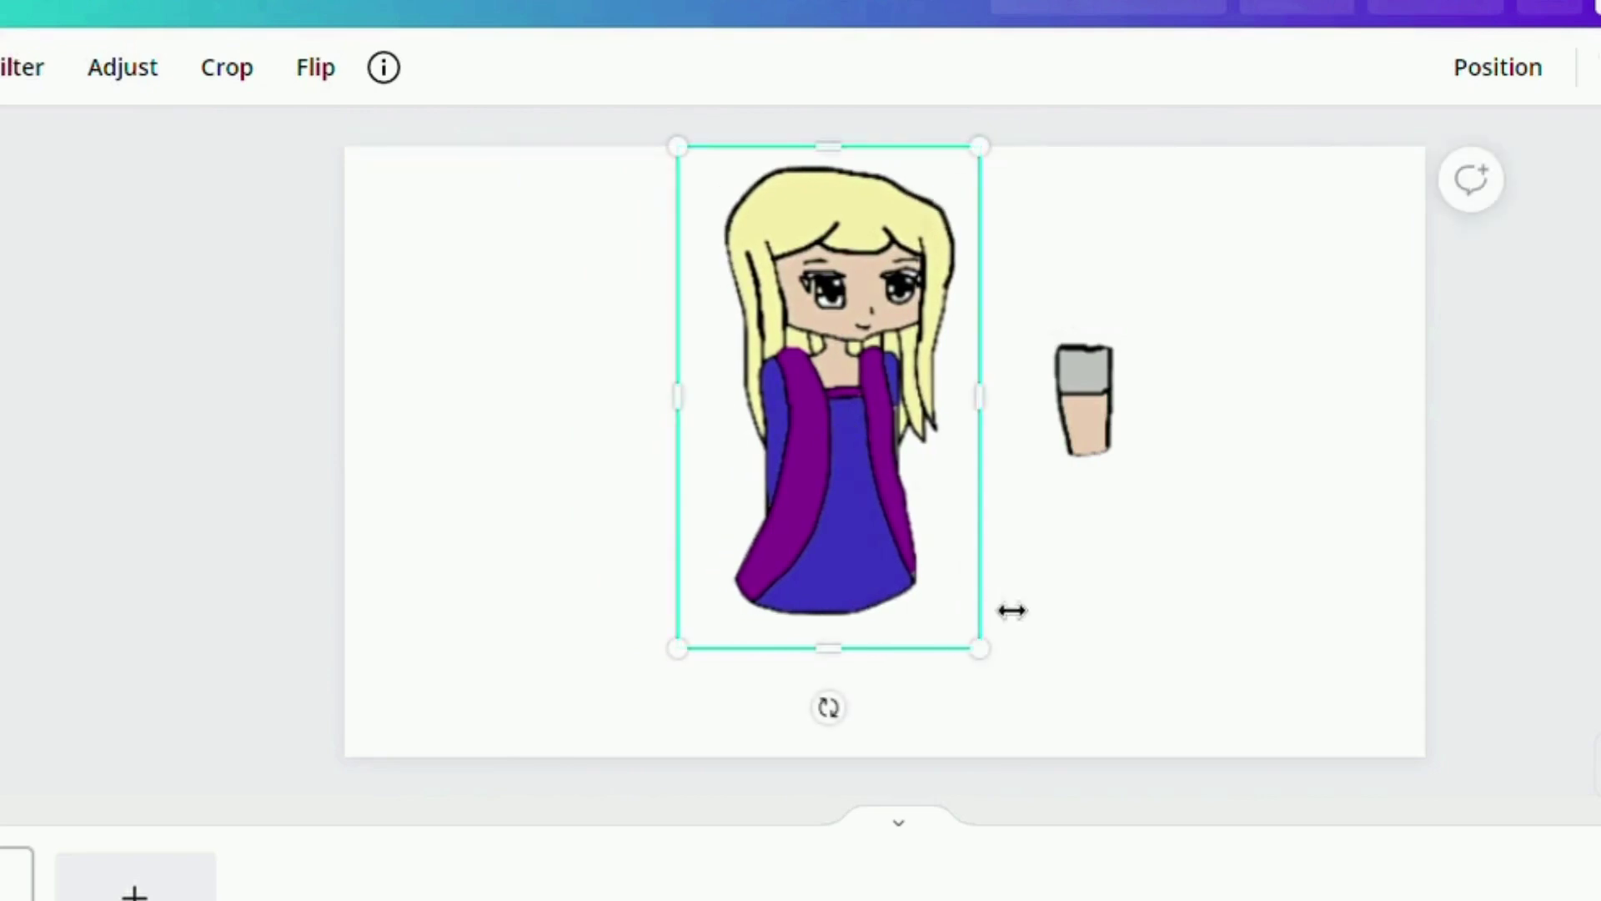
drag(999, 652, 1077, 769)
click(1241, 634)
Step: Enlarge the leg image, place it under the dress hem and tilt it slightly so its lower end points right
click(1084, 374)
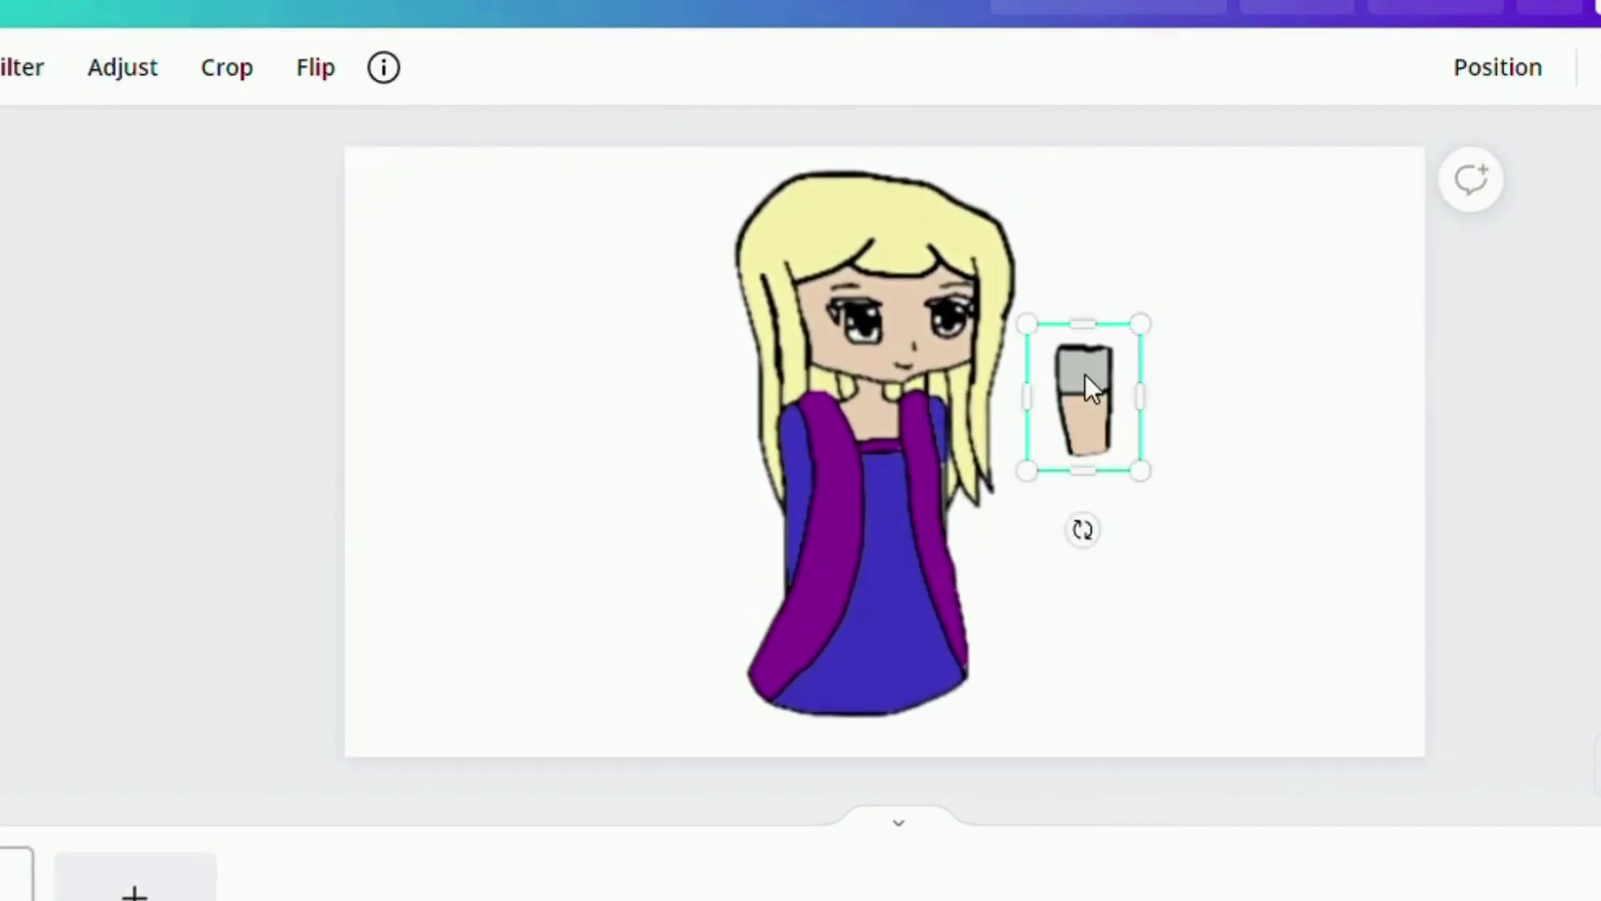
drag(1084, 374, 1133, 590)
drag(1175, 529, 1241, 464)
drag(1119, 576, 855, 732)
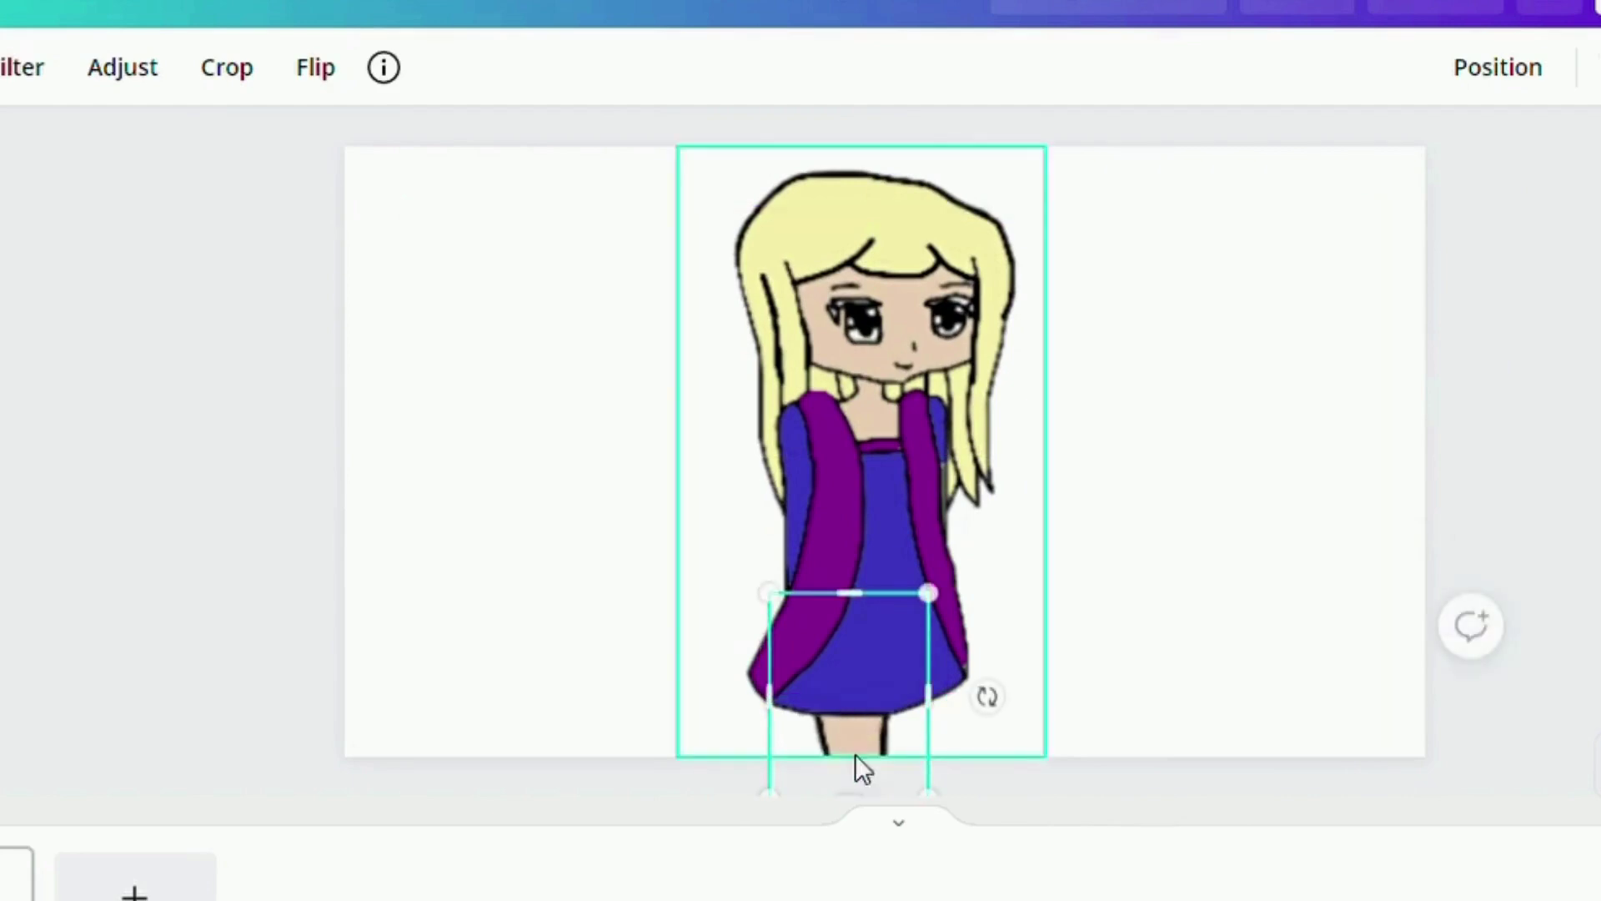
drag(1013, 719, 1015, 687)
drag(886, 783, 901, 779)
click(1056, 661)
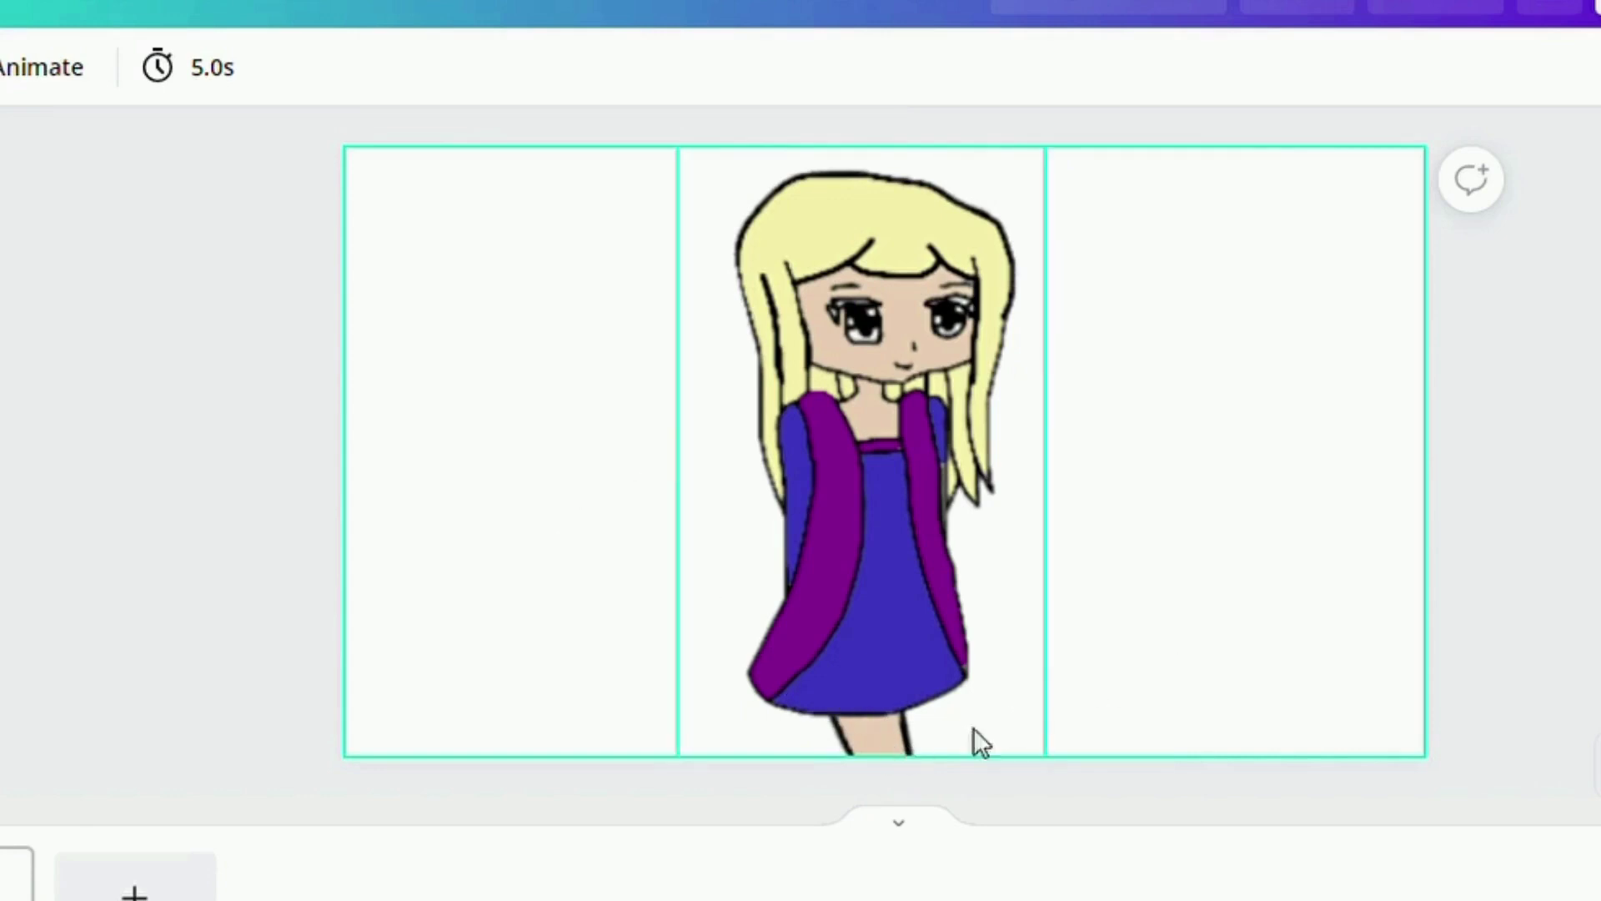
Step: Send the character image to the back and paste a copy of the leg onto the page
right_click(908, 669)
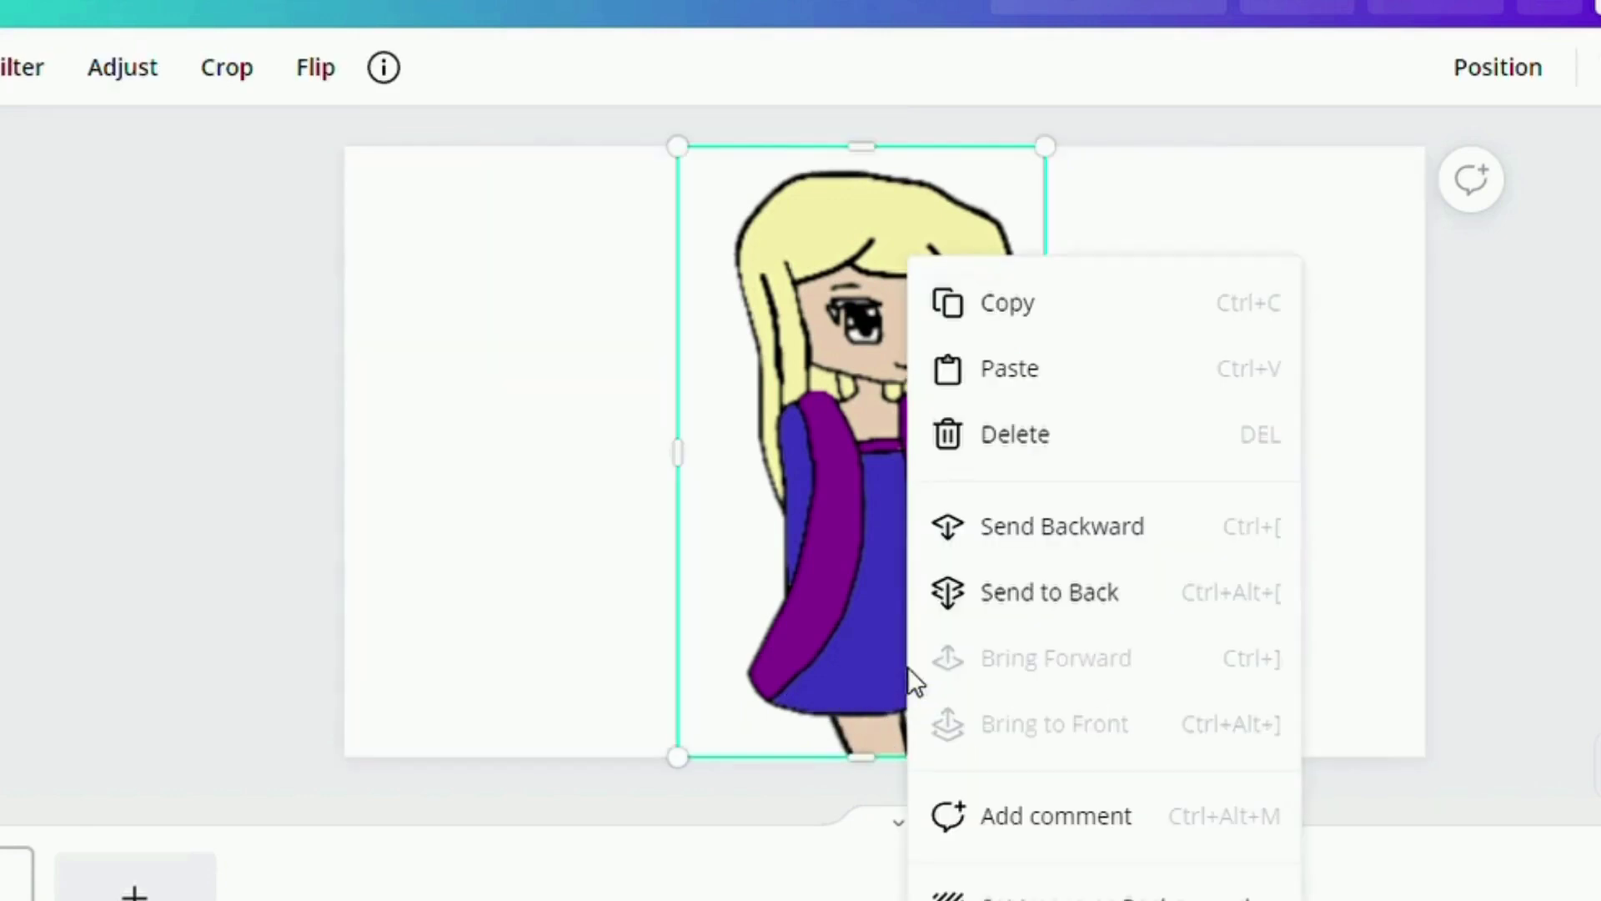
click(1063, 601)
right_click(869, 703)
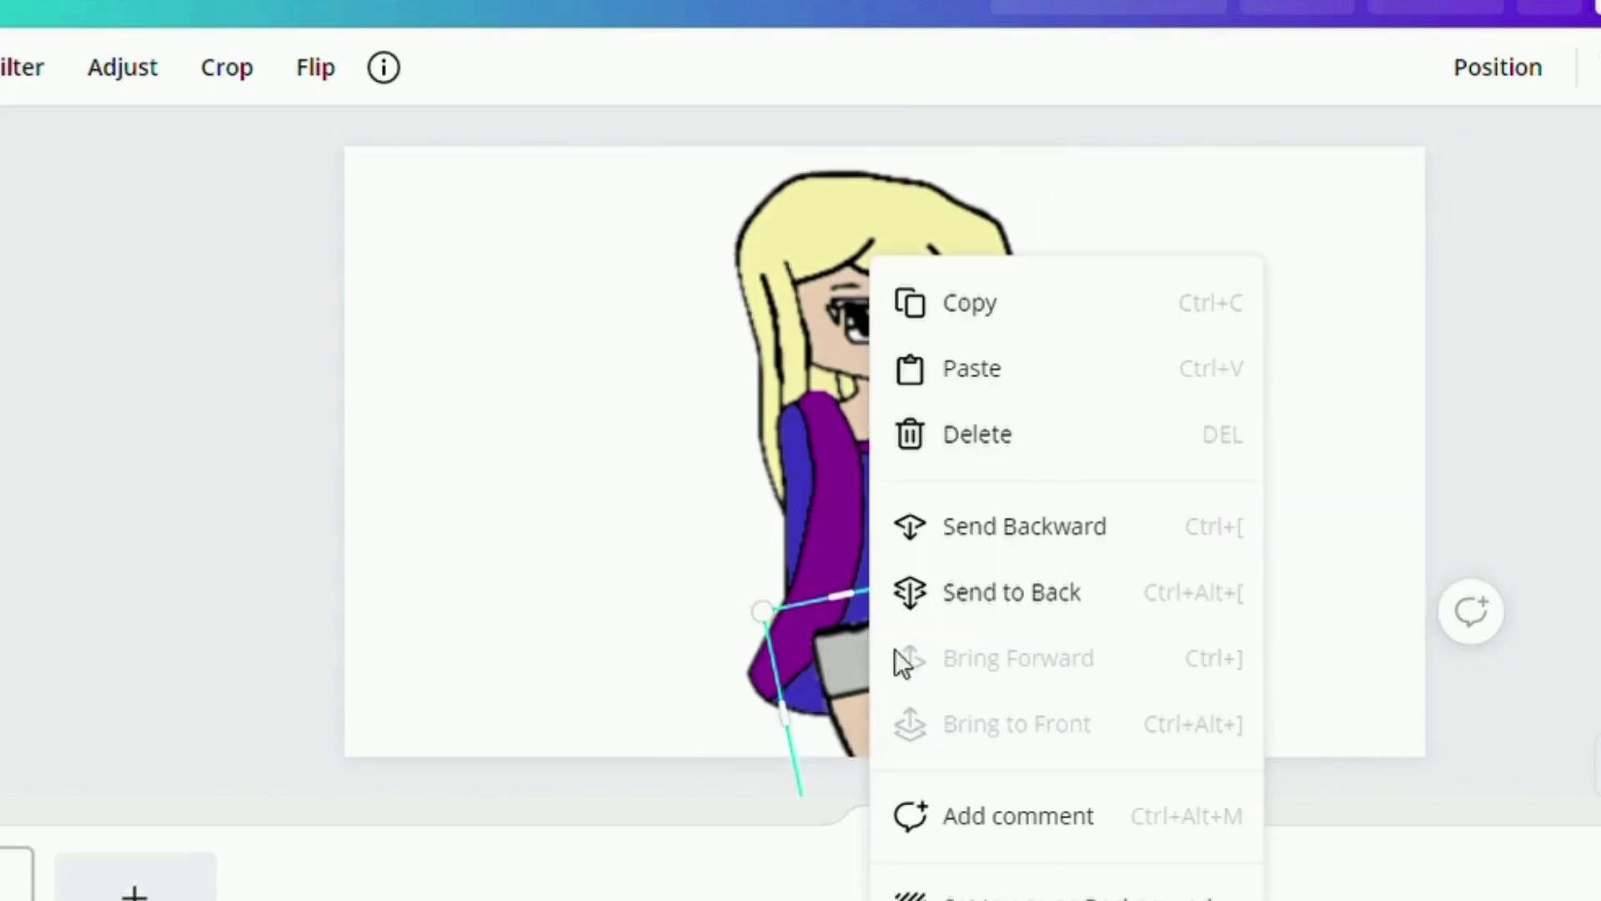
click(968, 314)
right_click(1152, 454)
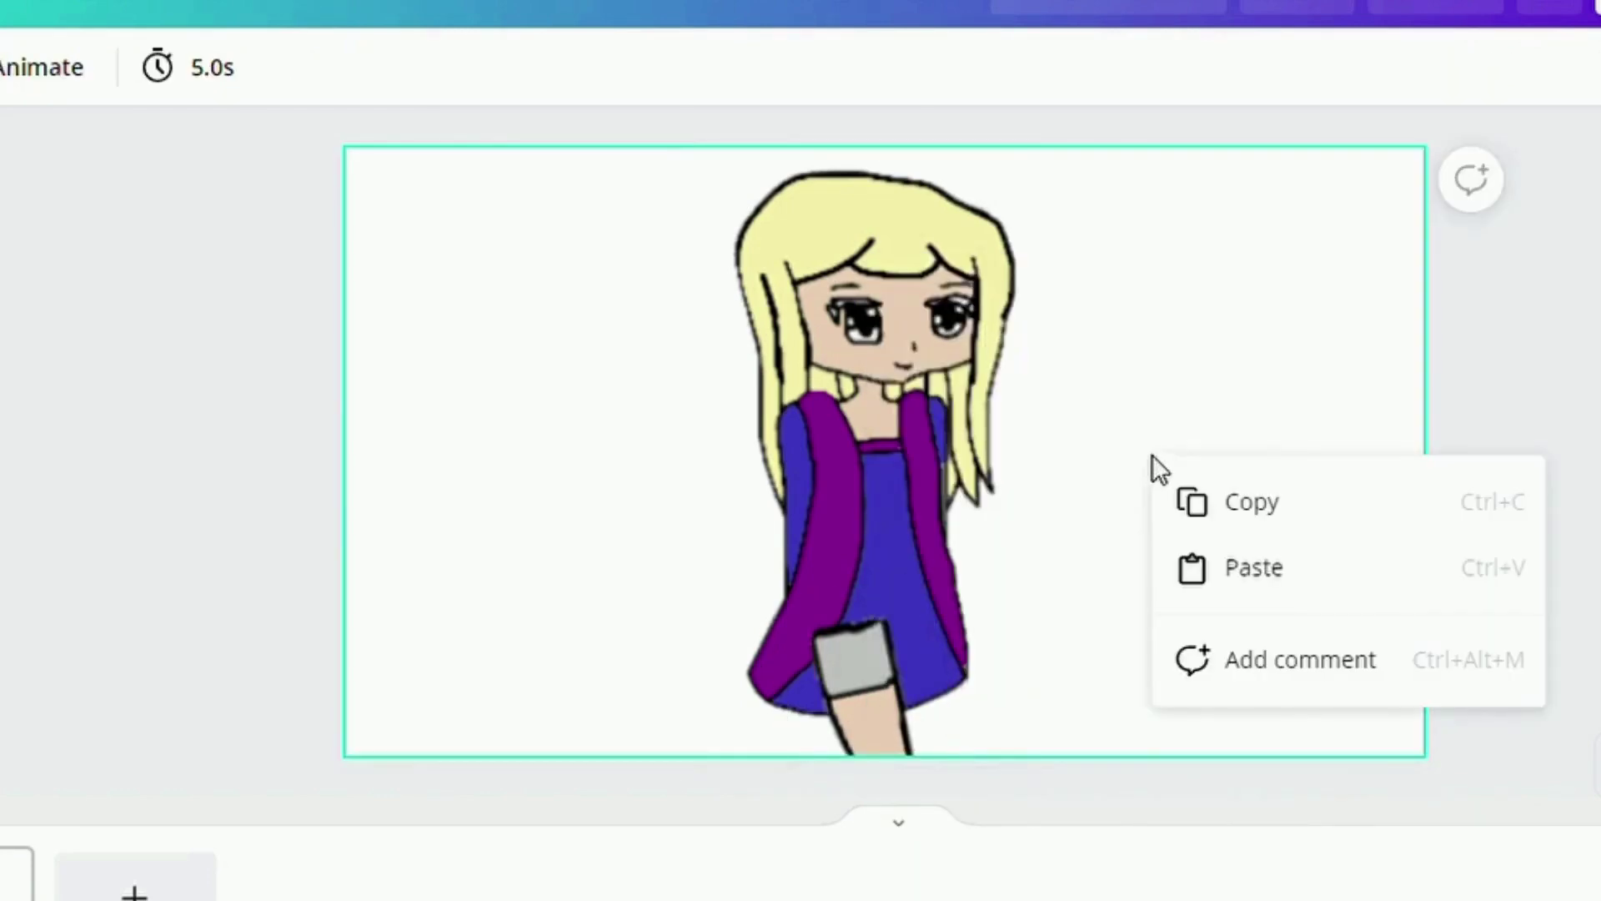
click(1251, 577)
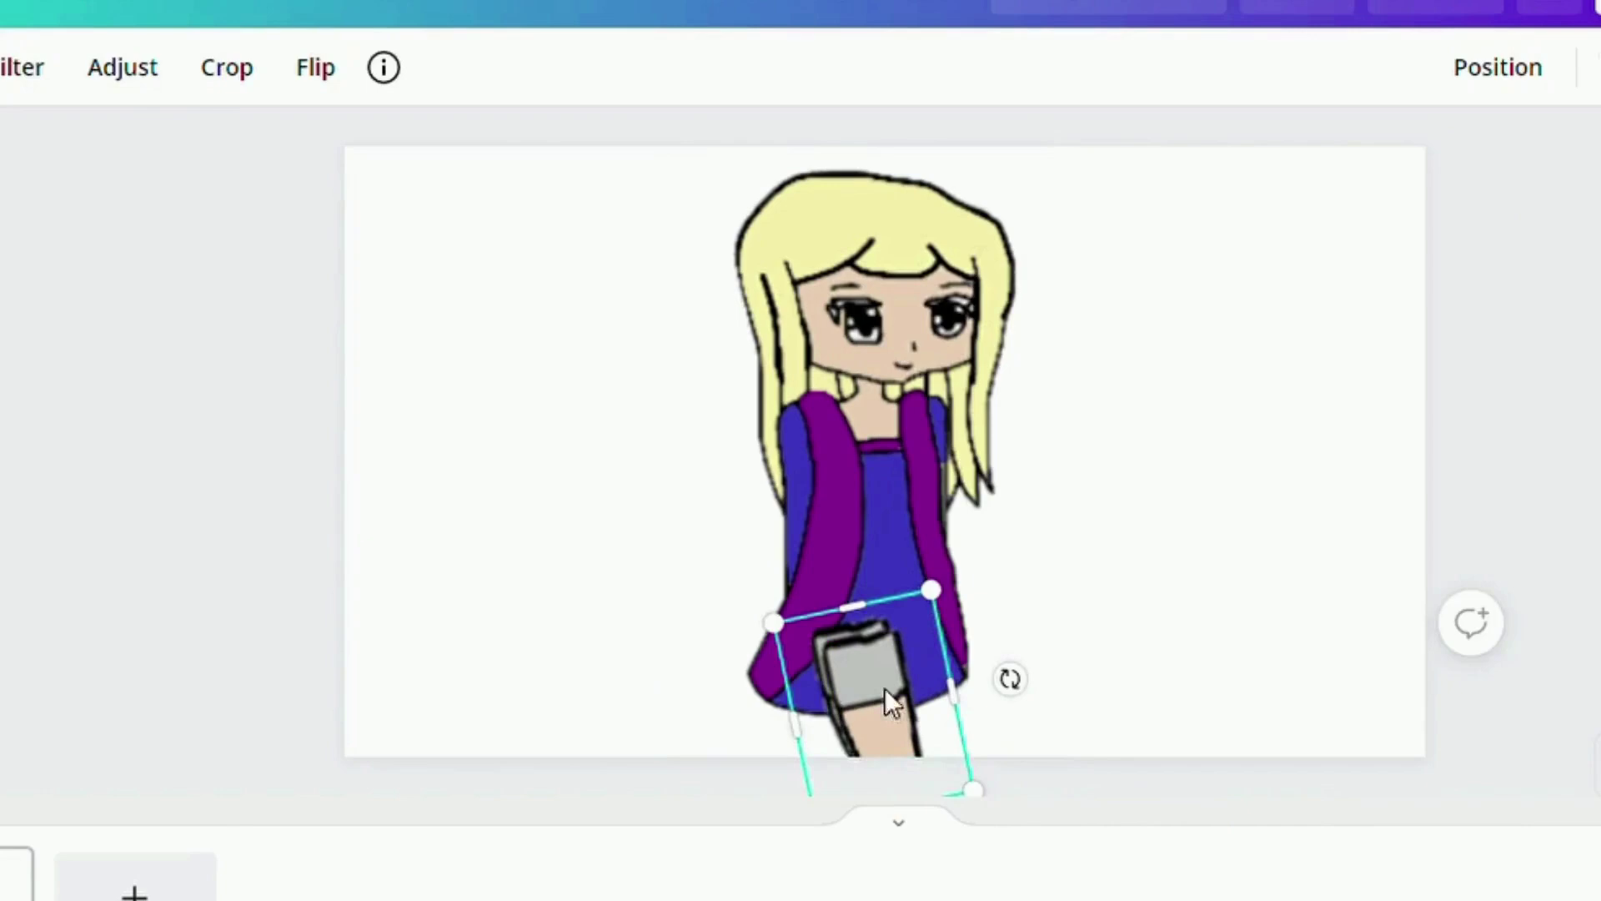
Step: Move the copied leg to the right of the dress and bring the character forward one layer
drag(884, 688, 1119, 627)
right_click(869, 547)
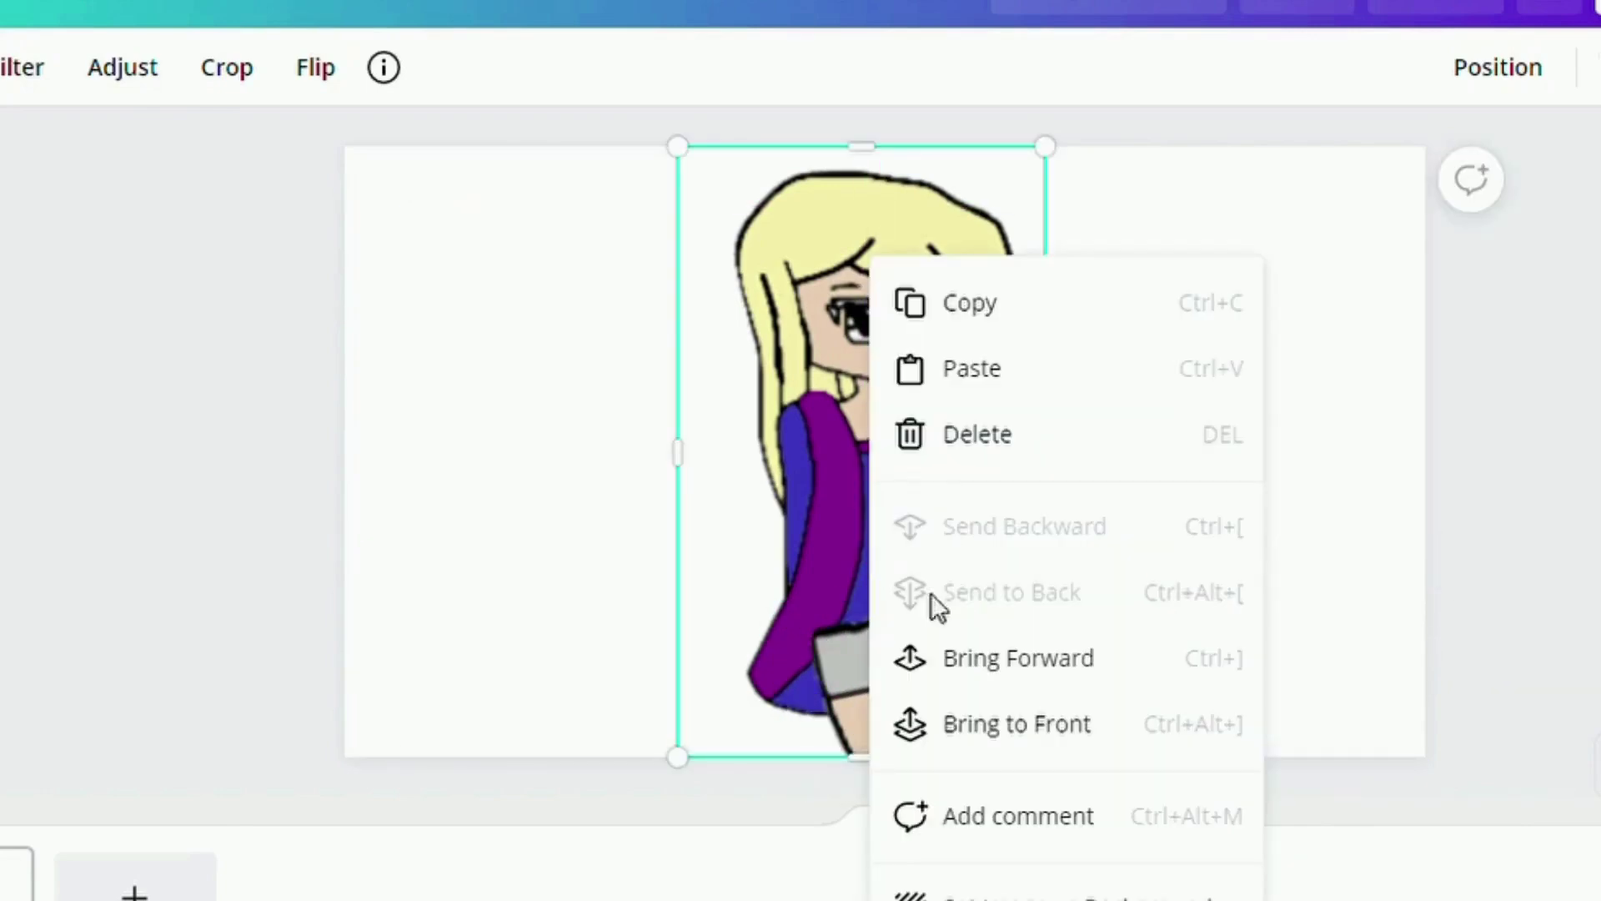
click(988, 658)
Step: Flip the copied leg horizontally, adjust its tilt and place it under the dress overlapping the first leg
click(1109, 659)
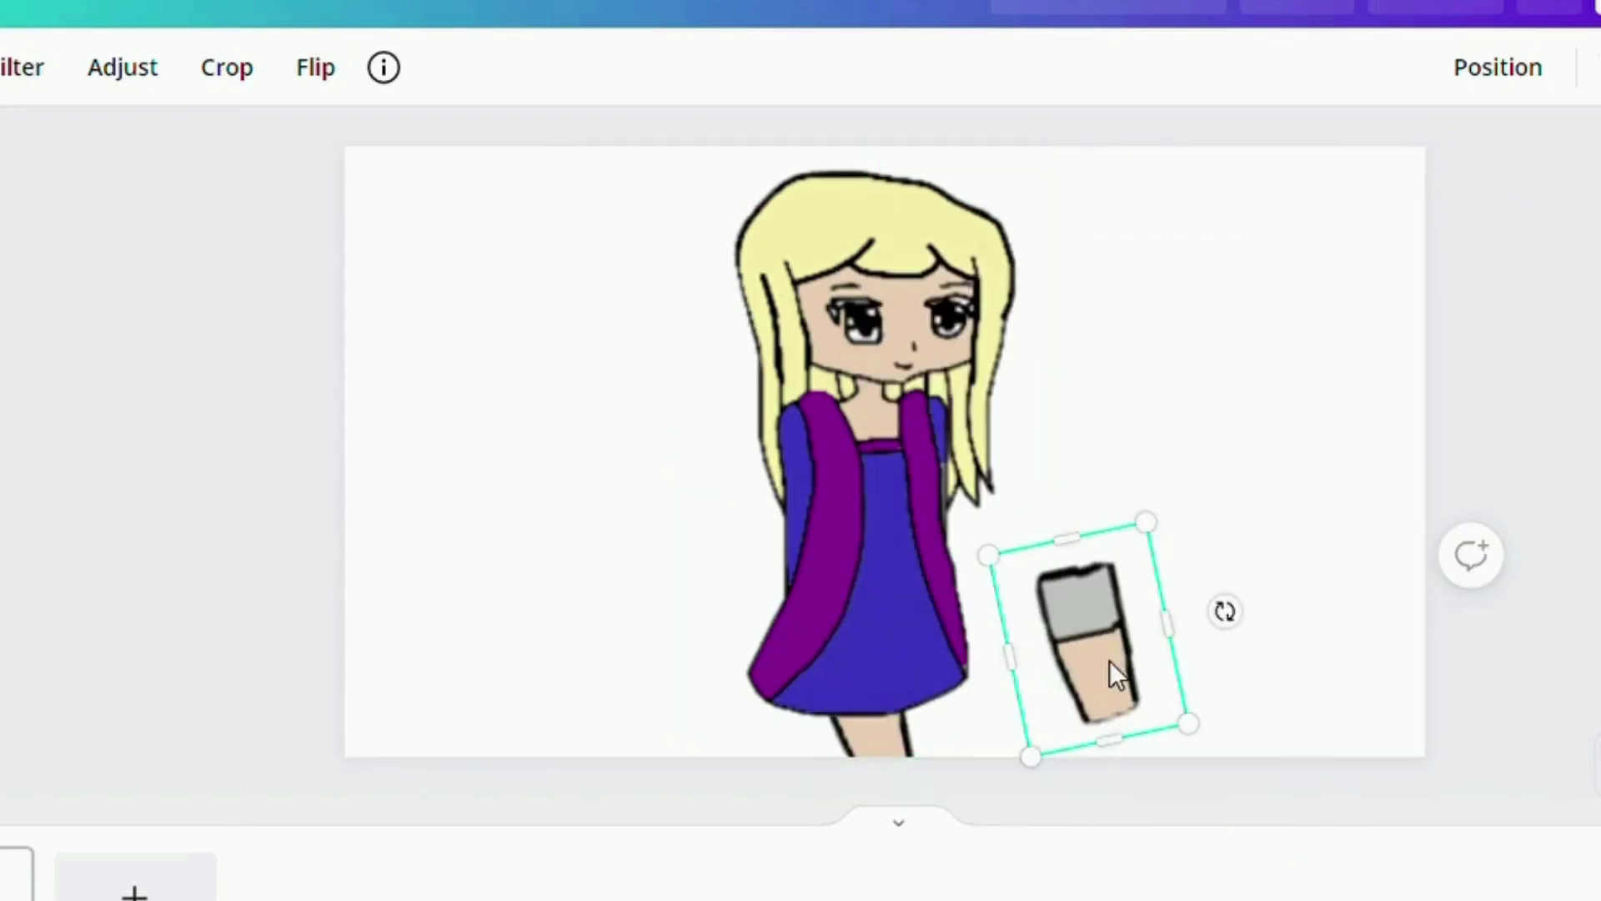
click(319, 70)
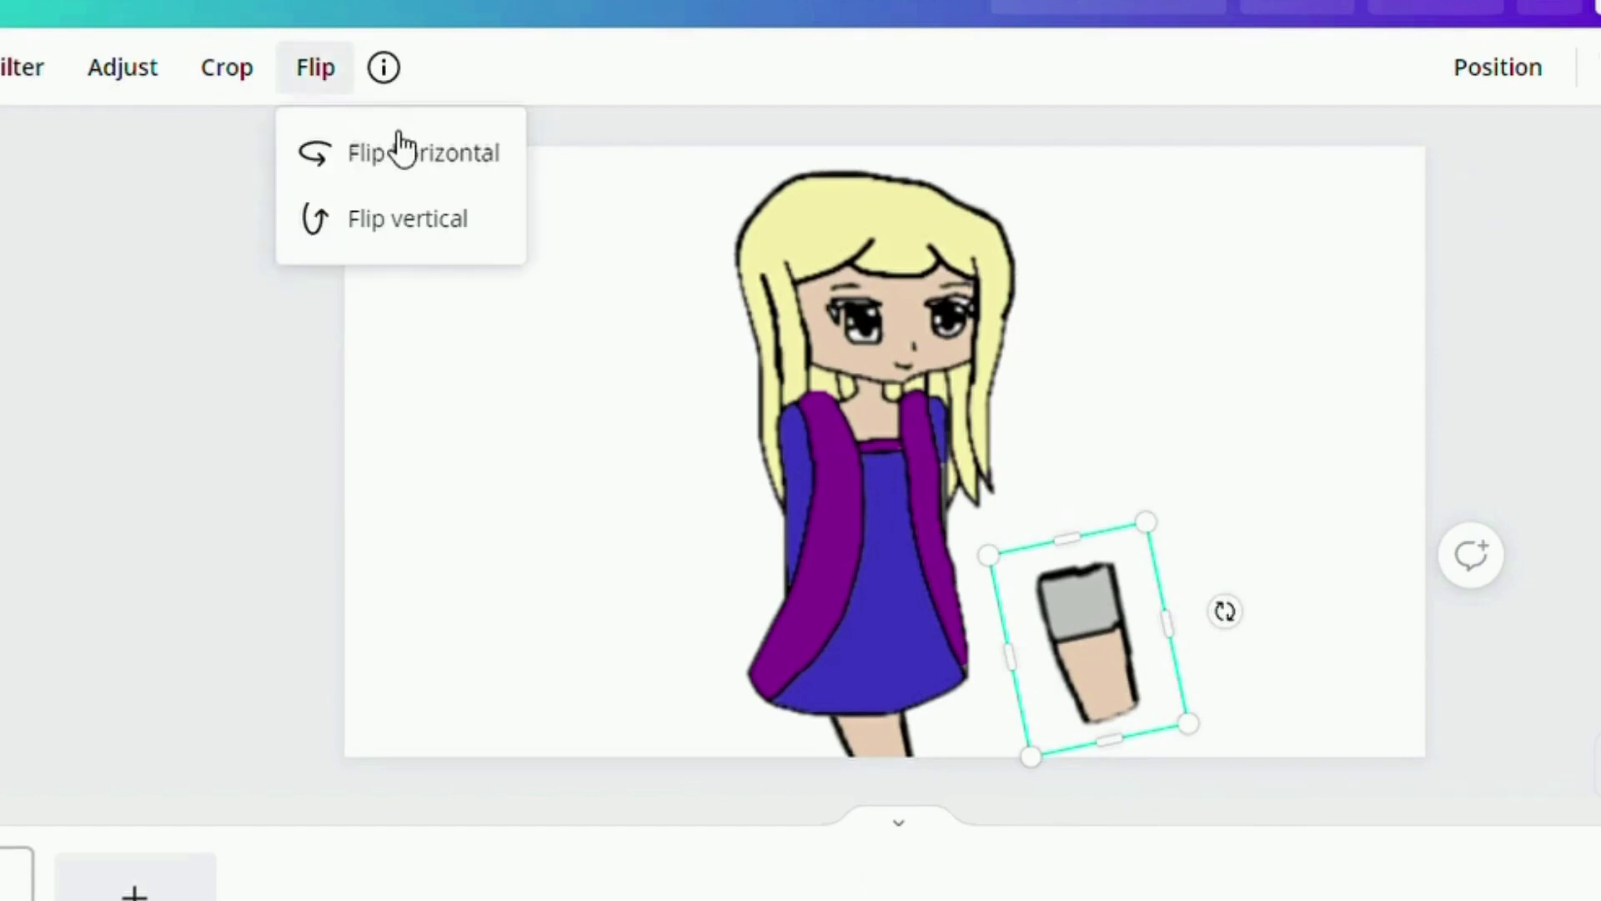
click(404, 153)
drag(1076, 658, 943, 703)
drag(1072, 686, 1054, 747)
drag(937, 703, 899, 699)
Step: Send the flipped leg to the back and shift the character image slightly to the right
right_click(899, 699)
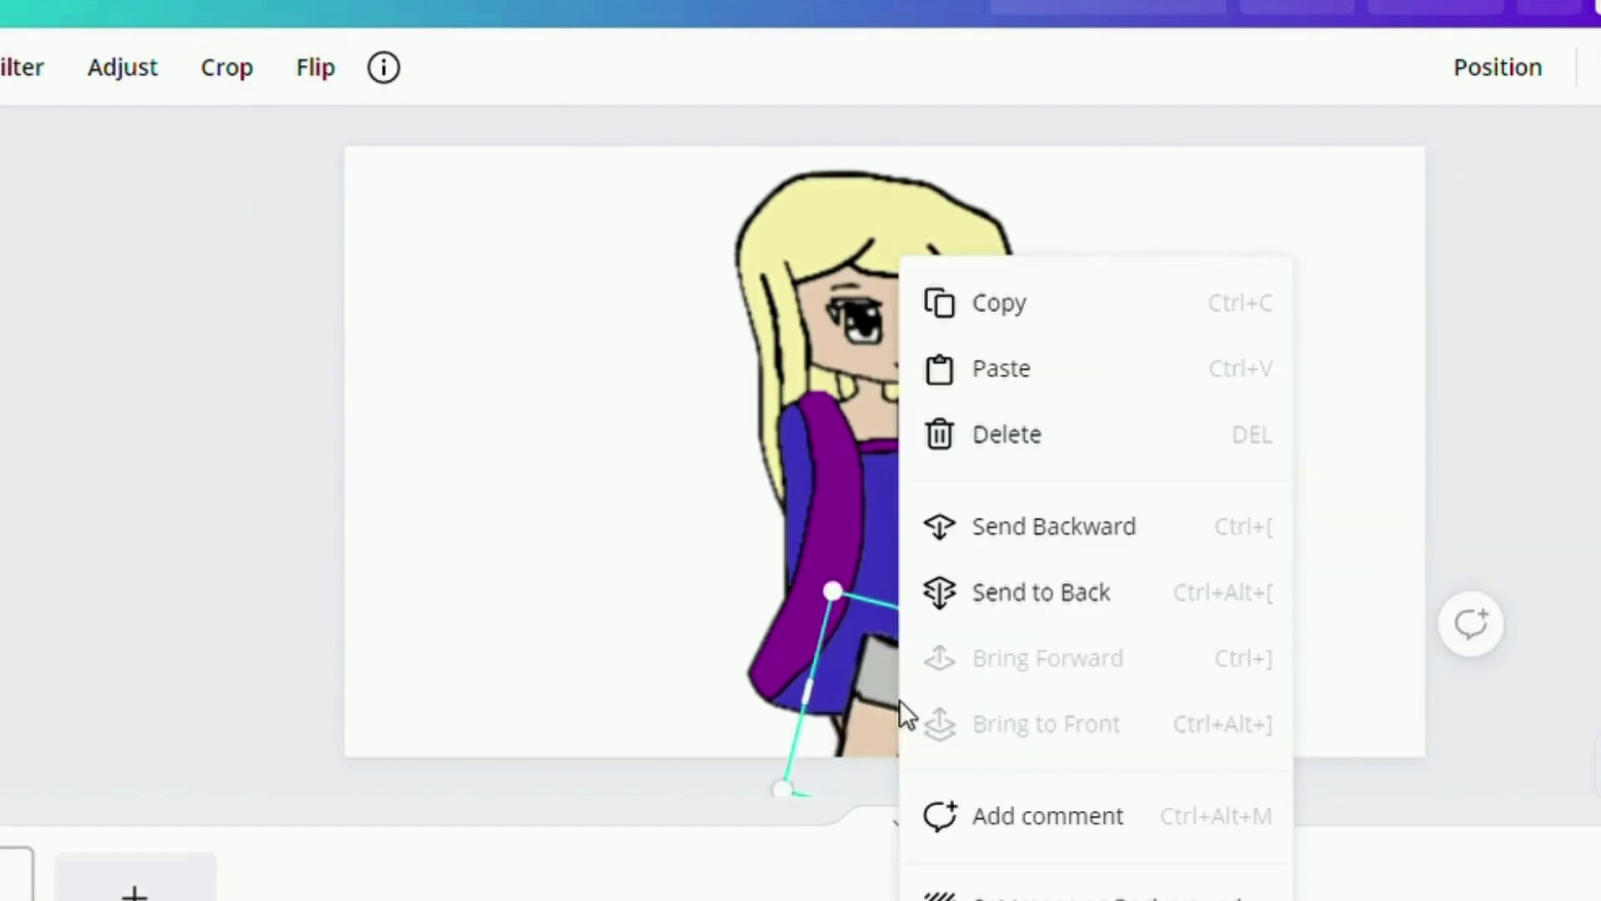
click(1045, 592)
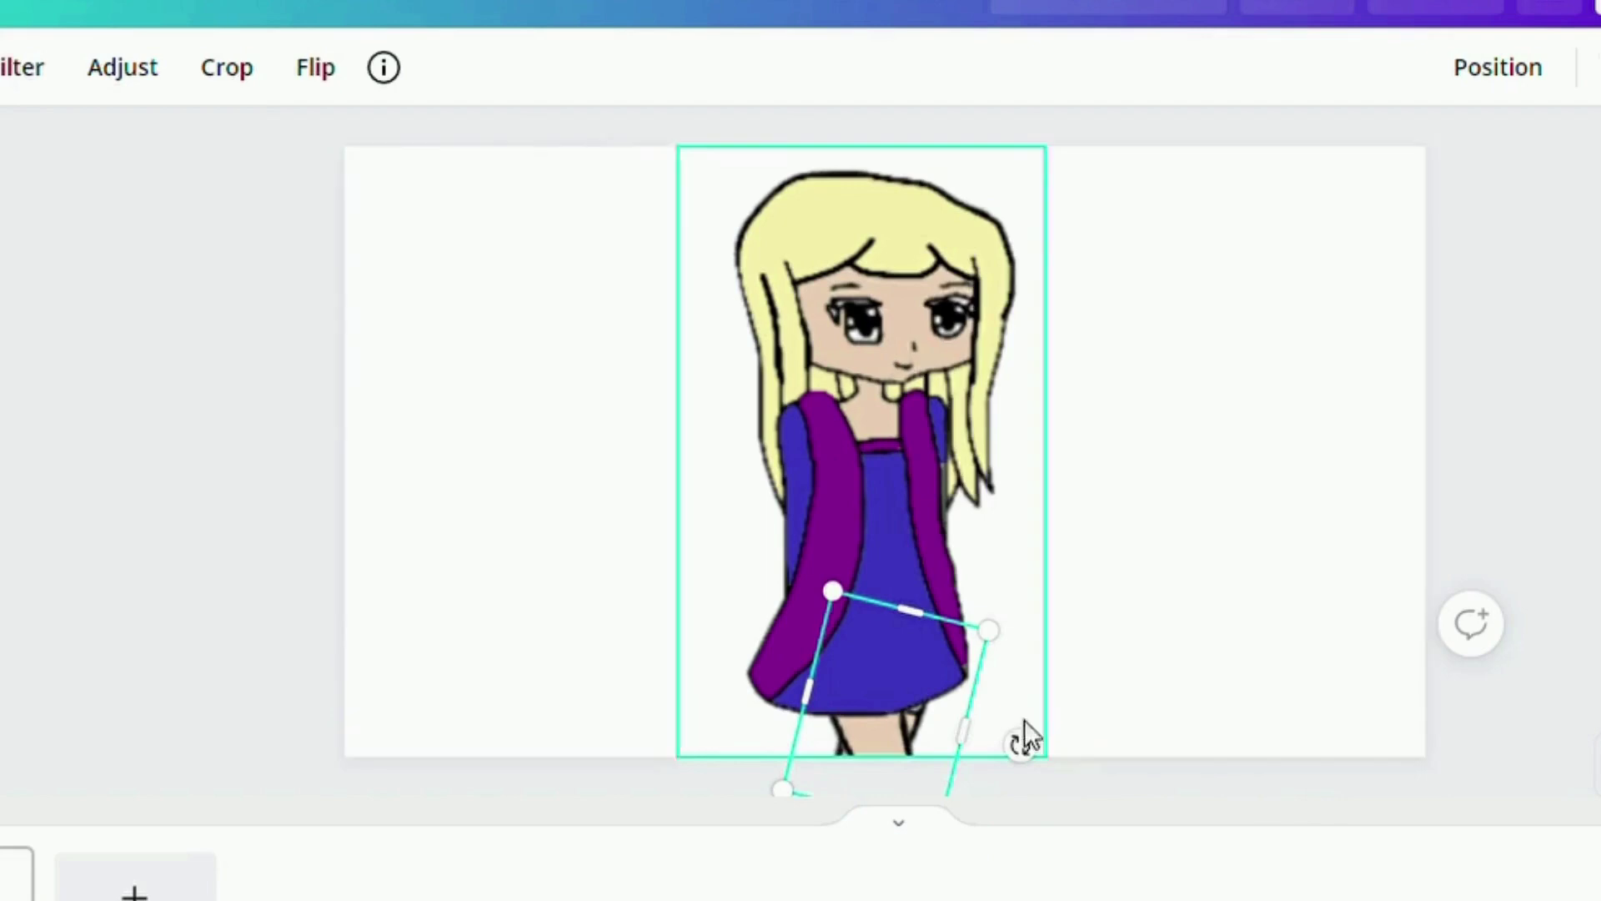
drag(938, 689, 950, 697)
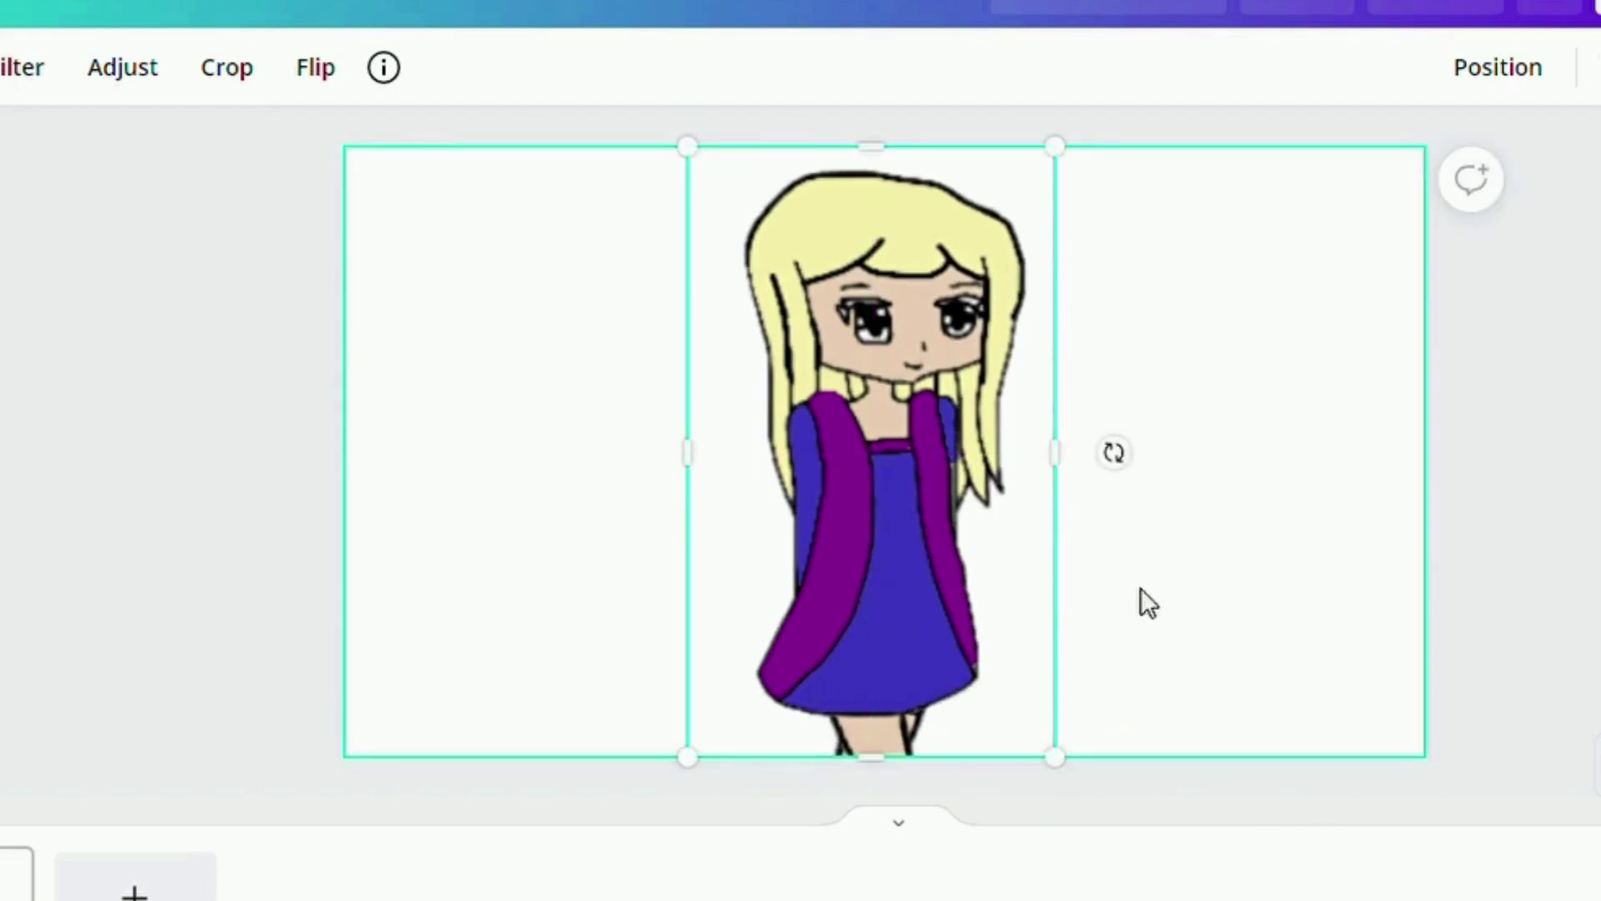
click(1141, 588)
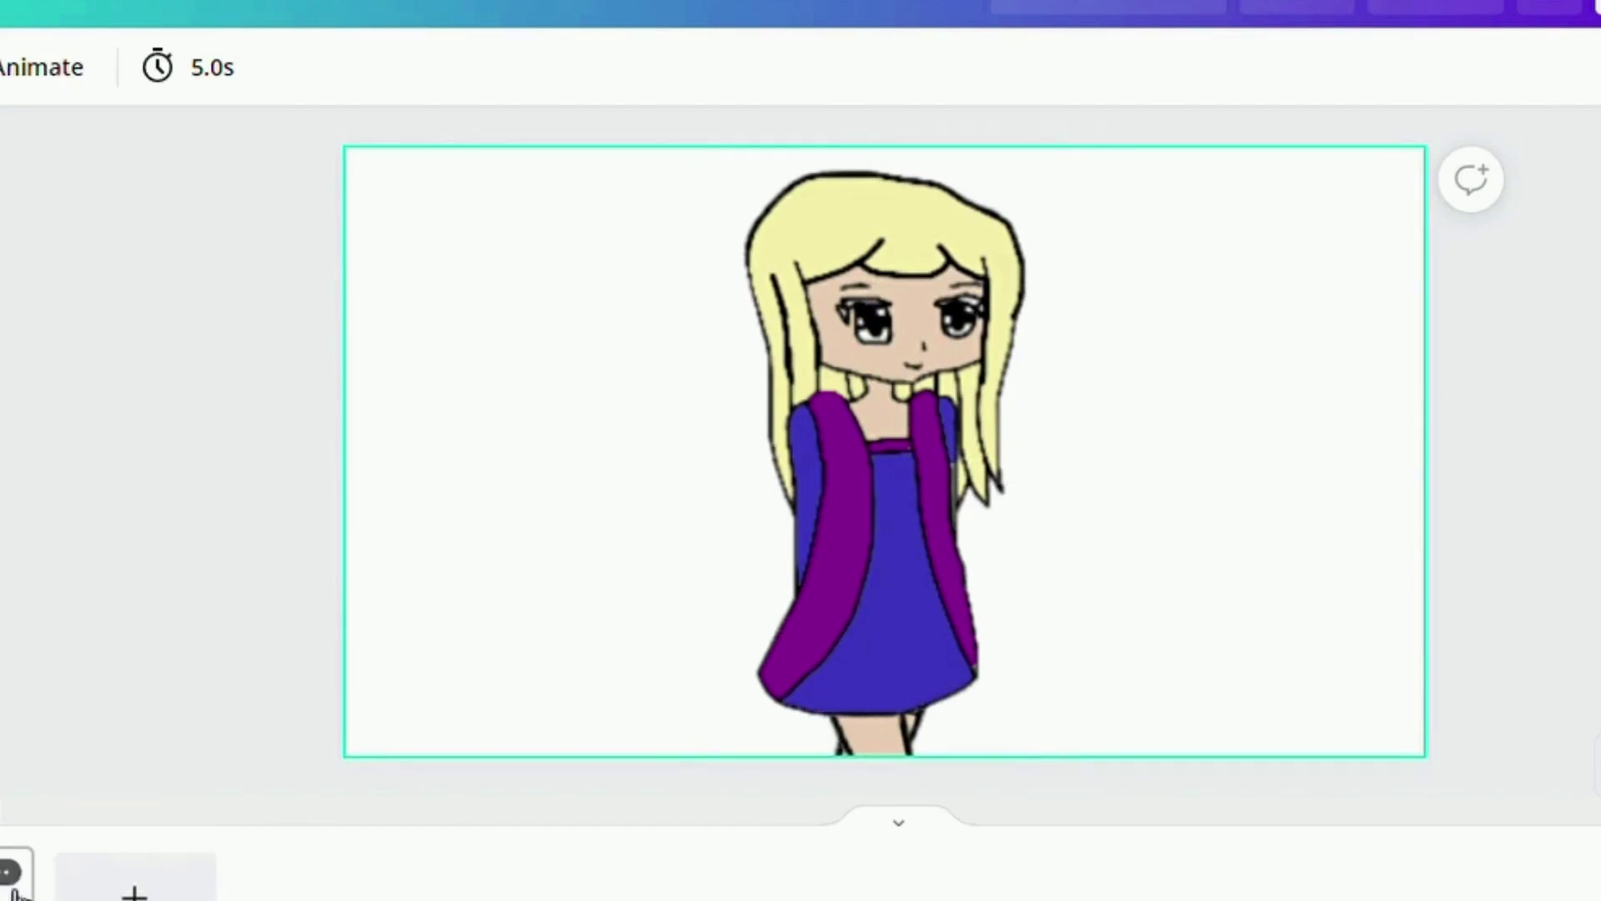
Step: Duplicate the page and send the character image to the back on the new page
click(10, 871)
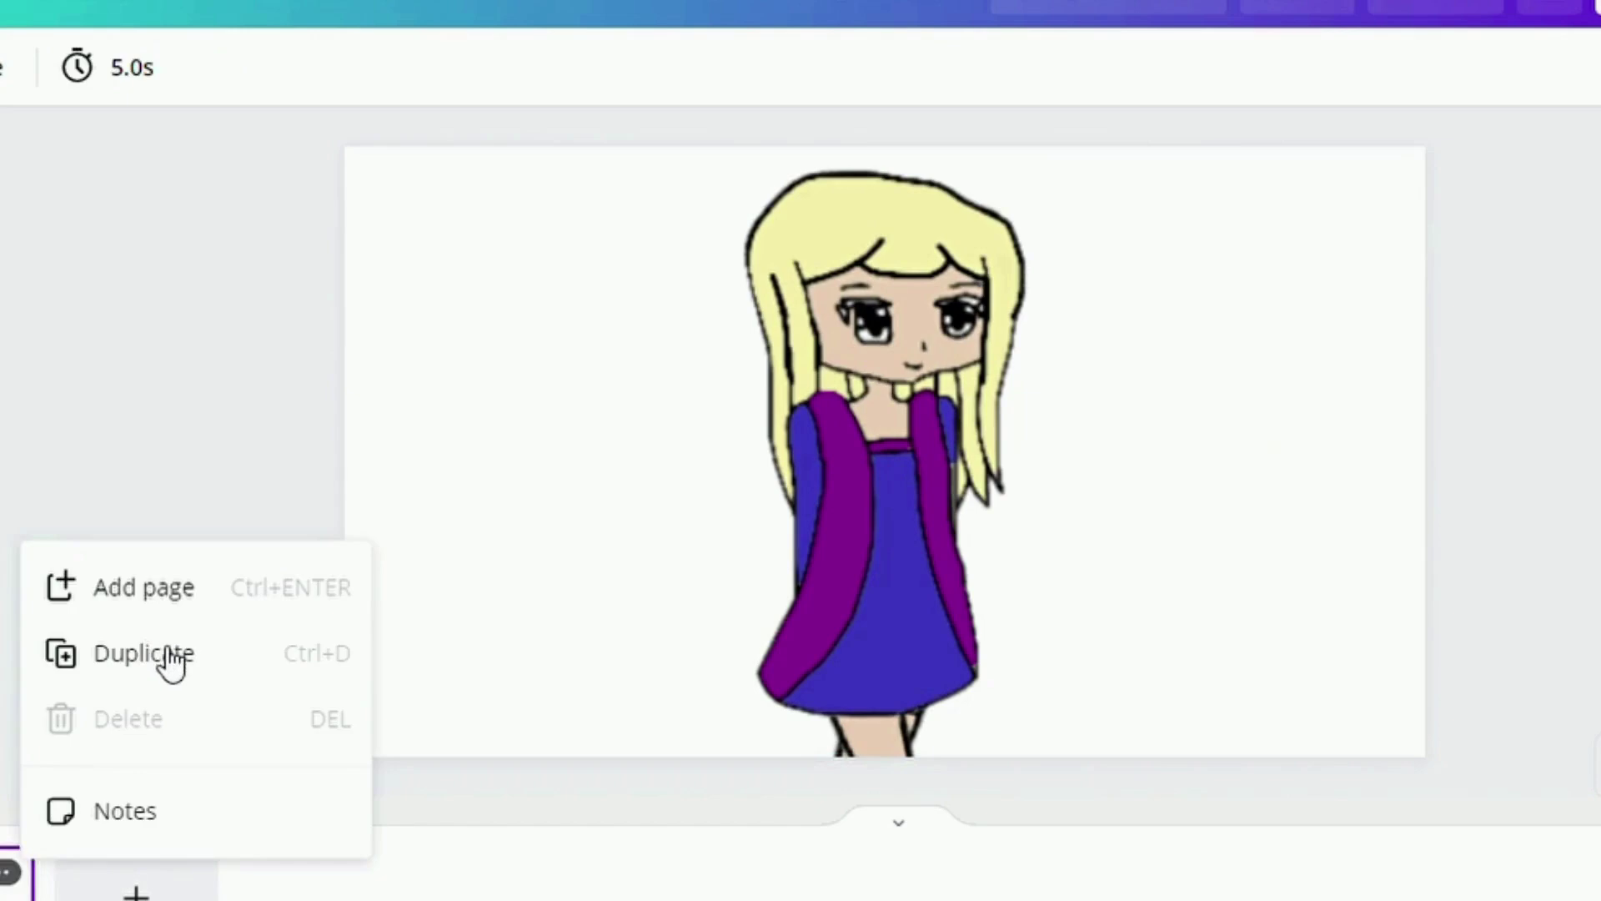
click(165, 655)
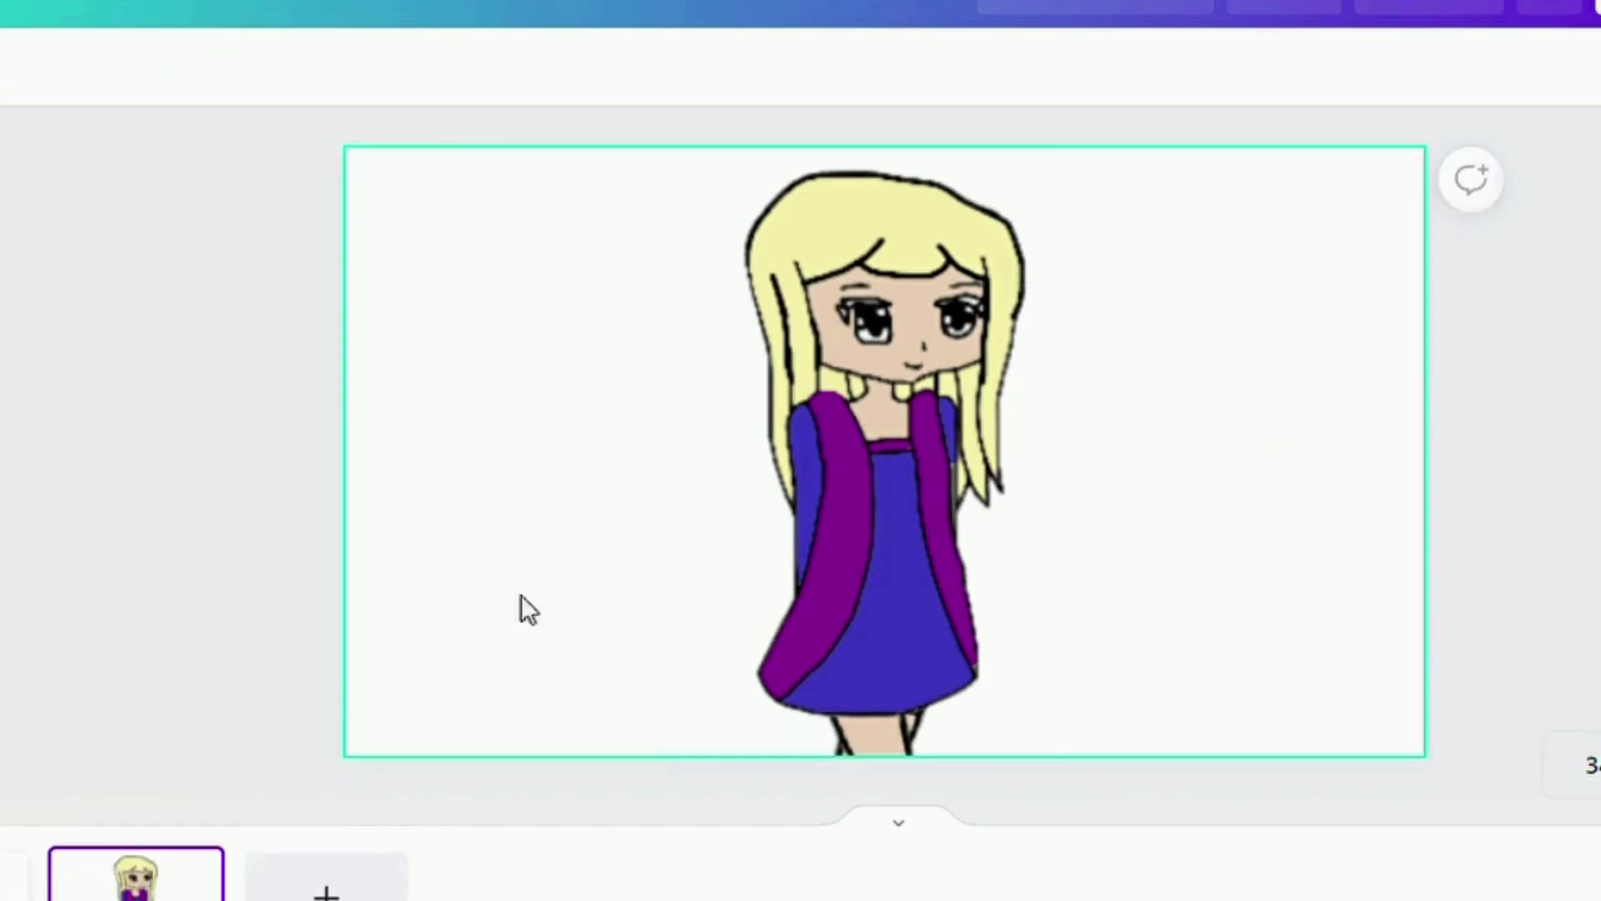
click(1168, 628)
right_click(956, 548)
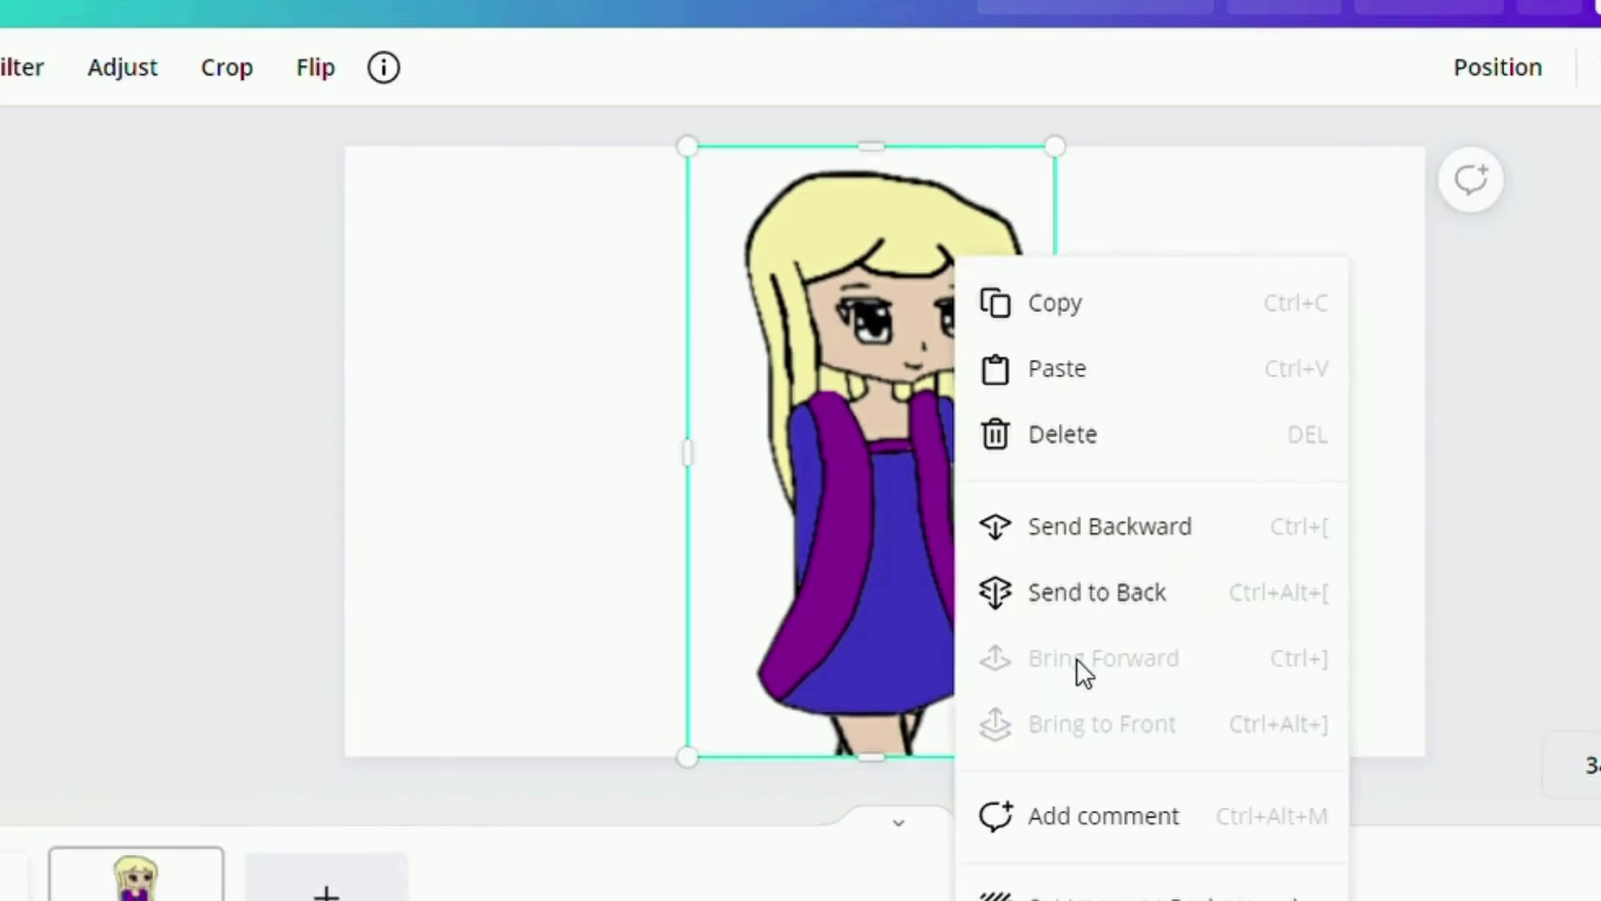
click(1112, 599)
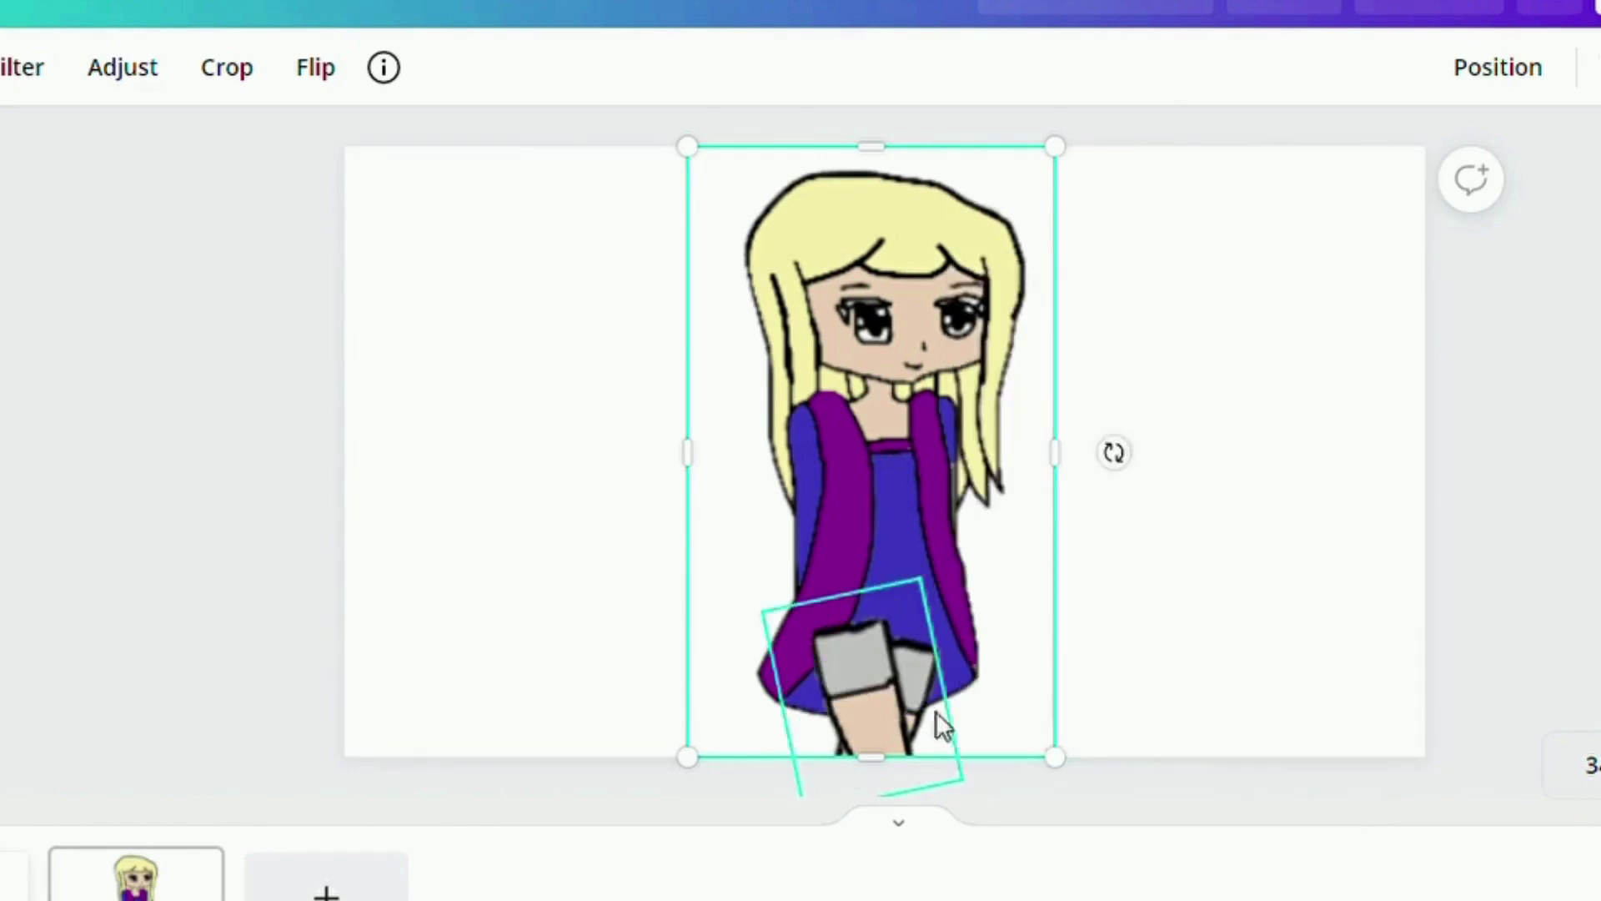
Step: Spread the legs by tilting the front leg the opposite way, shifting it left, and moving the other leg right
click(884, 699)
drag(1014, 680, 993, 755)
drag(854, 682, 821, 682)
click(1126, 618)
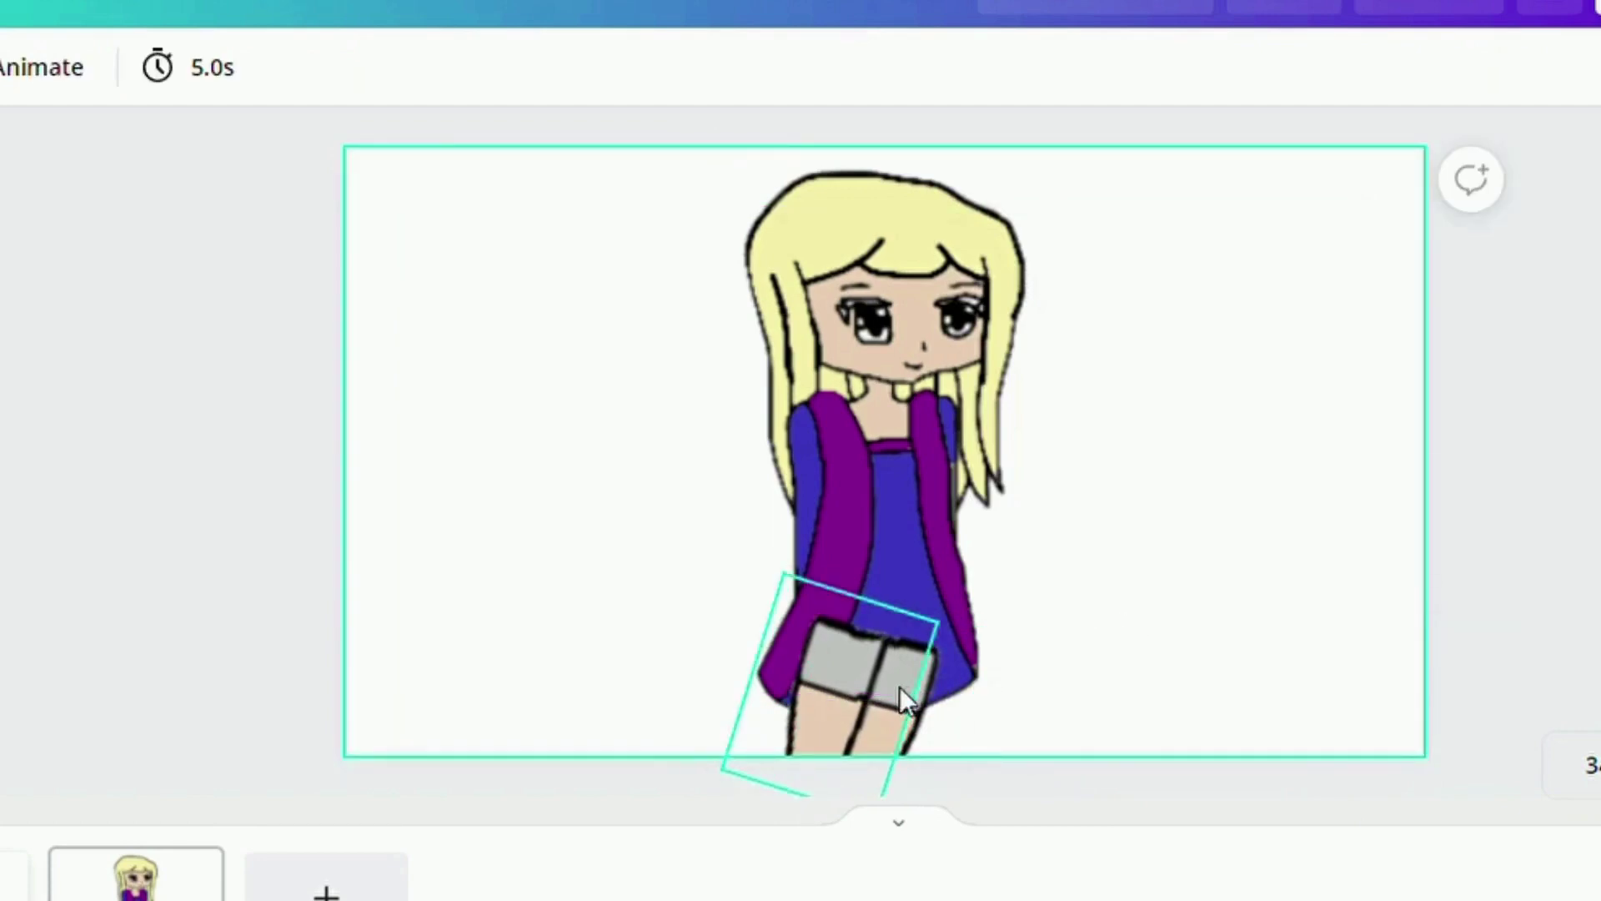
click(919, 688)
drag(920, 688, 986, 708)
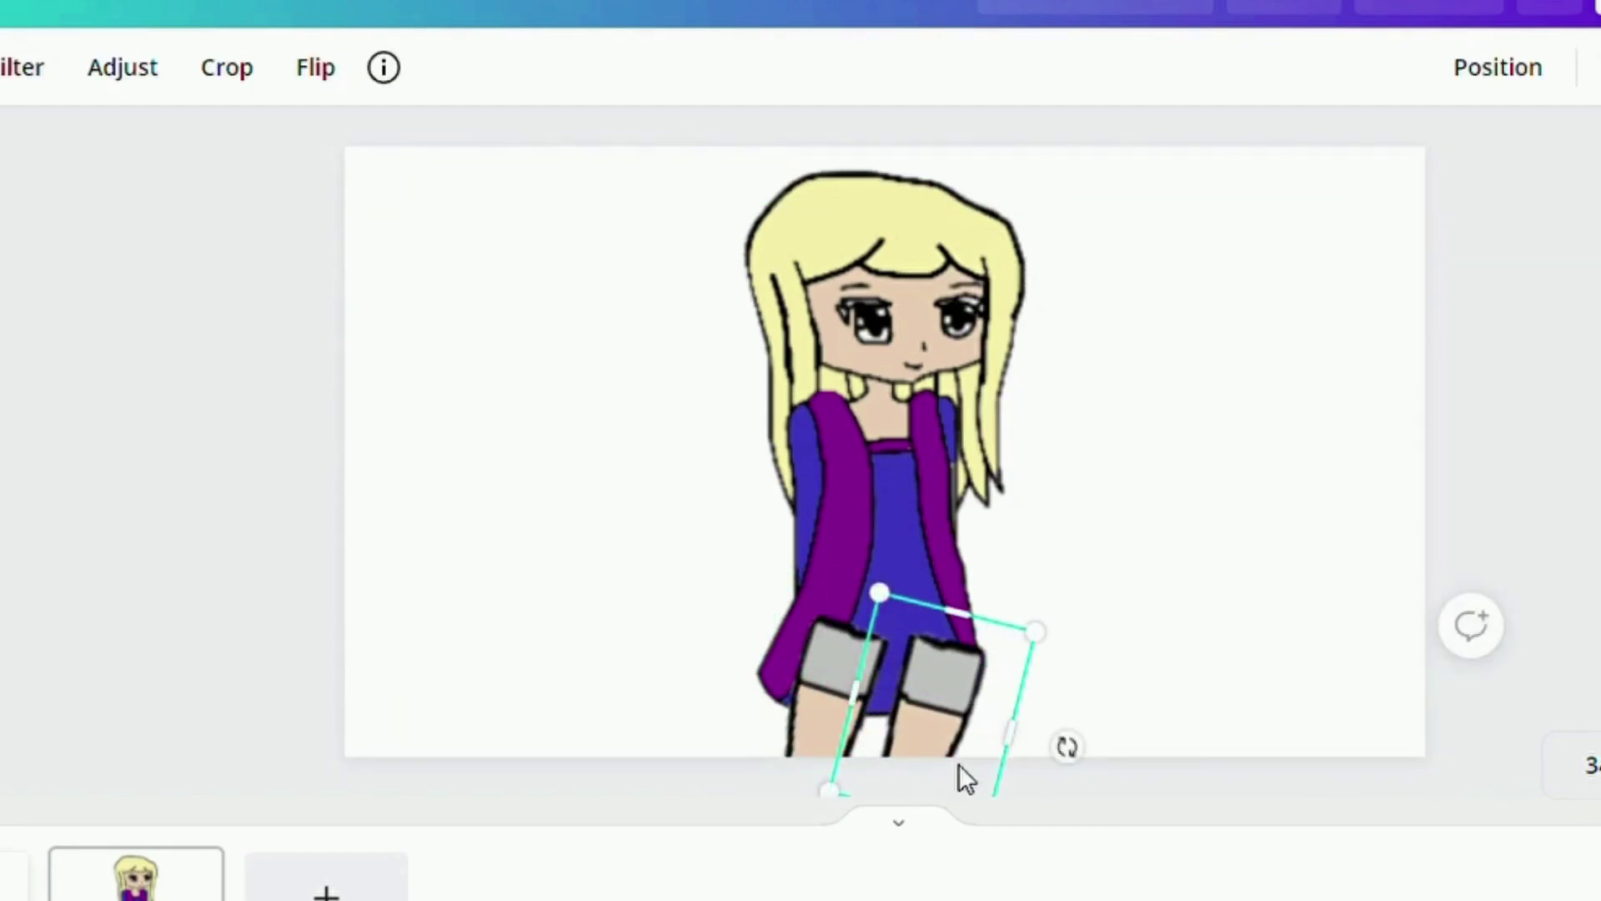
Step: Tilt the character's right-hand leg the opposite way and shift it slightly left, closer to the other leg
drag(1084, 758, 1058, 708)
drag(943, 733, 934, 721)
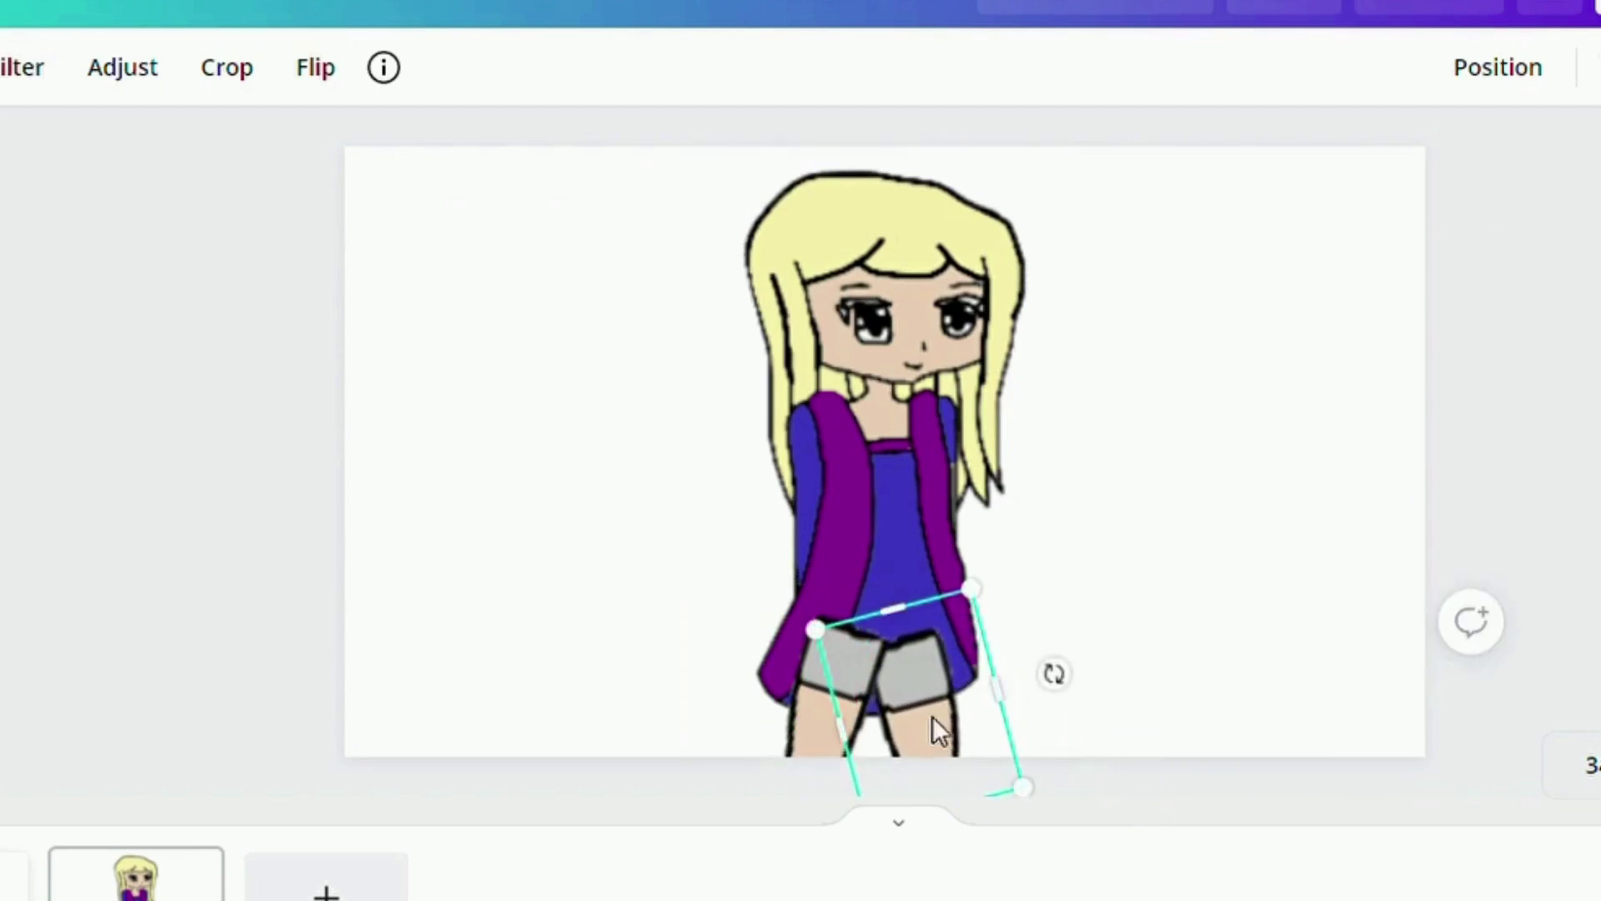
Step: Try the character image in front of both legs and send it behind them again
right_click(915, 493)
click(1047, 667)
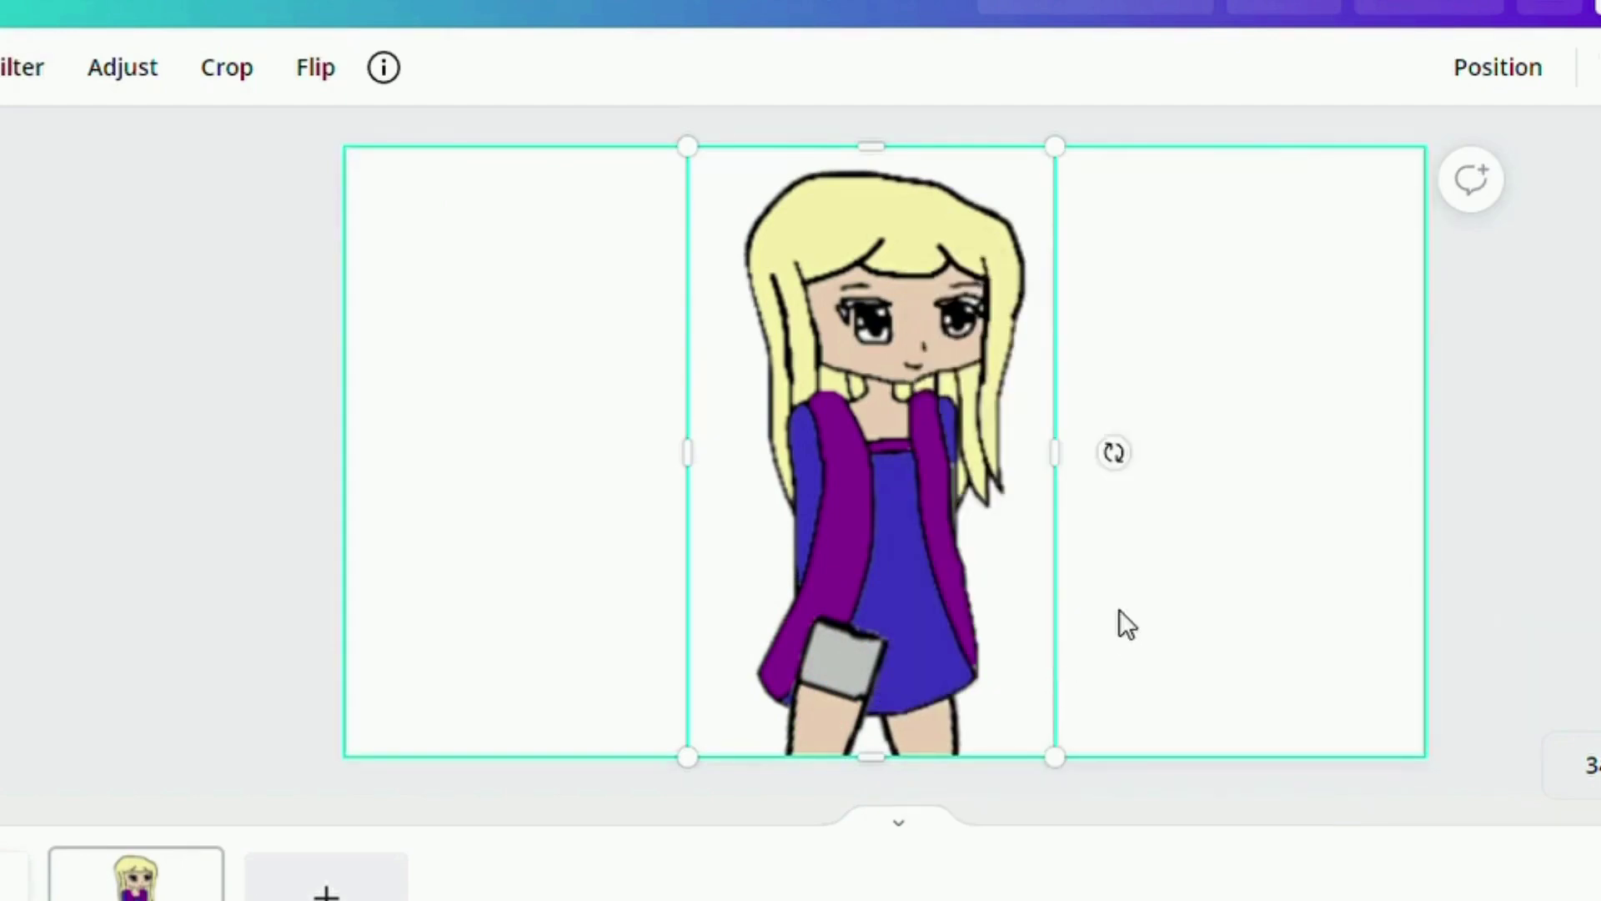
right_click(920, 479)
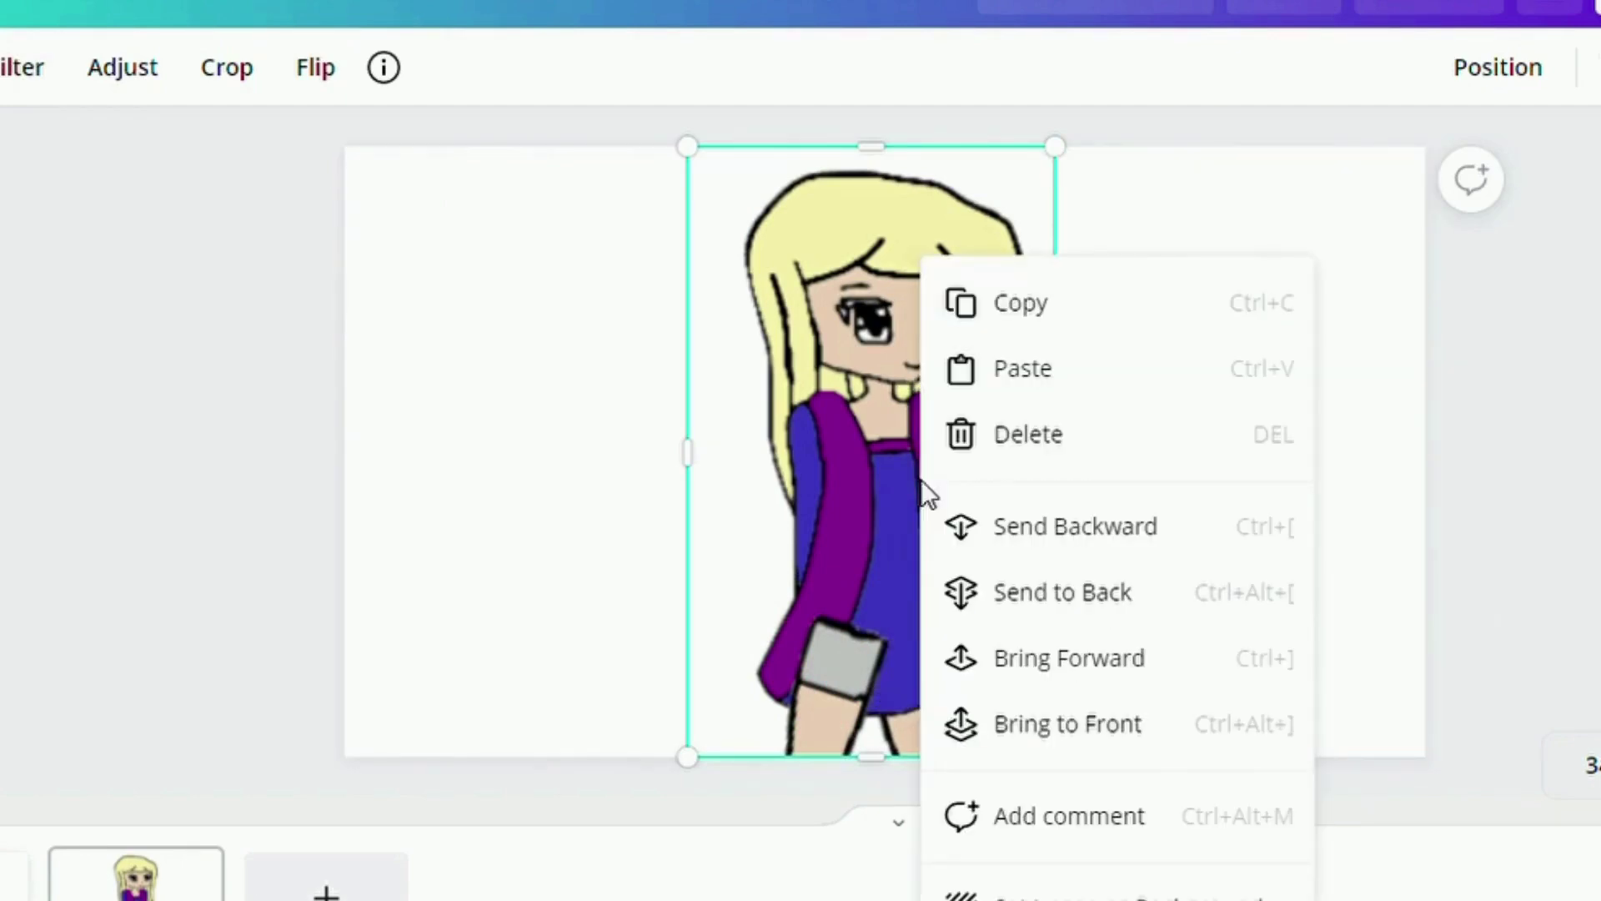
click(1047, 725)
click(1182, 553)
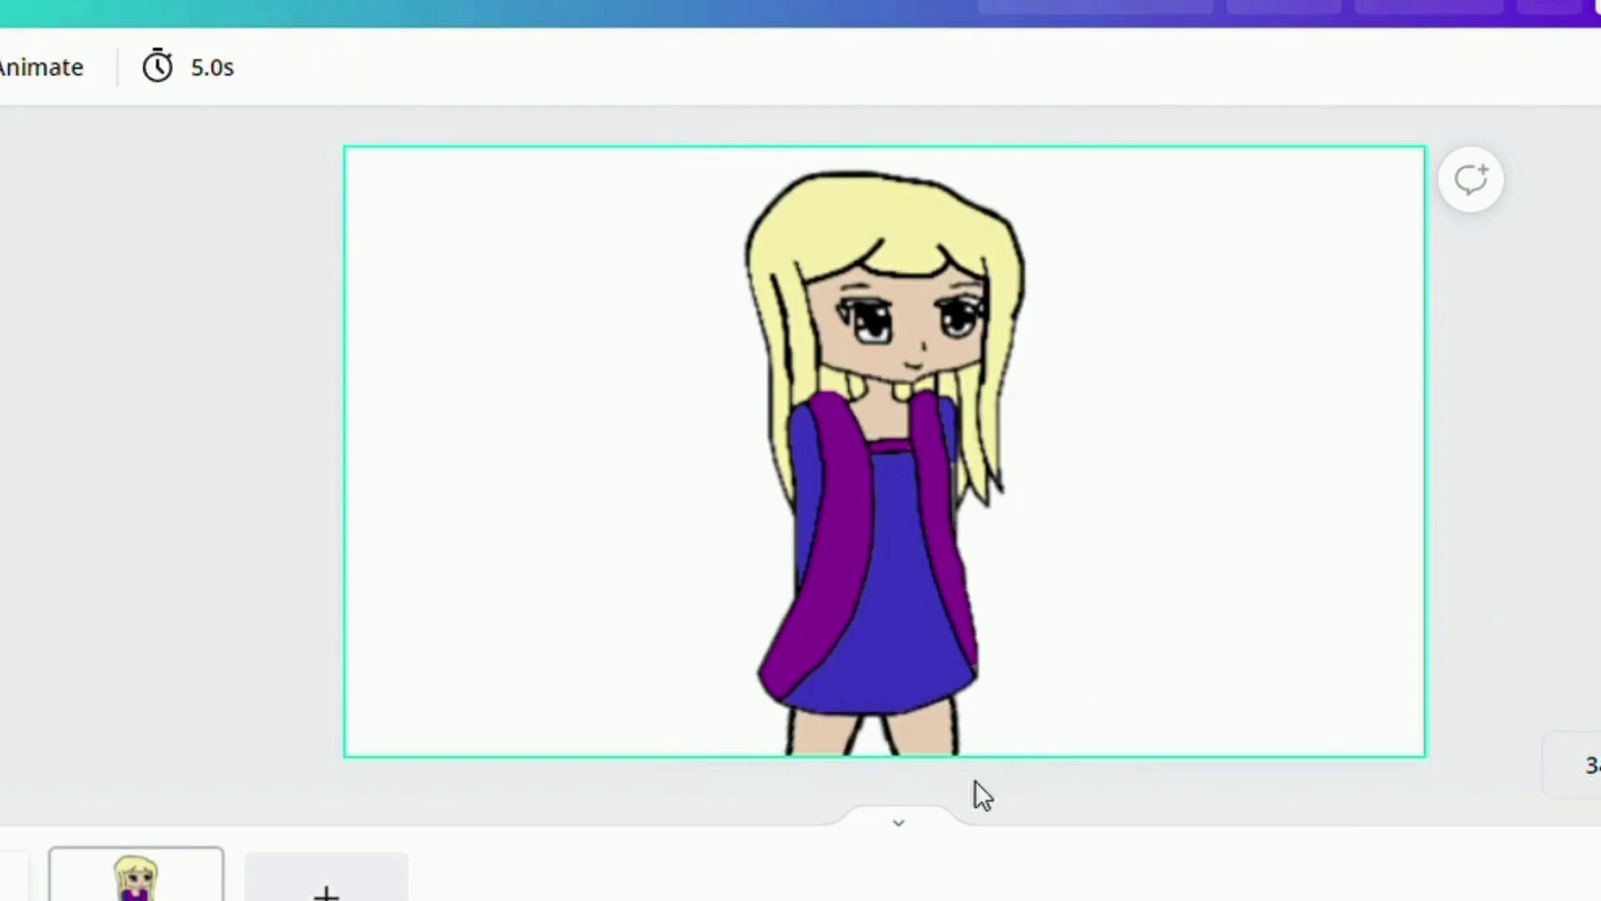
right_click(896, 561)
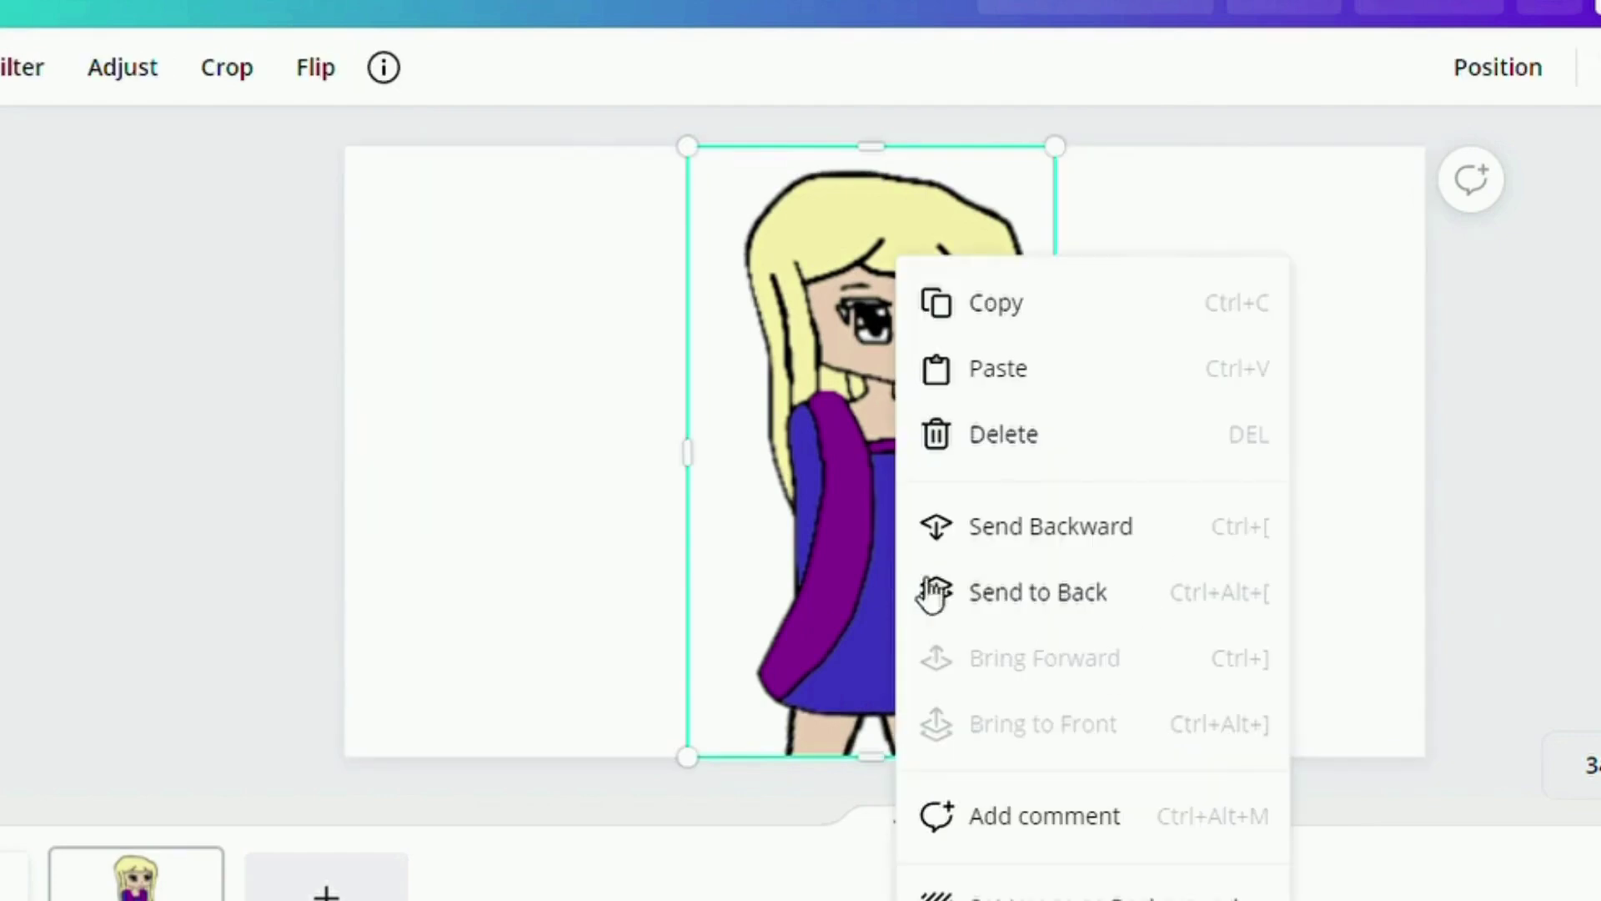
click(1057, 600)
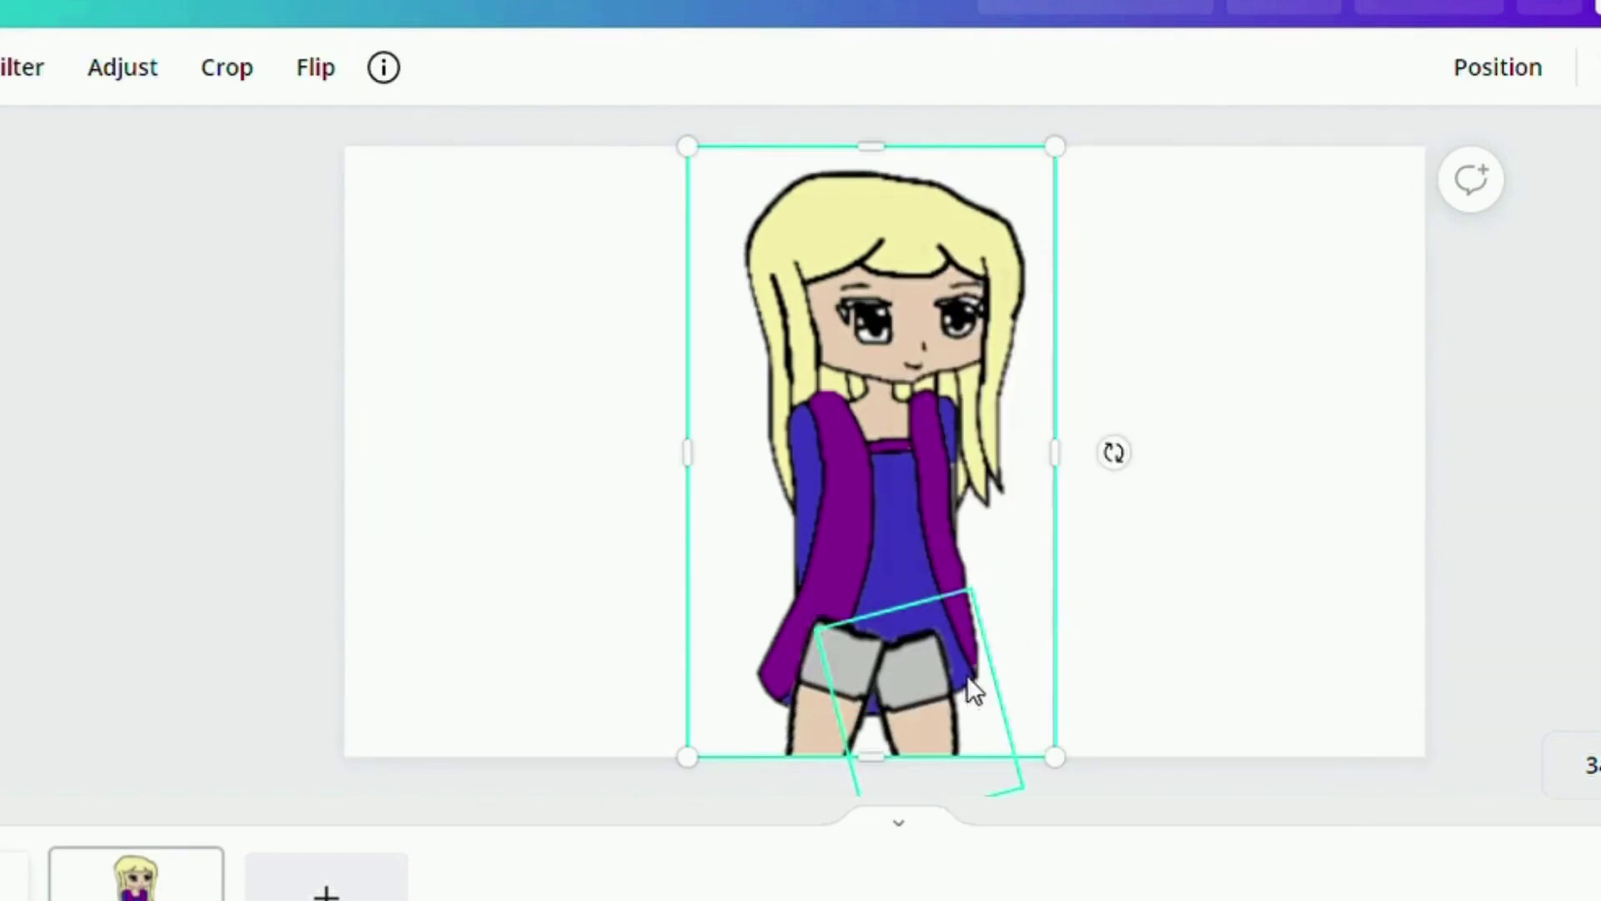
Step: Flip the leg on the right side of the dress horizontally
right_click(936, 713)
click(889, 684)
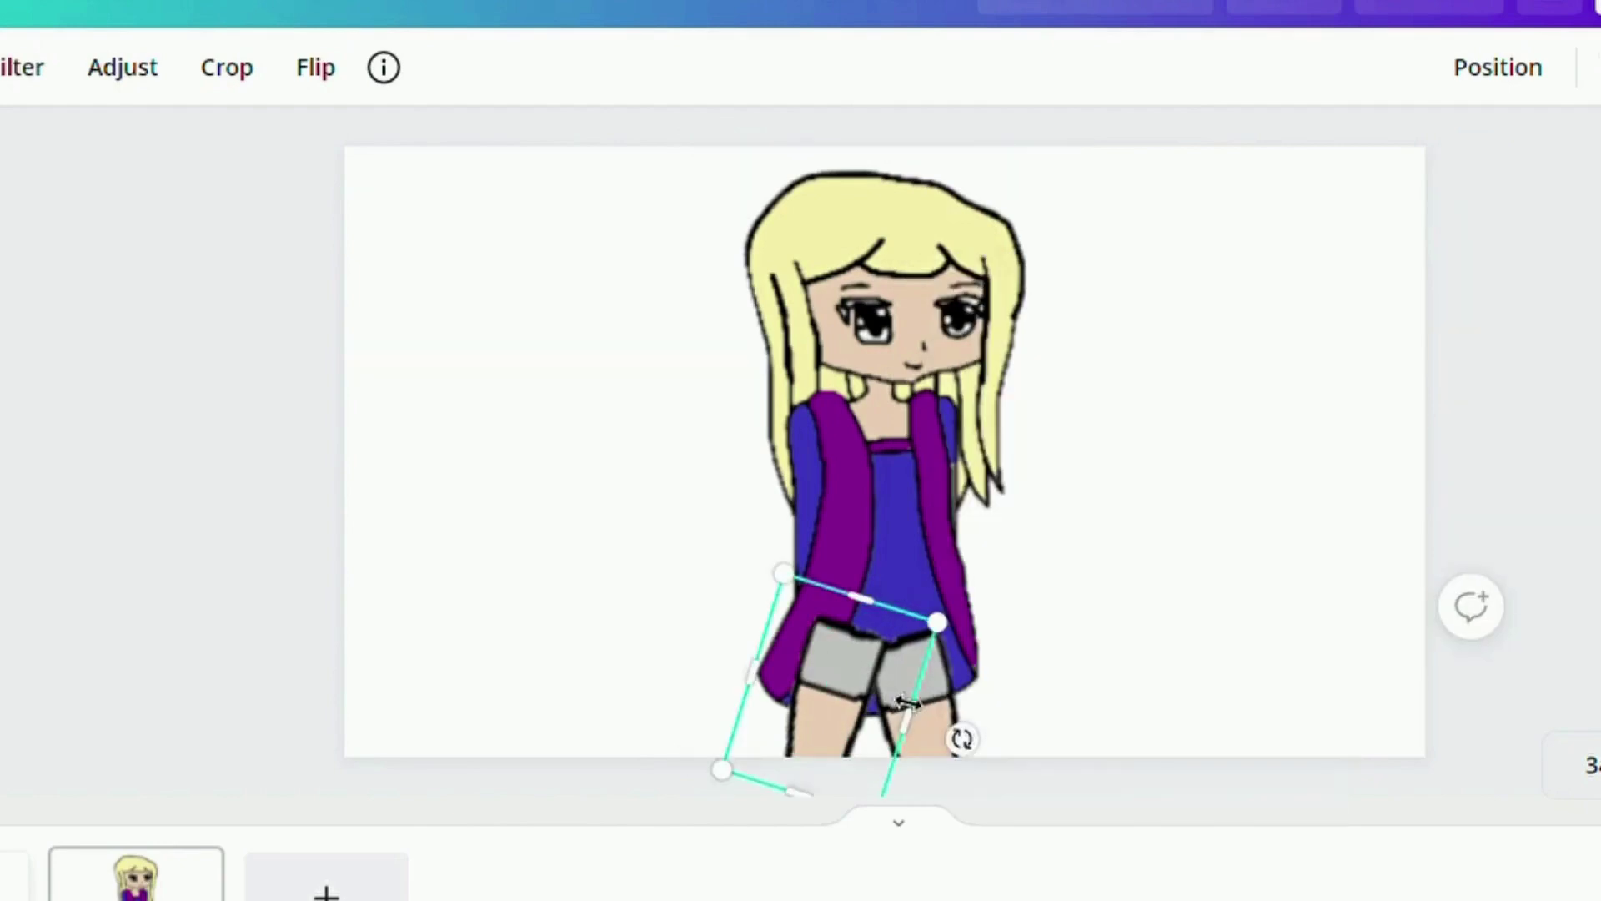
drag(955, 716, 969, 687)
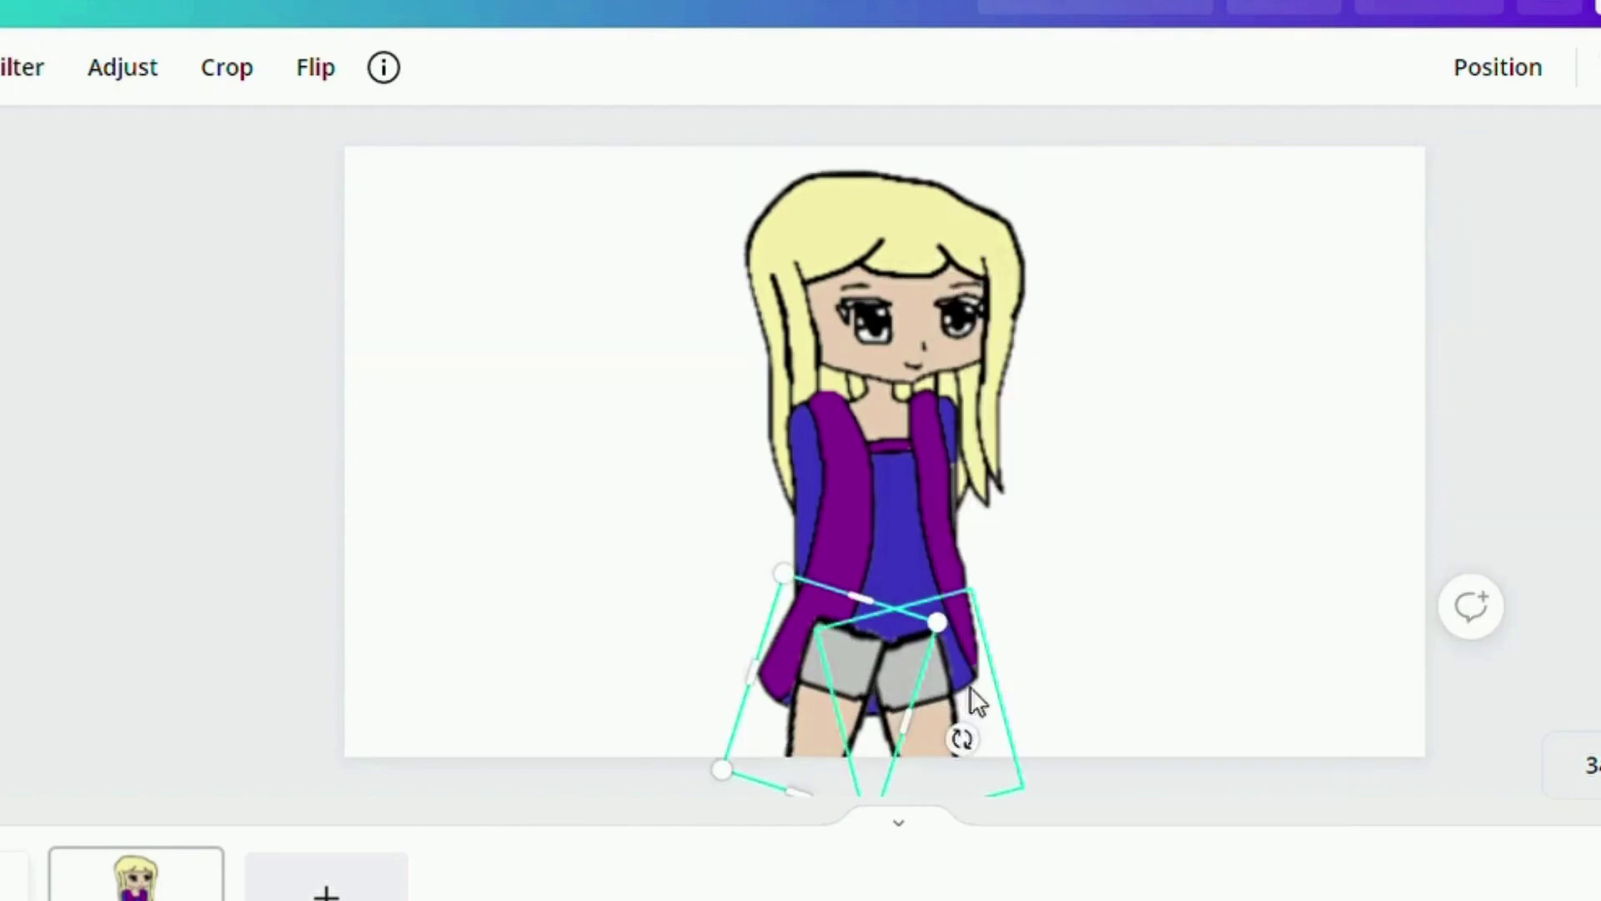
click(348, 89)
click(417, 158)
click(489, 468)
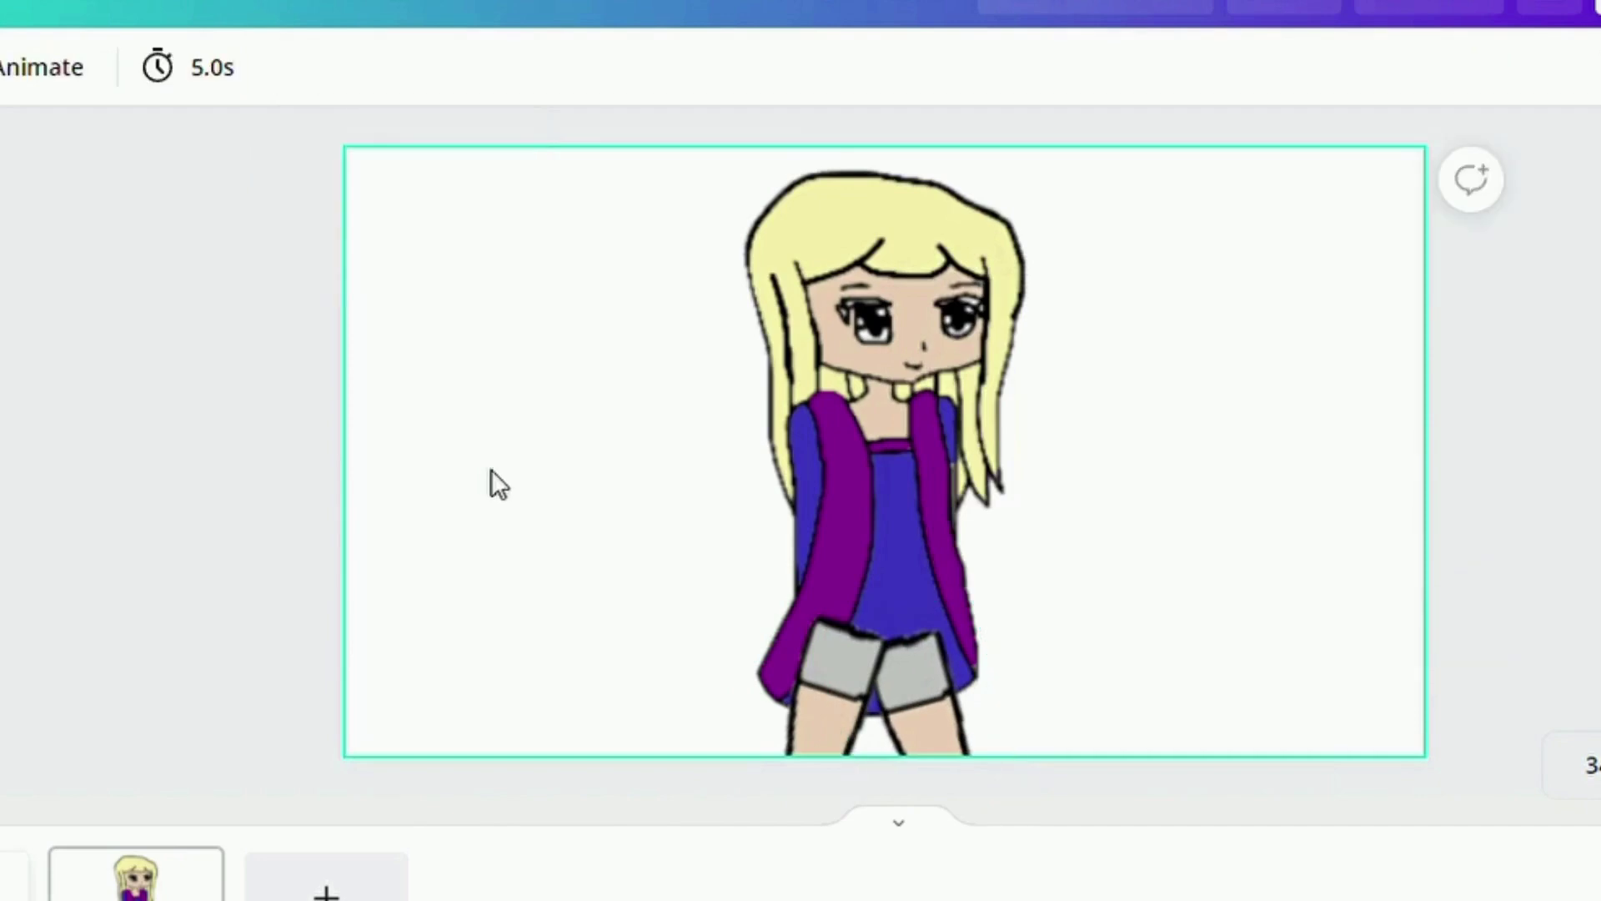
Step: Bring the character image to the front so that the dress covers the tops of both legs
right_click(919, 538)
click(1072, 661)
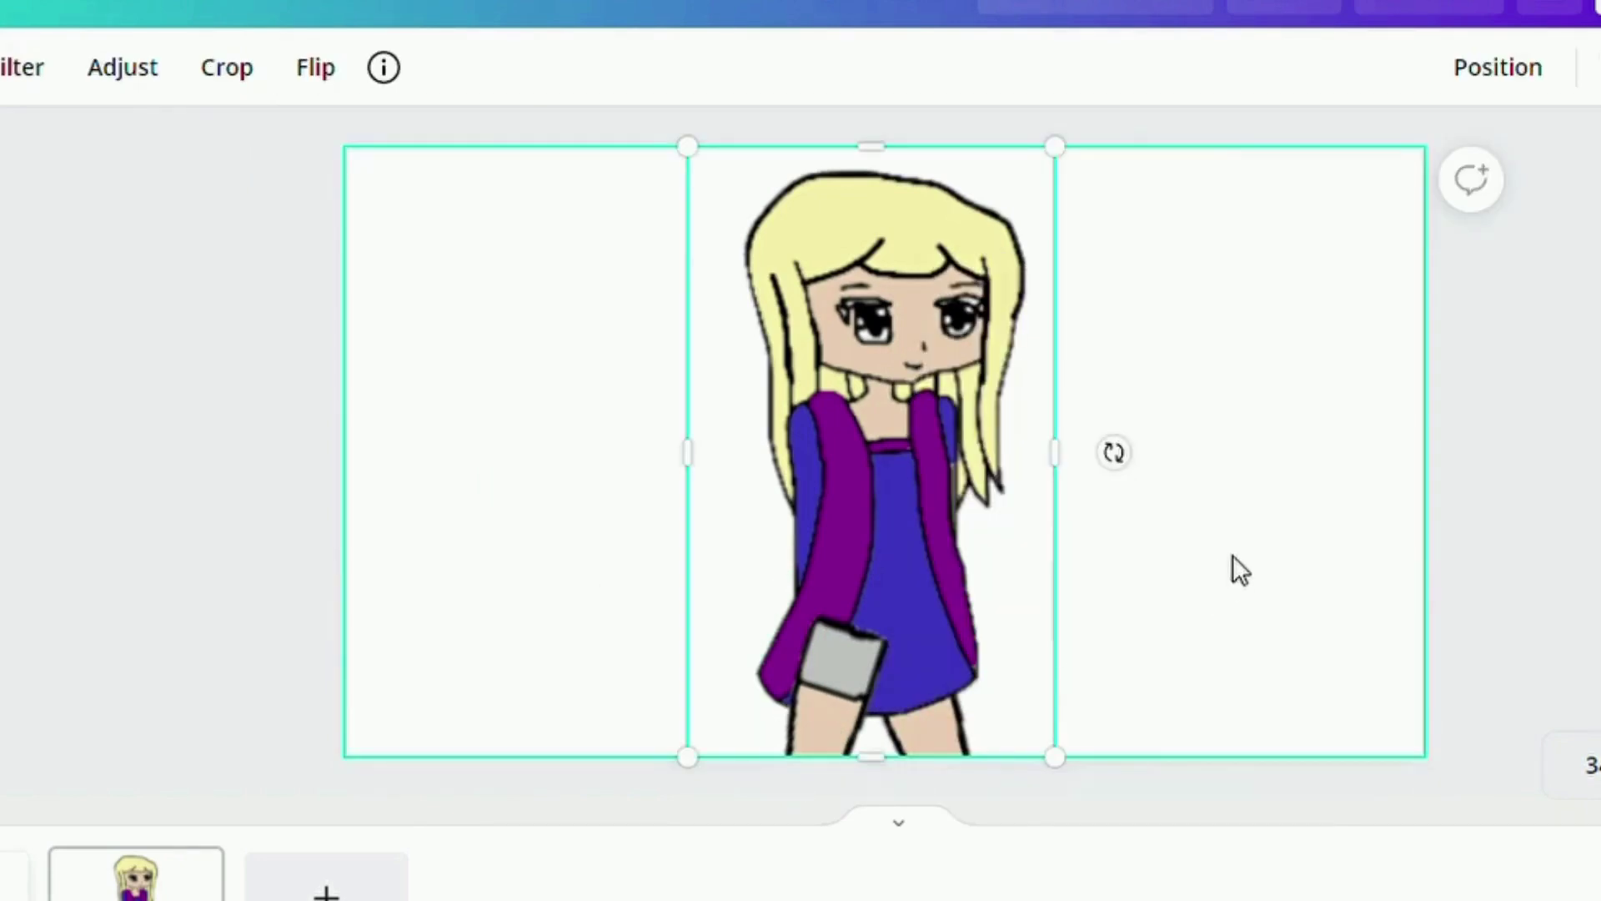
right_click(895, 513)
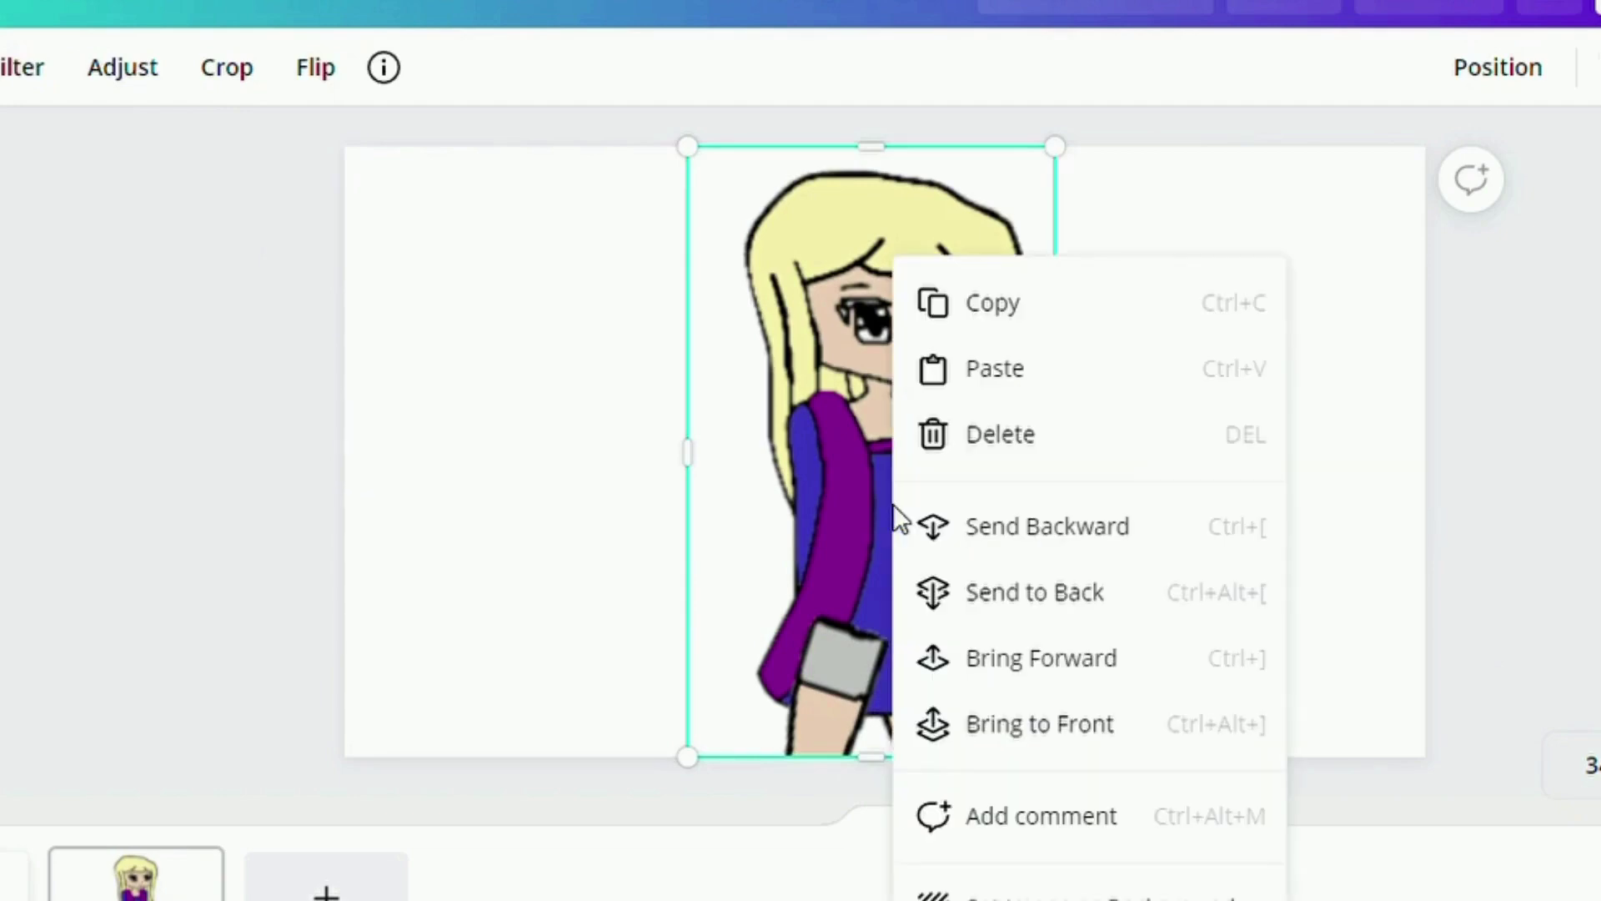
click(1053, 724)
click(1264, 635)
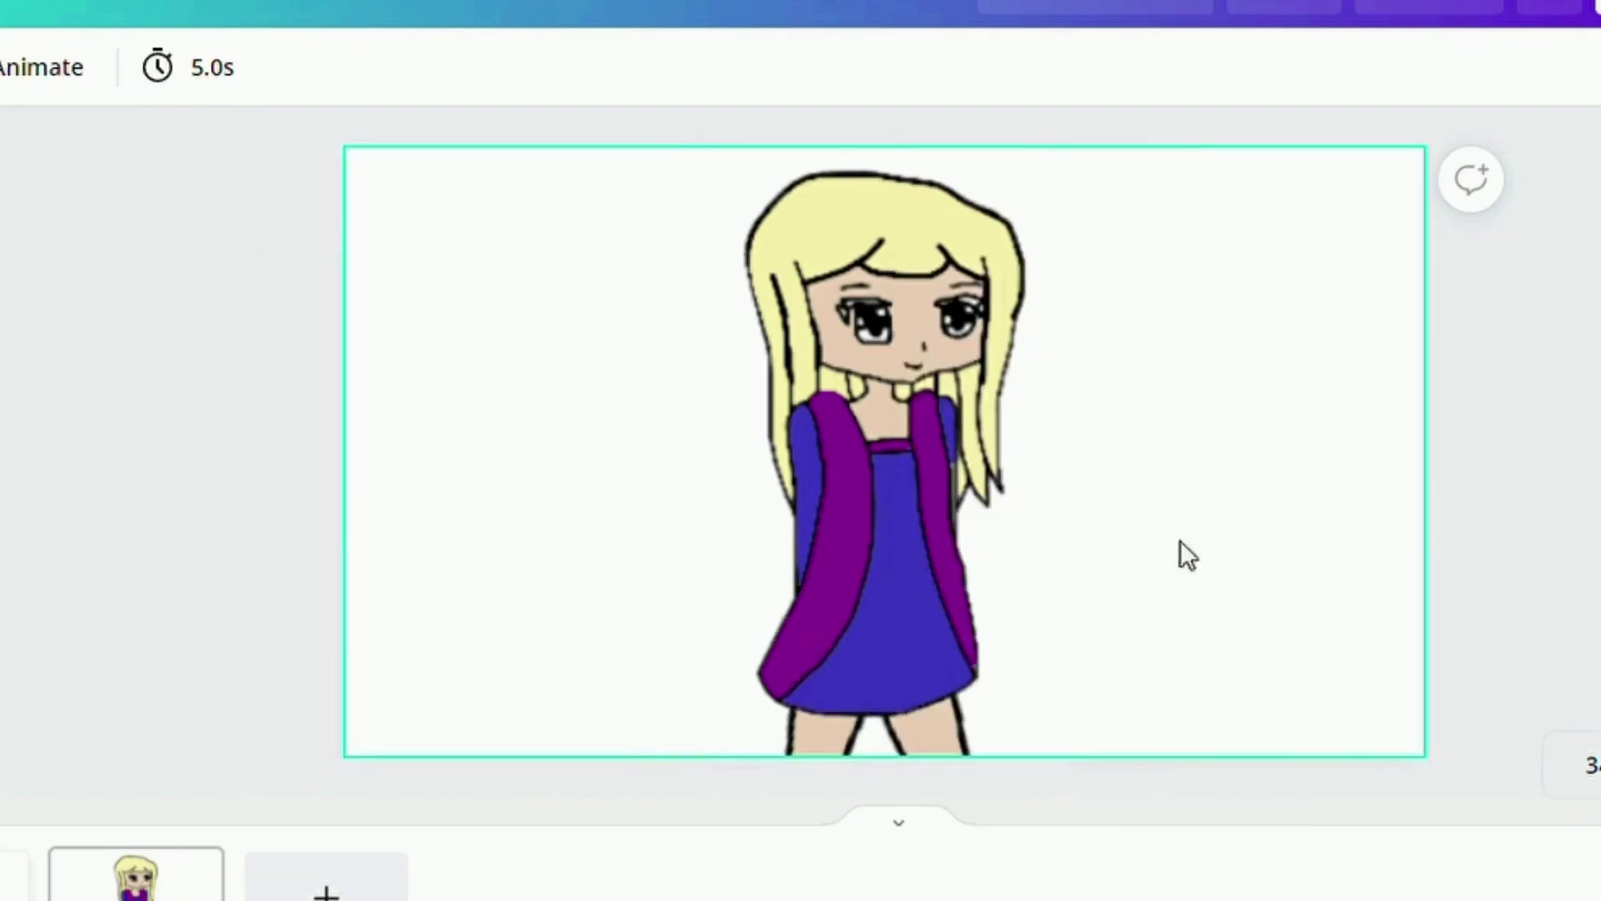
Step: On the first page, move the character together with both legs left until about half of her is off the canvas
click(136, 874)
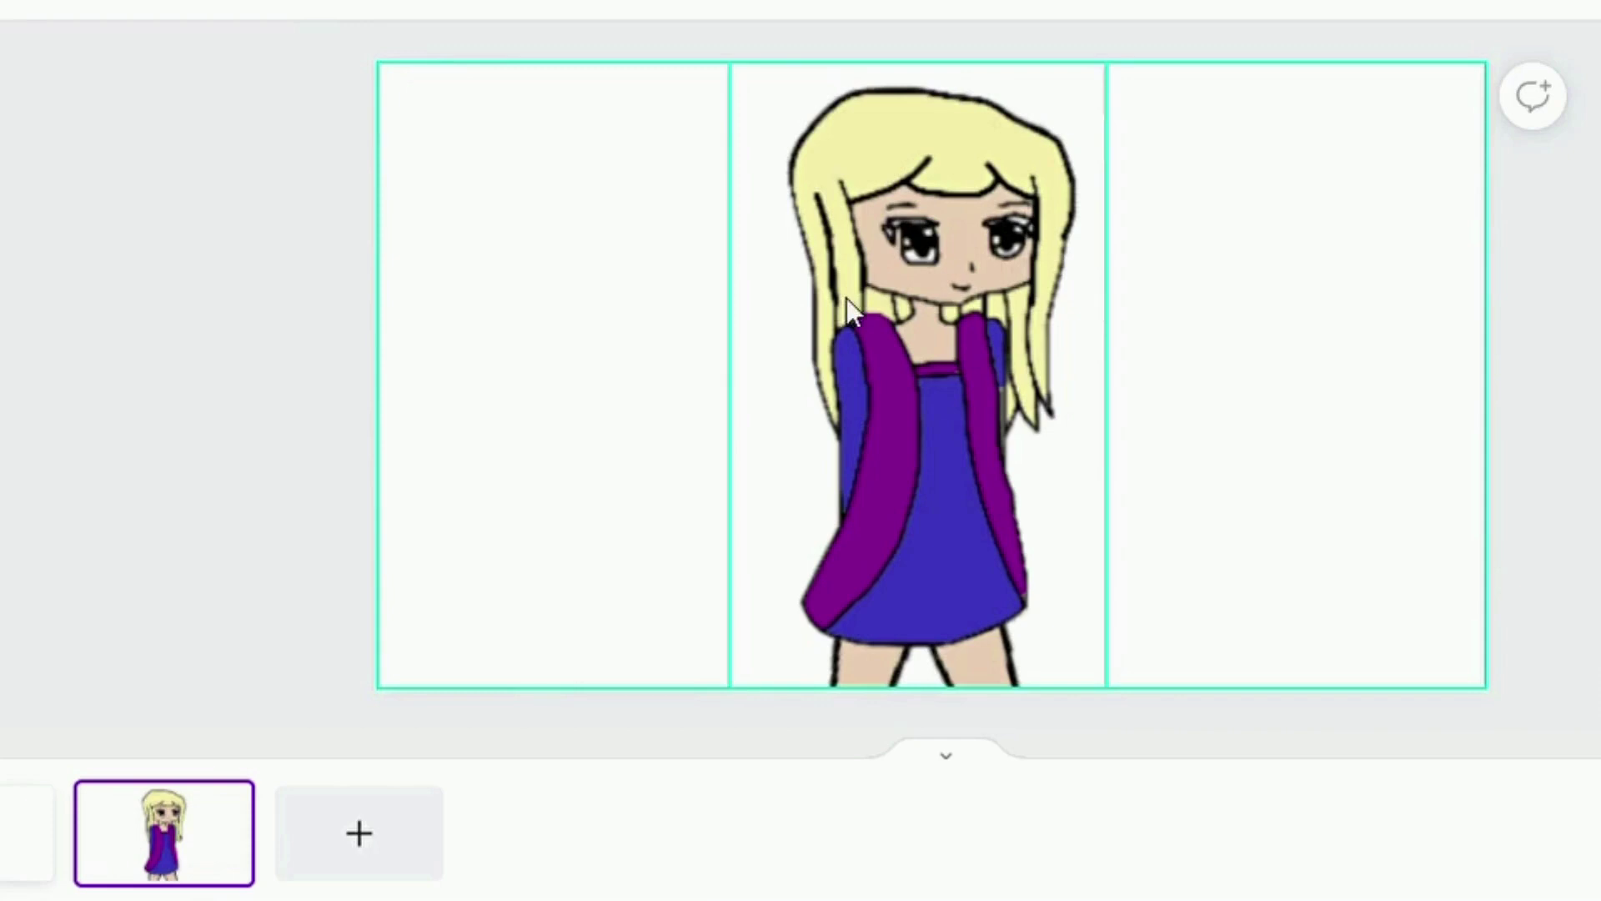
click(25, 842)
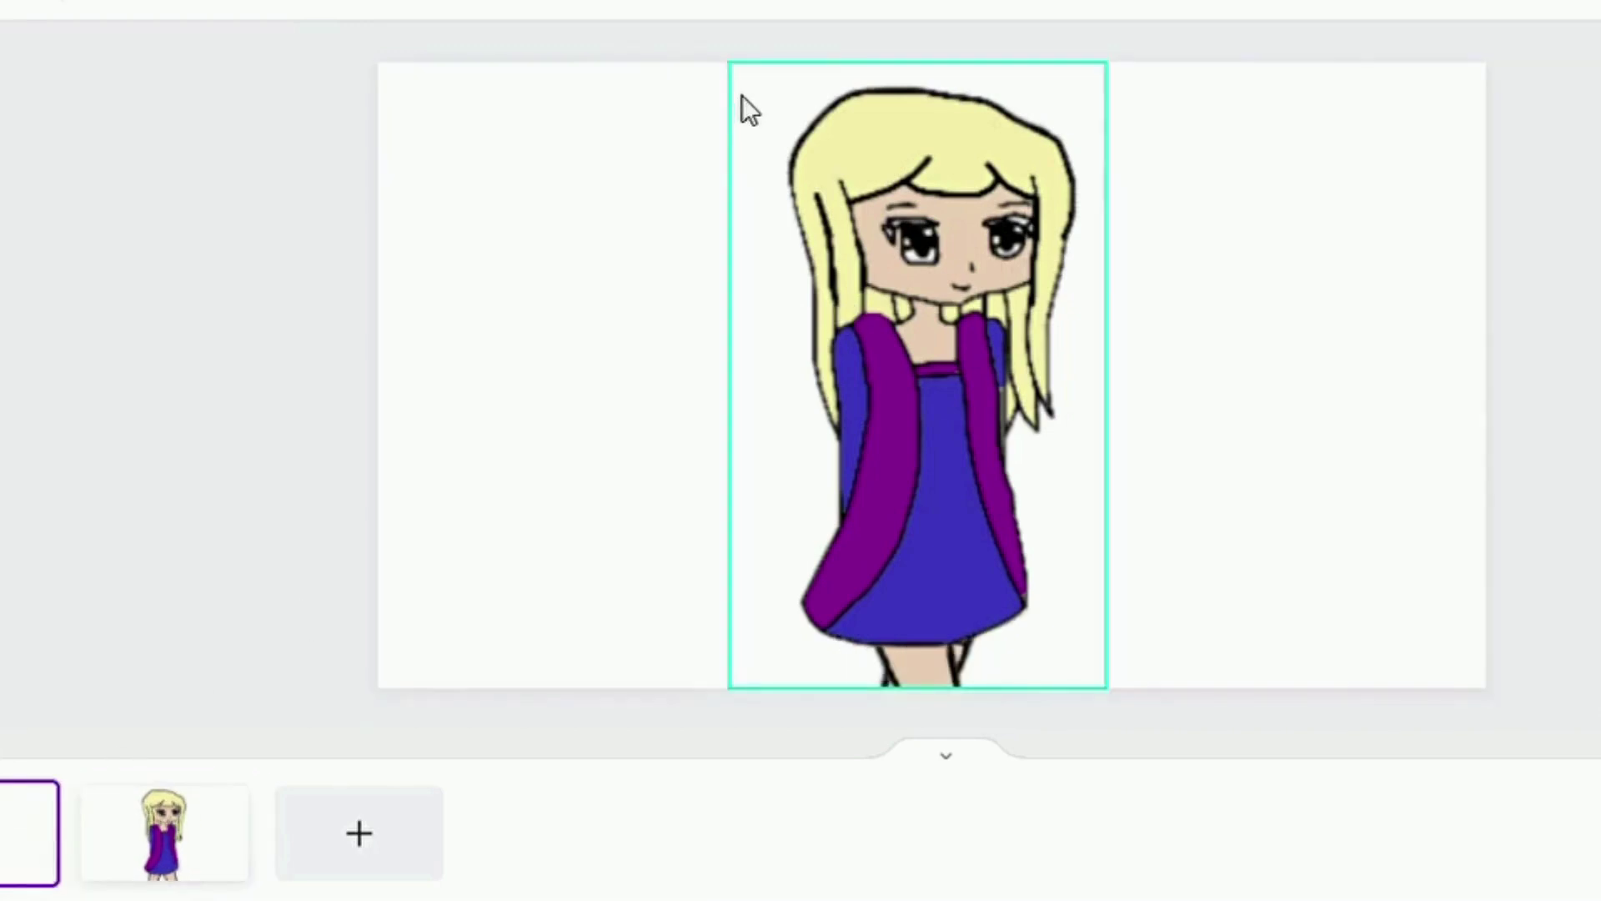
mouse_move(672, 71)
mouse_down()
mouse_move(746, 110)
mouse_move(1029, 453)
mouse_move(1080, 729)
mouse_up()
mouse_move(975, 565)
mouse_down()
mouse_move(849, 582)
mouse_move(615, 565)
mouse_move(604, 590)
mouse_move(599, 576)
mouse_move(438, 576)
mouse_up()
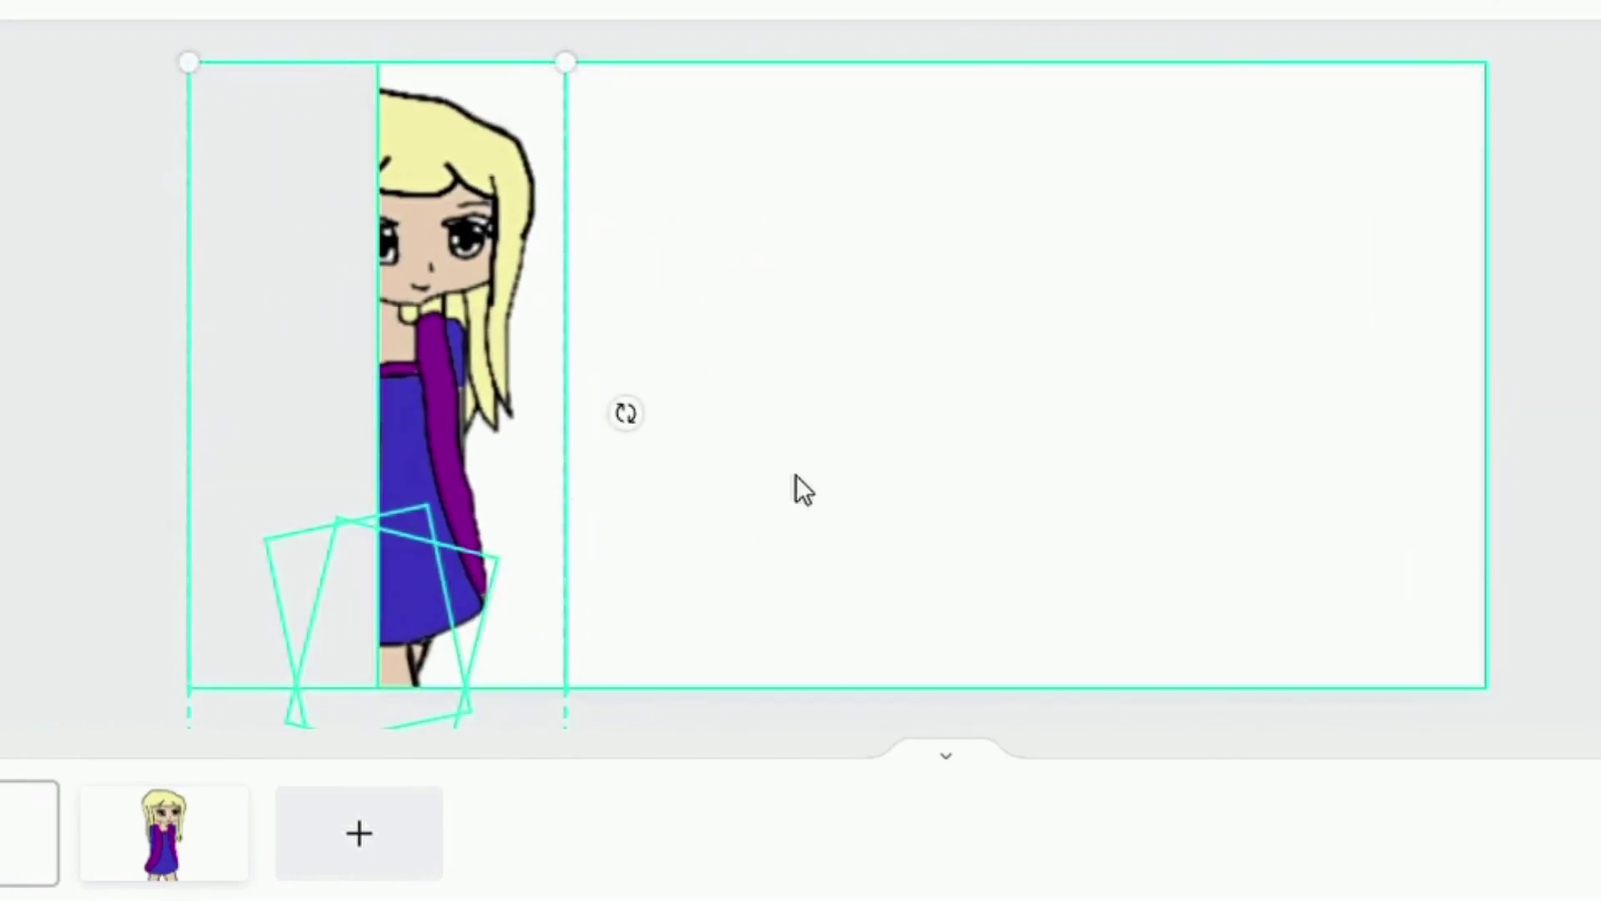
click(796, 474)
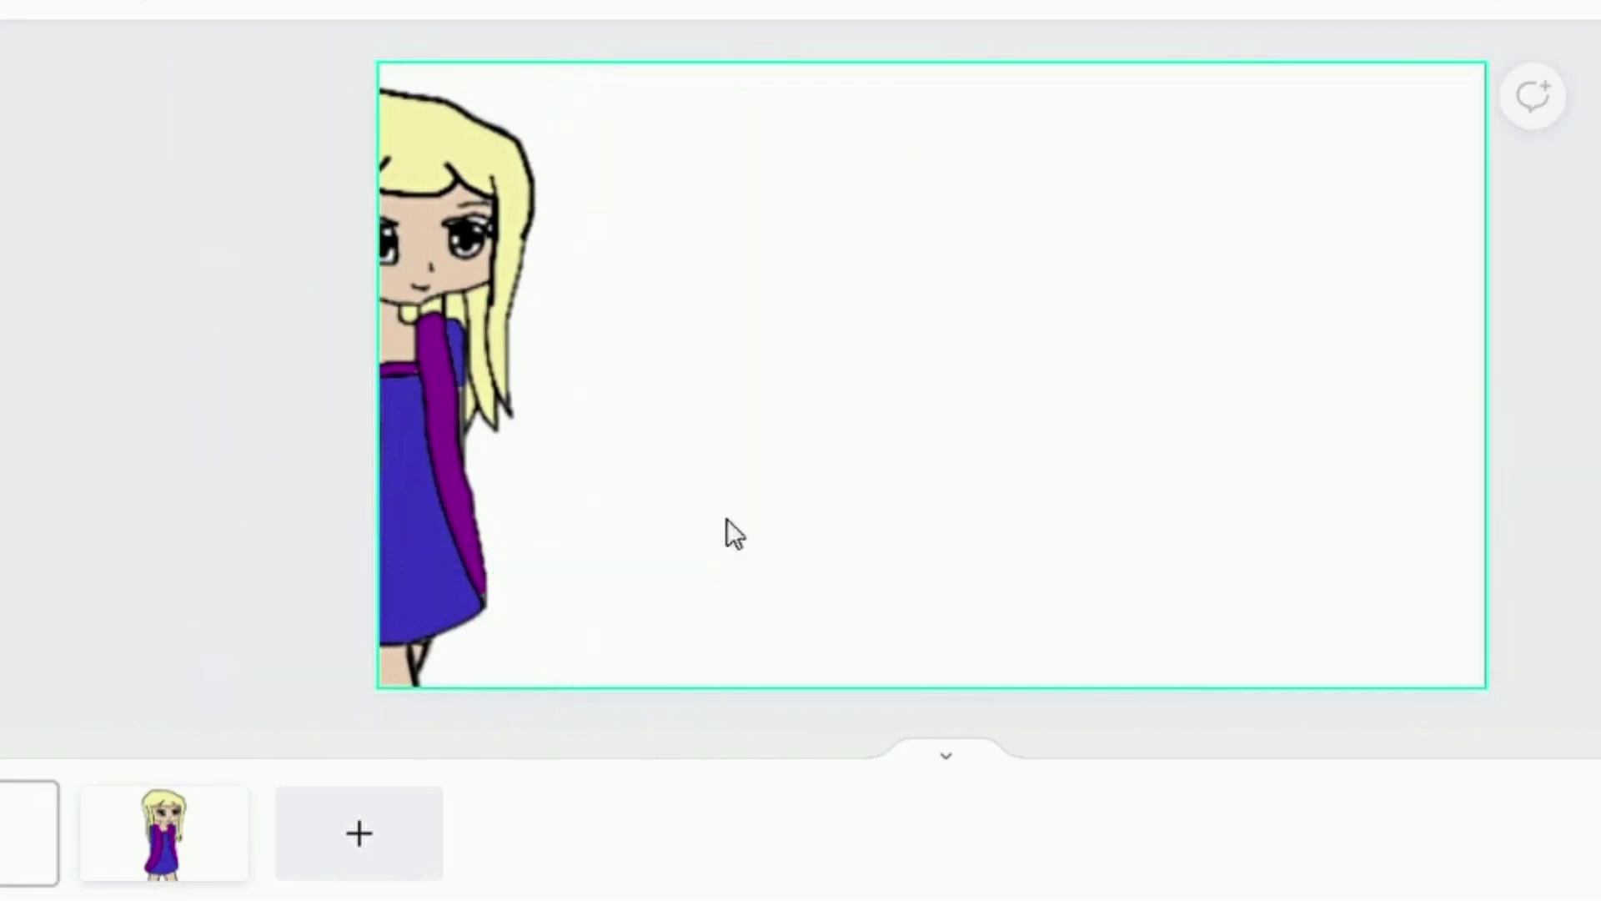
Step: On the second page, move the character and both legs to the canvas's left edge, slightly further in than on page 1
click(163, 830)
mouse_move(717, 85)
mouse_down()
mouse_move(997, 283)
mouse_move(1094, 679)
mouse_up()
mouse_move(954, 559)
mouse_down()
mouse_move(690, 562)
mouse_move(647, 581)
mouse_move(467, 572)
mouse_up()
click(1011, 486)
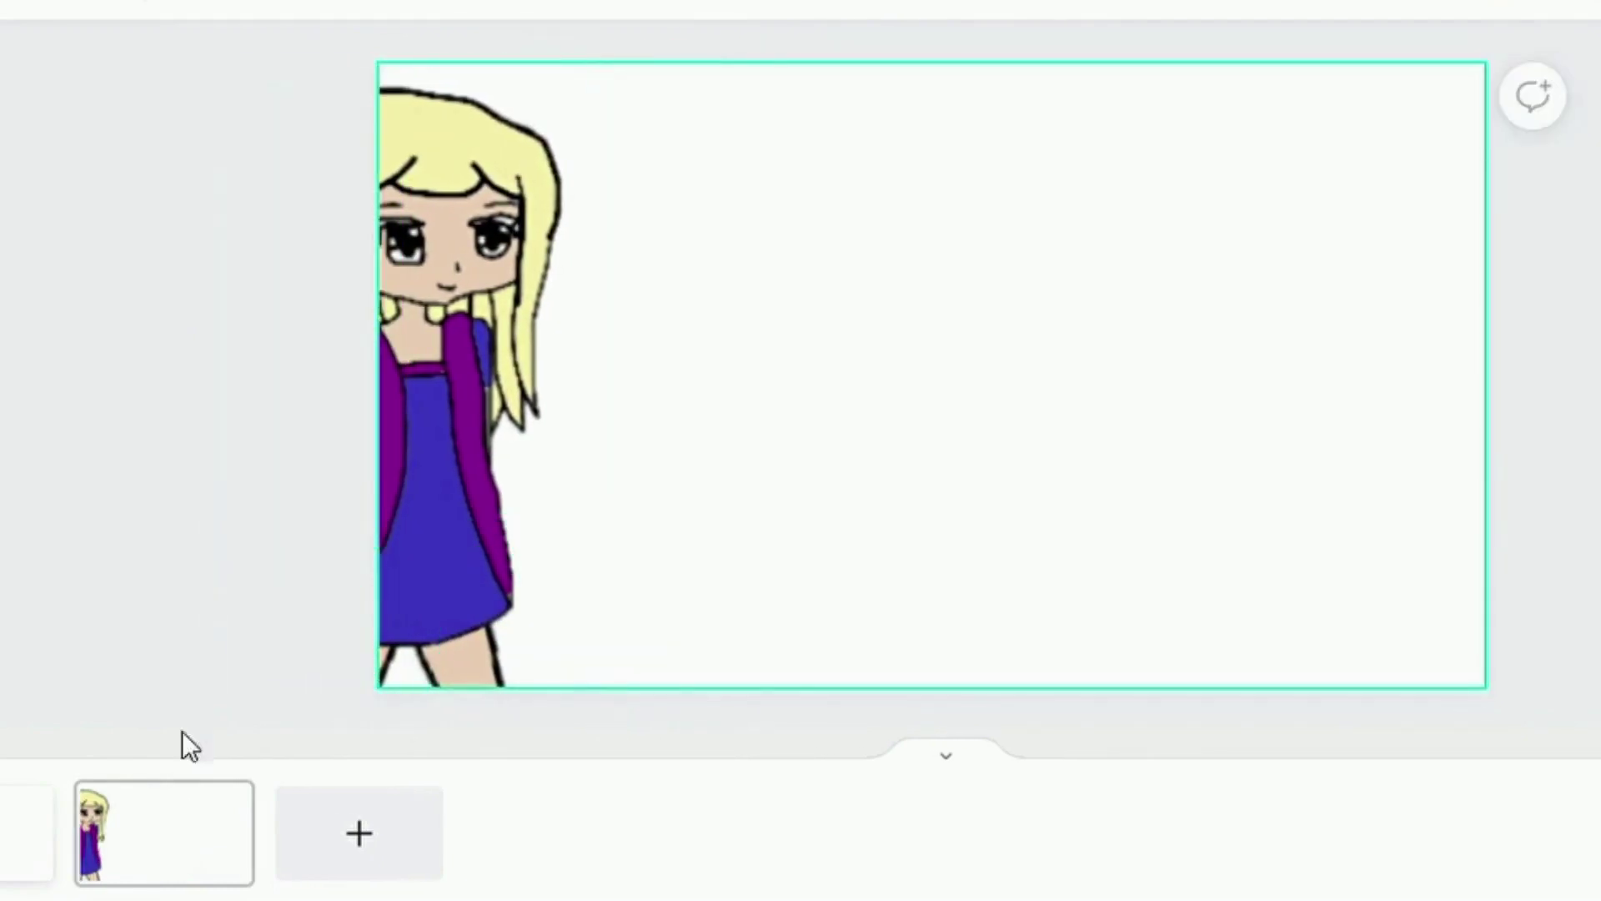
Step: Duplicate the first page and move the copy to the end of the page sequence
click(7, 822)
key(ctrl+z)
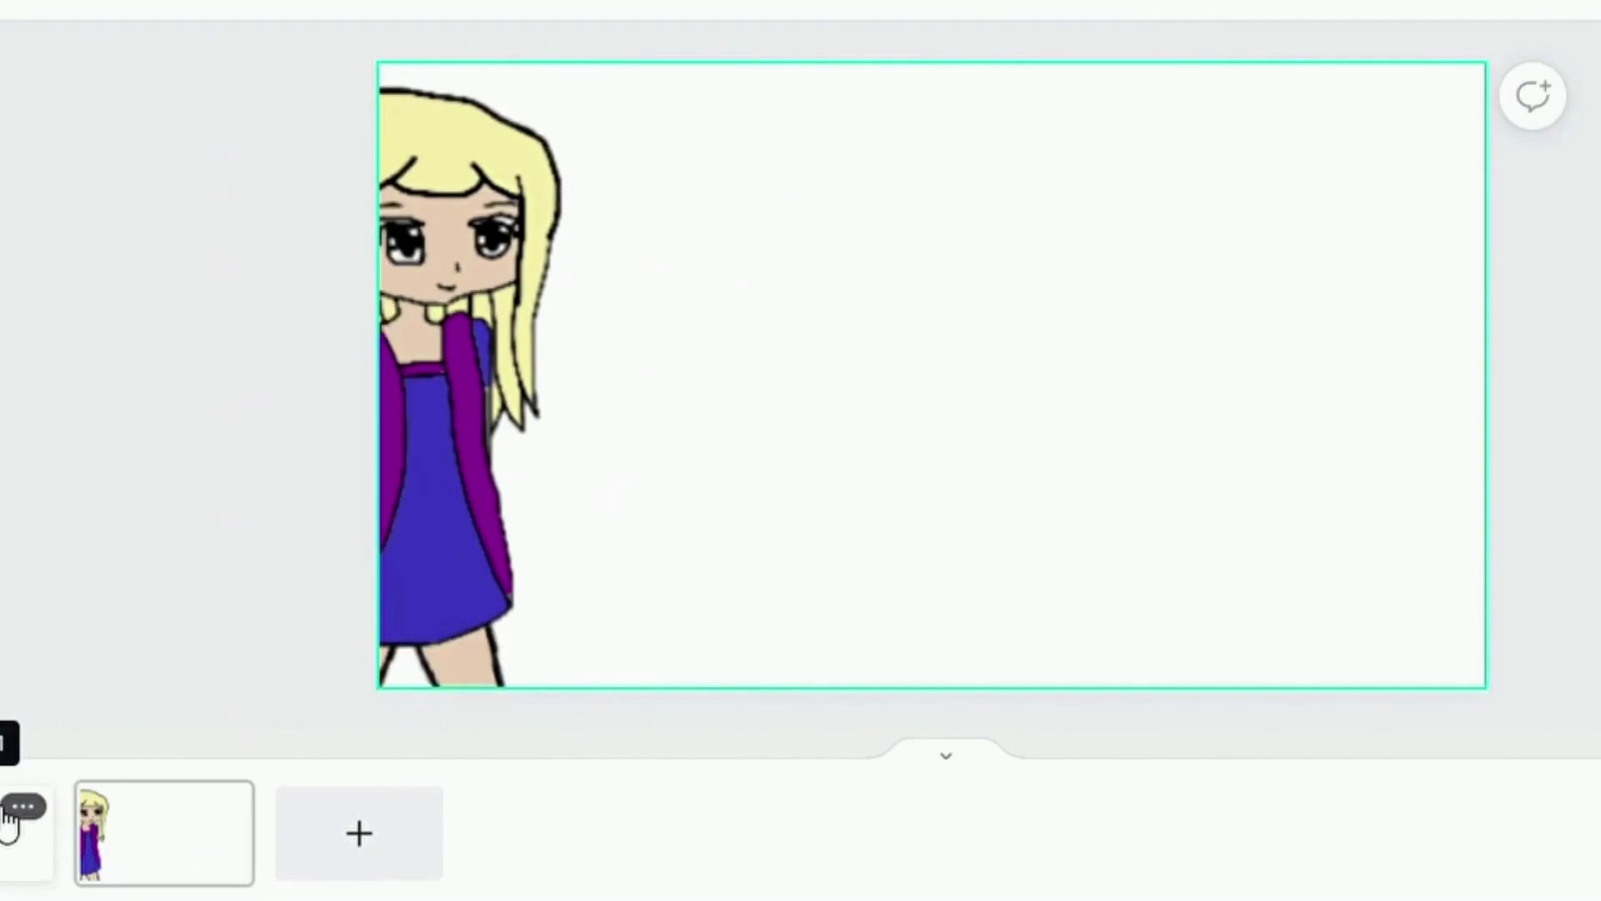
click(28, 829)
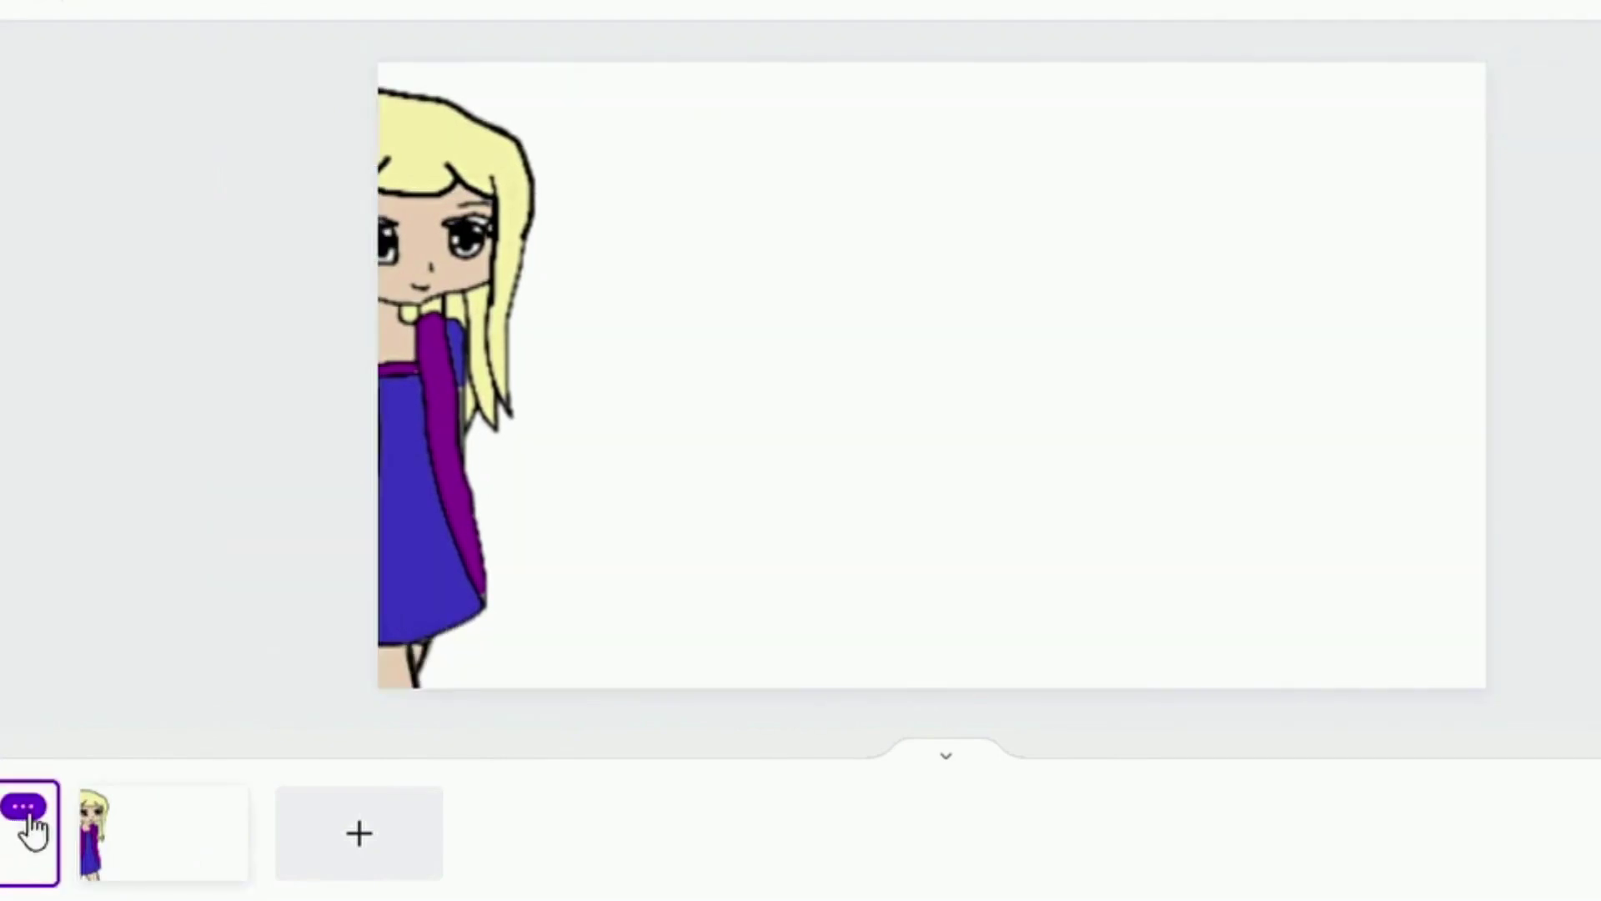
click(25, 807)
click(214, 590)
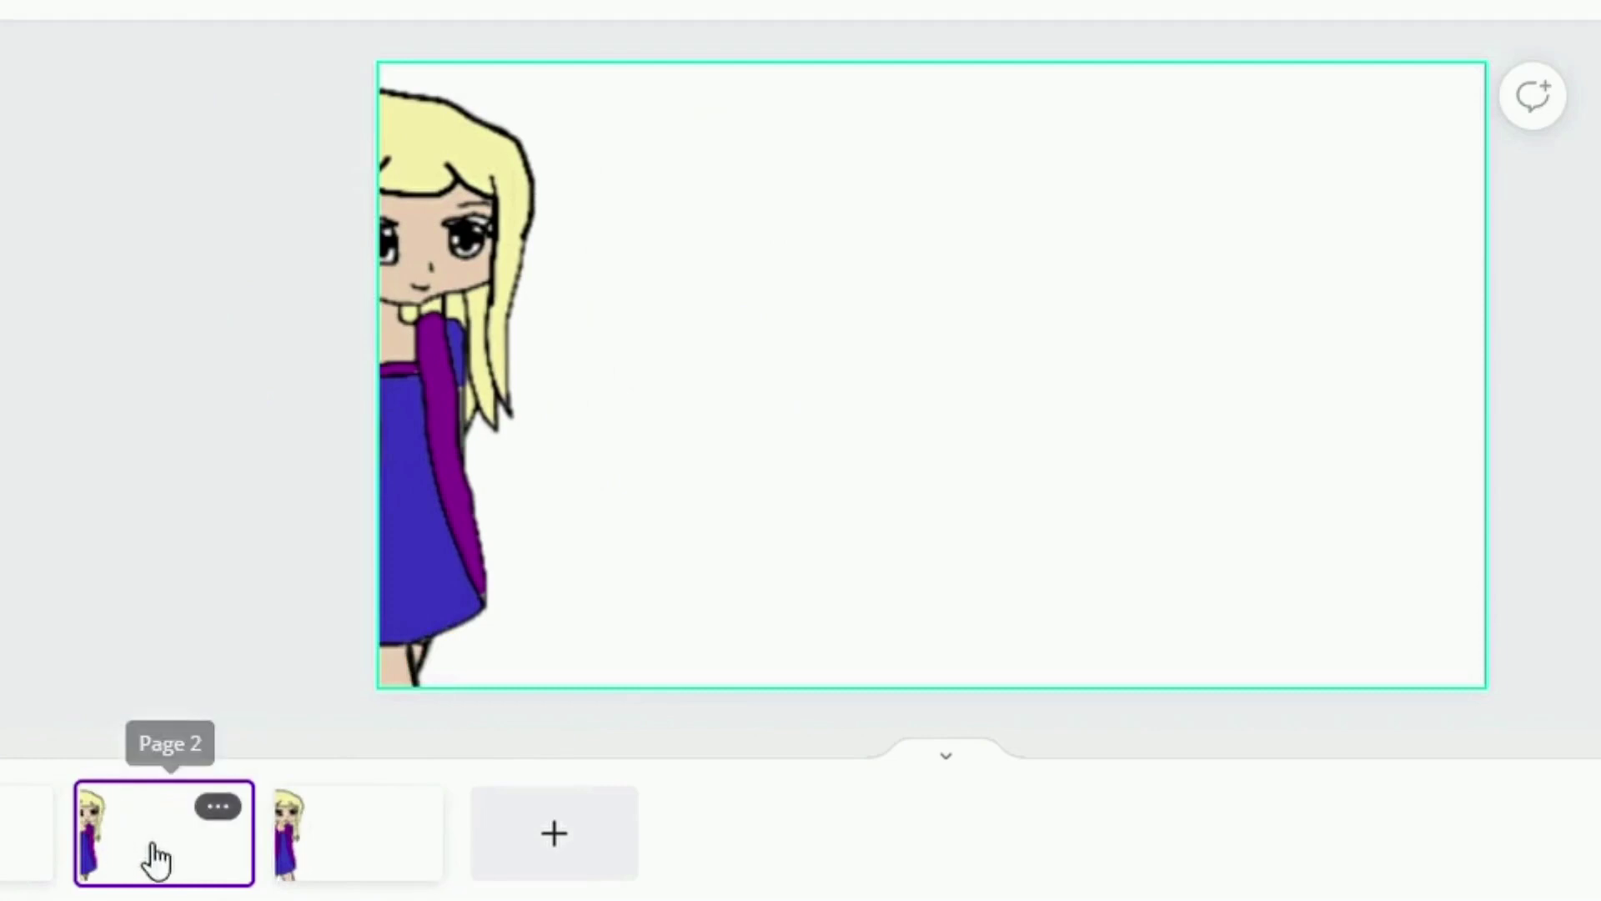
drag(158, 859, 455, 792)
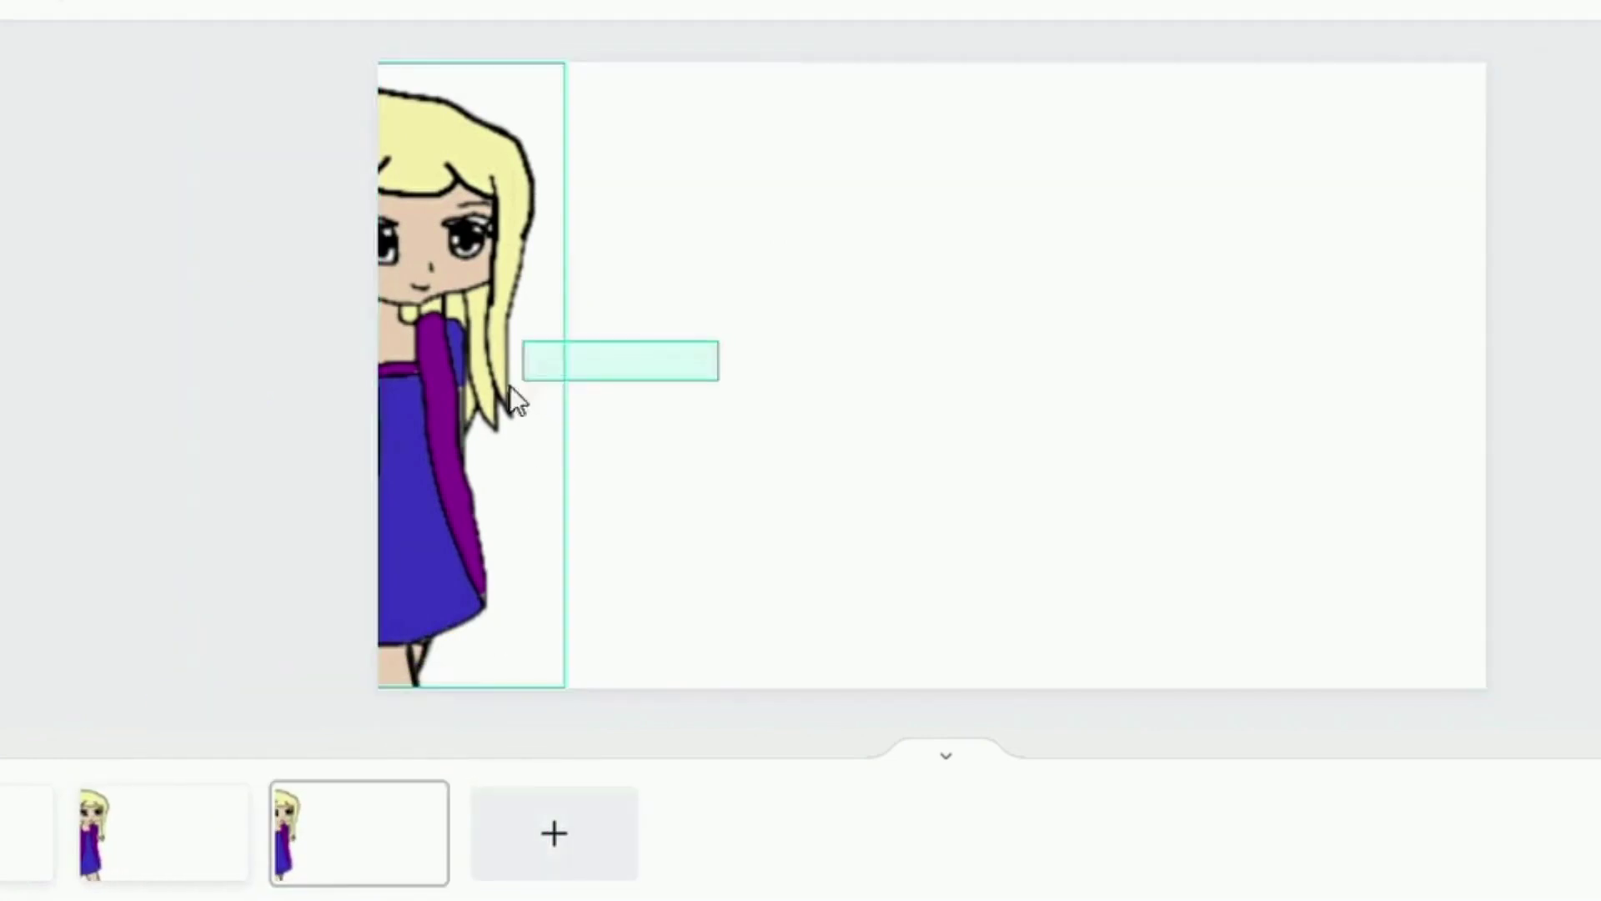
Step: On the third page, nudge the character with both legs right until most of her is inside the canvas
drag(349, 423, 364, 452)
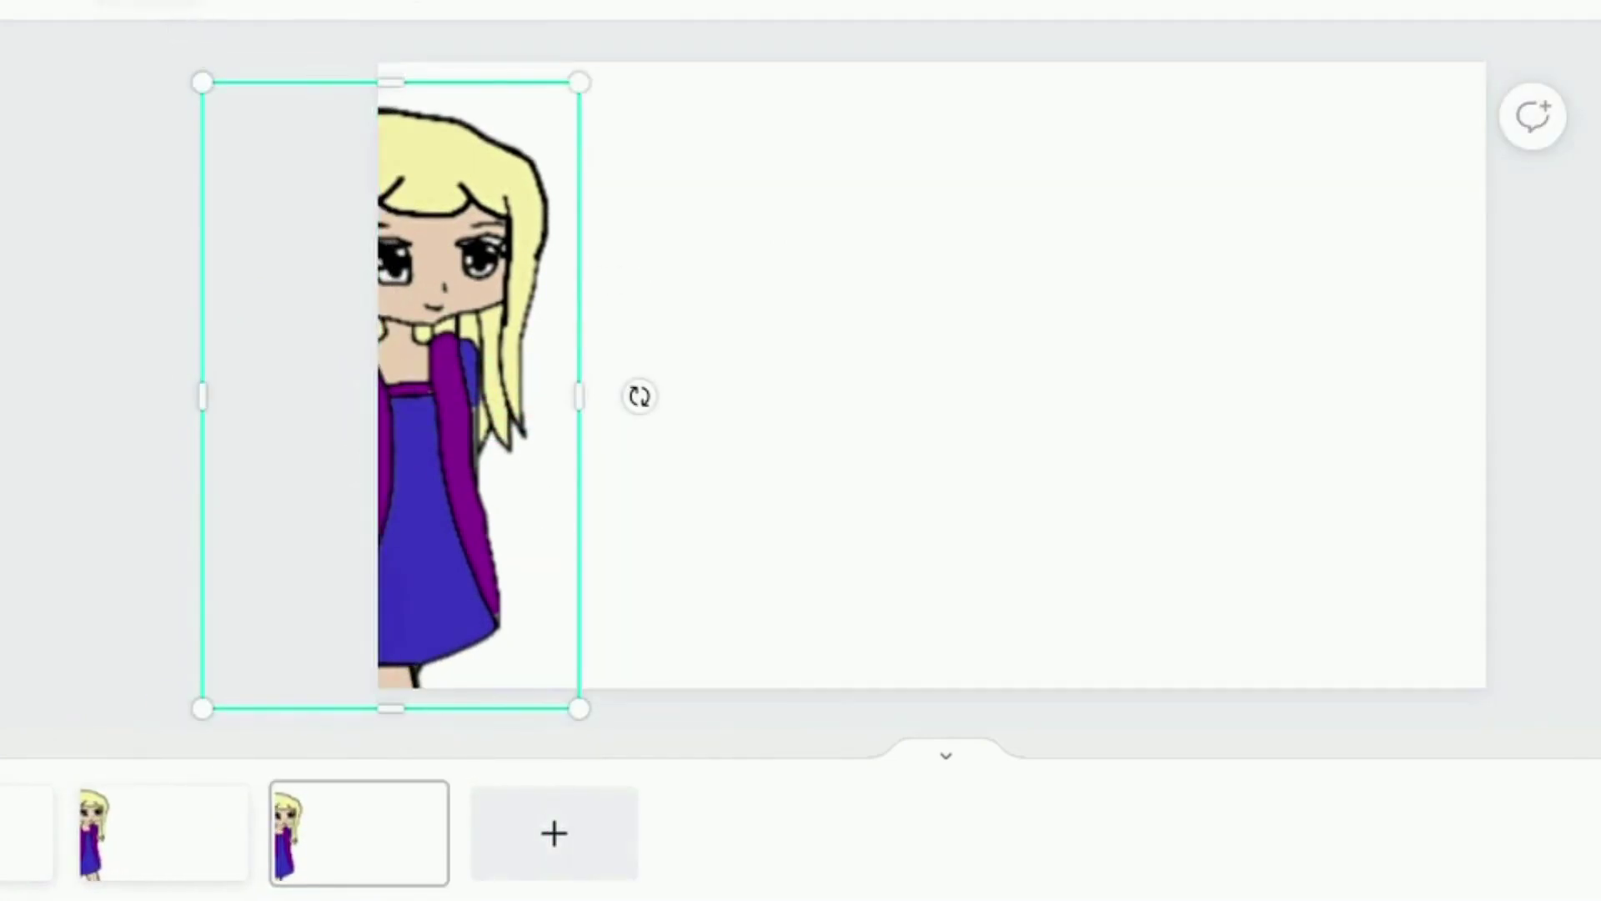
drag(539, 157, 525, 138)
drag(708, 323, 397, 502)
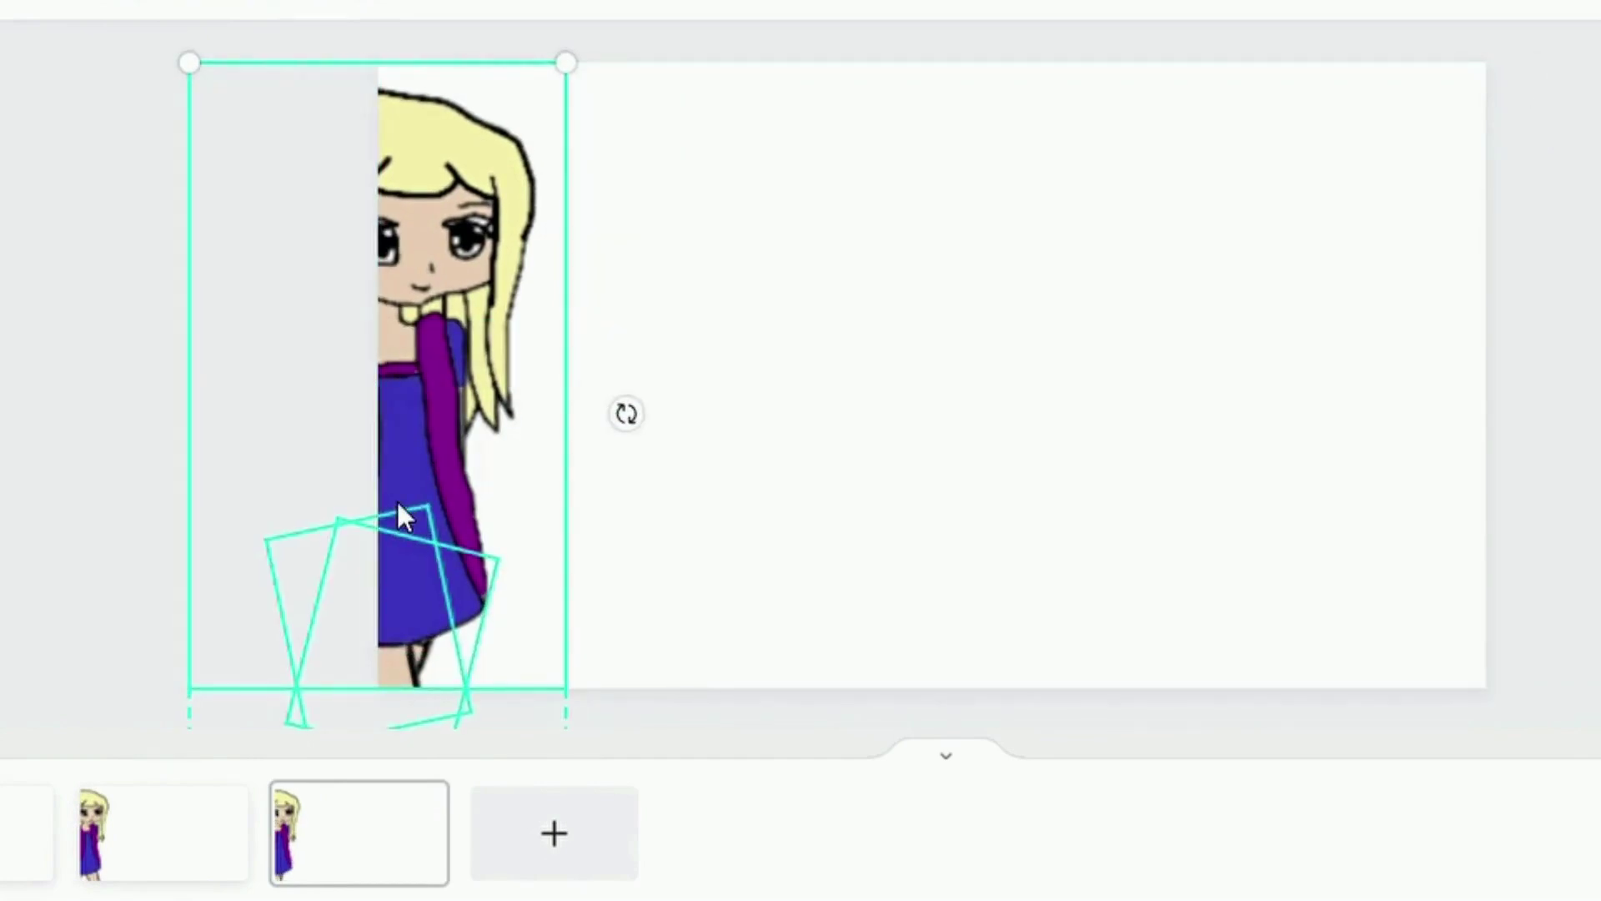
key(Right)
key(Right)
key(Right)
key(Right)
key(Right)
key(Right)
key(Right)
key(Right)
key(Right)
key(Right)
key(Right)
key(Right)
key(Right)
key(Right)
key(Right)
key(Right)
key(Right)
key(Right)
key(Right)
key(Right)
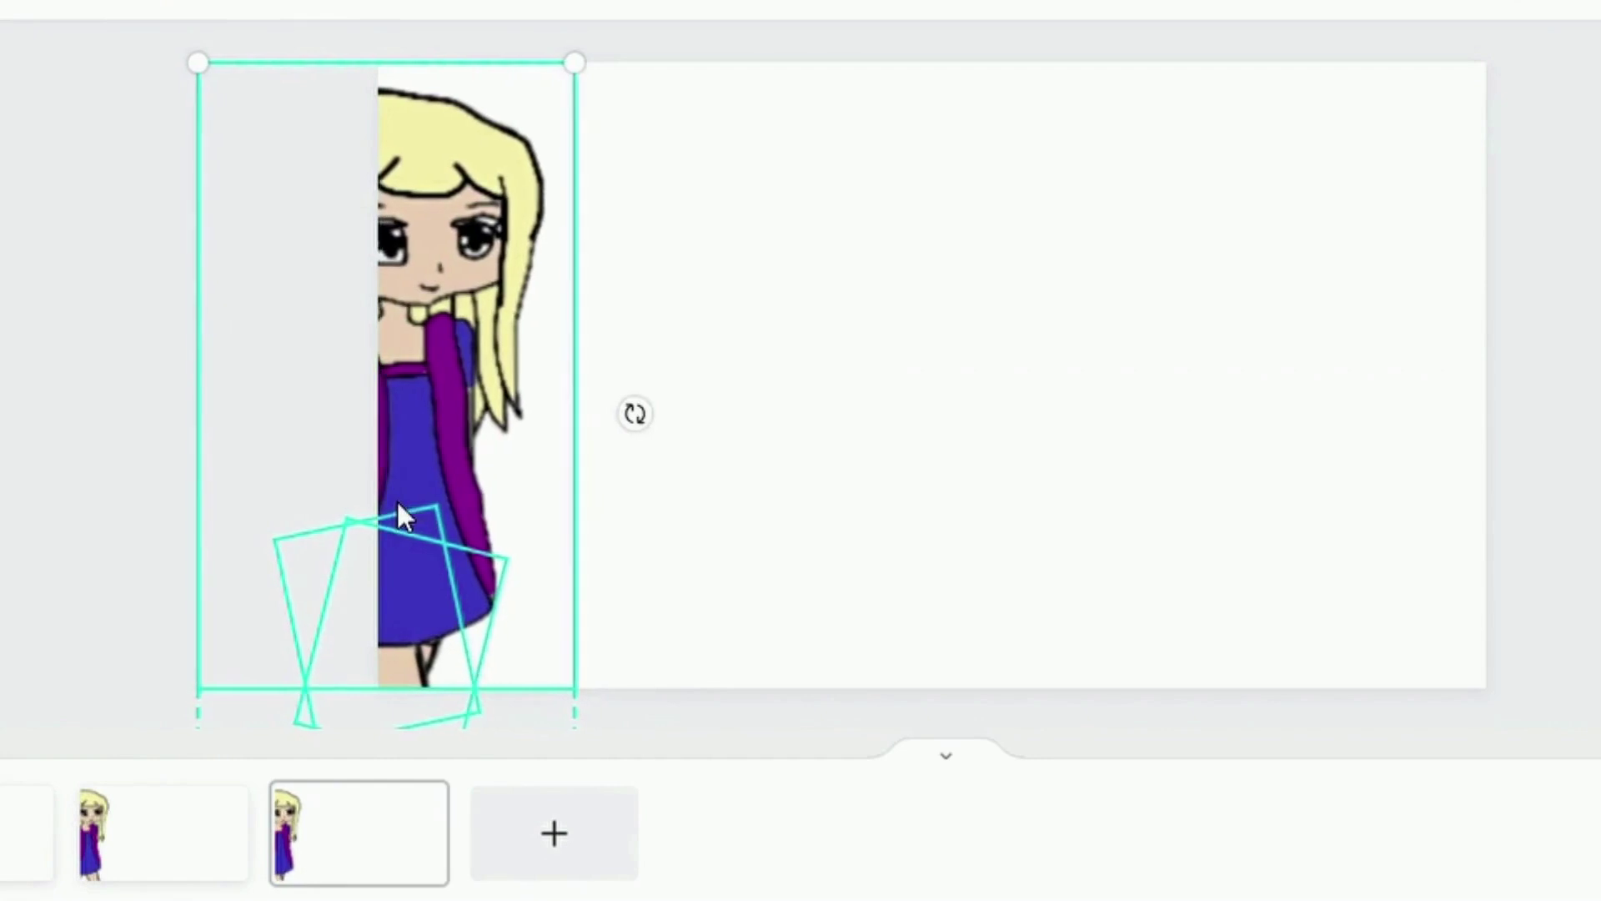
key(Right)
key(Right)
key(Right)
key(Right)
key(Right)
key(Right)
key(Right)
key(Right)
key(Right)
key(Right)
key(Right)
key(Right)
key(Right)
key(Right)
key(Right)
key(Right)
key(Right)
key(Right)
key(Right)
key(Right)
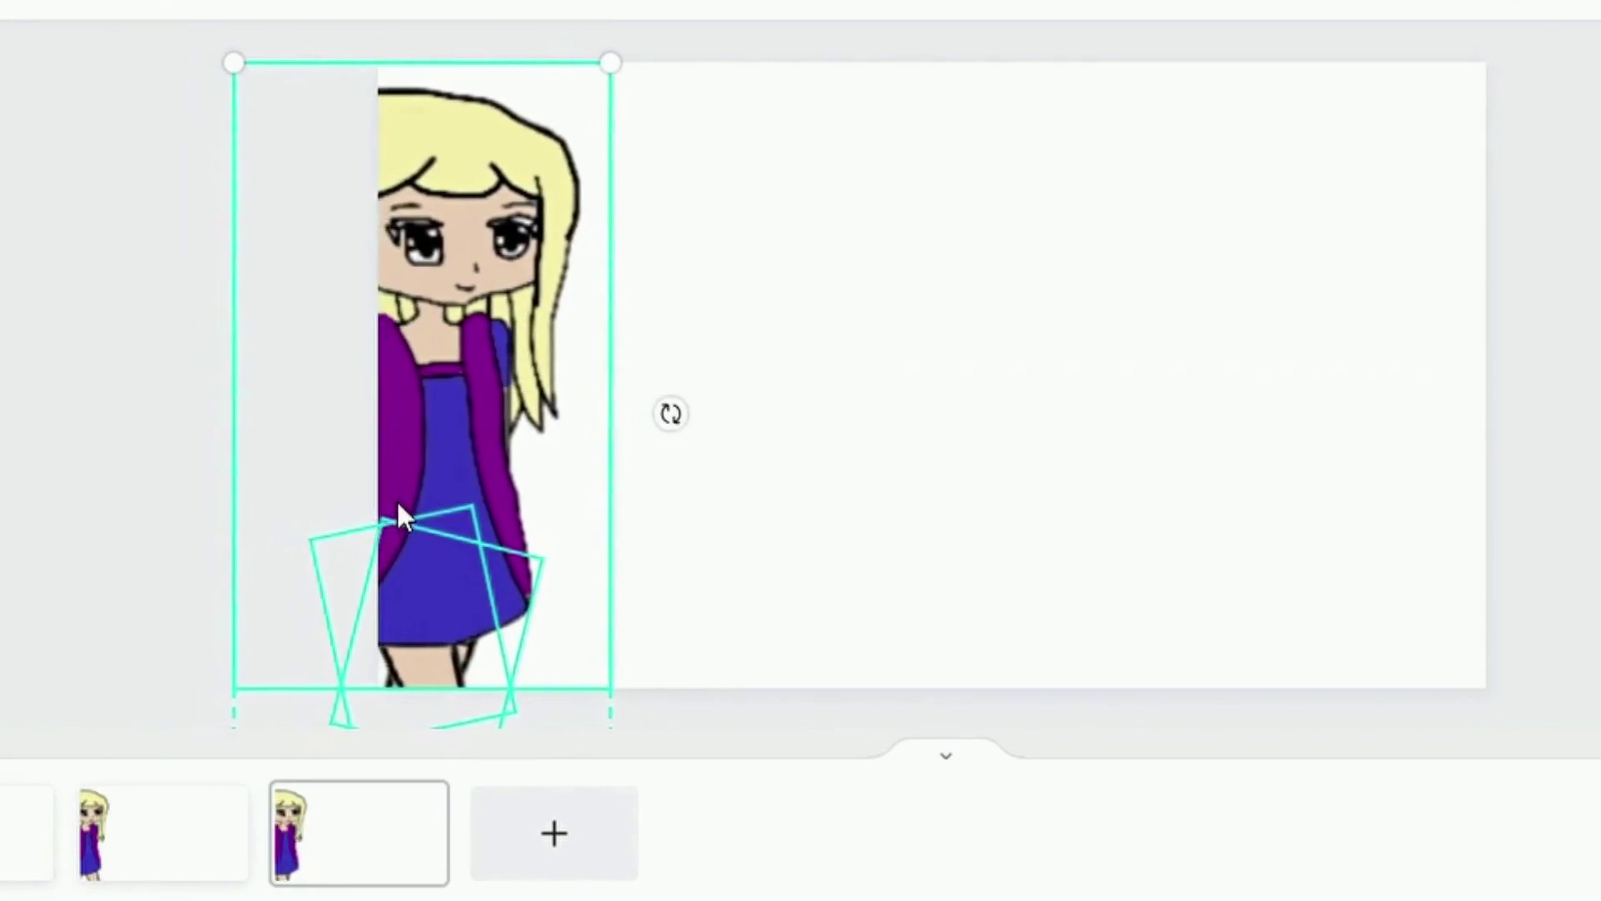
key(Right)
key(Right)
key(Right)
key(Right)
key(Right)
key(Right)
key(Right)
key(Right)
key(Right)
key(Right)
key(Right)
key(Right)
key(Right)
key(Right)
key(Right)
key(Right)
key(Right)
key(Right)
key(Right)
key(Right)
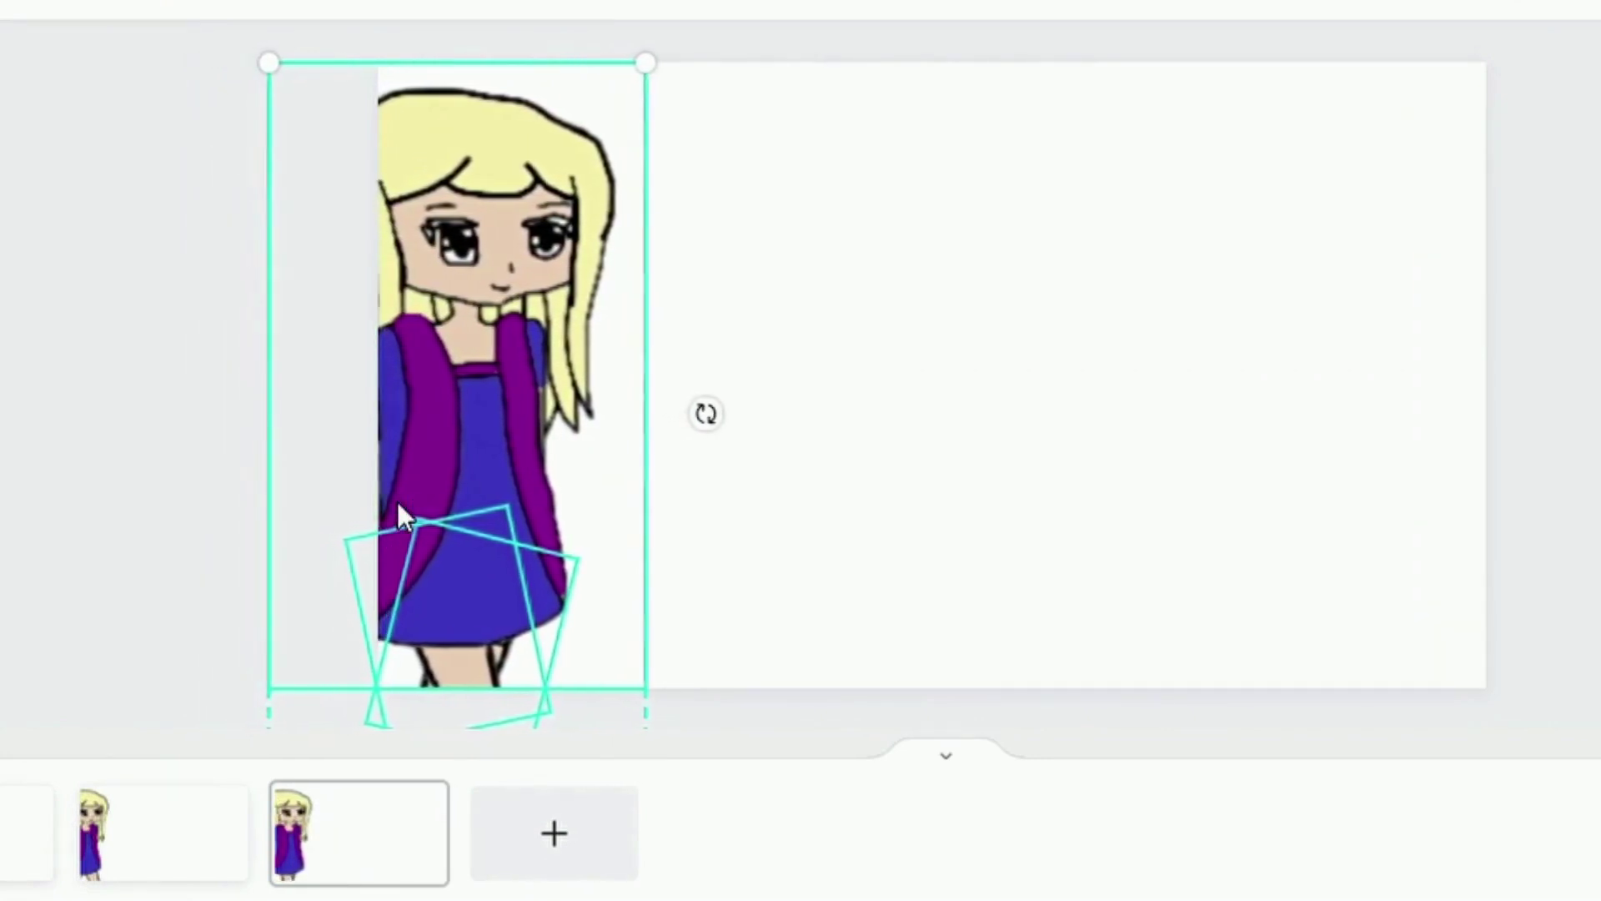
click(921, 576)
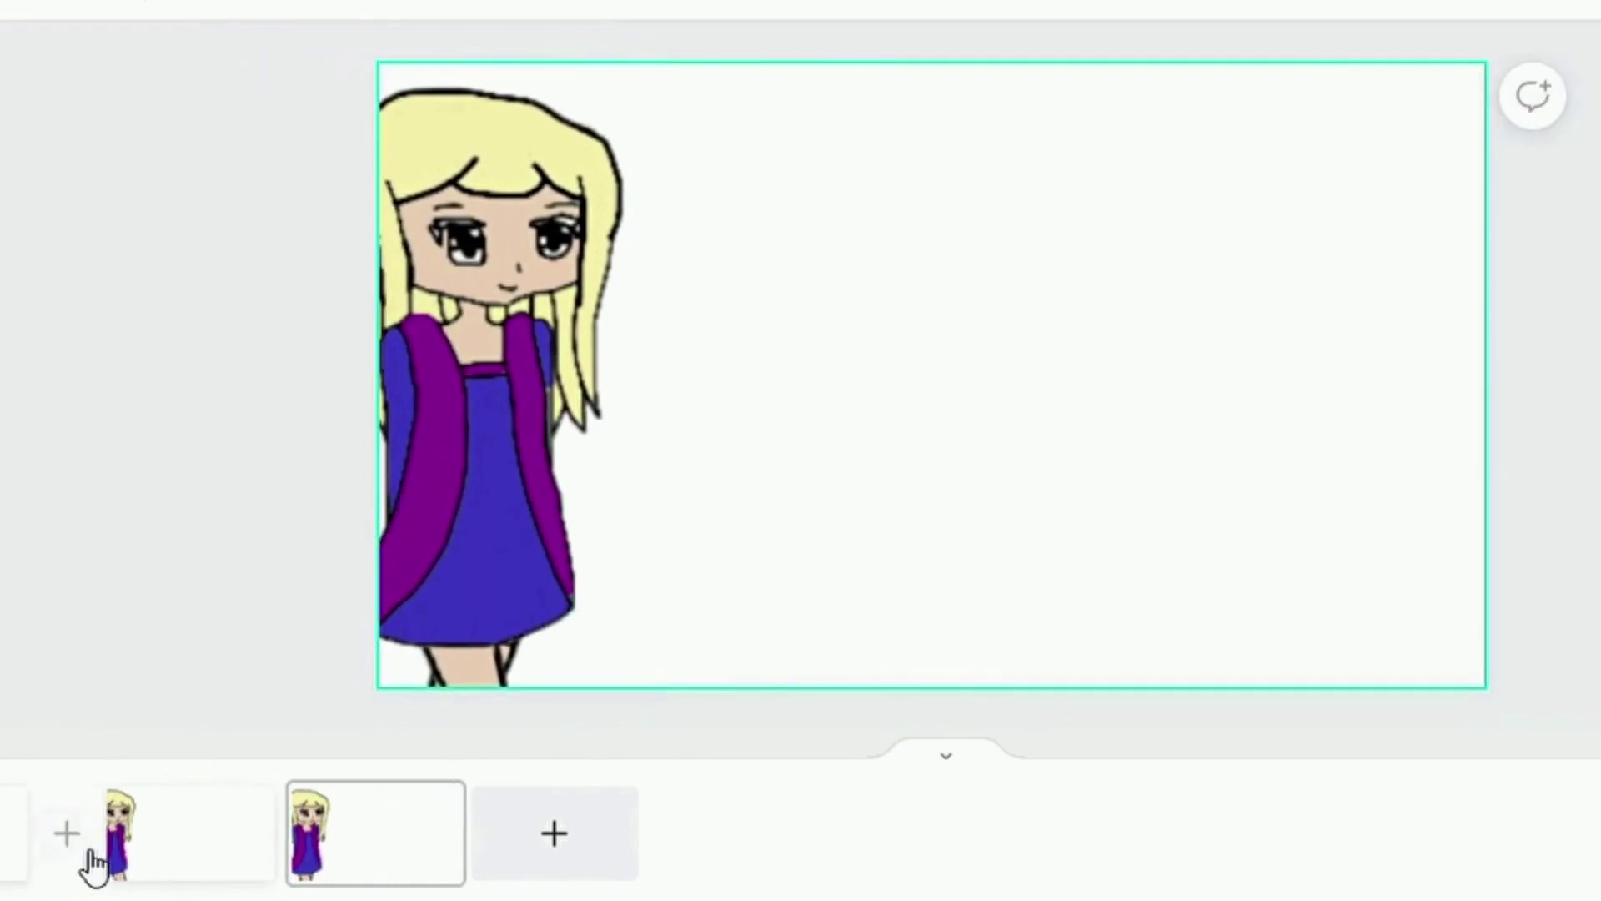
Step: Duplicate the second page and place the copy last, as the fourth page
click(34, 826)
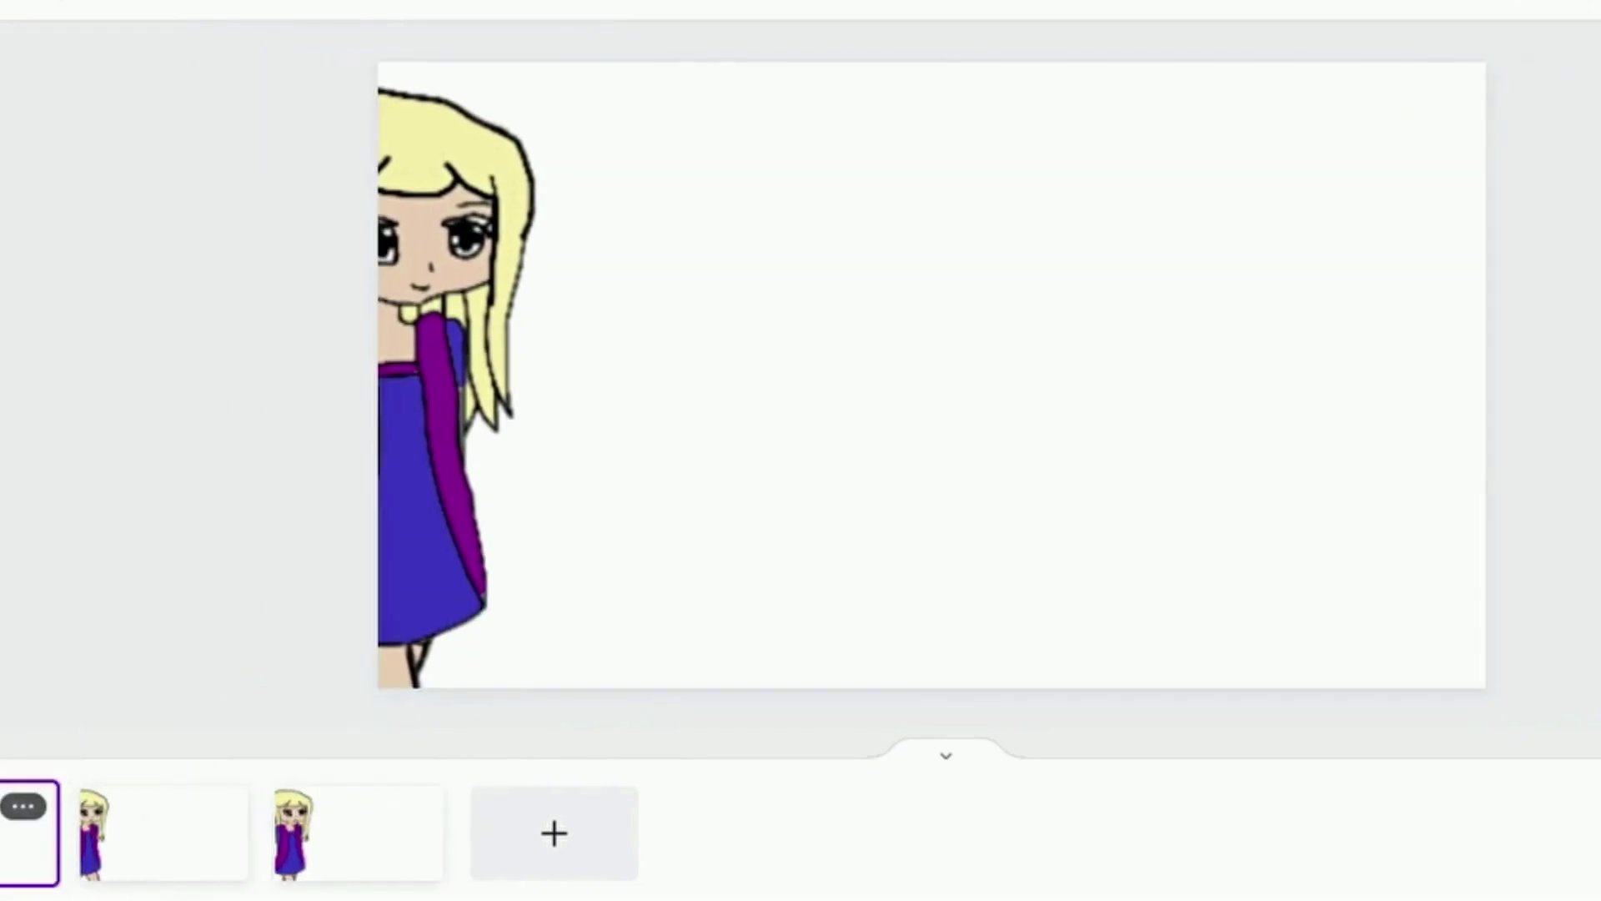
click(358, 833)
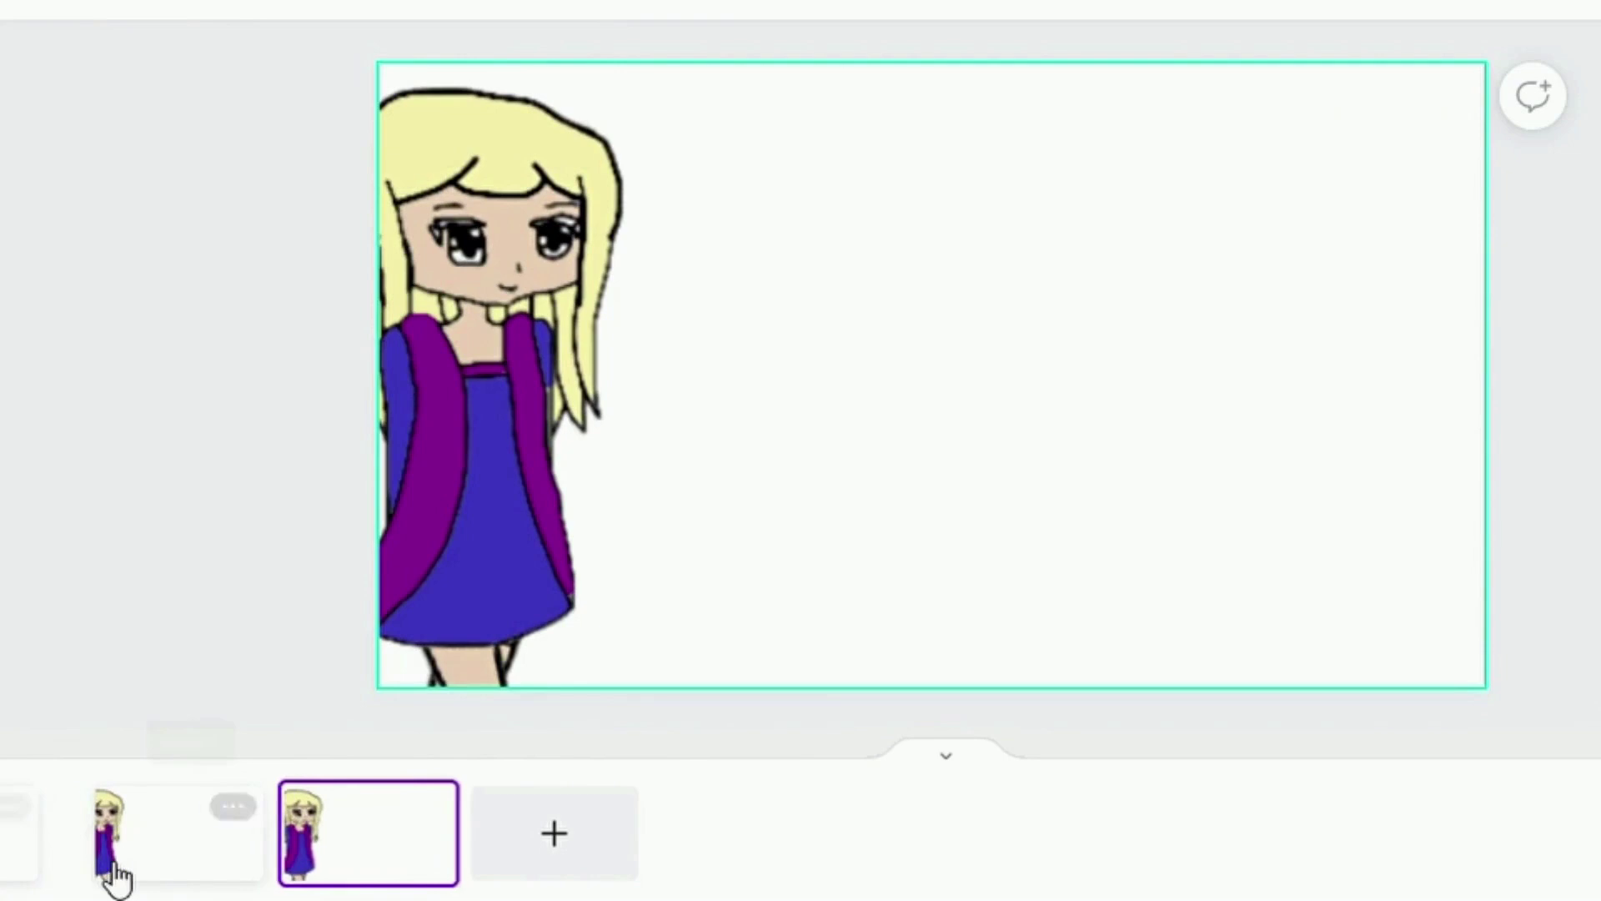
click(175, 860)
click(218, 808)
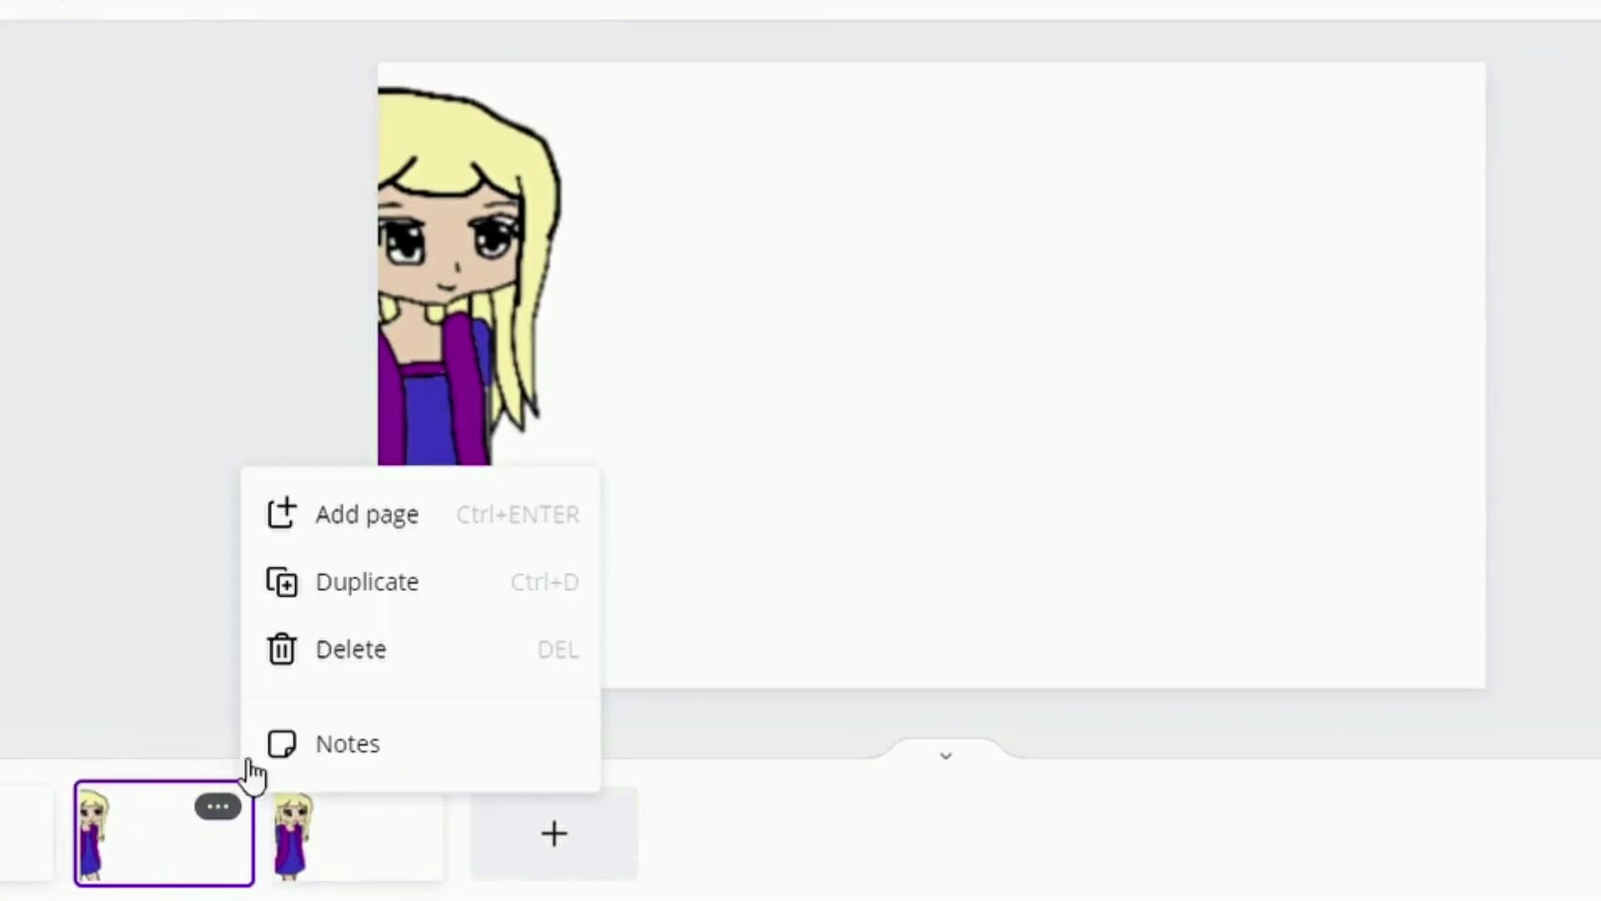
click(386, 594)
drag(346, 849, 659, 834)
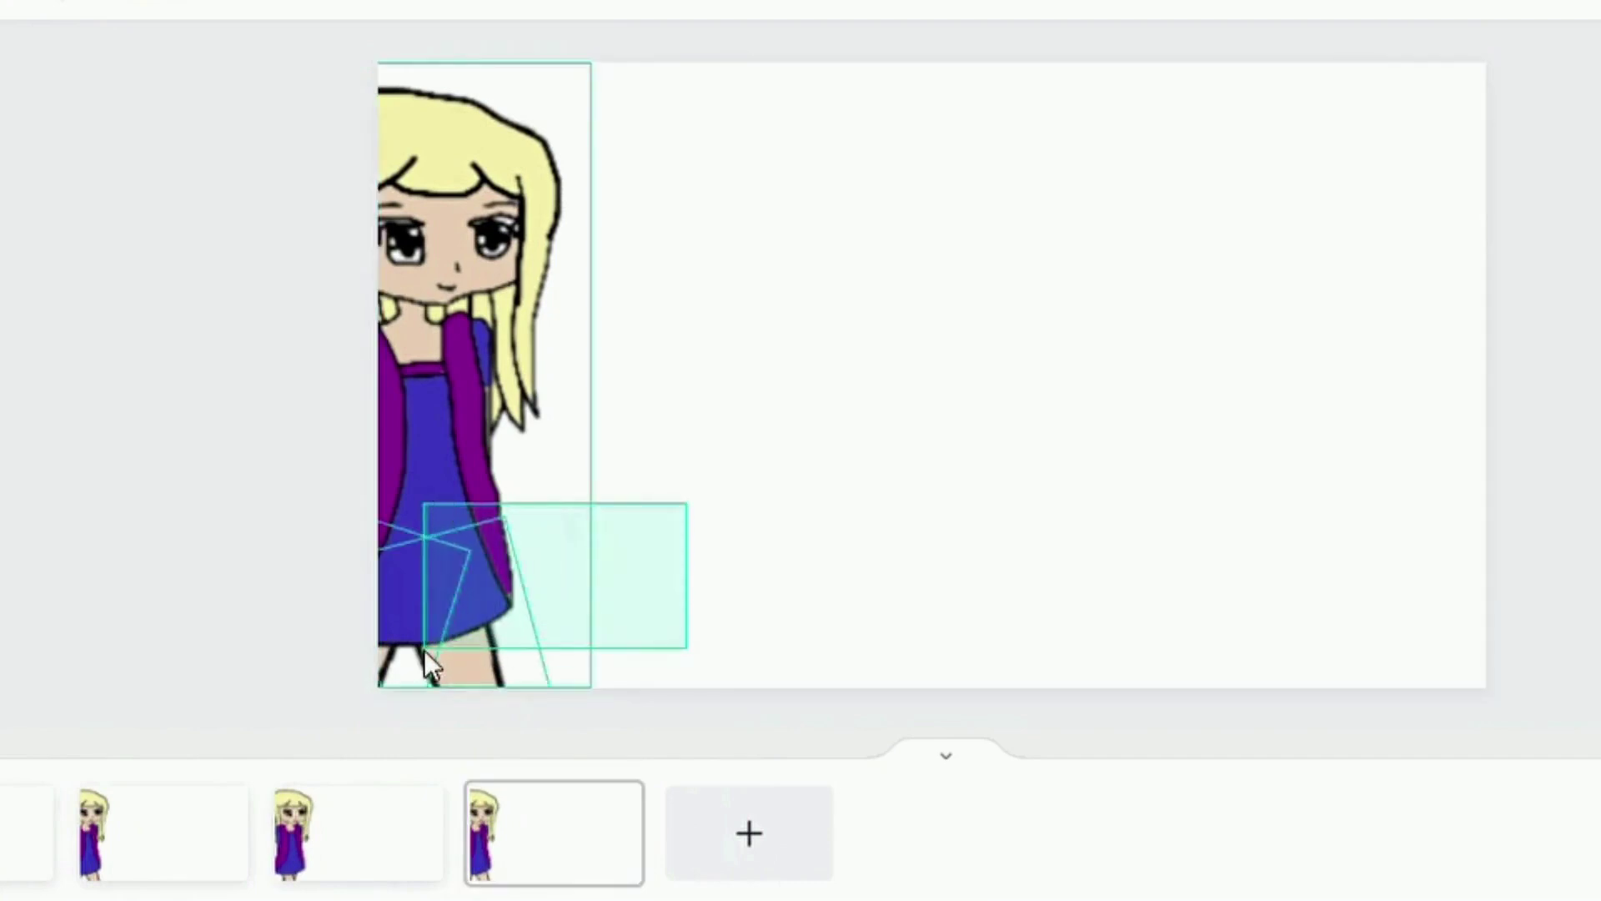
Step: On the fourth page, nudge the character and both legs right until her whole width is inside the canvas
click(424, 653)
key(Right)
key(Right)
key(Right)
key(Right)
key(Right)
key(Right)
key(Right)
key(Right)
key(Right)
key(Right)
key(Right)
key(Right)
key(Right)
key(Right)
key(Right)
key(Right)
key(Right)
key(Right)
key(Right)
key(Right)
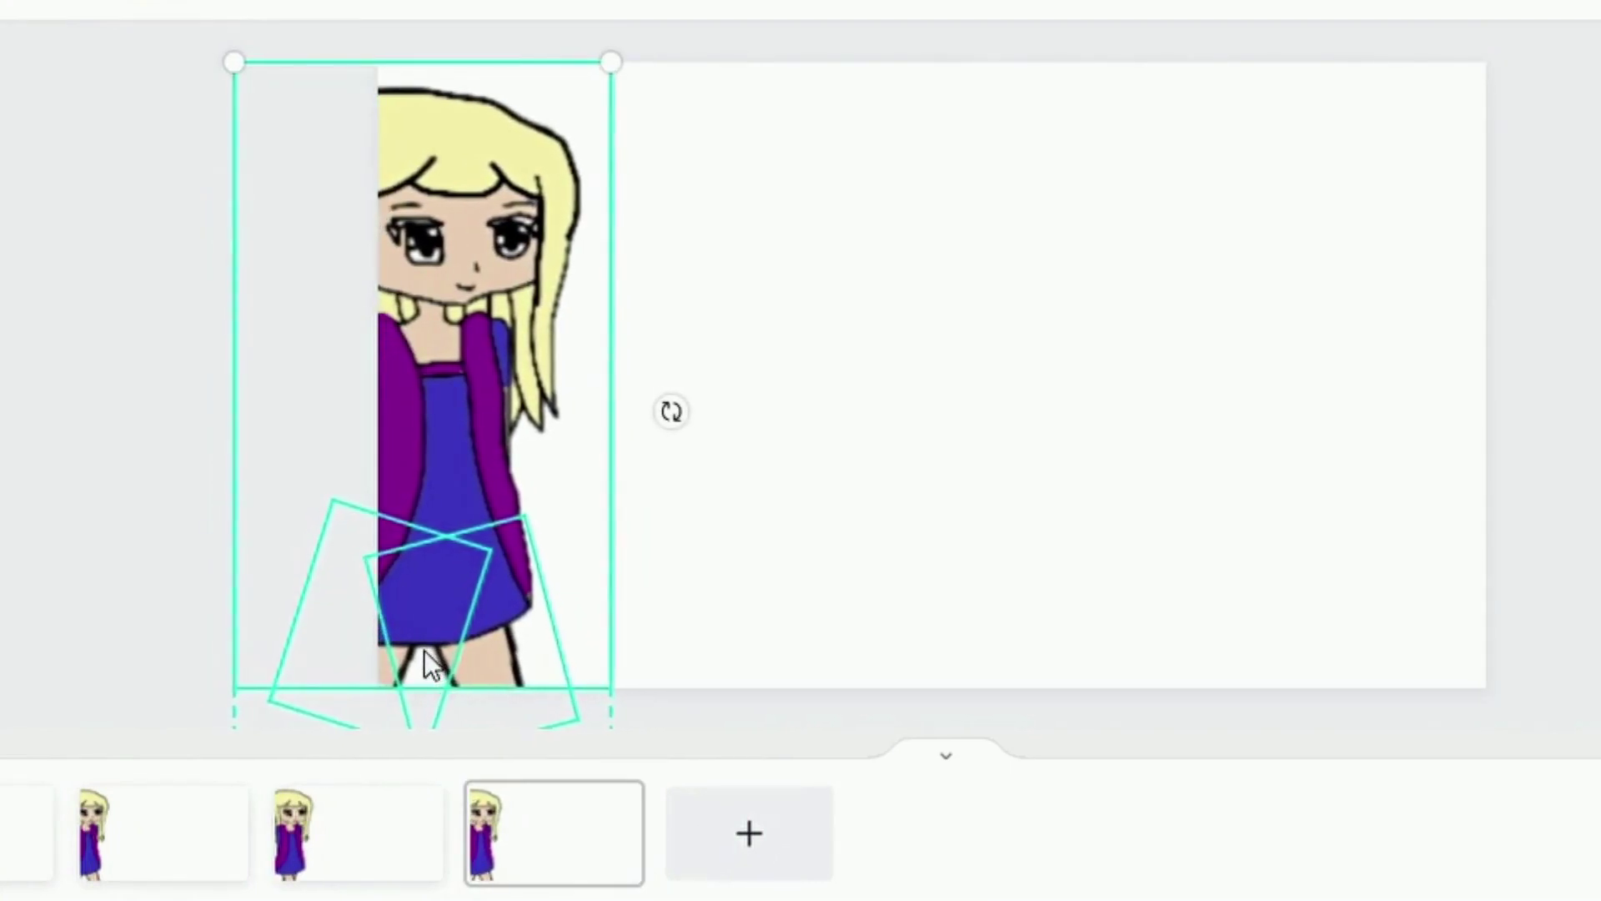
key(Right)
key(Right)
key(Right)
key(Right)
key(Right)
key(Right)
key(Right)
key(Right)
key(Right)
key(Right)
key(Right)
key(Right)
key(Right)
key(Right)
key(Right)
key(Right)
key(Right)
key(Right)
key(Right)
key(Right)
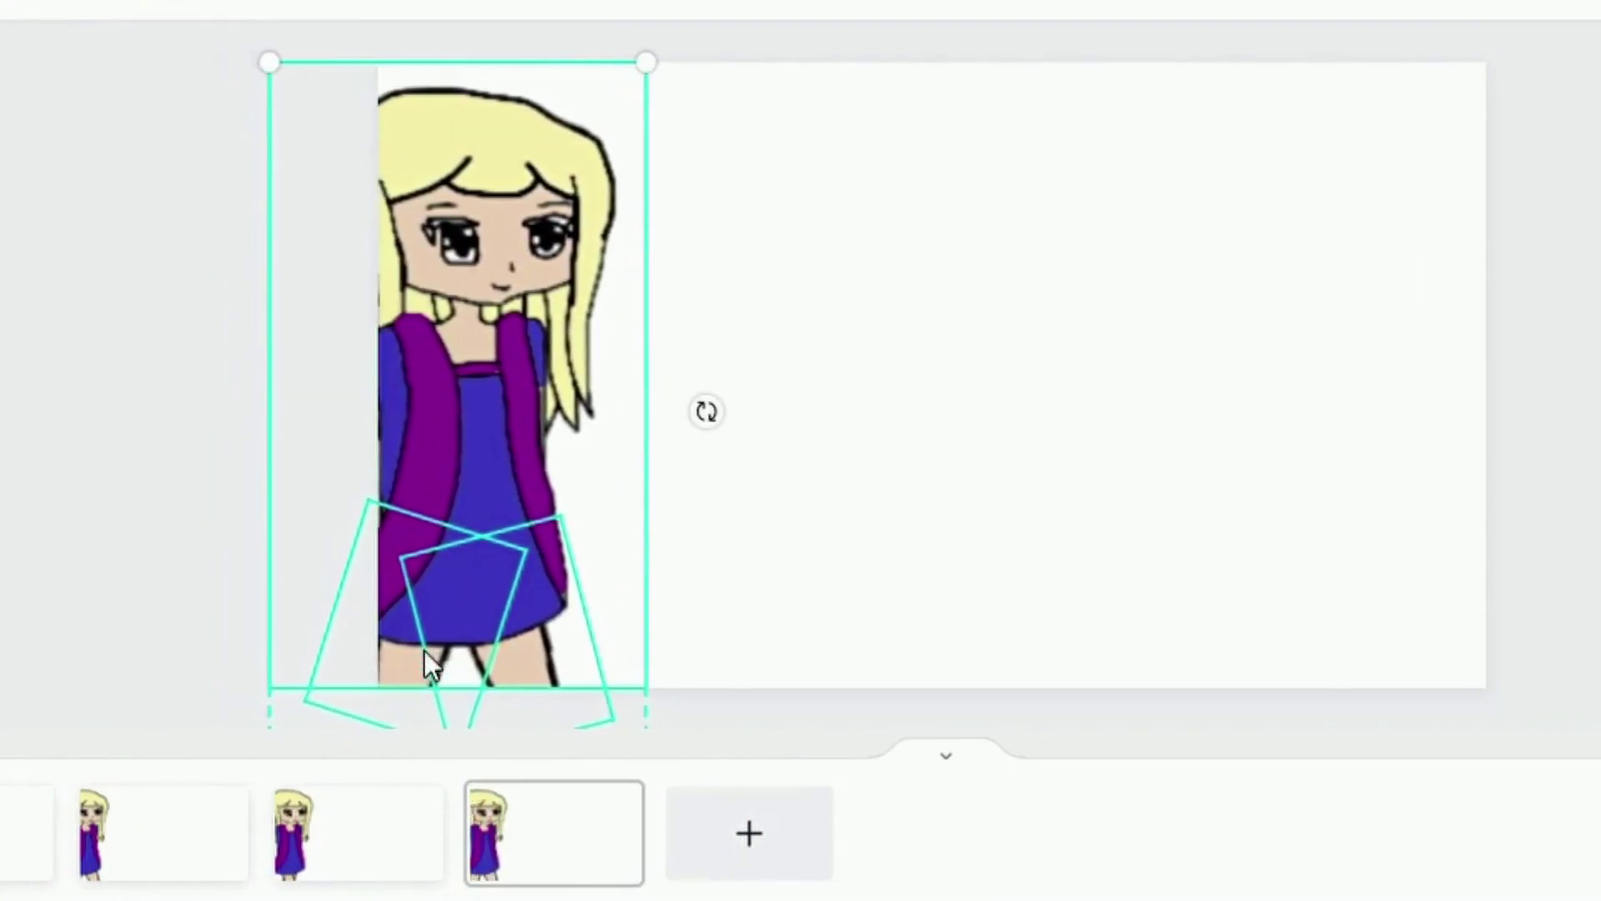
key(Right)
key(Right)
key(Right)
key(Right)
key(Right)
key(Right)
key(Right)
key(Right)
key(Right)
key(Right)
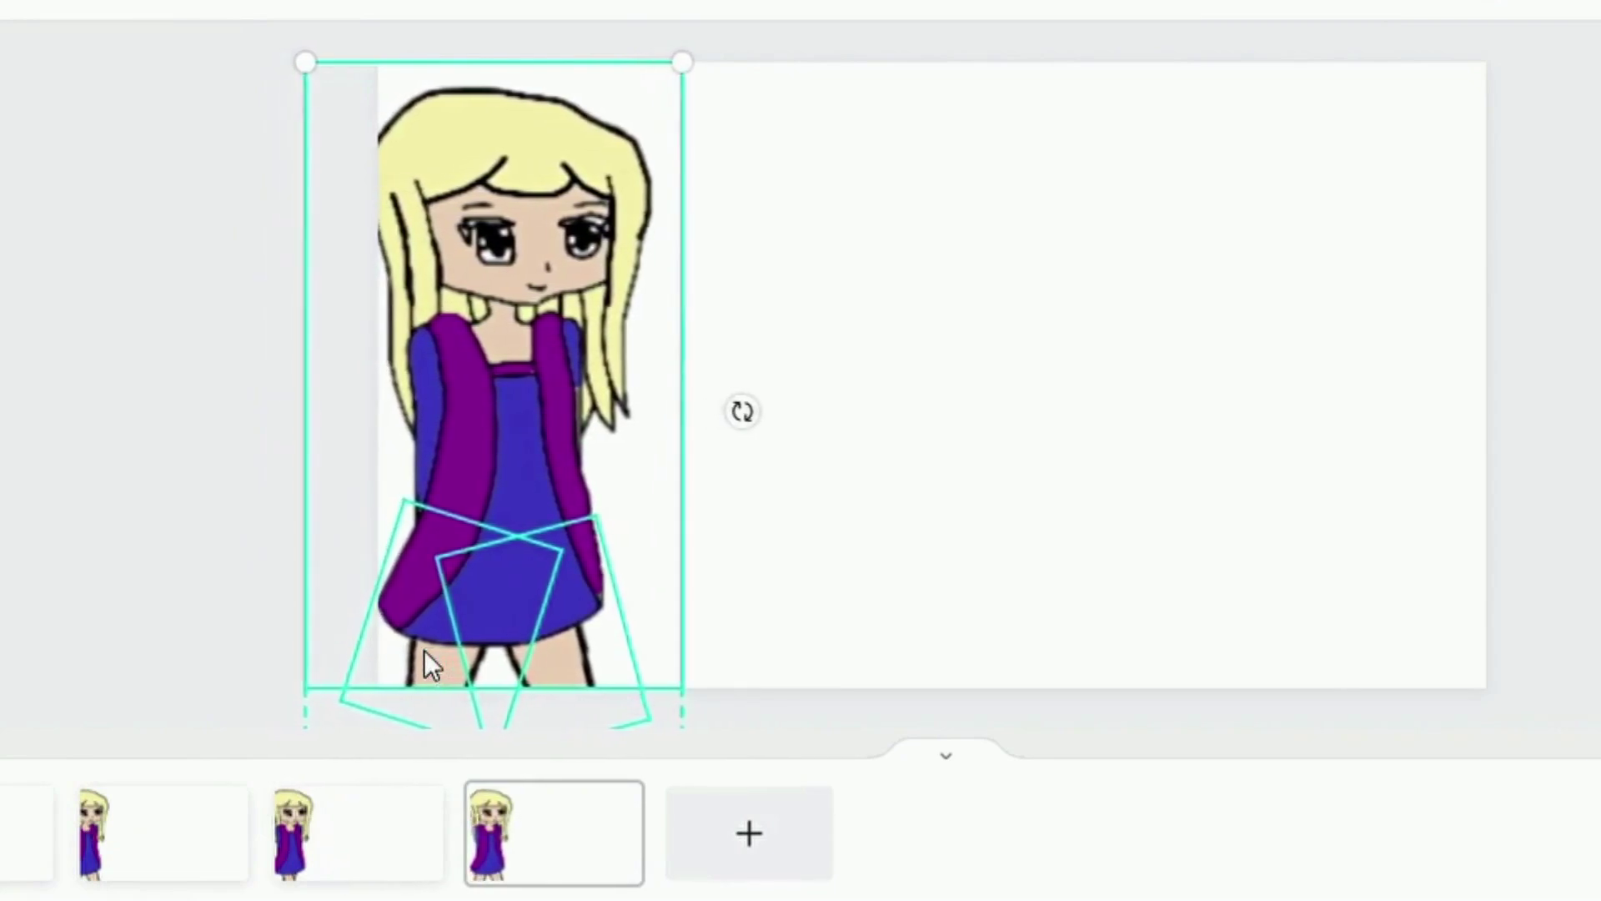
click(1012, 531)
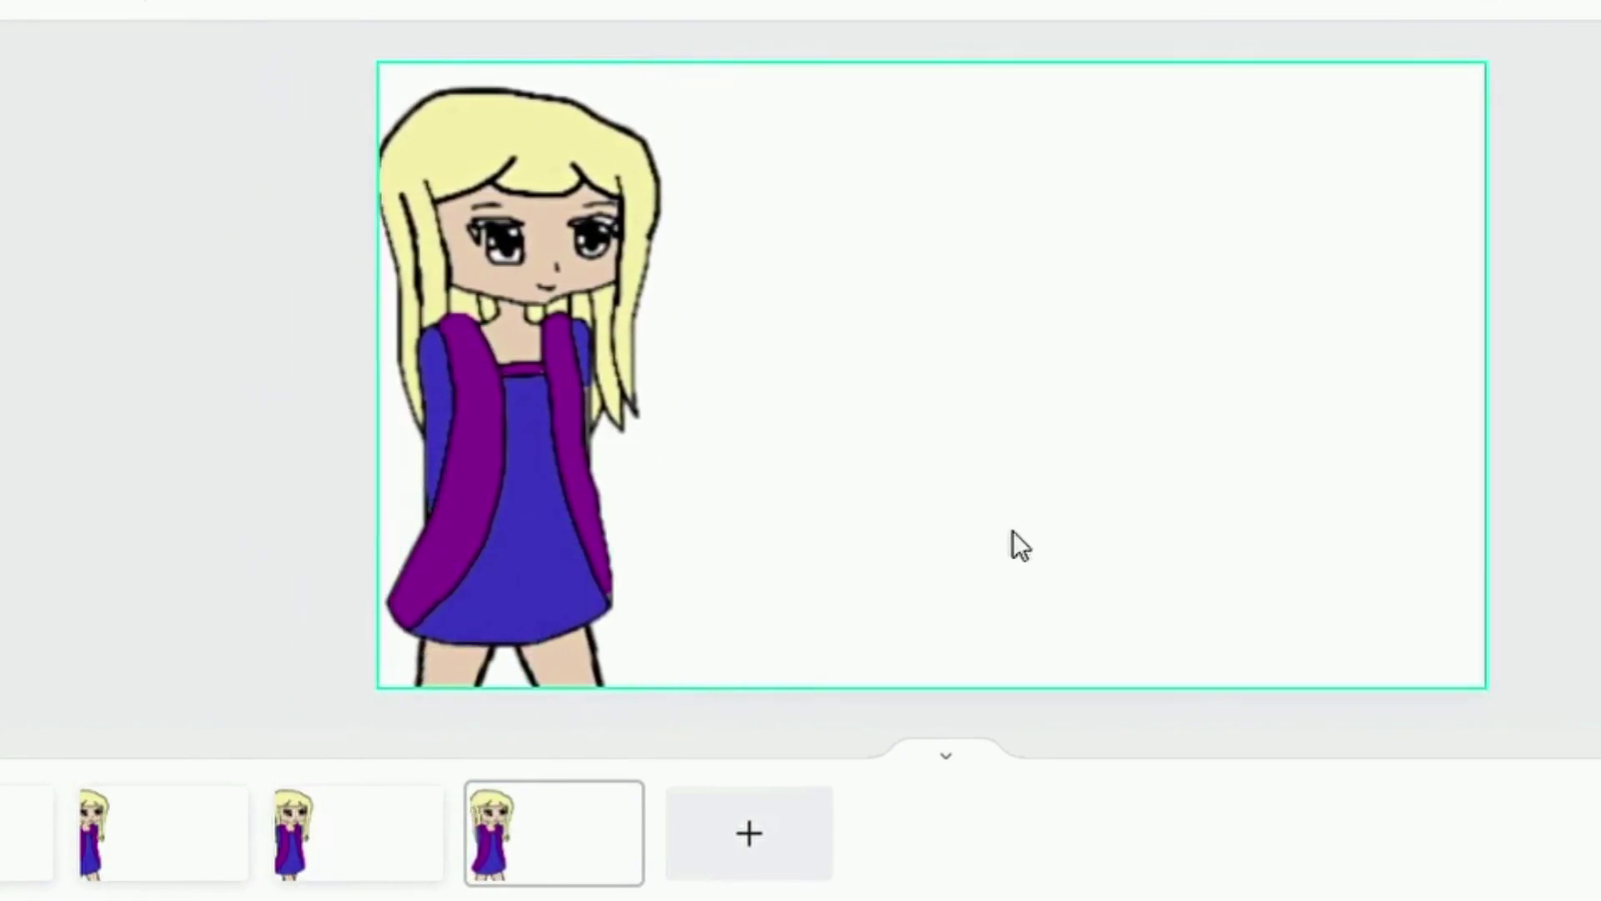
Step: Duplicate the third page and move the copy to the end of the sequence as the fifth page
key(Page_Up)
click(517, 868)
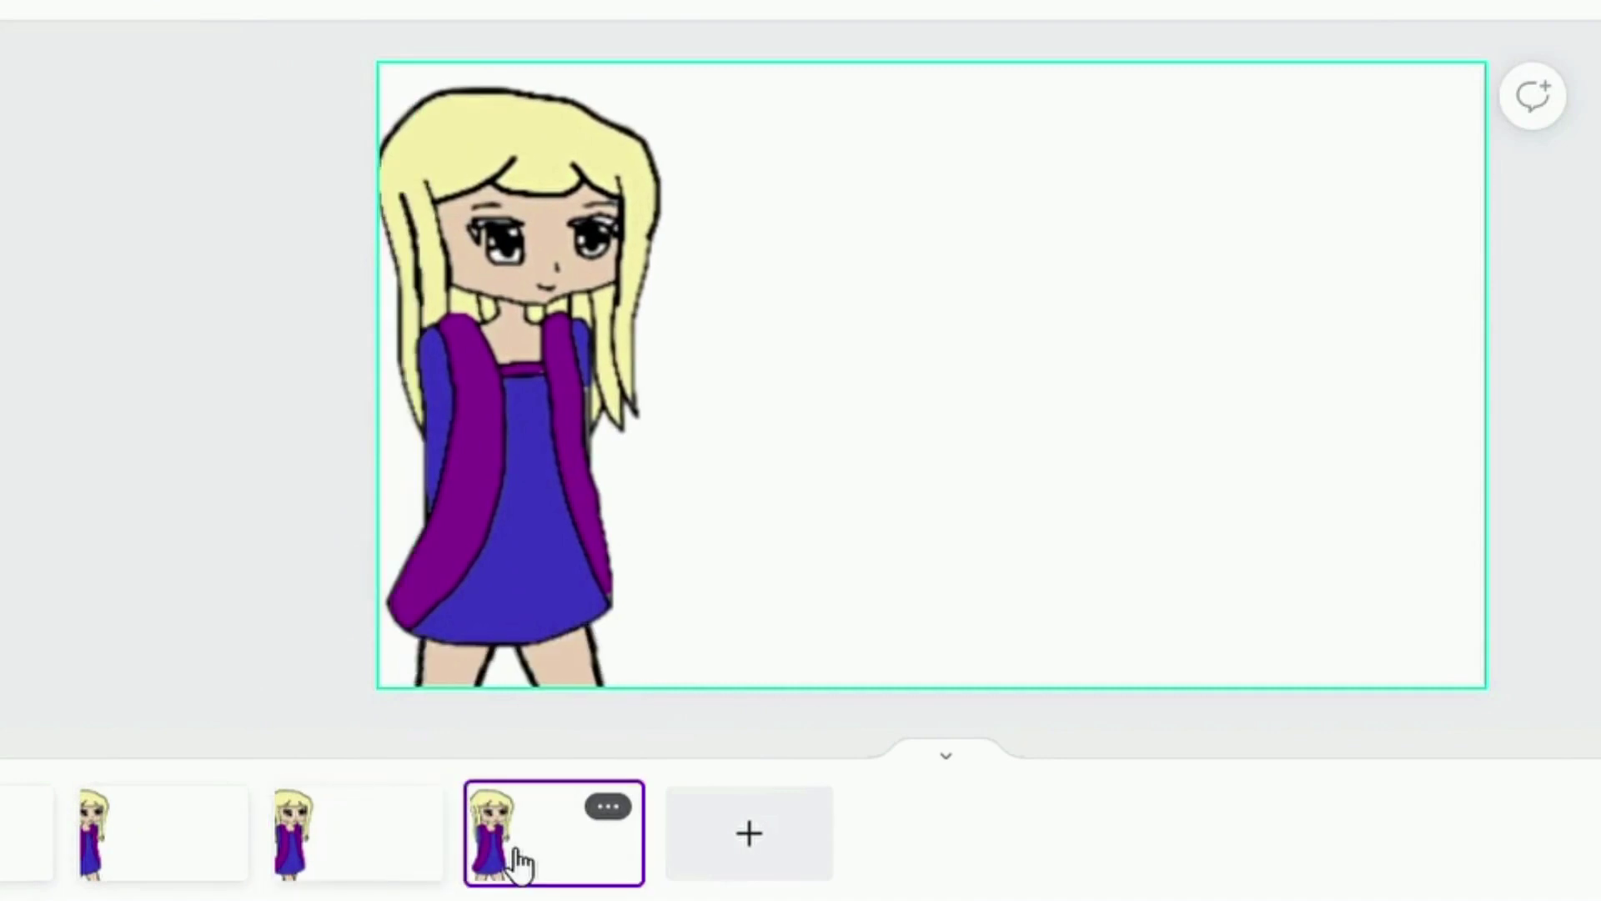
click(333, 867)
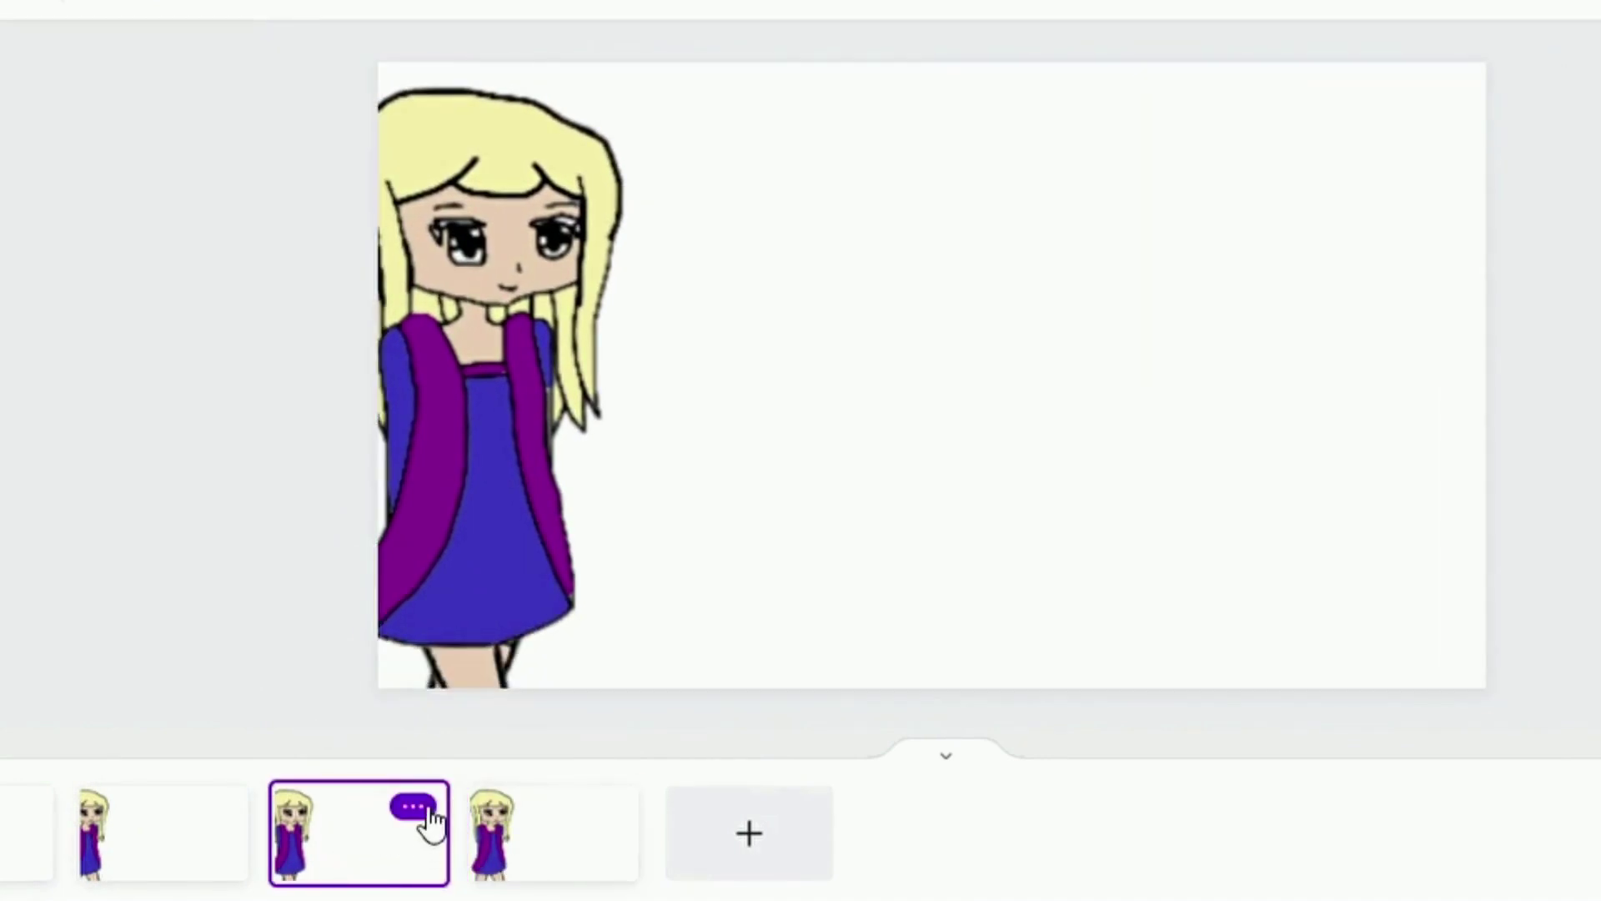
click(413, 808)
click(597, 584)
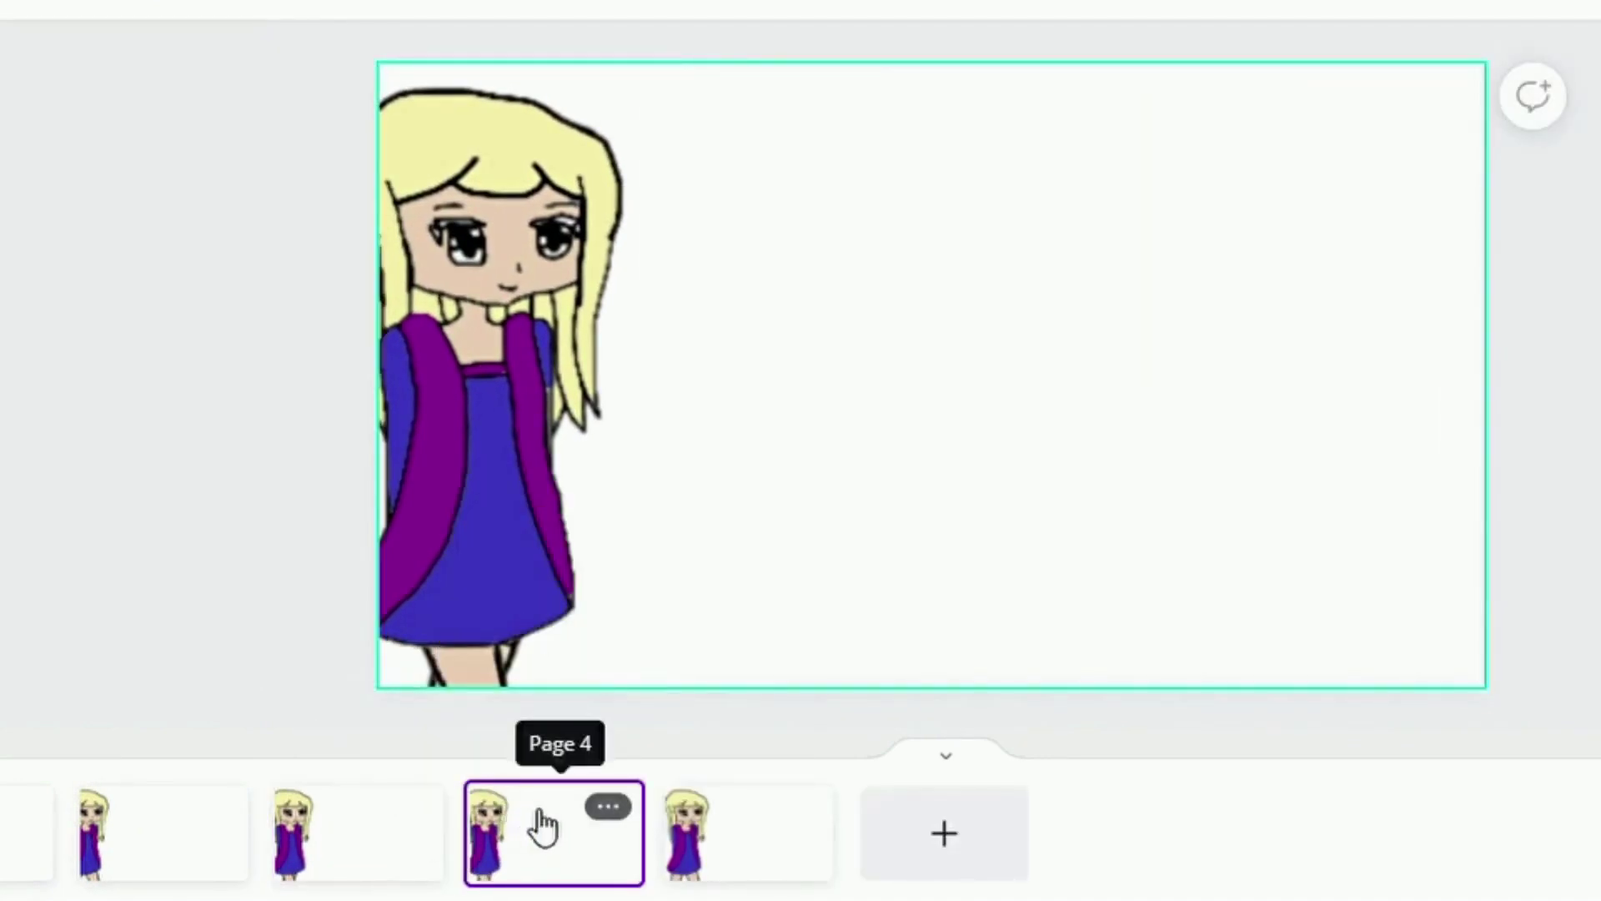
drag(538, 826, 834, 784)
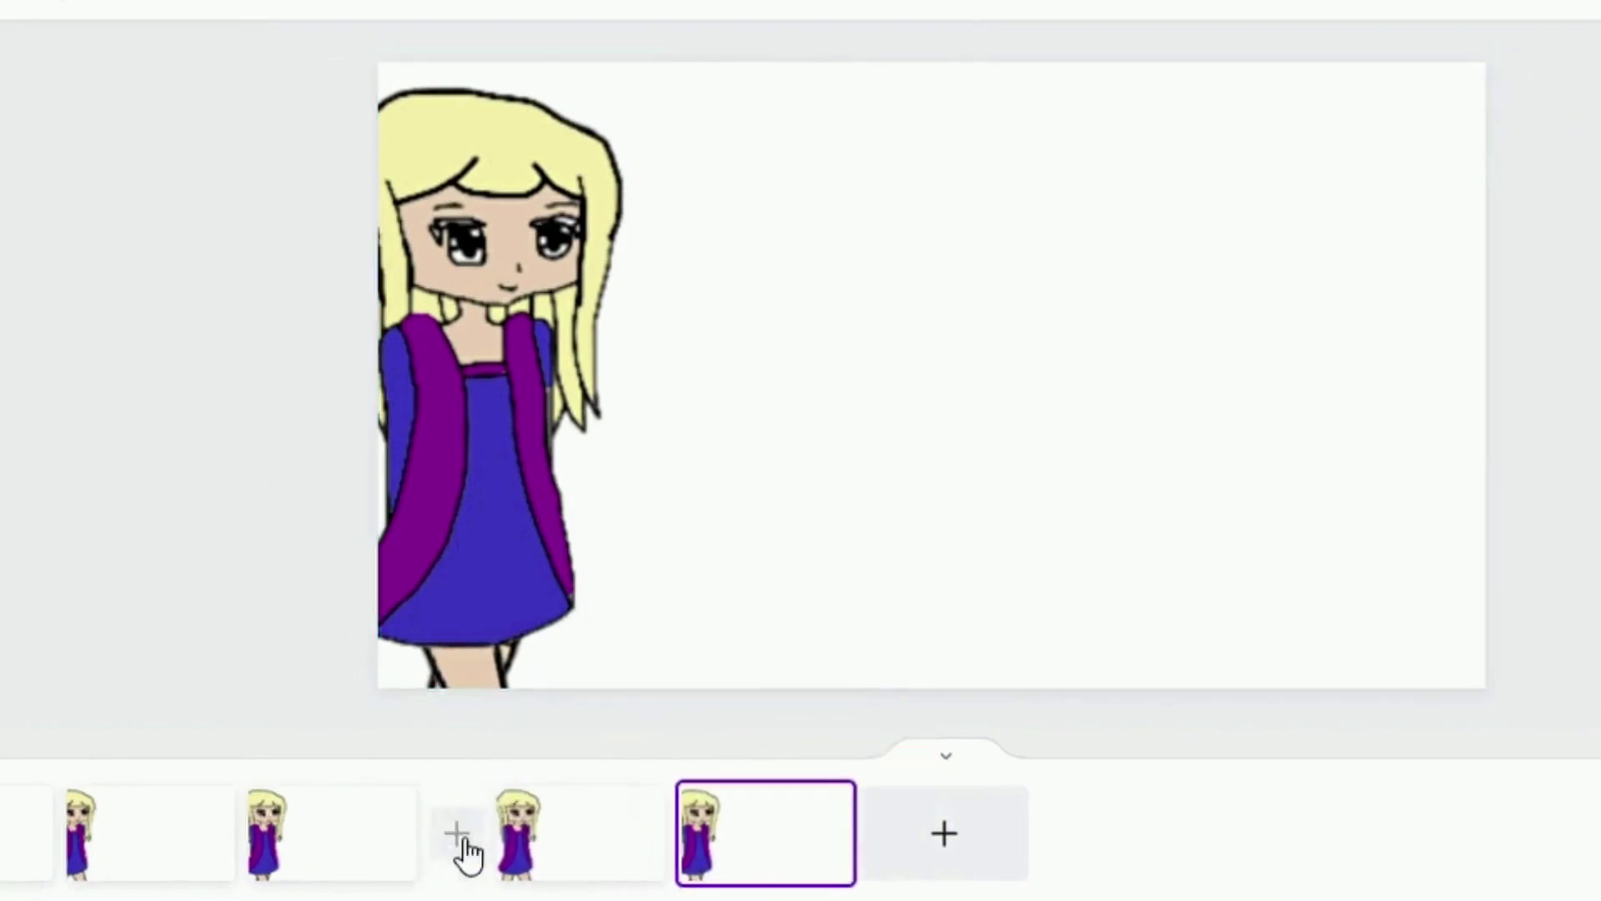
Step: On the fifth page, nudge the character and both legs right until a small gap separates her hair from the canvas's left edge
drag(715, 422, 384, 626)
key(Right)
key(Right)
key(Right)
key(Right)
key(Right)
key(Right)
key(Right)
key(Right)
key(Right)
key(Right)
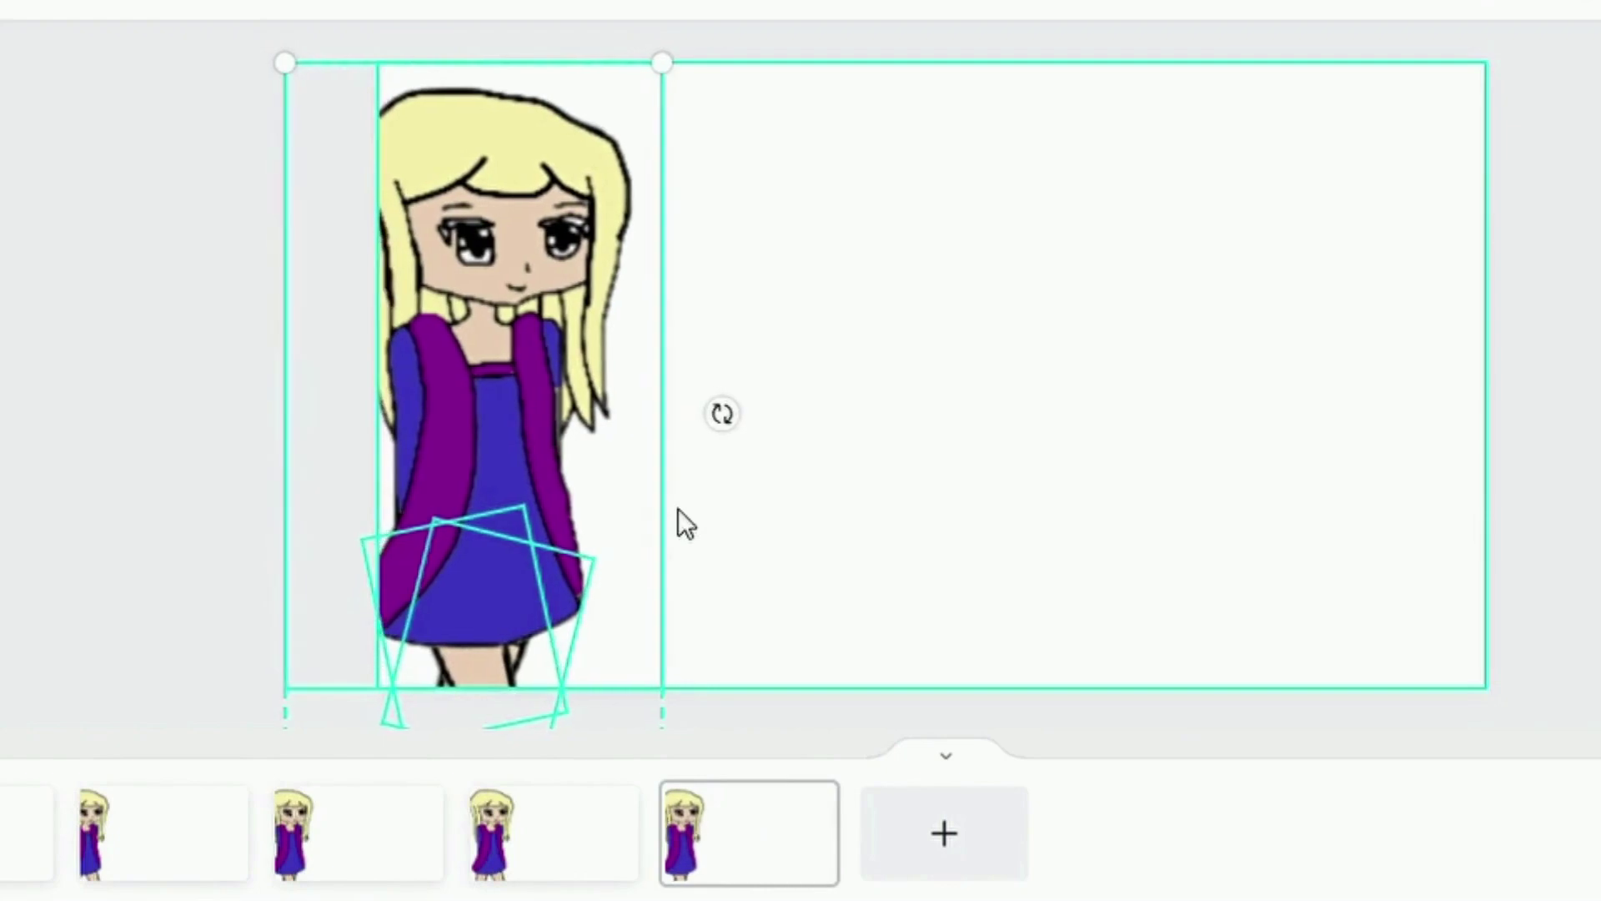
key(Right)
key(Right)
key(Right)
key(Right)
key(Right)
key(Right)
key(Right)
key(Right)
key(Right)
key(Right)
key(Right)
key(Right)
key(Right)
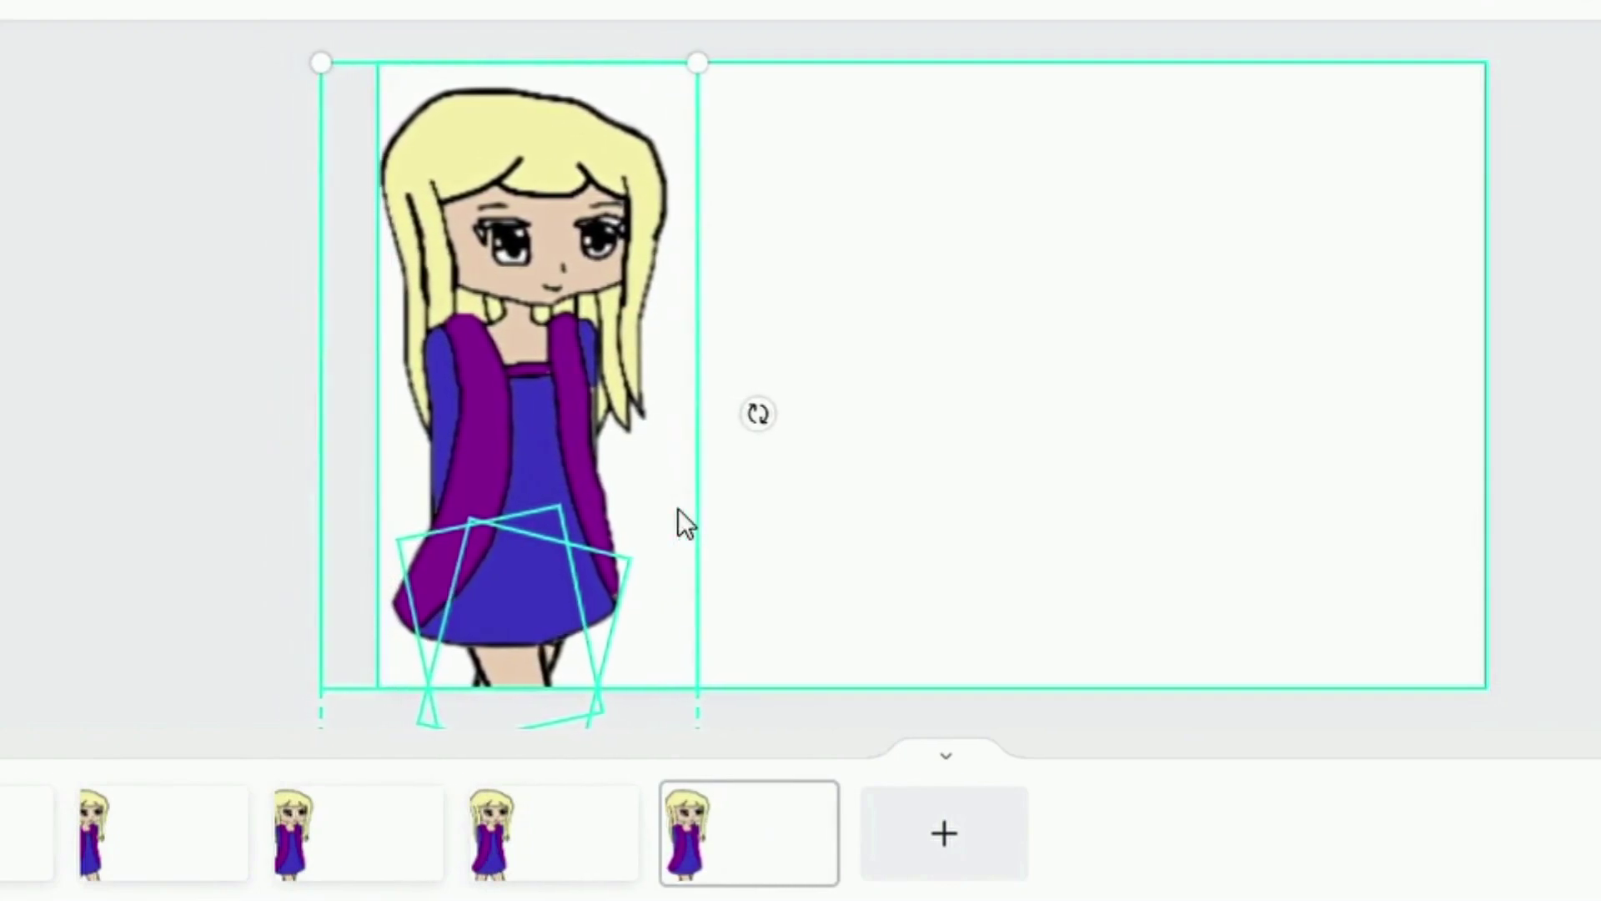
key(Right)
key(Right)
key(Right)
key(Right)
key(Right)
key(Right)
key(Right)
key(Right)
key(Right)
key(Right)
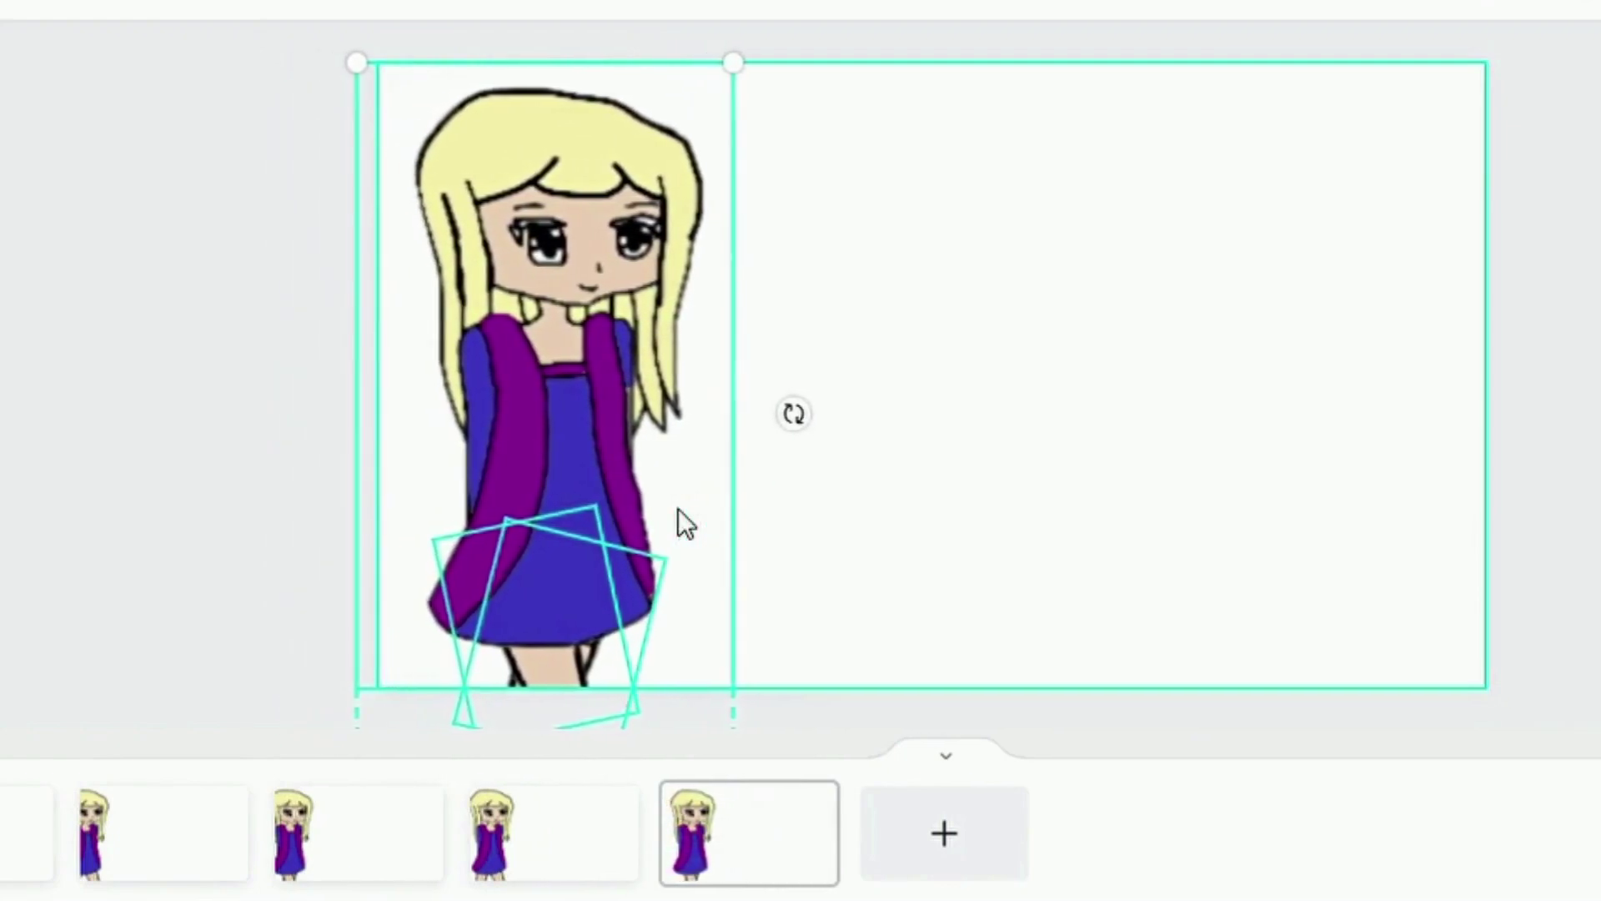
click(951, 572)
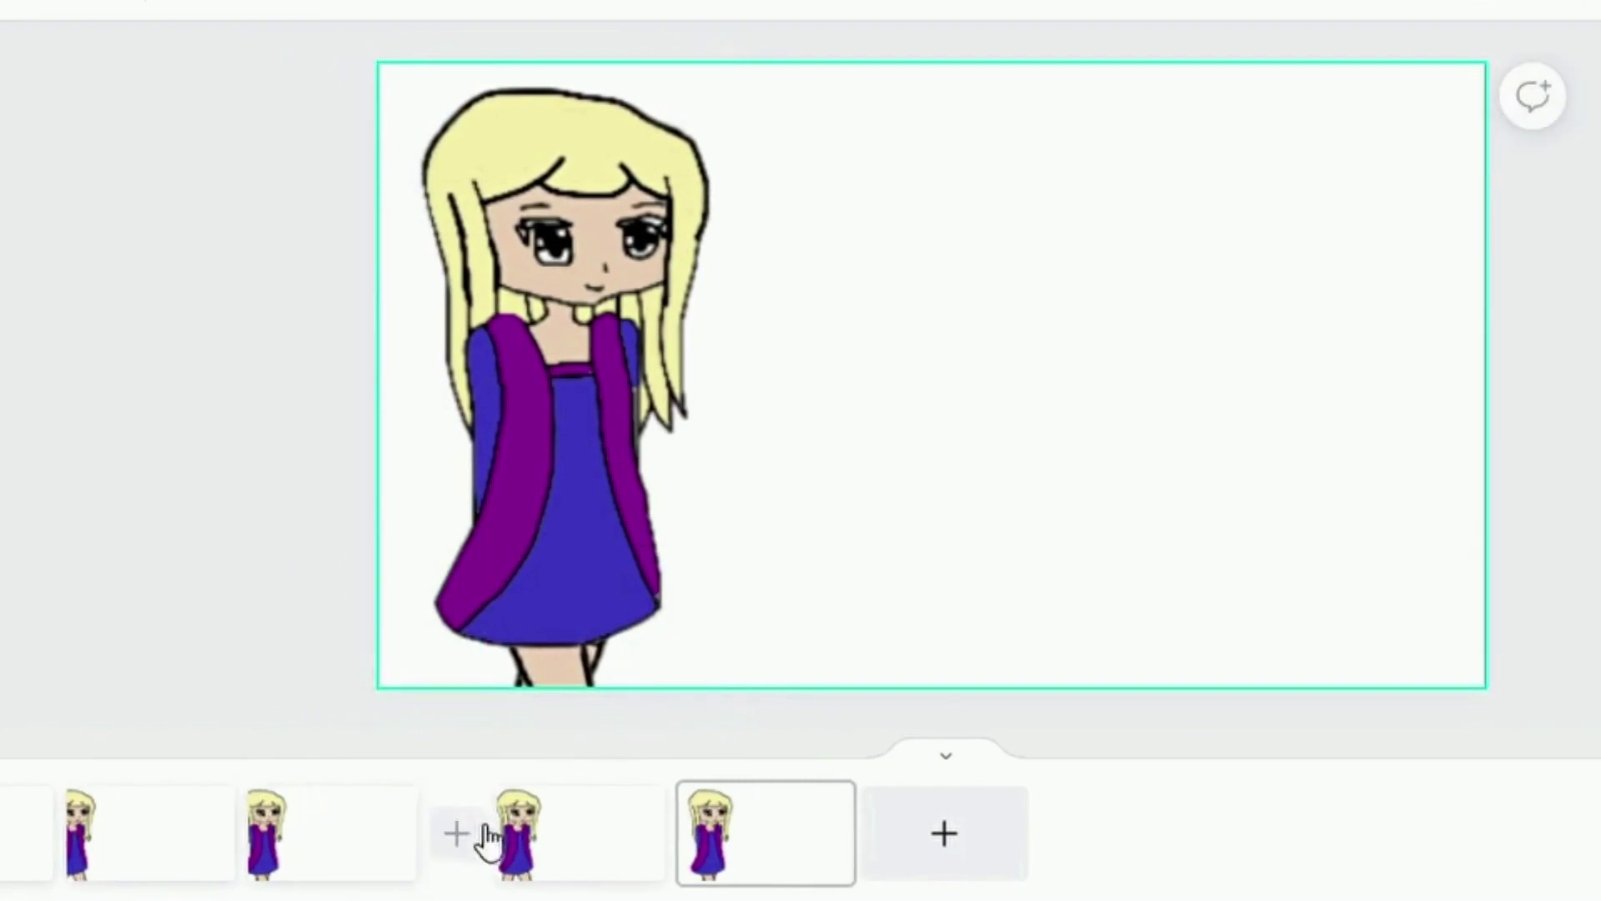
Step: Duplicate the fourth page and place the copy last as the sixth page, with no blank page after it
click(518, 847)
key(Right)
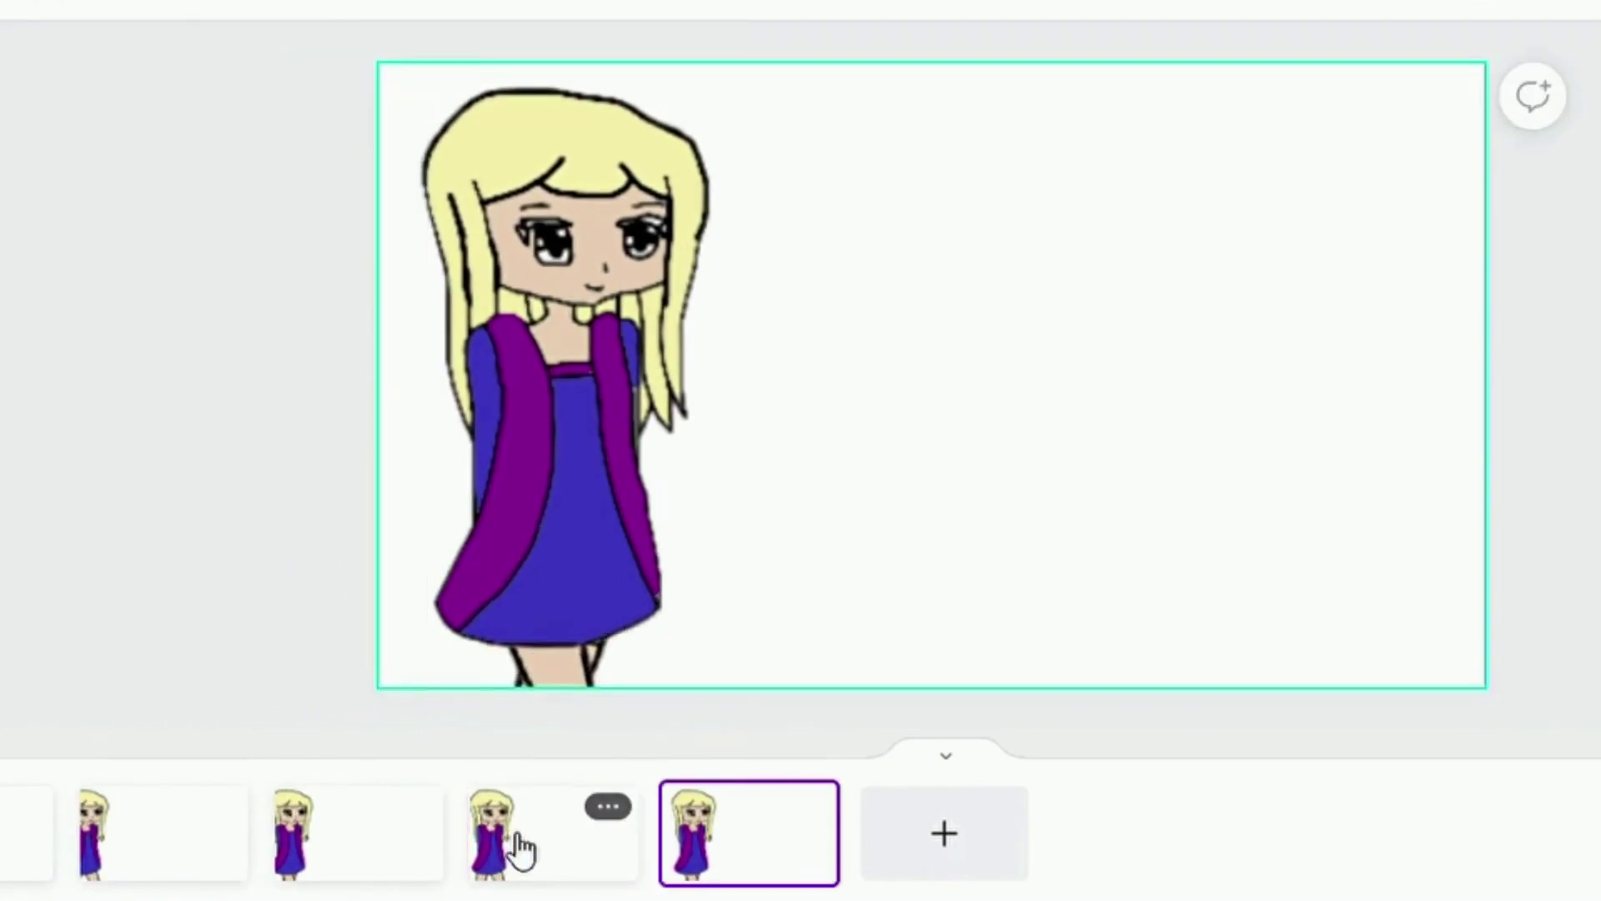
click(547, 847)
click(609, 807)
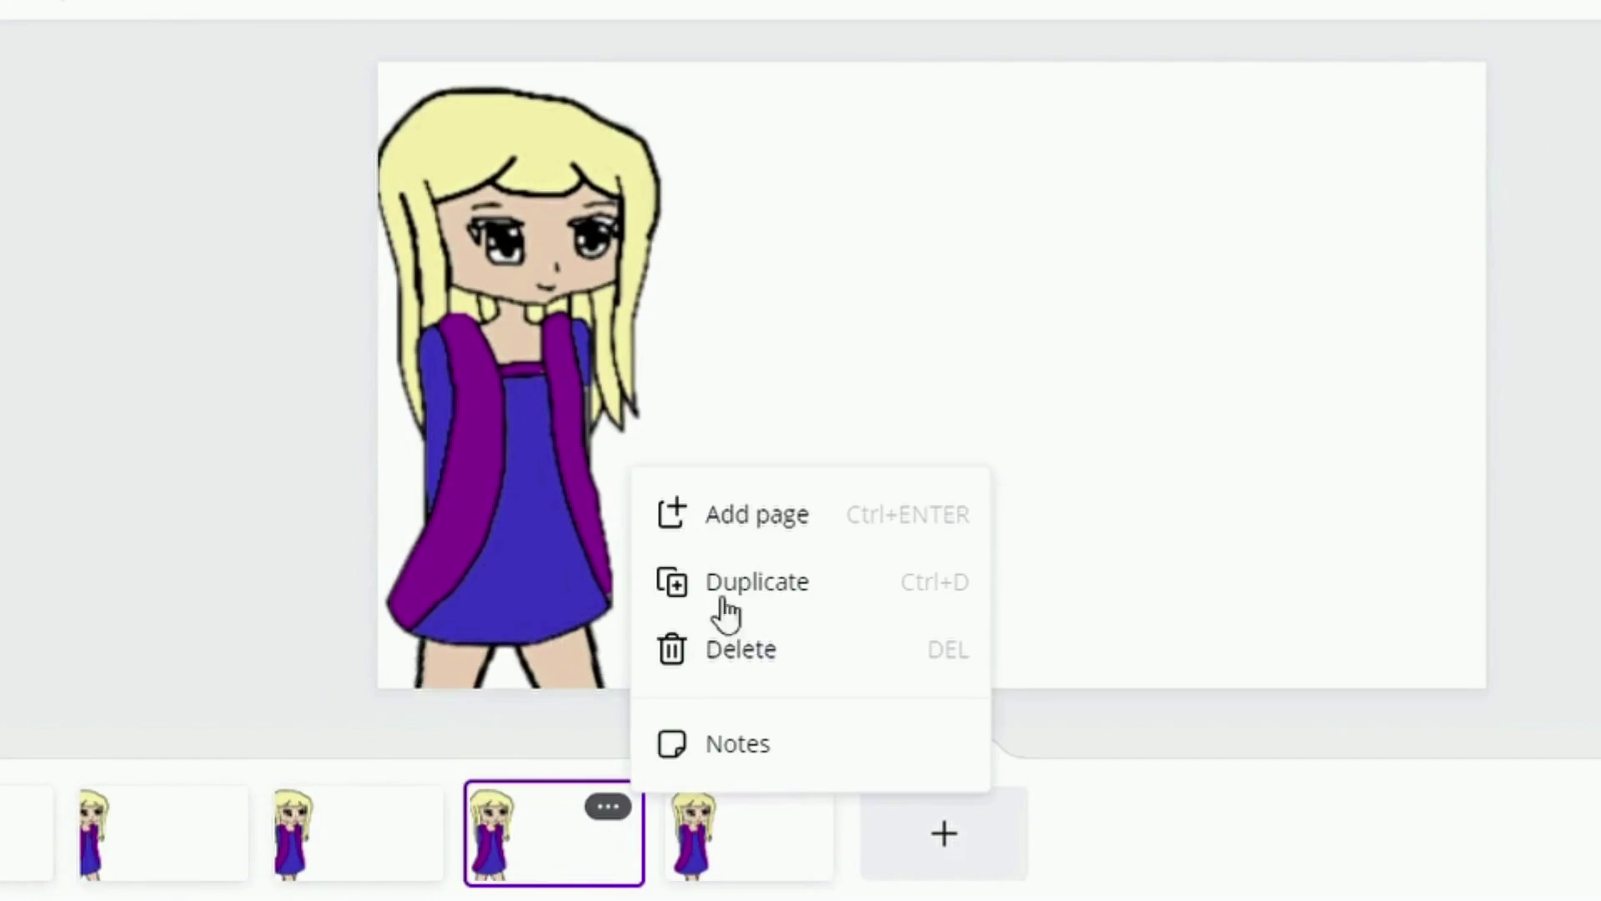
click(767, 596)
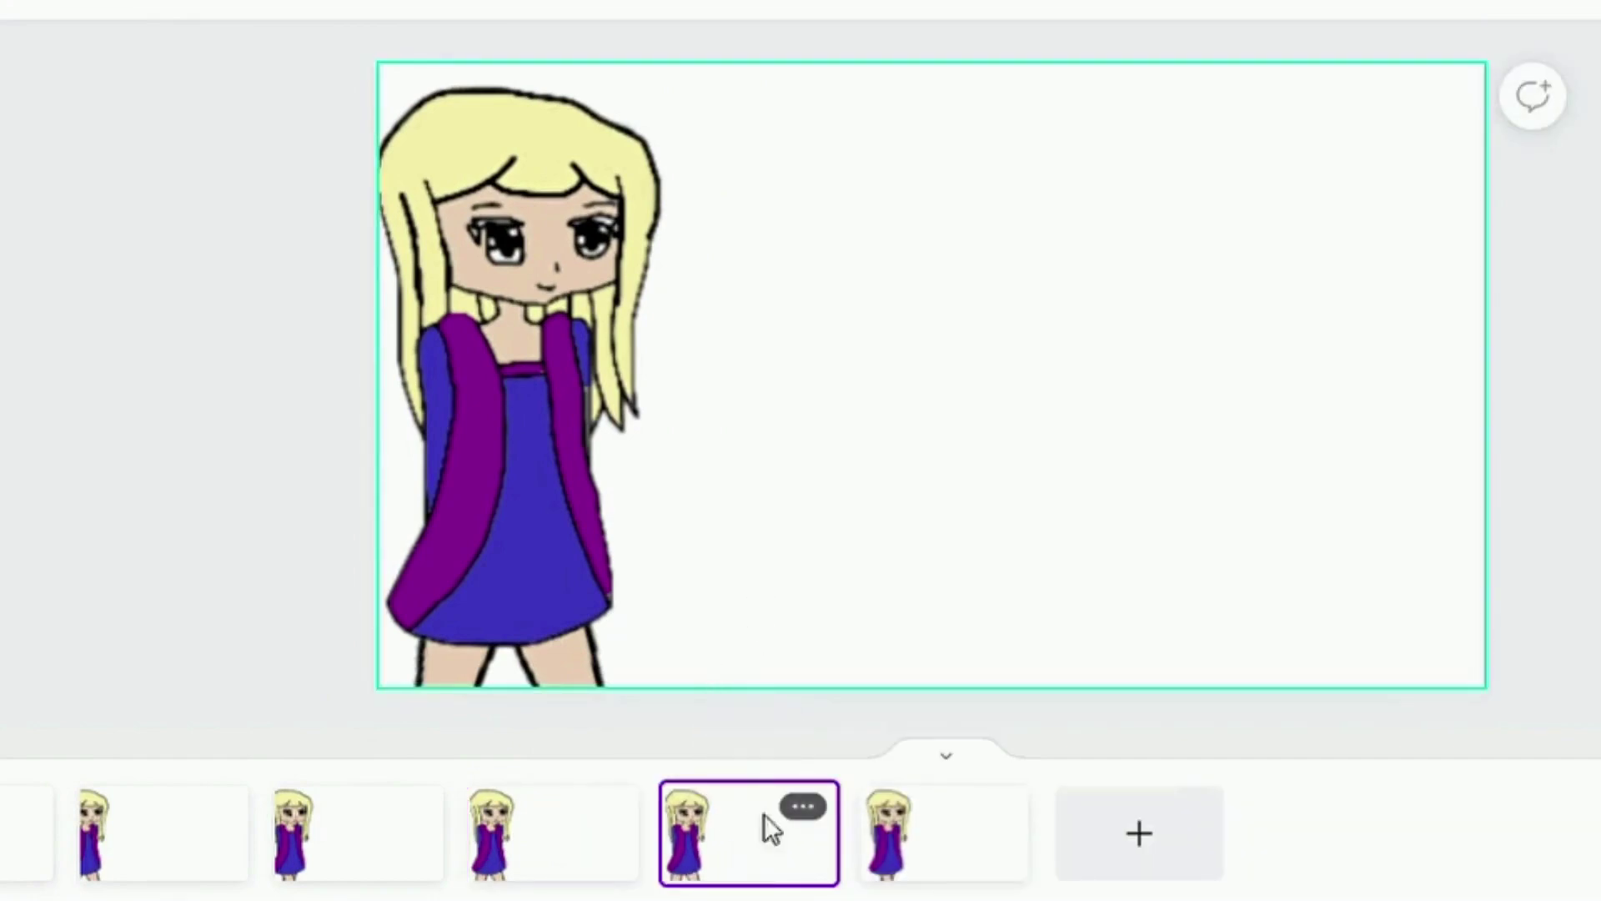
drag(763, 814, 1044, 801)
click(1084, 833)
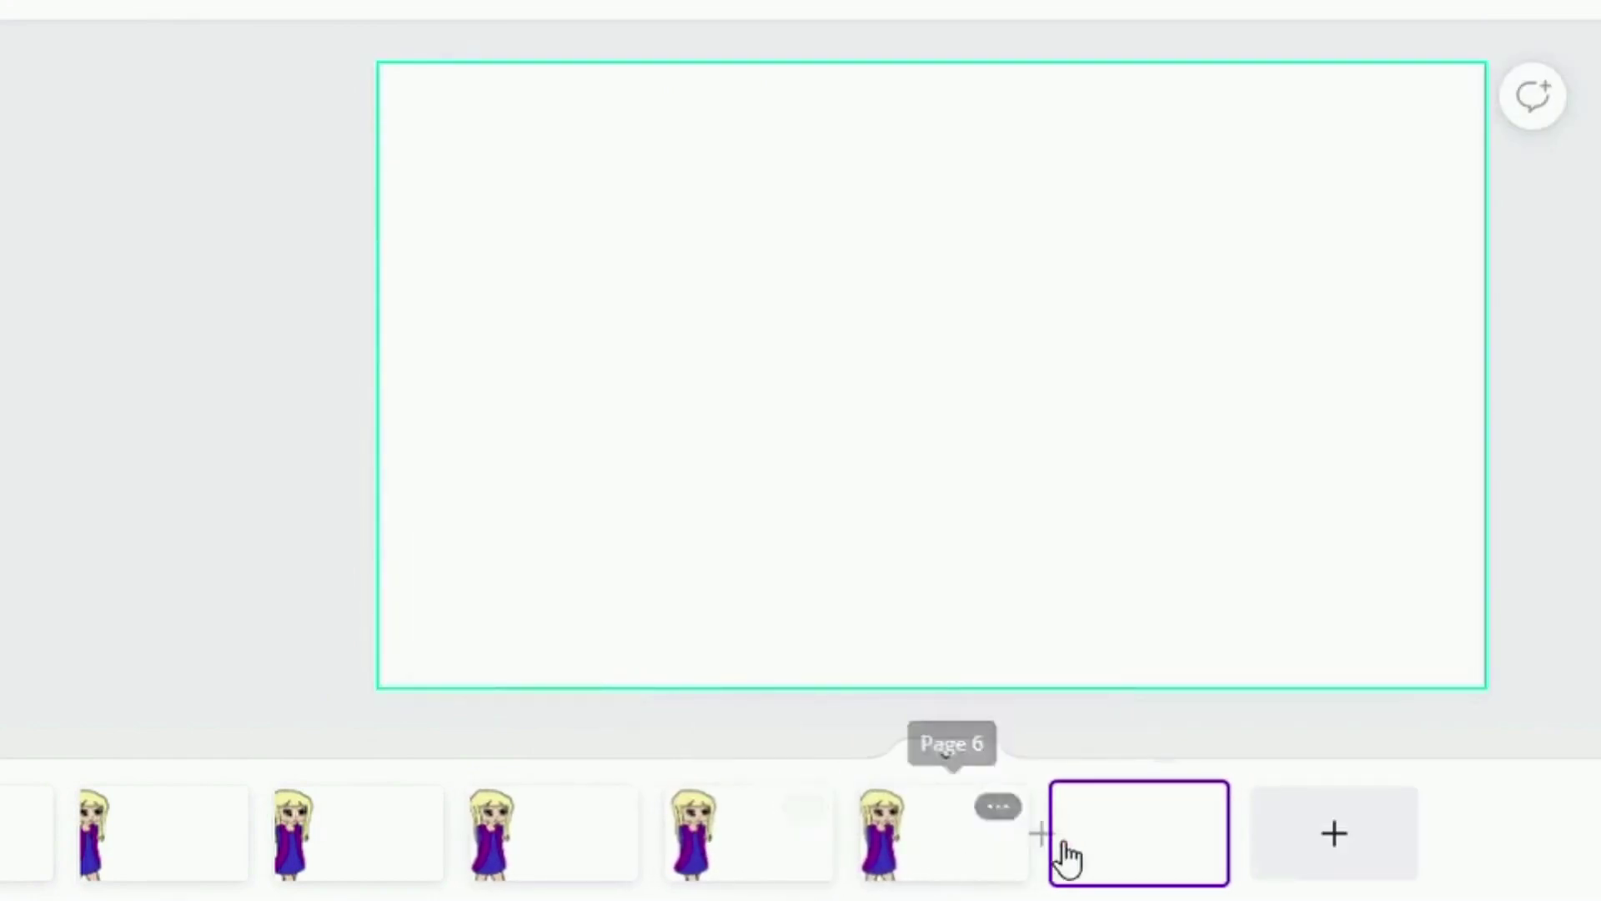
key(Delete)
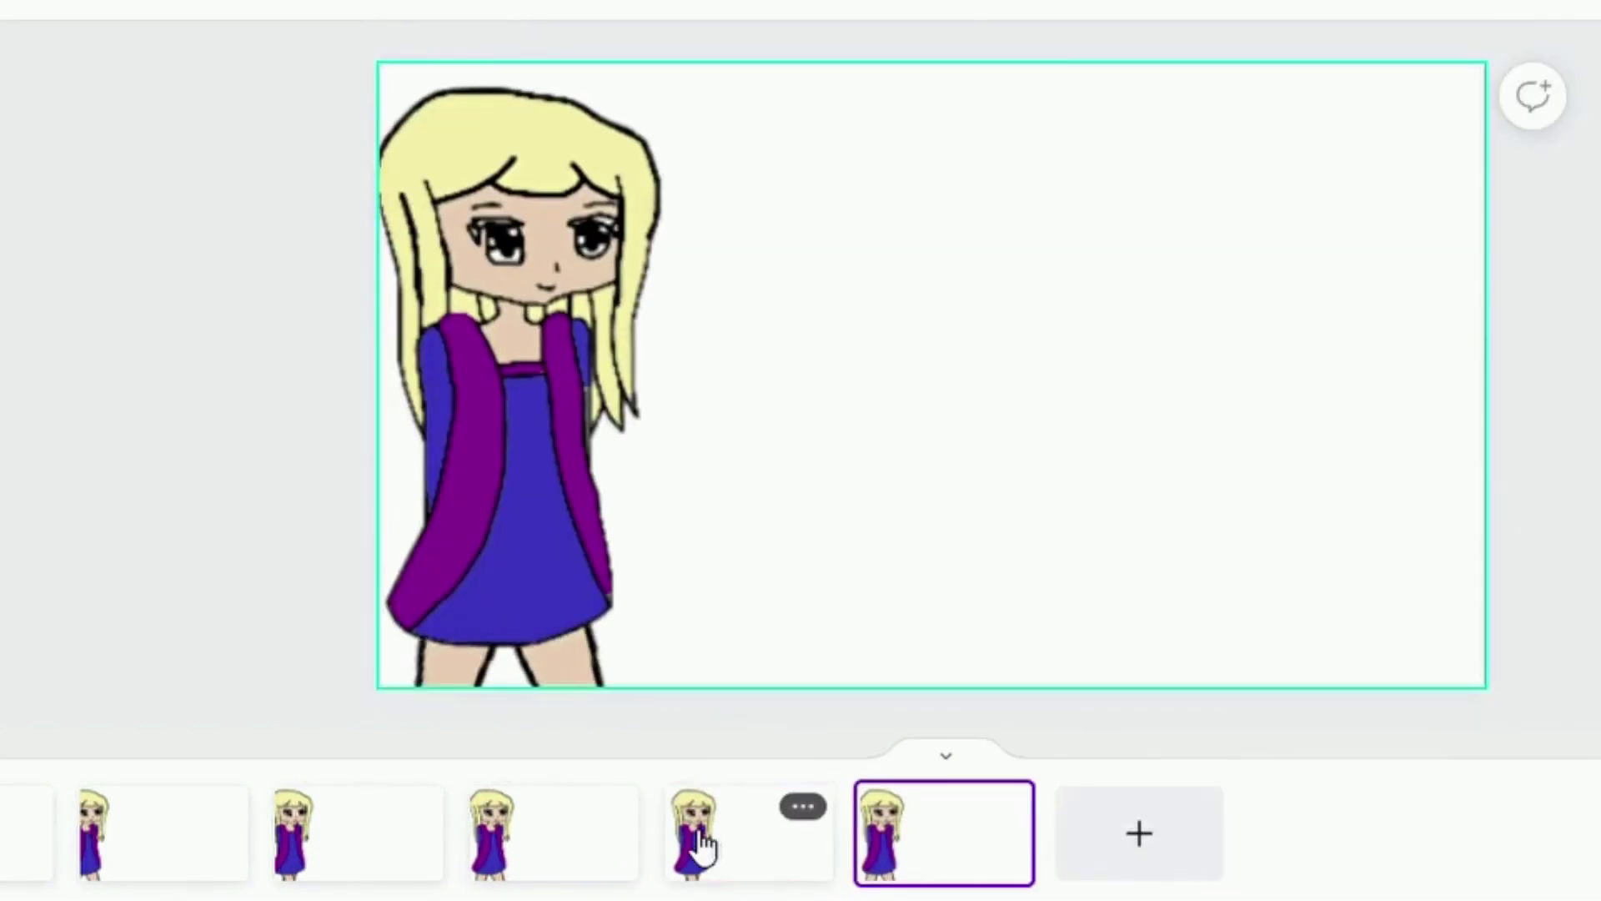
Step: On the sixth page, nudge the character and both legs right until she stands further inside the canvas than on the fifth page
drag(774, 493, 417, 671)
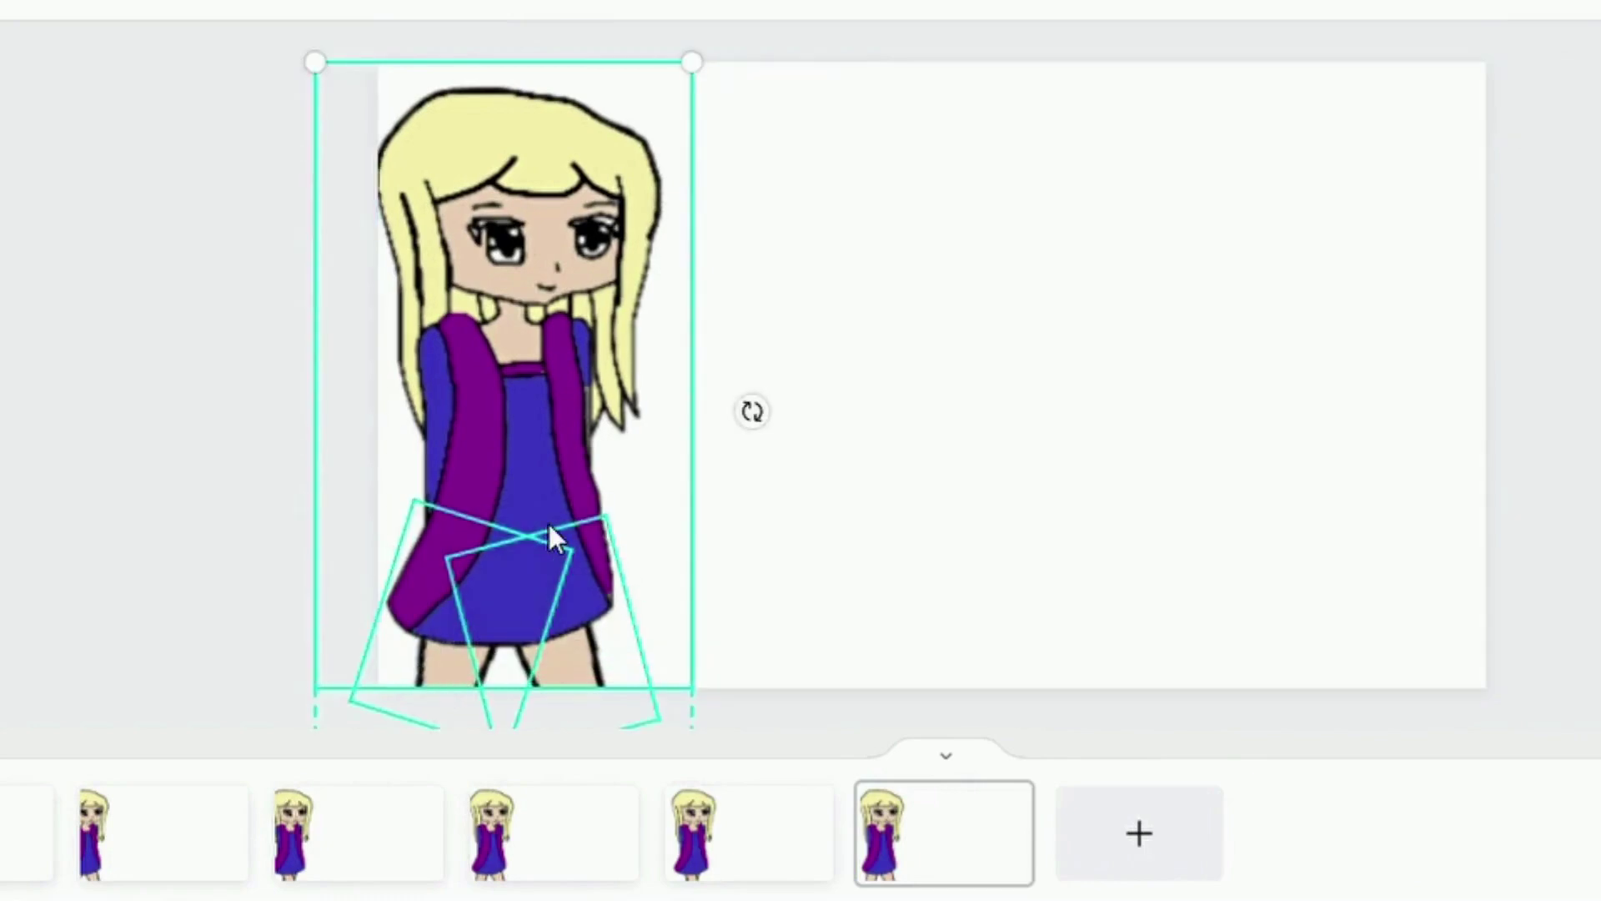
key(Right)
key(Right)
key(Right)
key(Right)
key(Right)
key(Right)
key(Right)
key(Right)
key(Right)
key(Right)
key(Right)
key(Right)
key(Right)
key(Right)
key(Right)
key(Right)
key(Right)
key(Right)
key(Right)
key(Right)
key(Right)
key(Right)
key(Right)
key(Right)
key(Right)
key(Right)
key(Right)
key(Right)
key(Right)
key(Right)
key(Right)
key(Right)
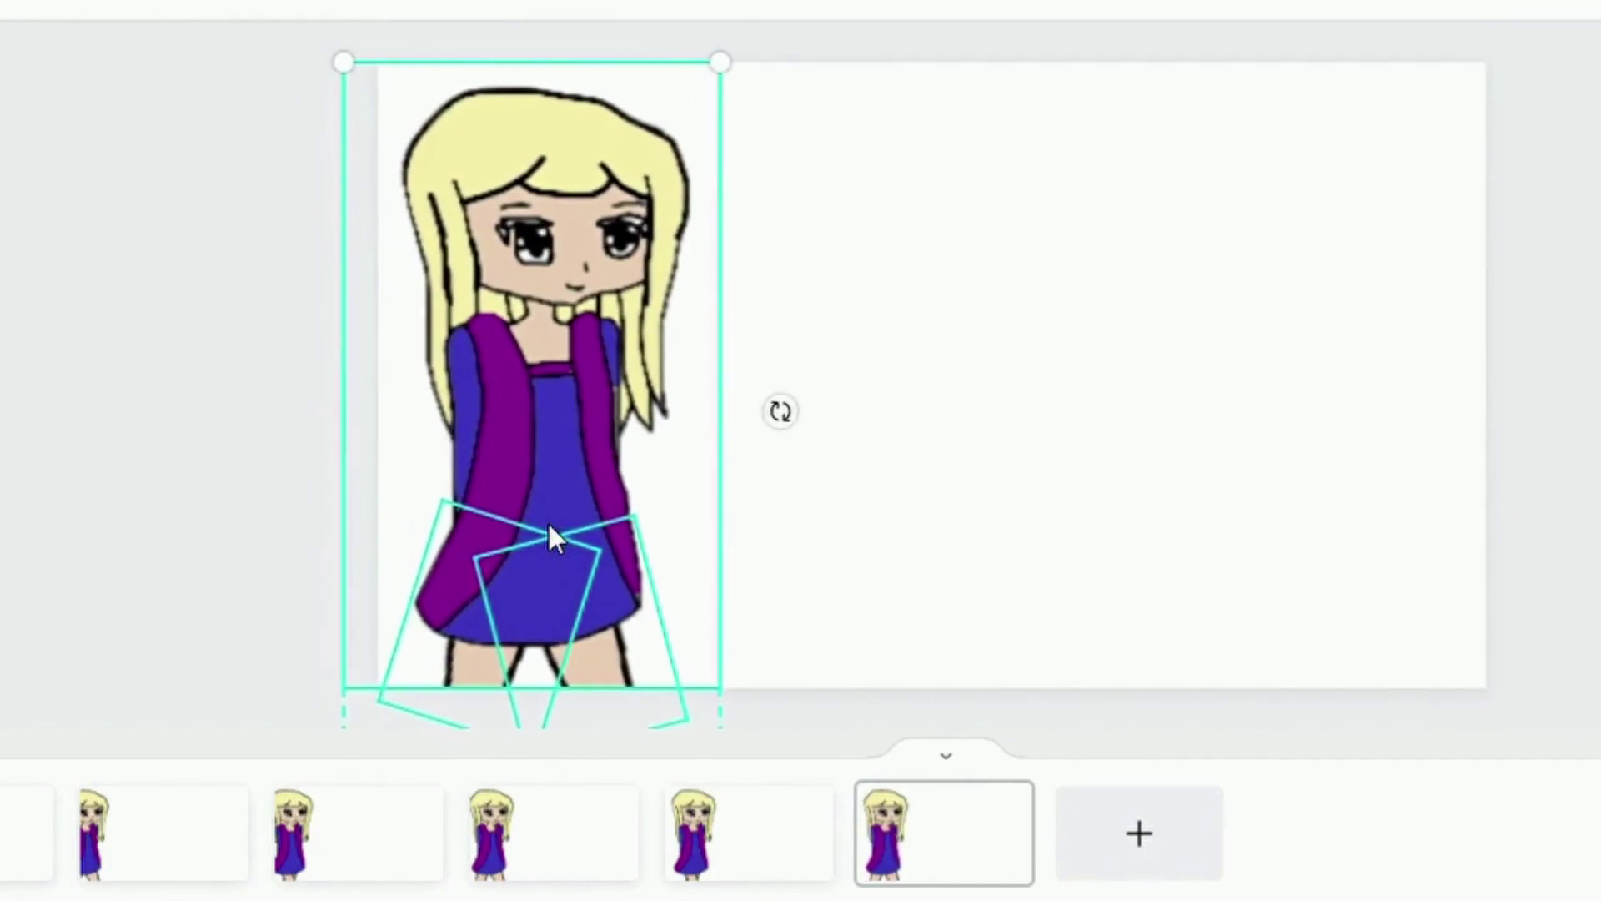
key(Right)
key(Right)
key(Right)
key(Right)
key(Right)
key(Right)
key(Right)
key(Right)
key(Right)
key(Right)
key(Right)
key(Right)
key(Right)
key(Right)
key(Right)
key(Right)
key(Right)
key(Right)
key(Right)
key(Right)
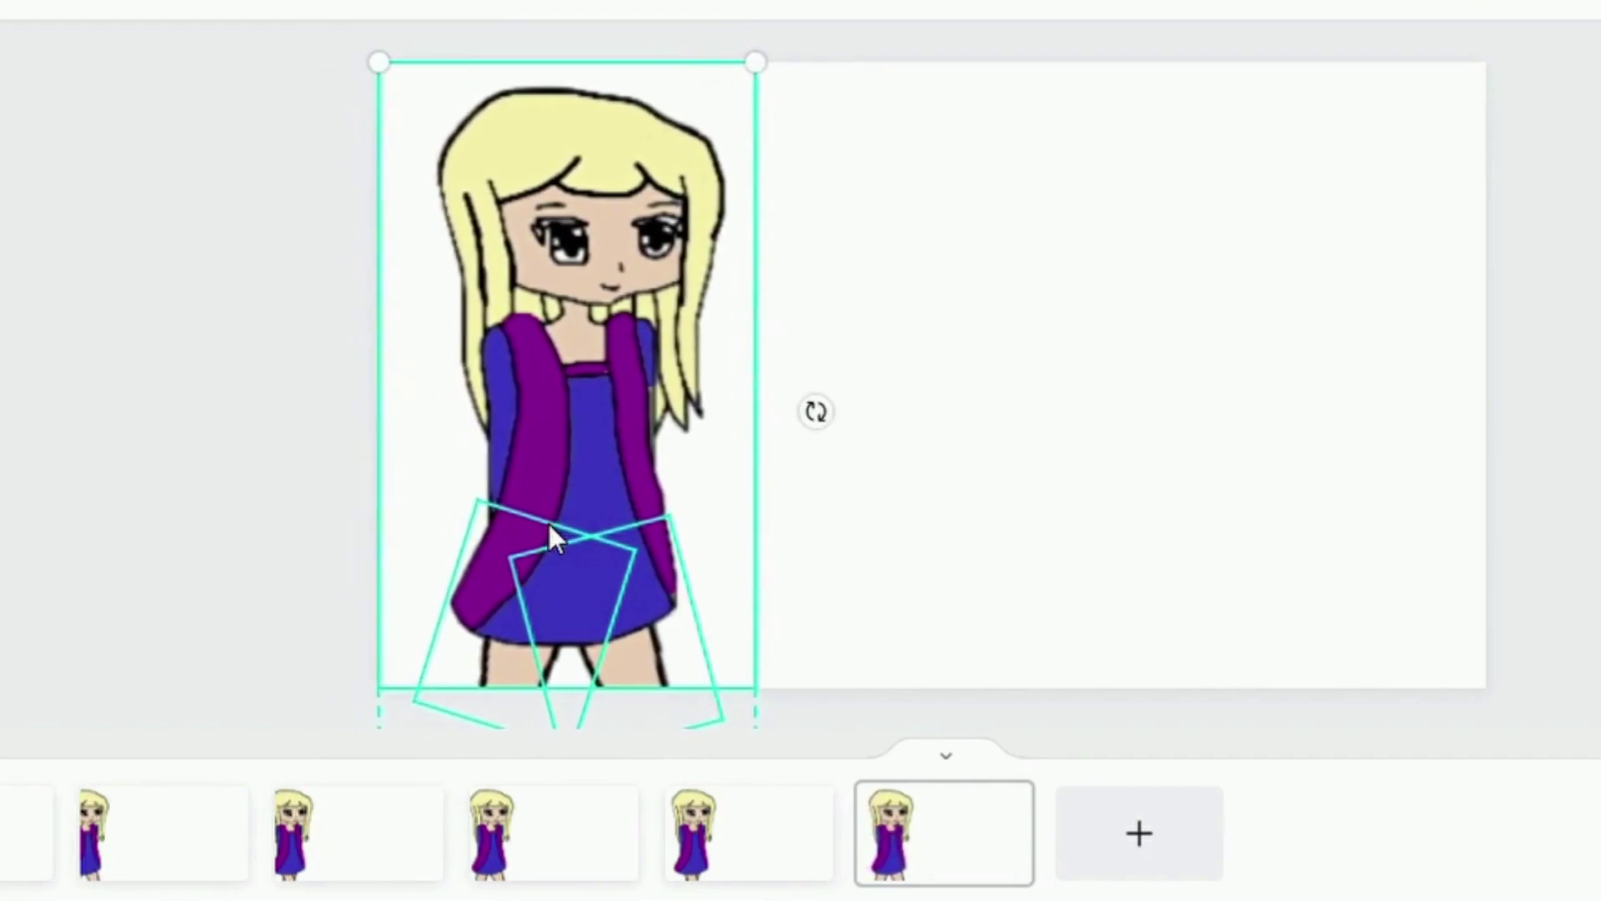
key(Right)
key(Right)
key(Right)
key(Right)
key(Right)
key(Right)
key(Right)
key(Right)
key(Right)
key(Right)
key(Right)
key(Right)
key(Right)
key(Right)
key(Right)
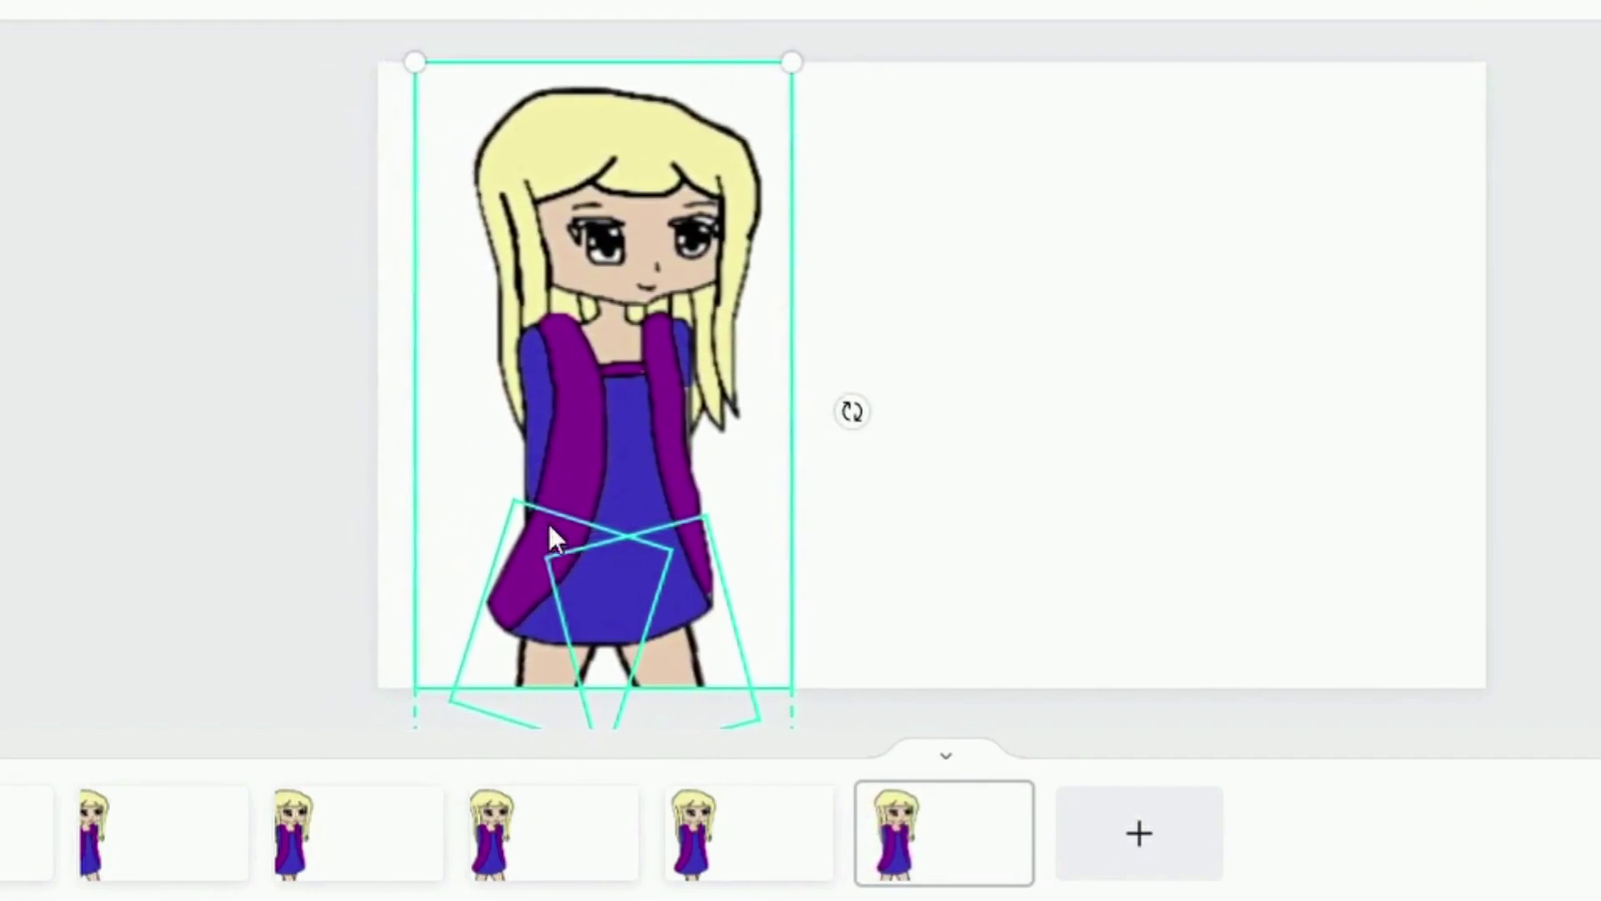
click(915, 556)
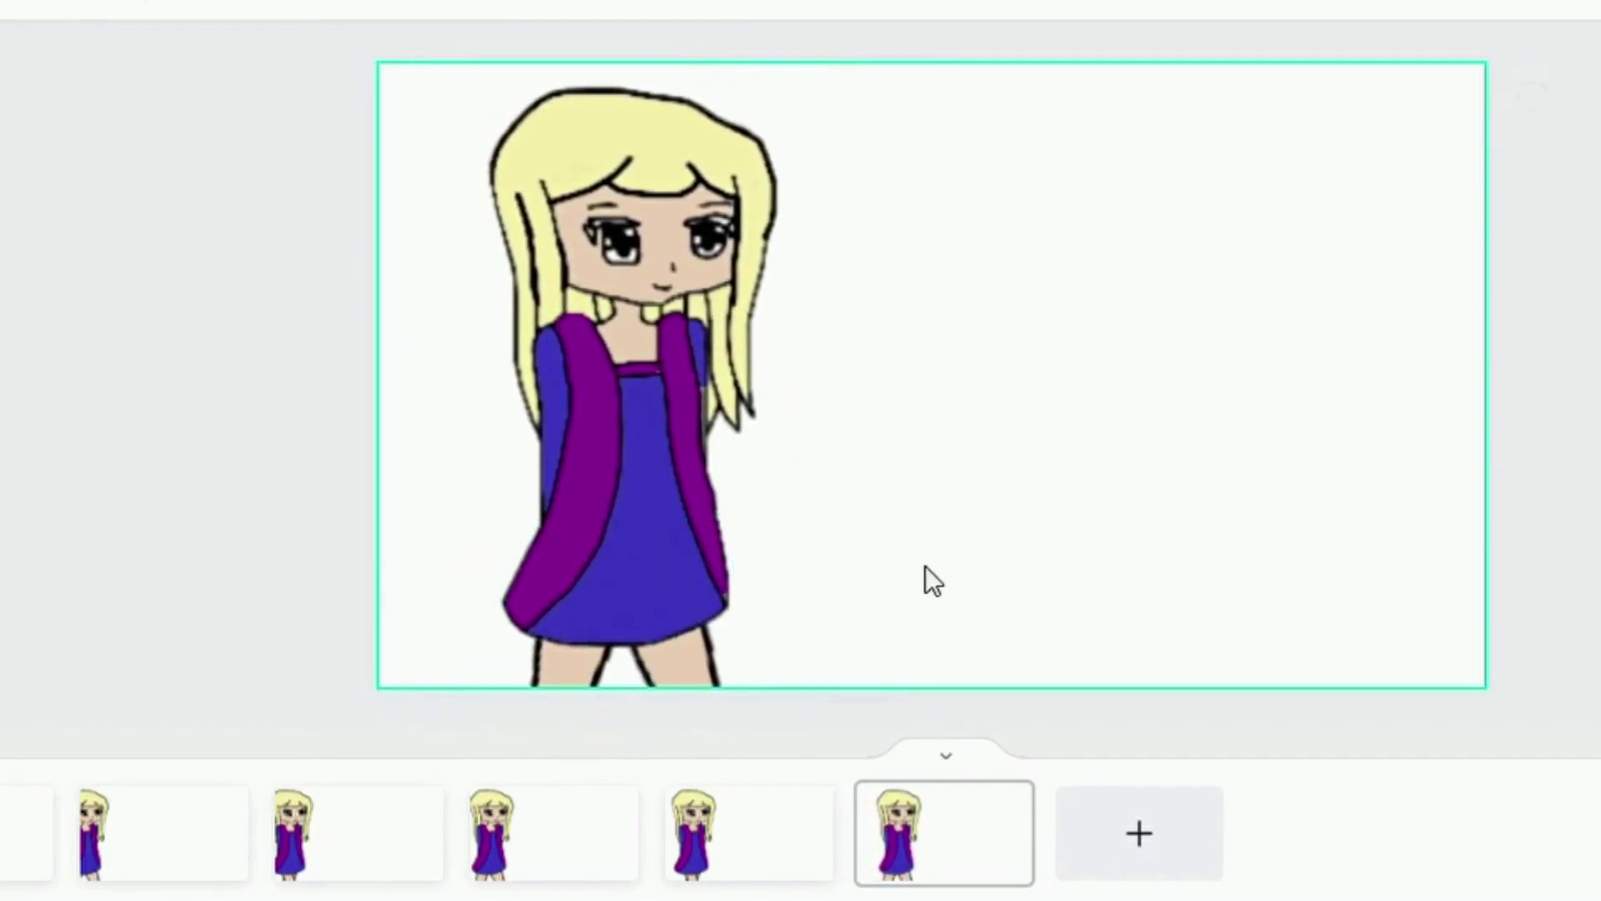
Step: Compare with the fifth page's position and nudge the sixth page's character and legs slightly back to the left
click(704, 861)
key(Right)
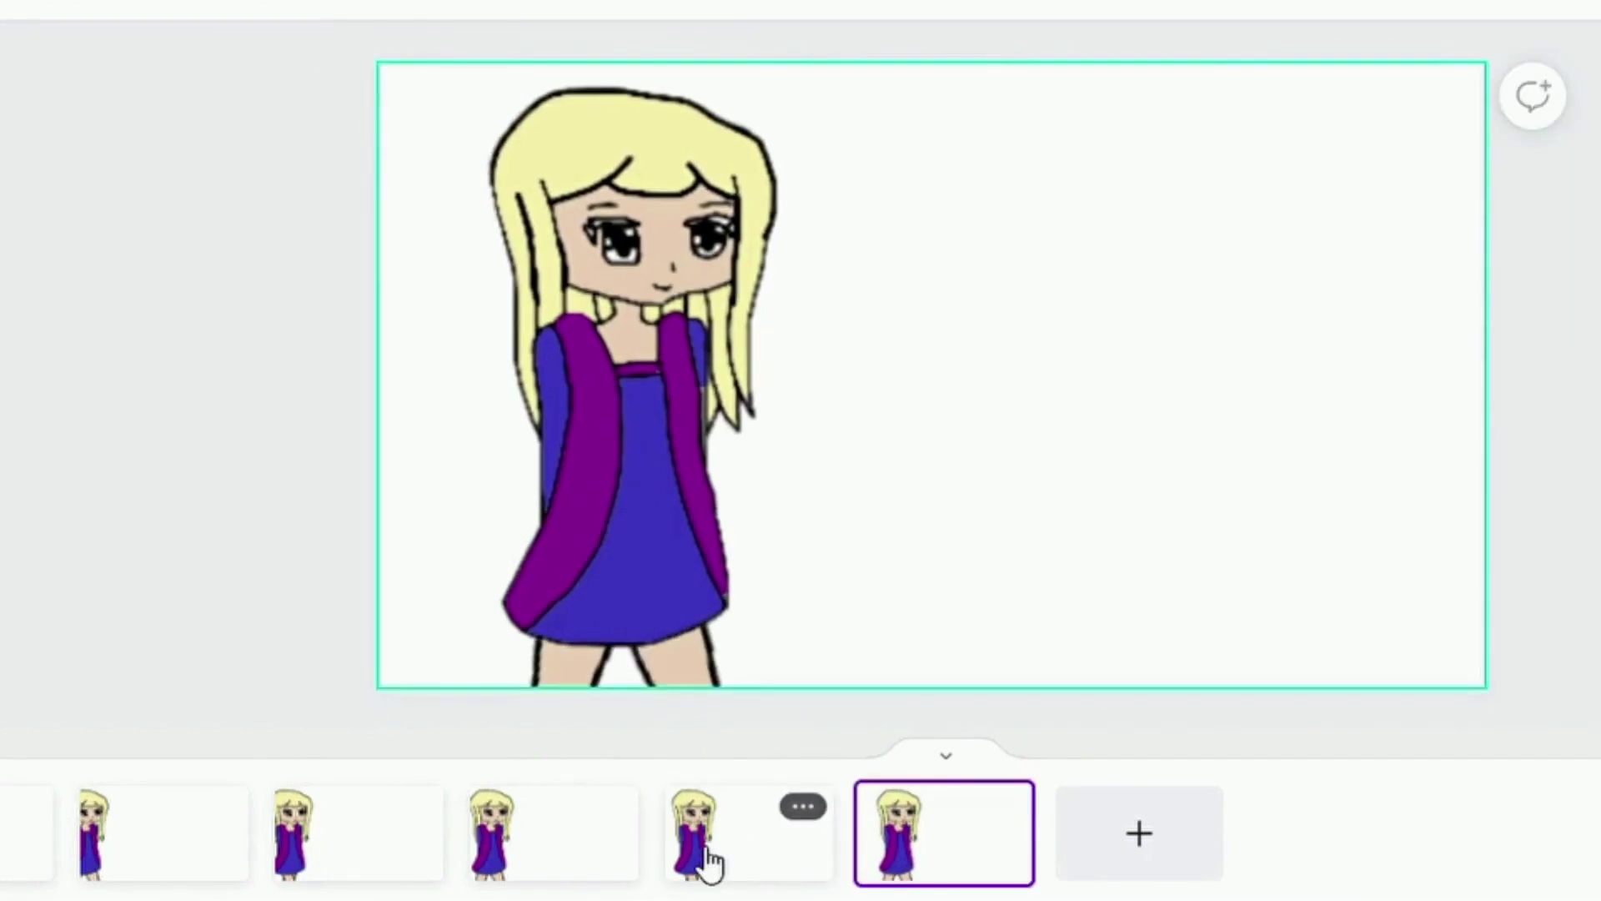
click(590, 663)
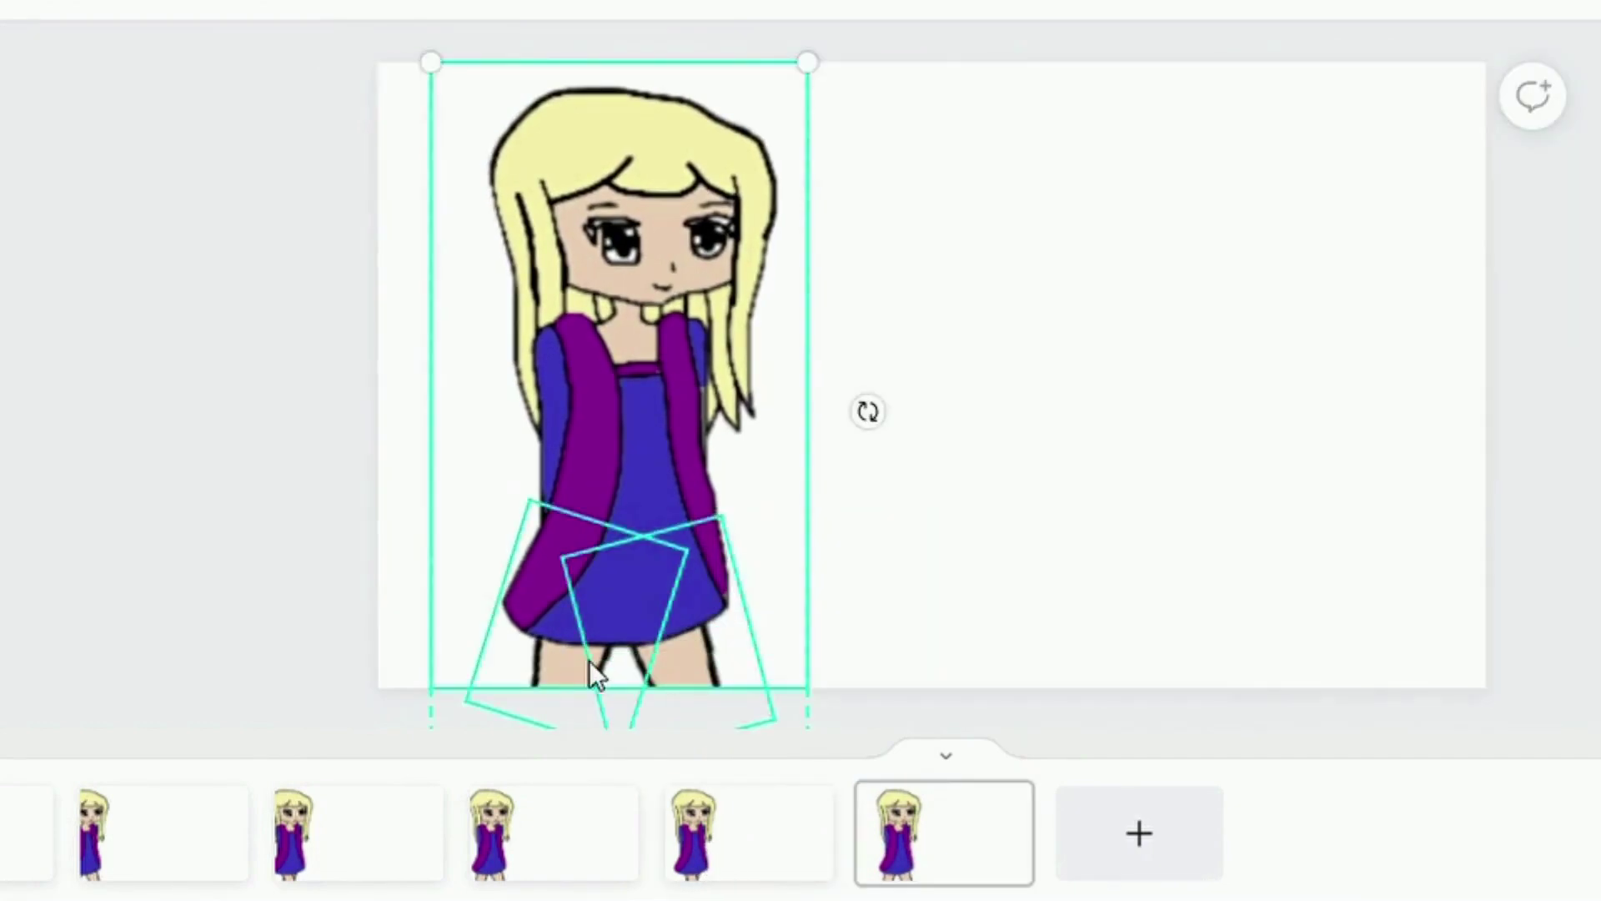
key(Left)
key(Left)
key(Left)
key(Left)
key(Left)
key(Left)
key(Left)
key(Left)
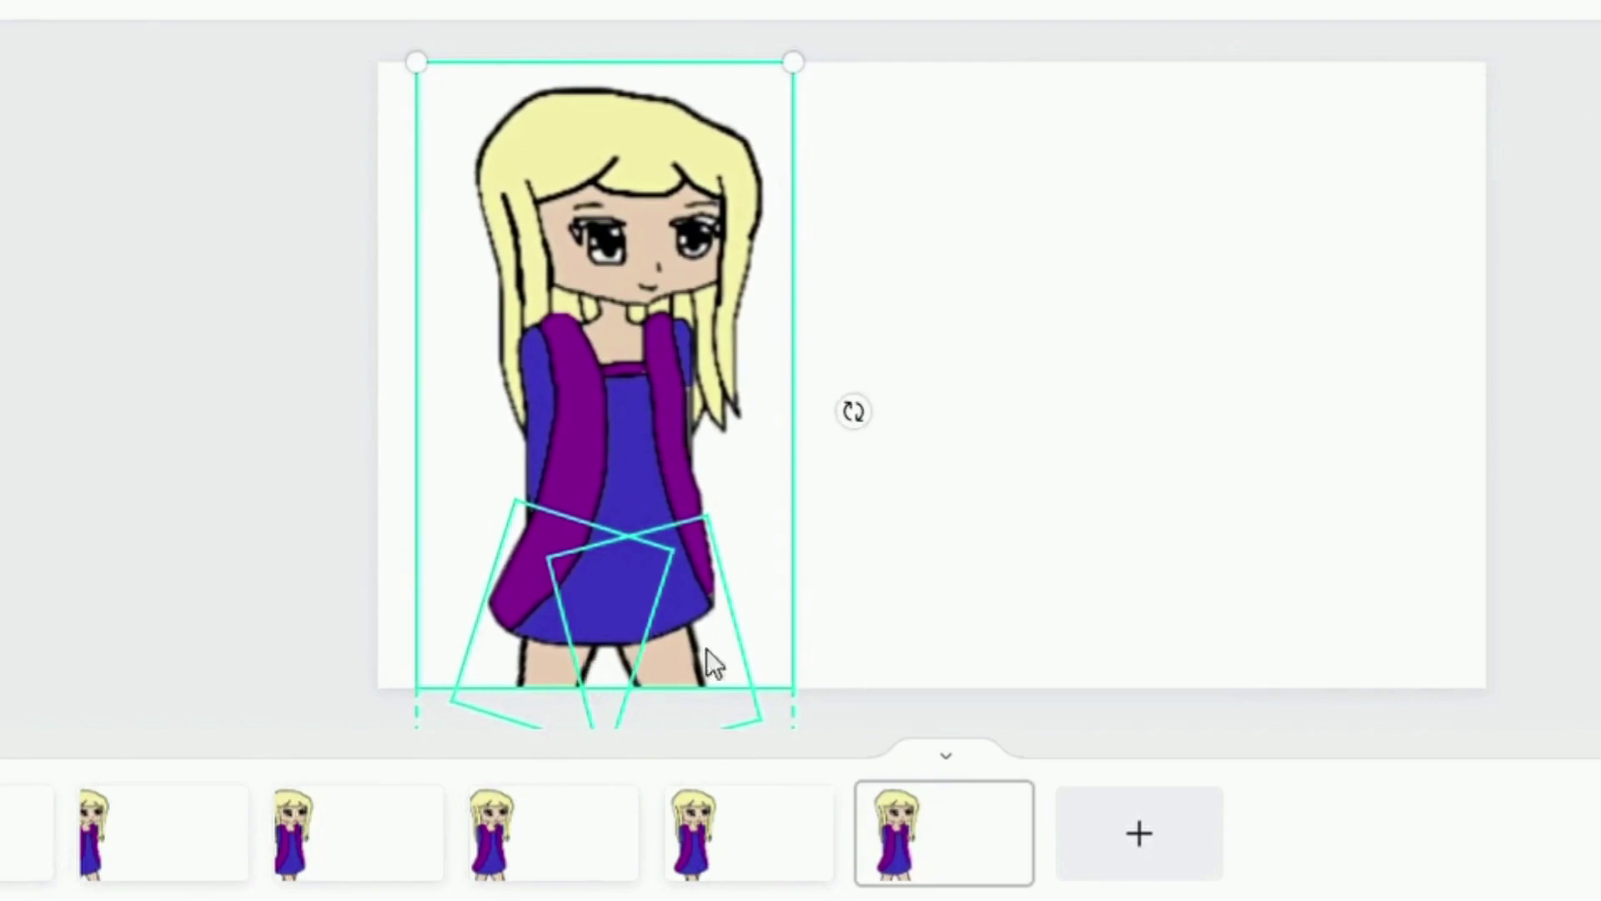
click(931, 624)
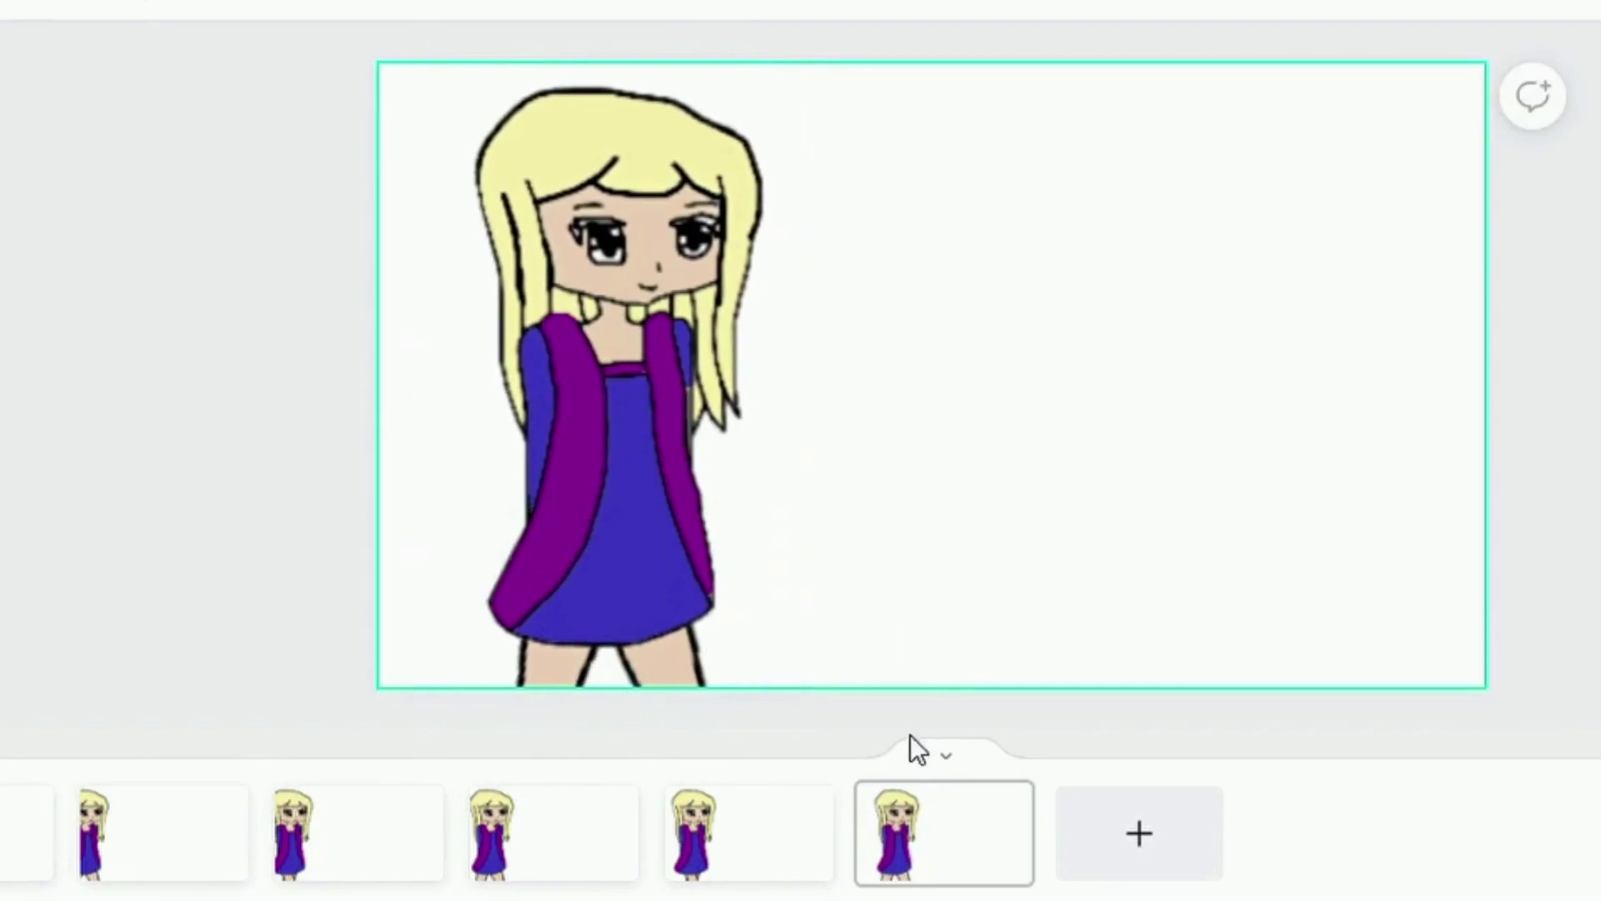
Step: Duplicate the fifth page and move the copy to the end of the sequence as the seventh page
click(722, 846)
key(Right)
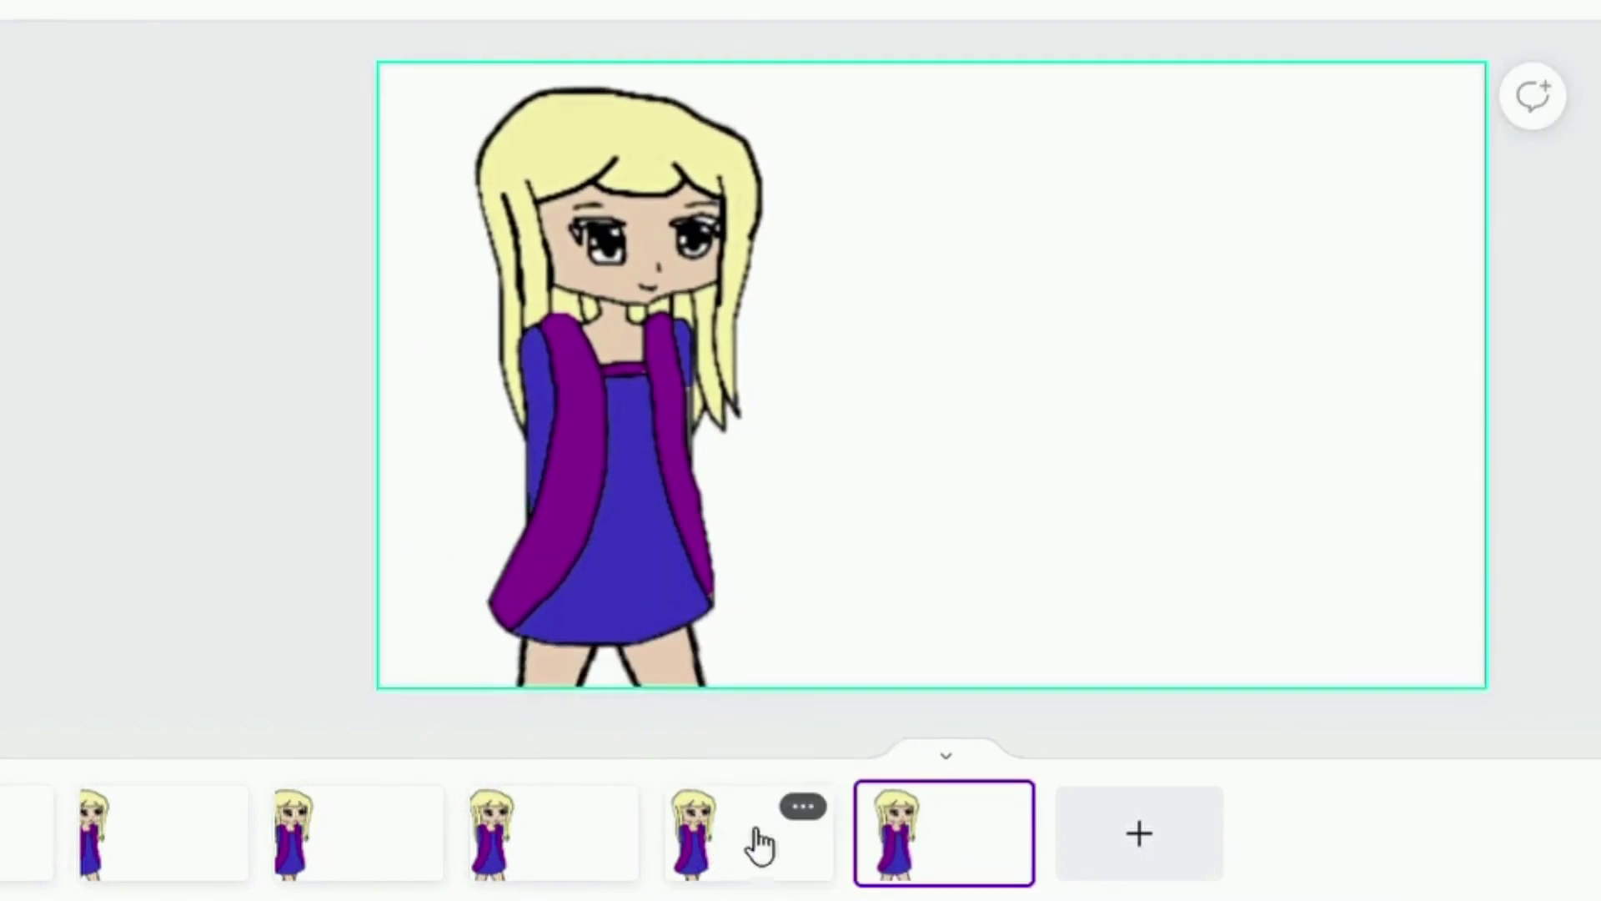
click(822, 805)
click(967, 584)
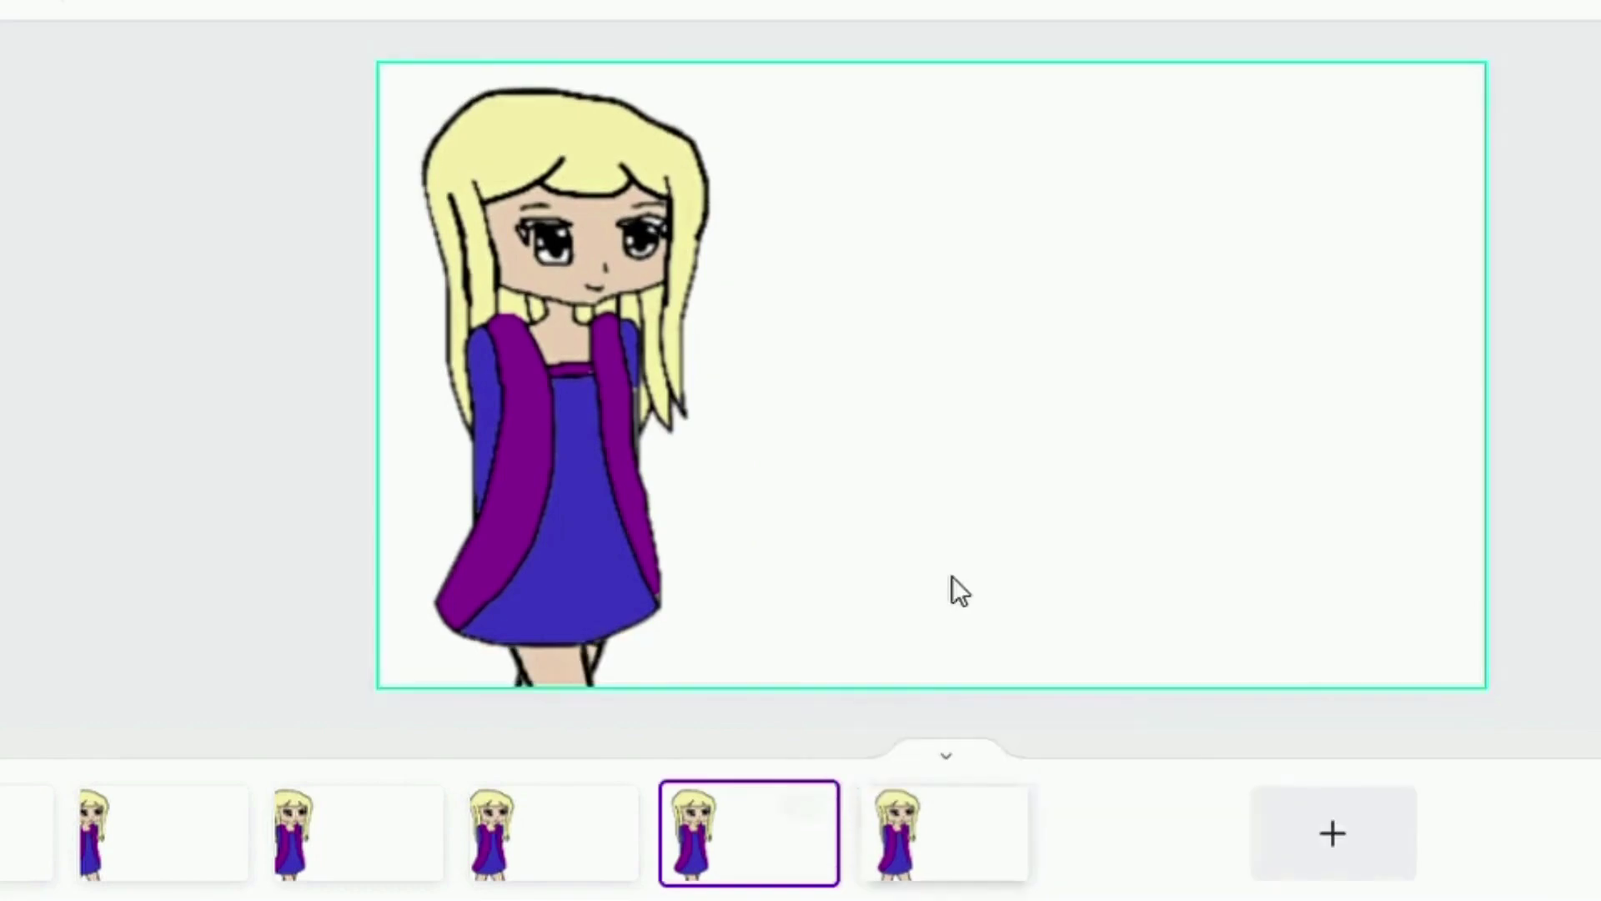
drag(909, 834, 1184, 826)
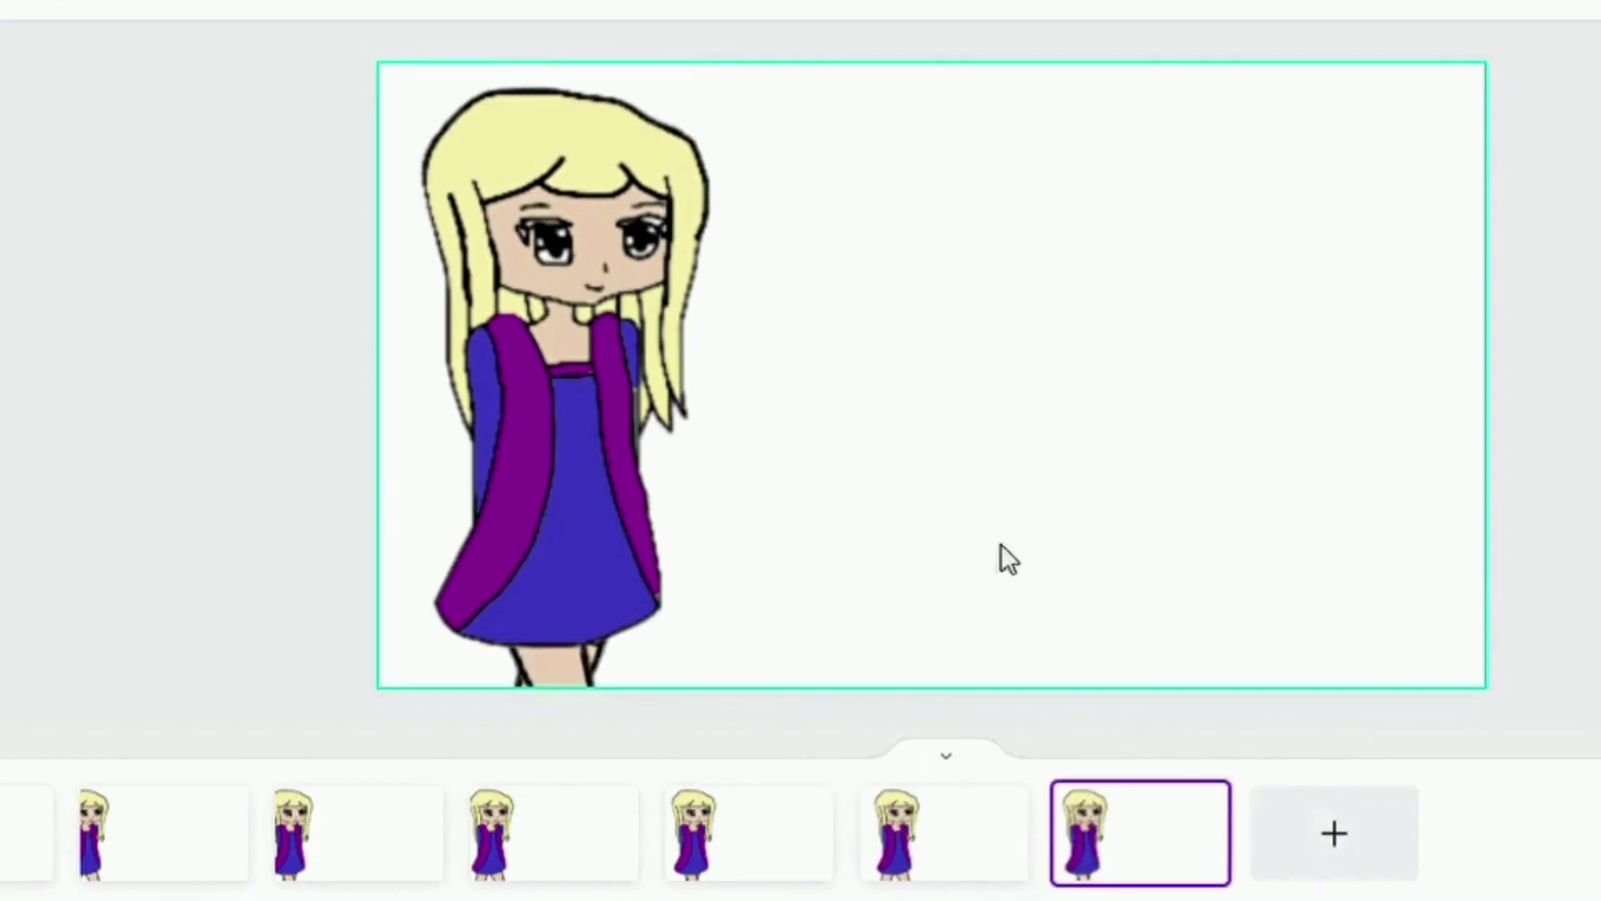
Step: On the seventh page, nudge the character and both legs right until she stands slightly further inside the canvas than on the sixth page
click(512, 668)
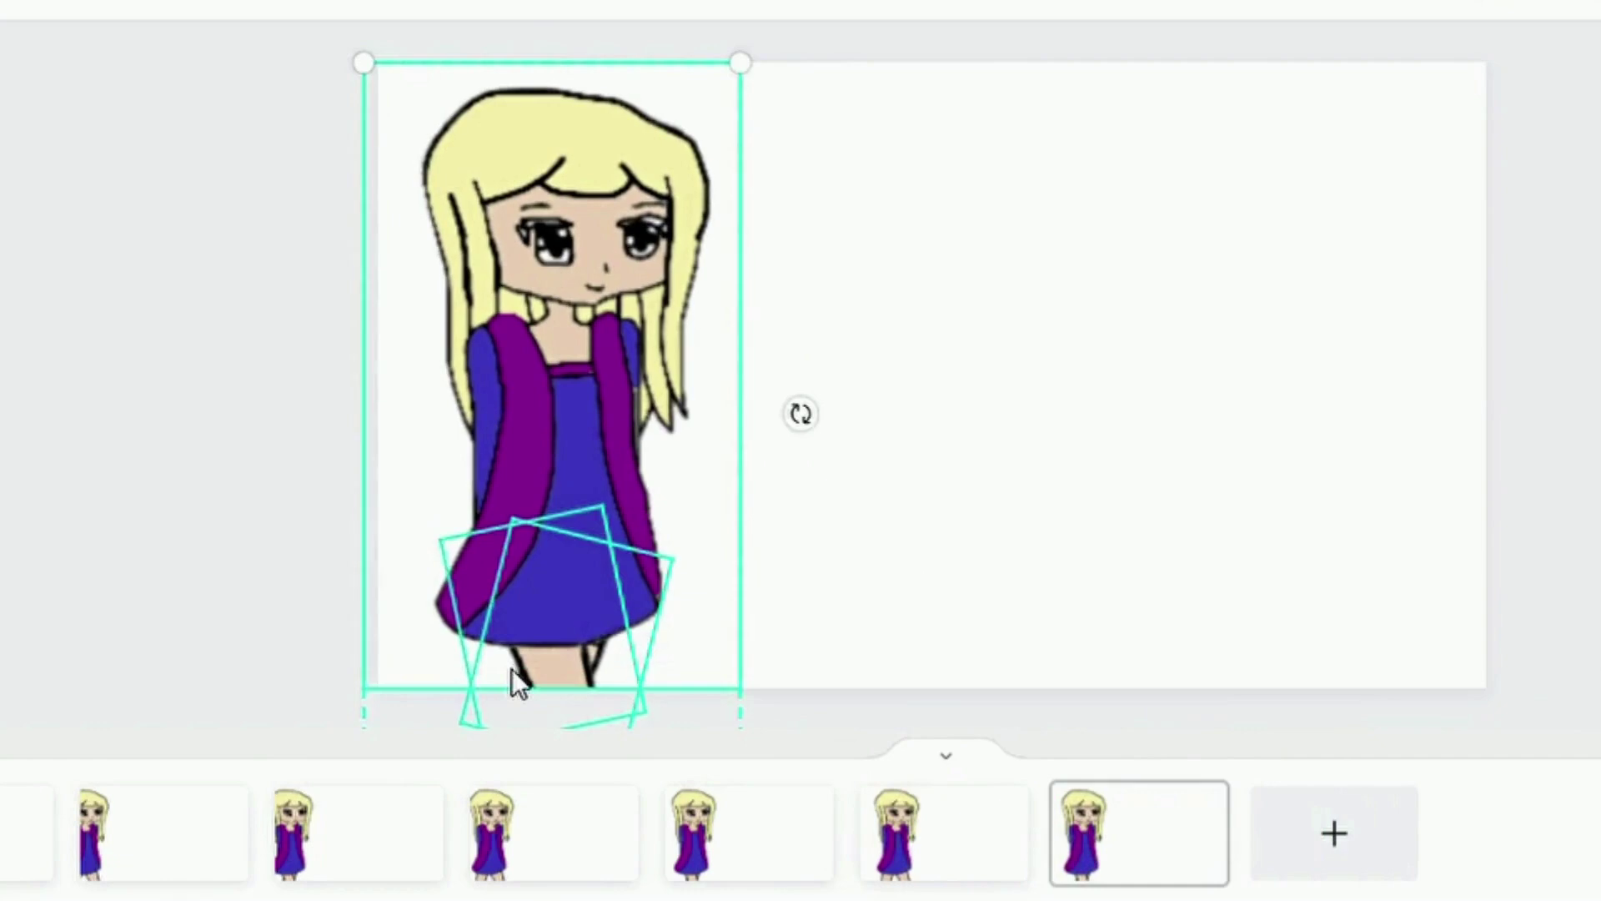
key(Right)
key(Right)
key(Right)
key(Right)
key(Right)
key(Right)
key(Right)
key(Right)
key(Right)
key(Right)
key(Right)
key(Right)
key(Right)
key(Right)
key(Right)
key(Right)
key(Right)
key(Right)
key(Right)
key(Right)
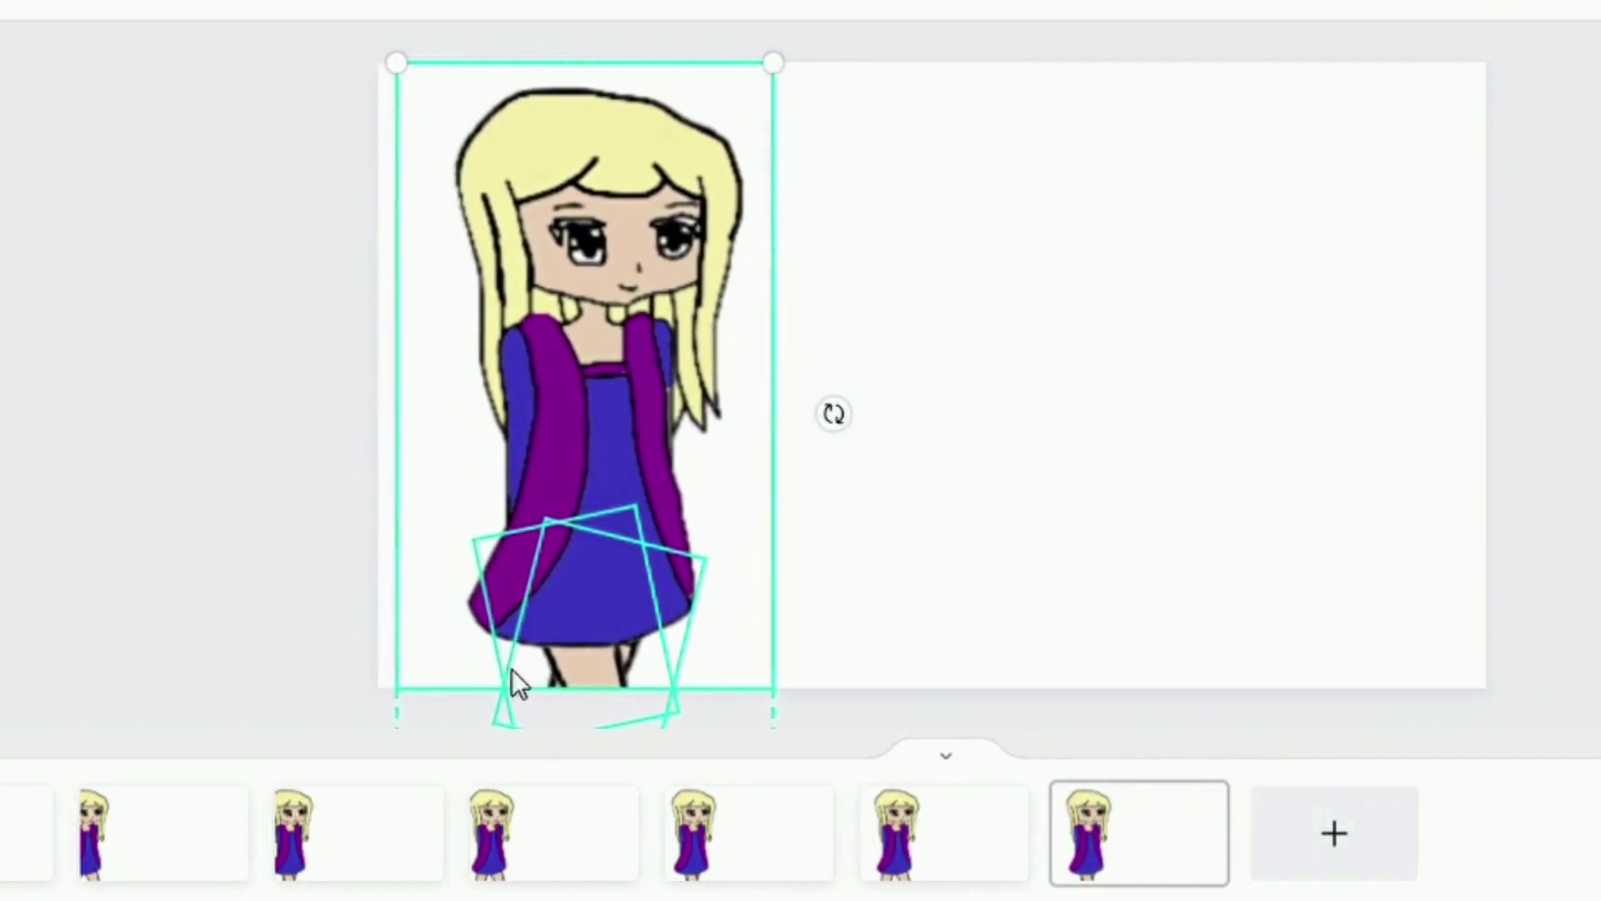
key(Right)
key(Right)
key(Right)
key(Right)
key(Right)
key(Right)
key(Right)
key(Right)
key(Right)
key(Right)
key(Right)
key(Right)
key(Right)
key(Right)
key(Right)
key(Right)
key(Right)
key(Right)
key(Right)
key(Right)
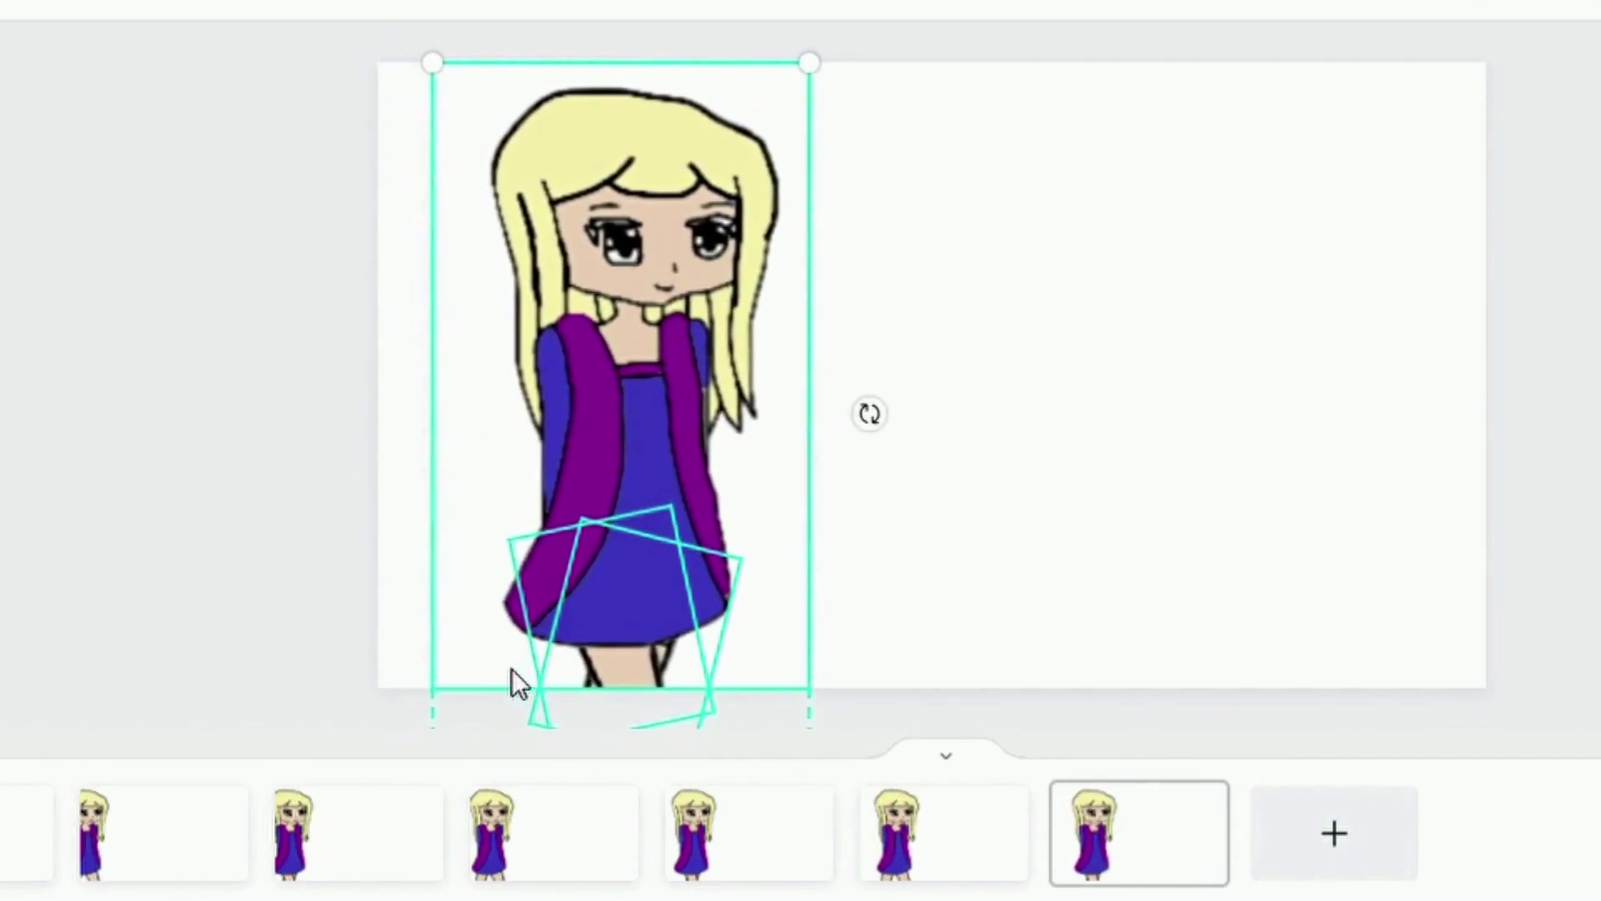
click(967, 651)
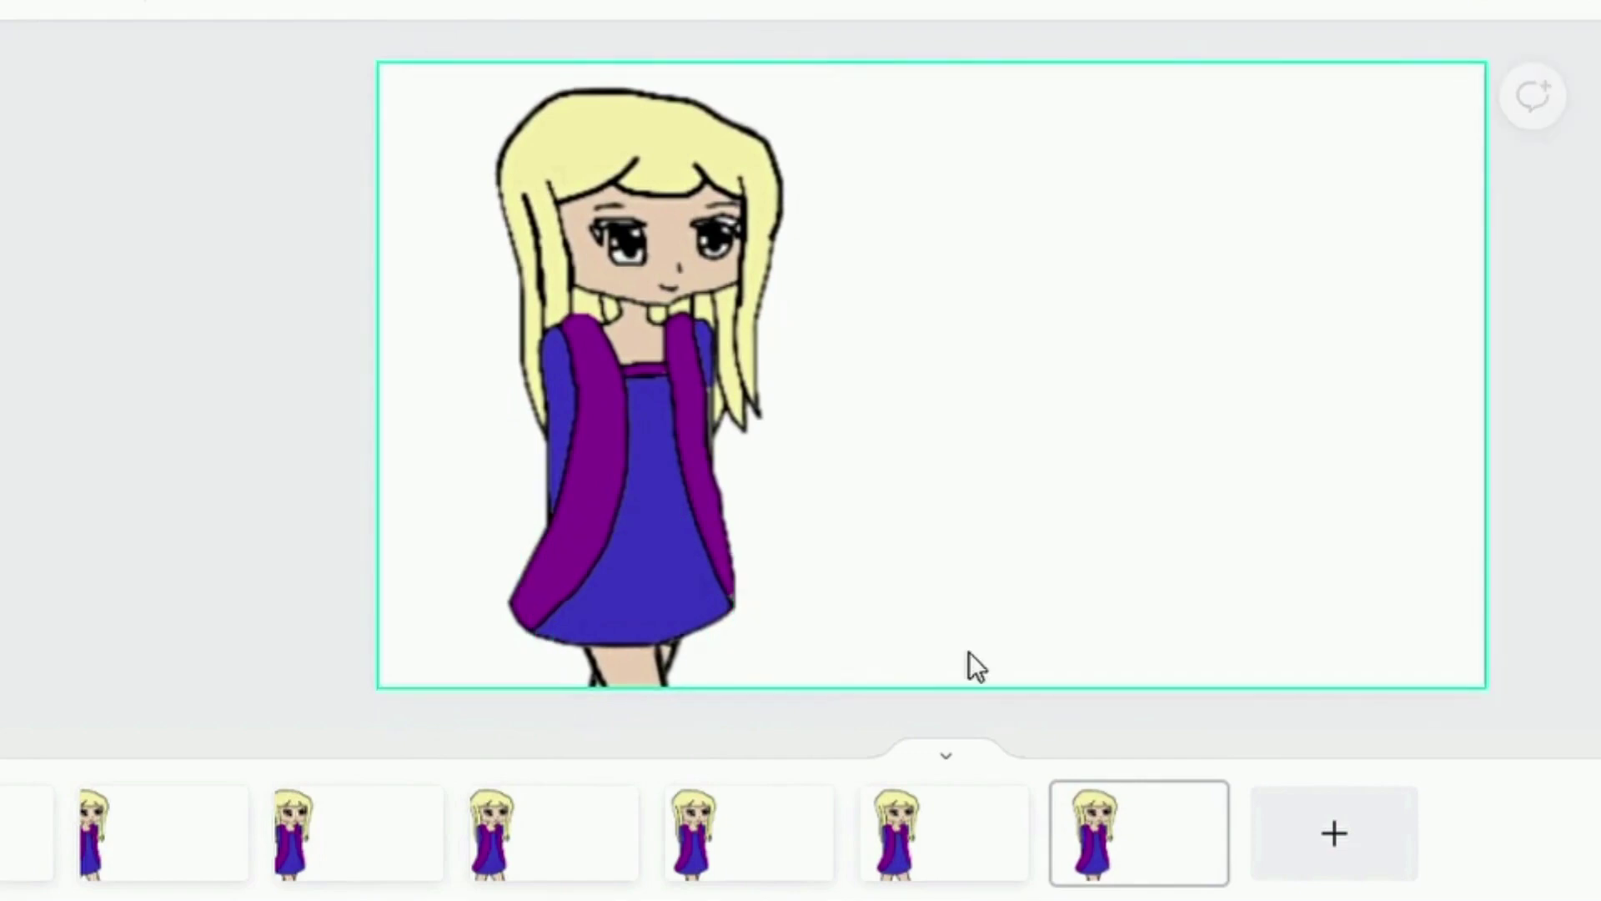
Step: Compare with the sixth page's position and nudge the seventh page's character and legs a little further right
click(913, 872)
key(Right)
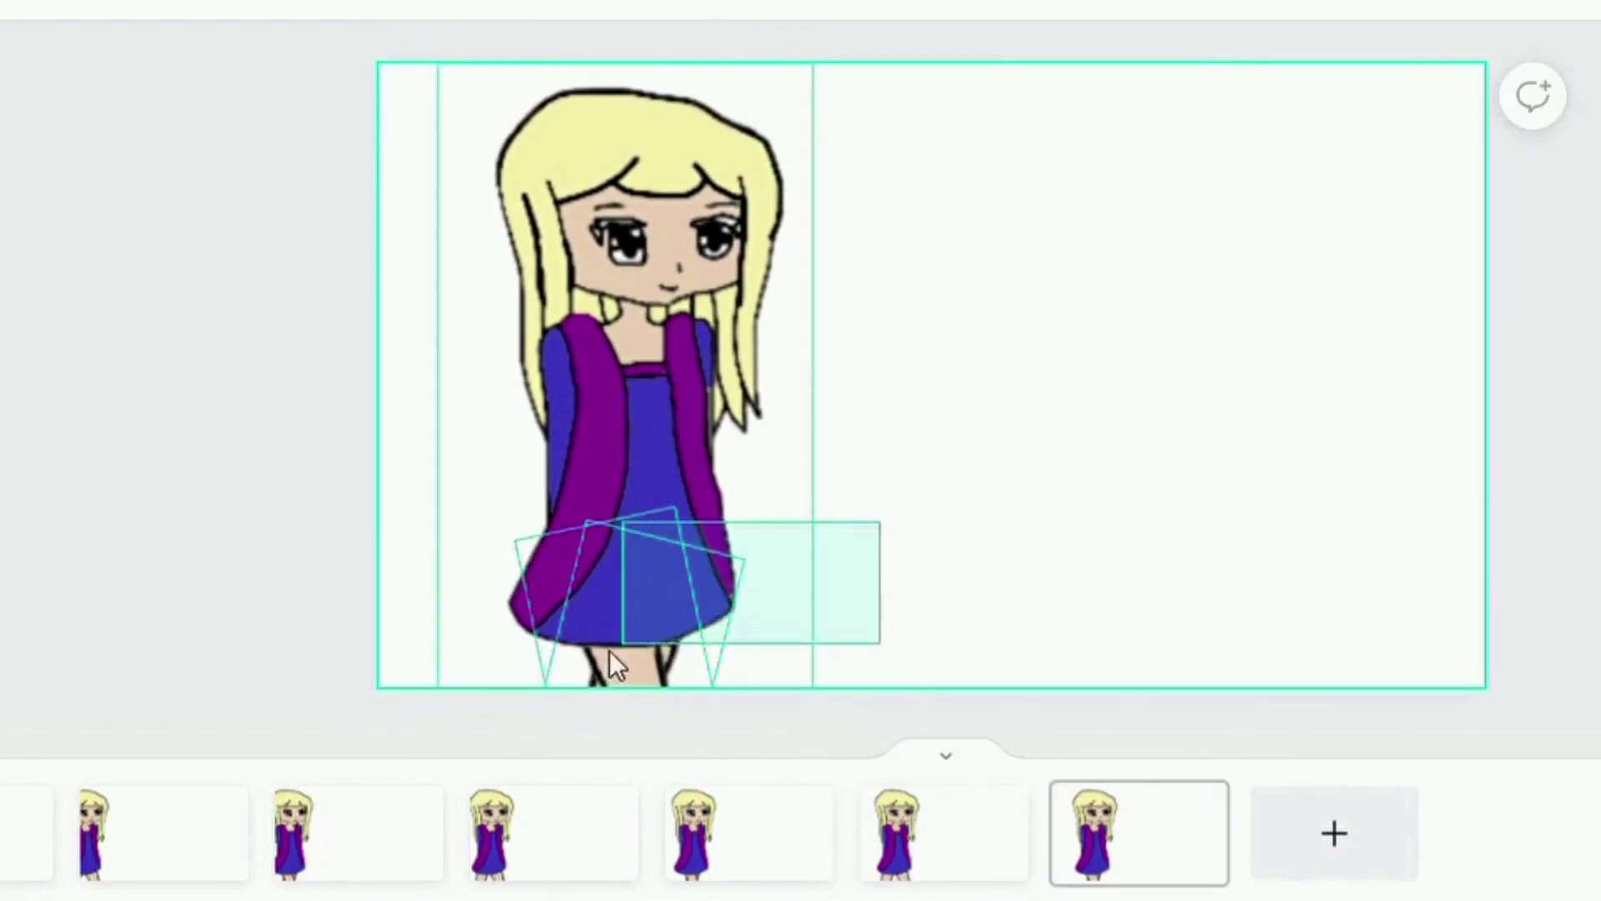
click(590, 653)
key(Right)
key(Right)
key(Right)
key(Right)
key(Right)
key(Right)
key(Right)
key(Right)
key(Right)
key(Right)
key(Right)
key(Right)
key(Right)
key(Right)
key(Right)
key(Right)
key(Right)
key(Right)
key(Right)
key(Right)
key(Right)
key(Right)
key(Right)
key(Right)
key(Right)
key(Right)
key(Right)
key(Right)
key(Right)
key(Right)
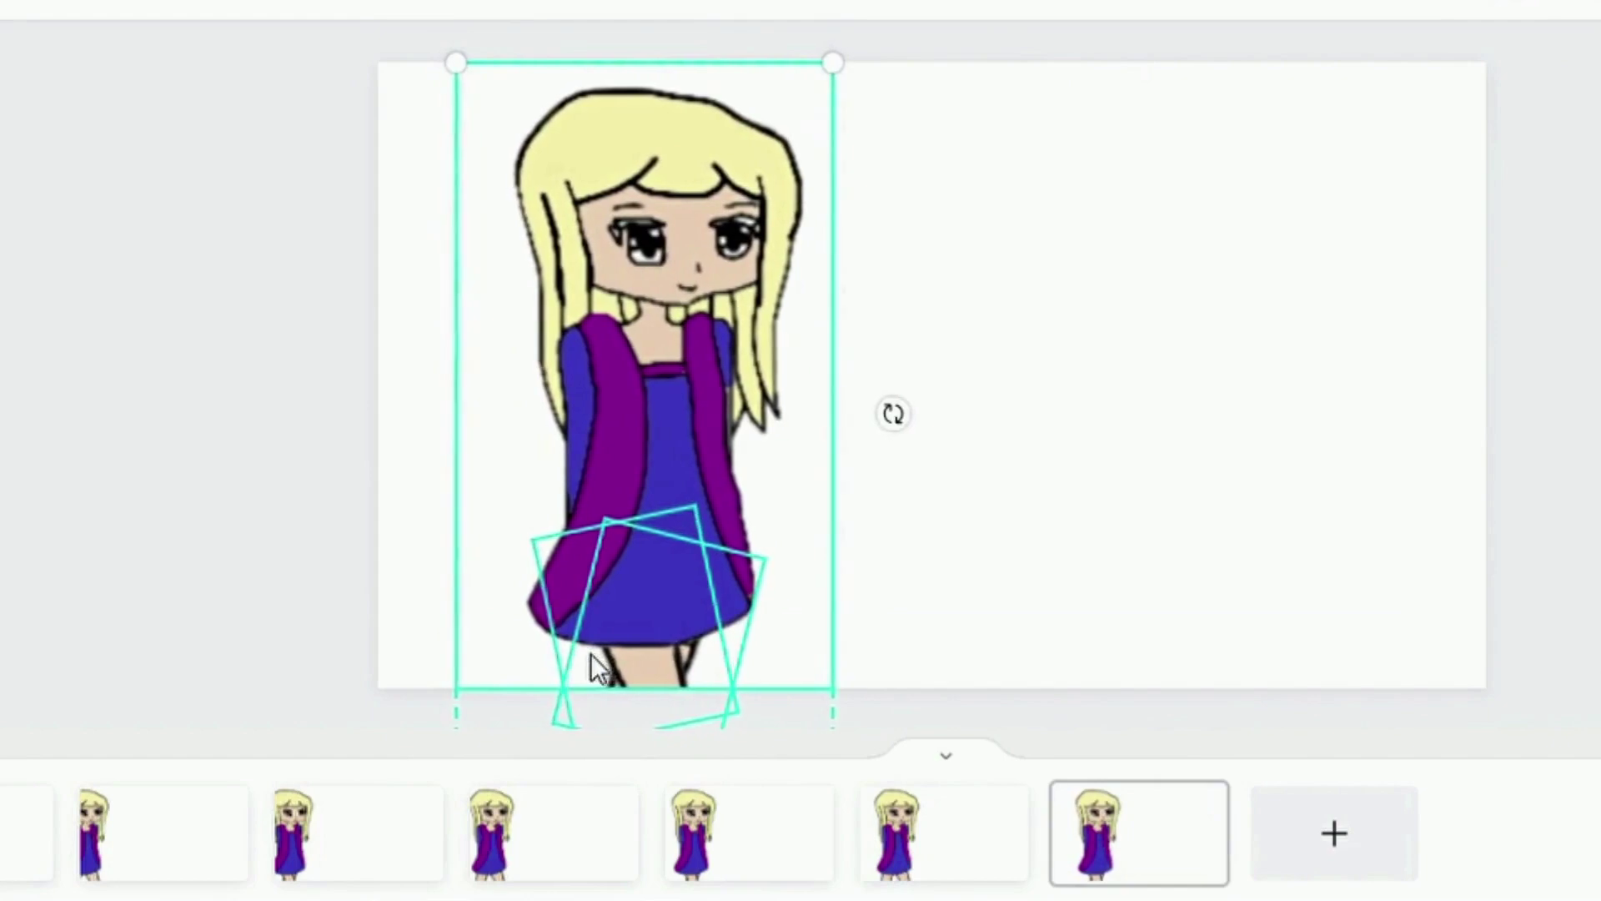
click(972, 641)
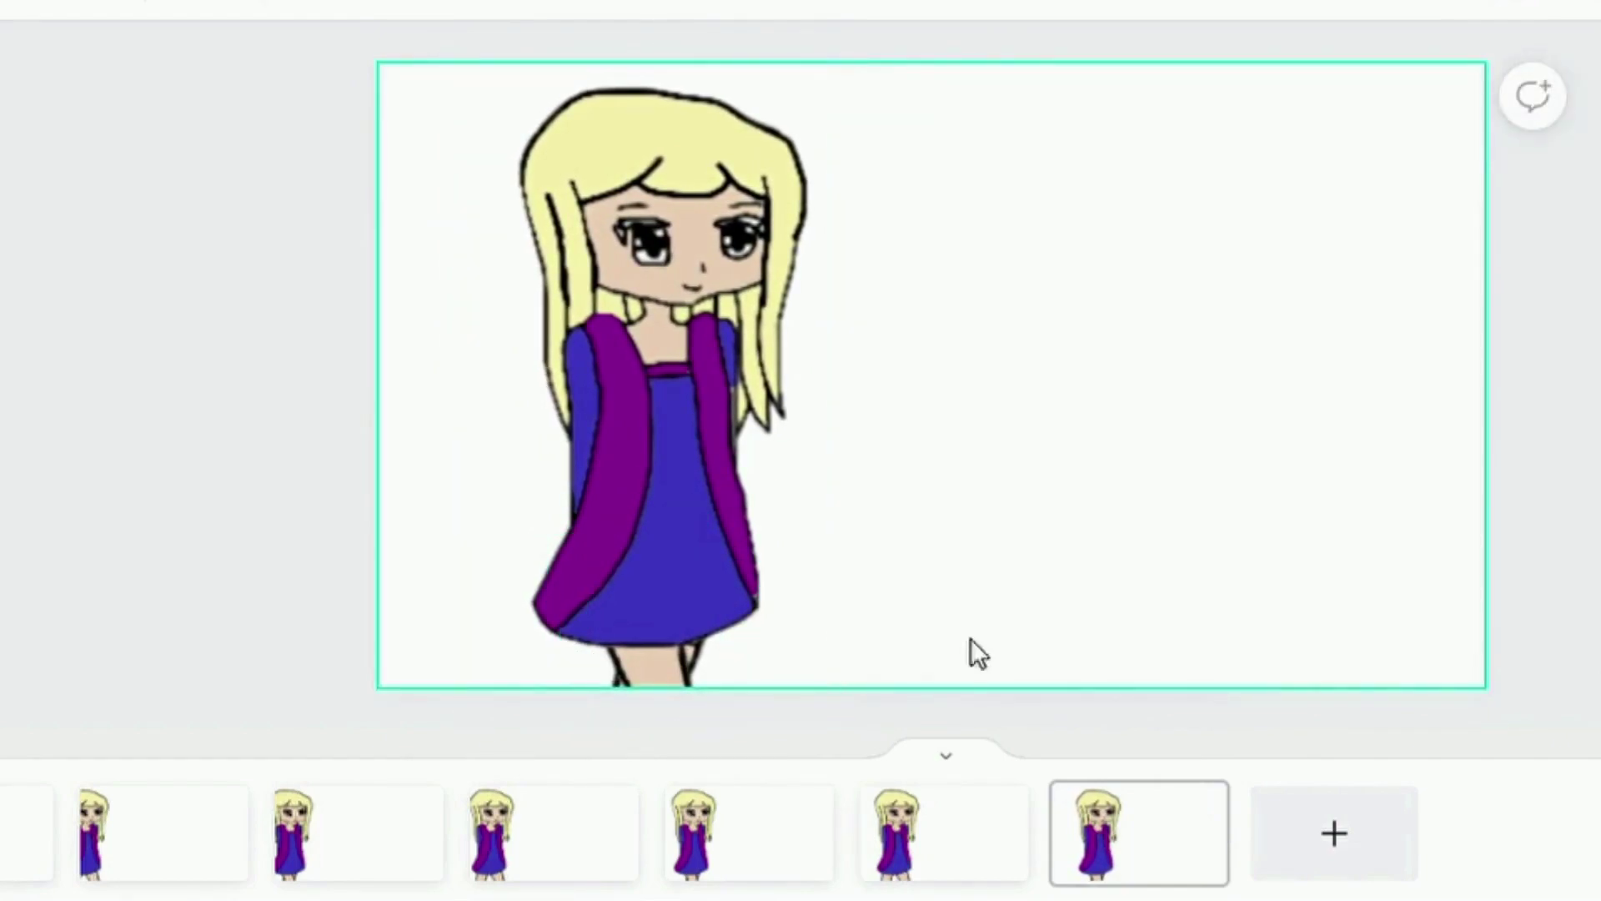
click(918, 822)
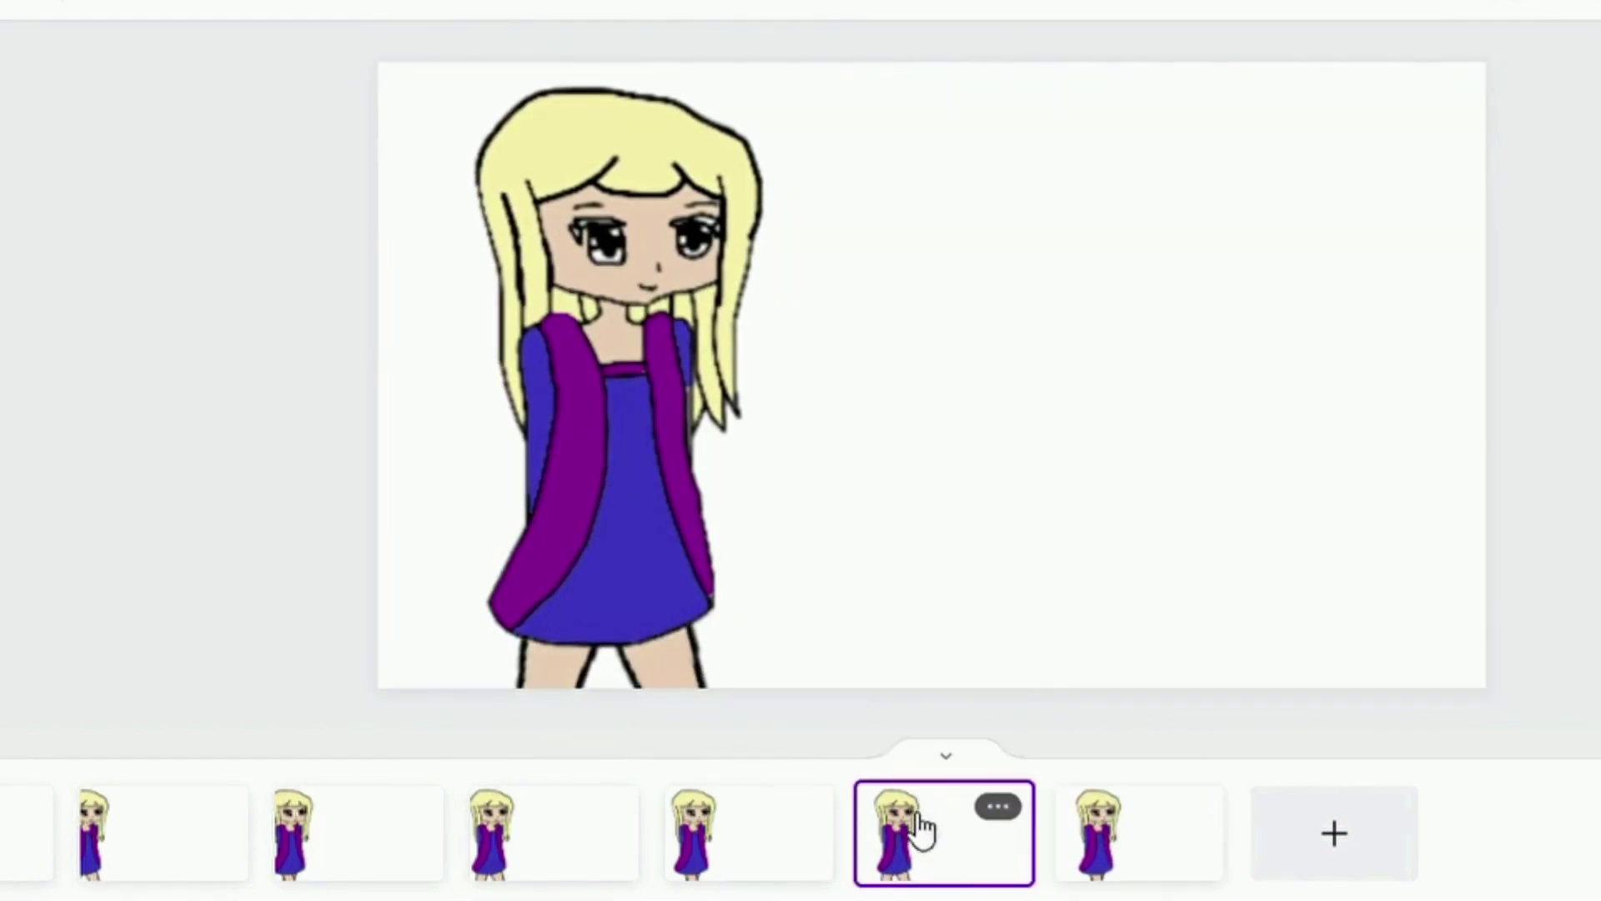
key(Right)
click(921, 825)
key(Right)
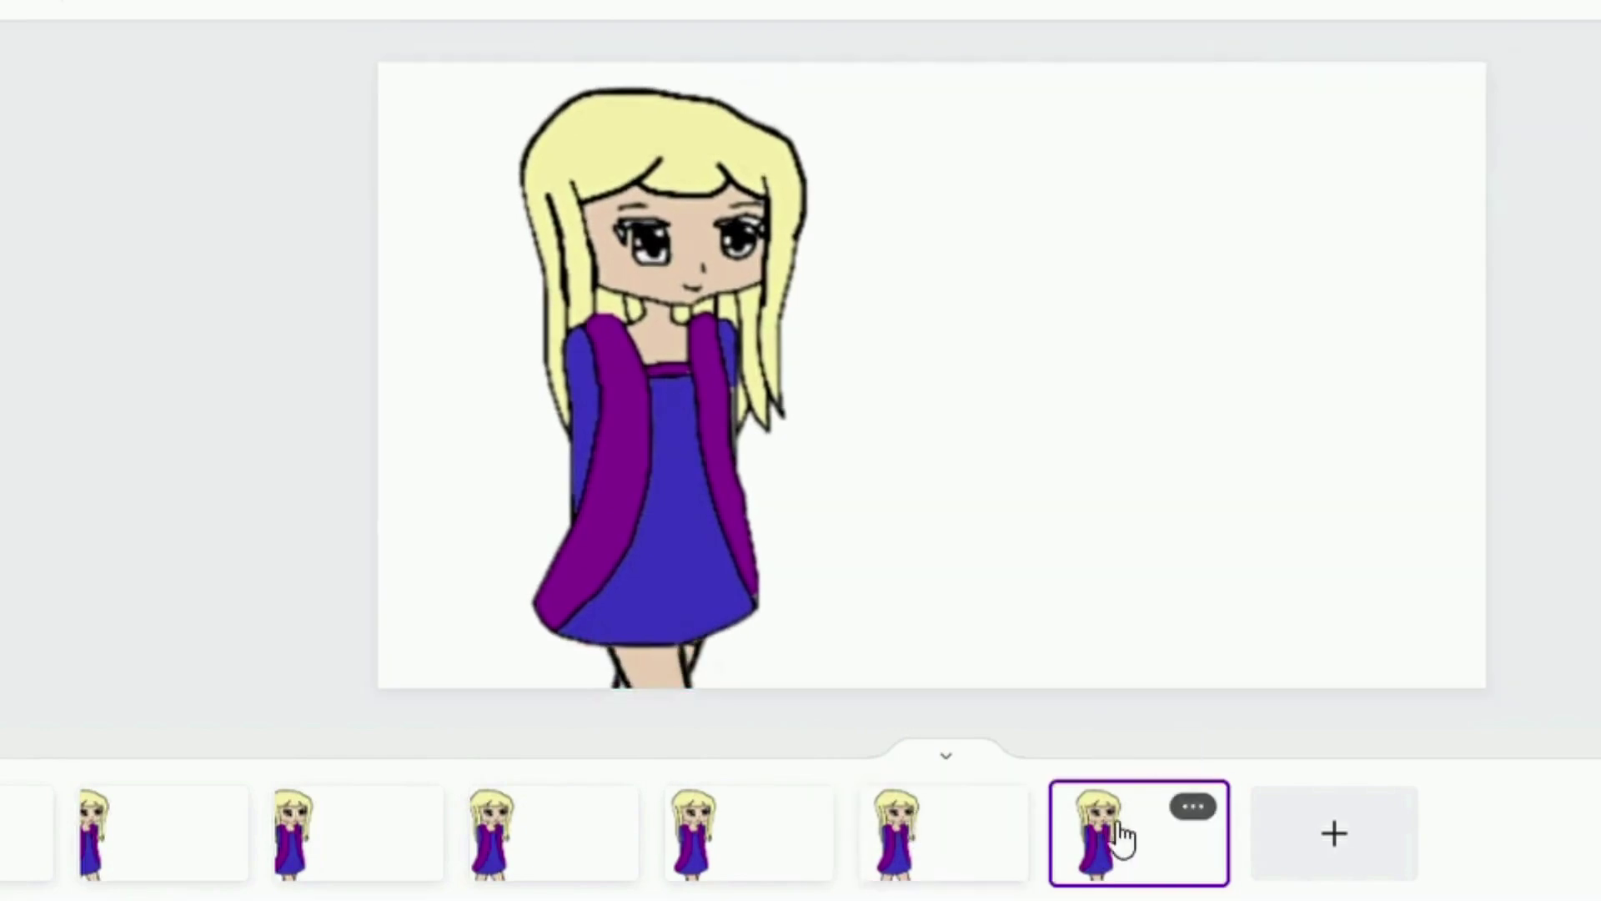
Step: Duplicate the sixth page and move the copy to the end of the sequence as the eighth page
click(970, 859)
click(998, 809)
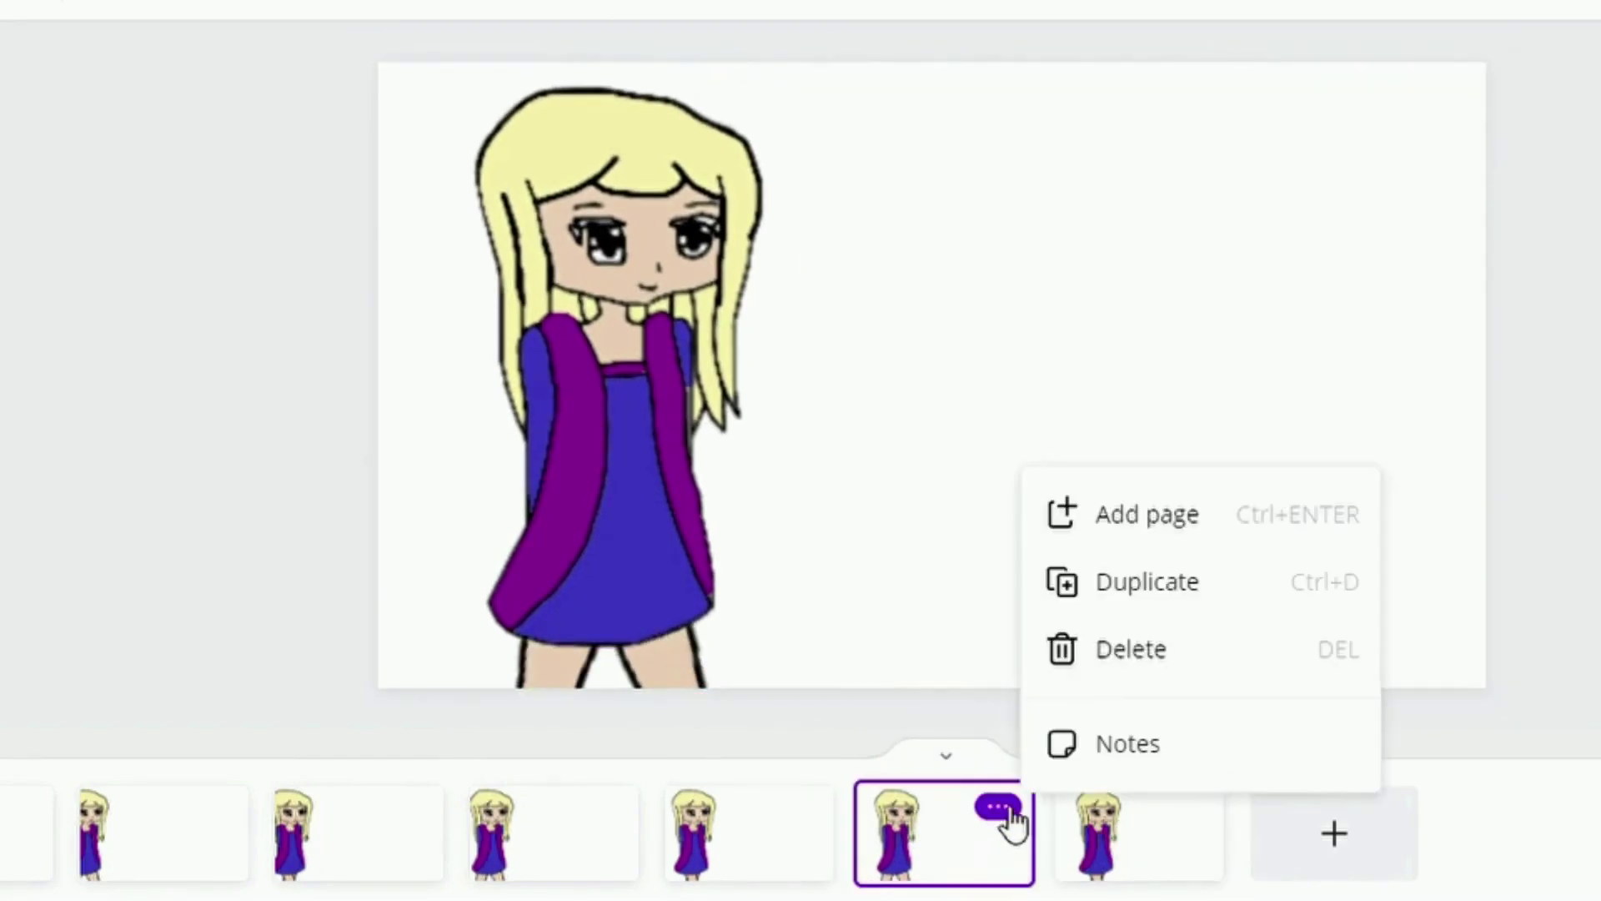
click(1182, 587)
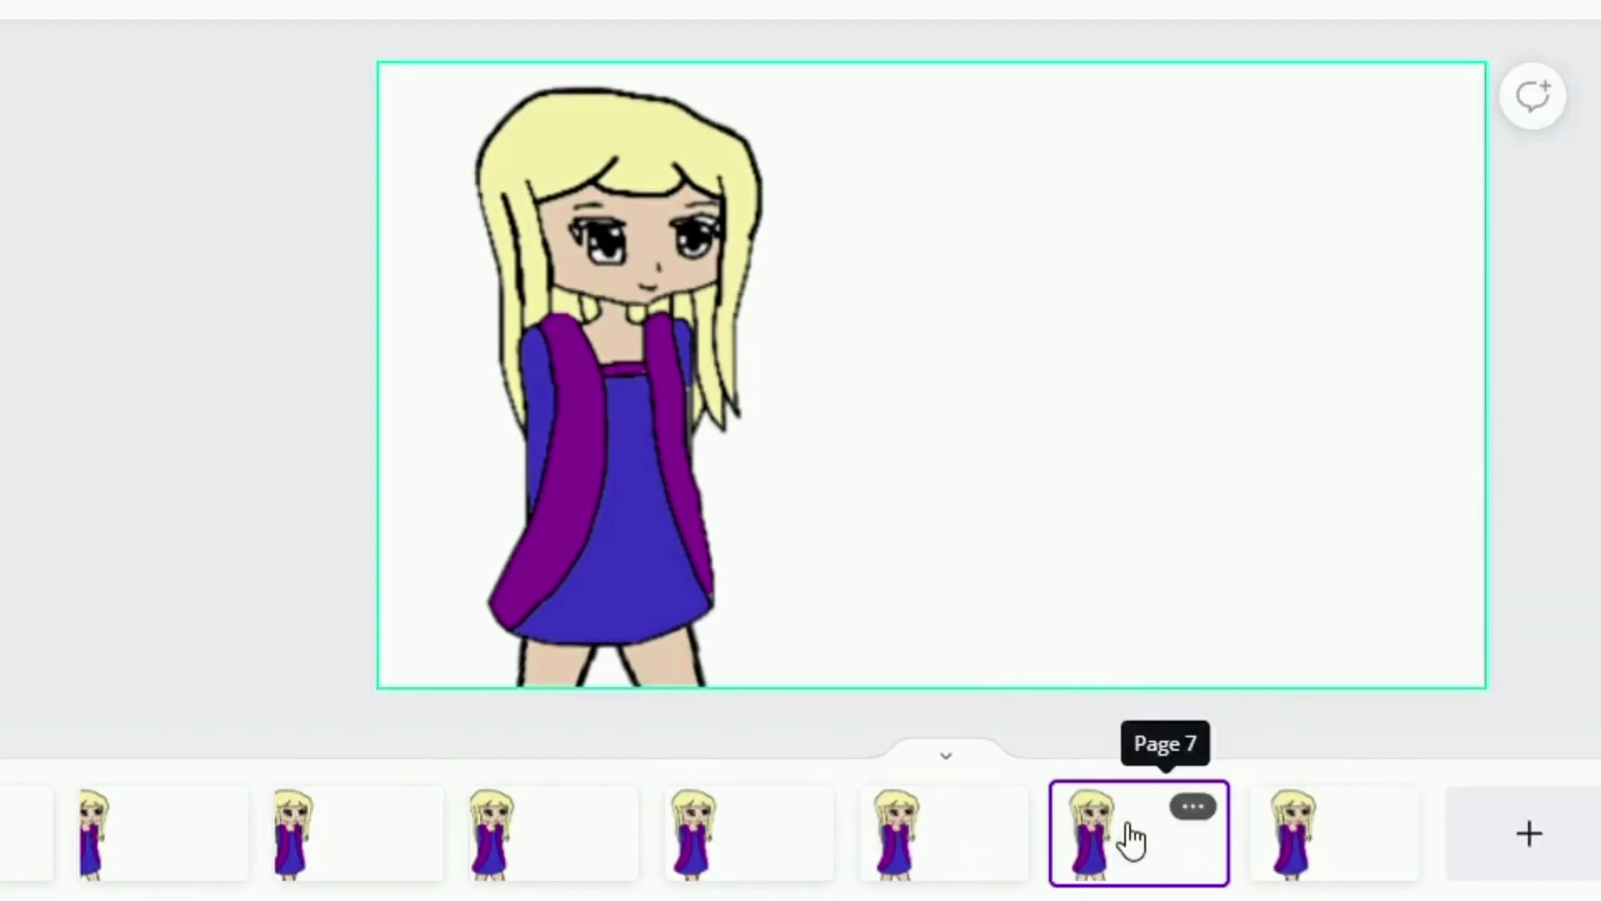
drag(1133, 838, 1472, 821)
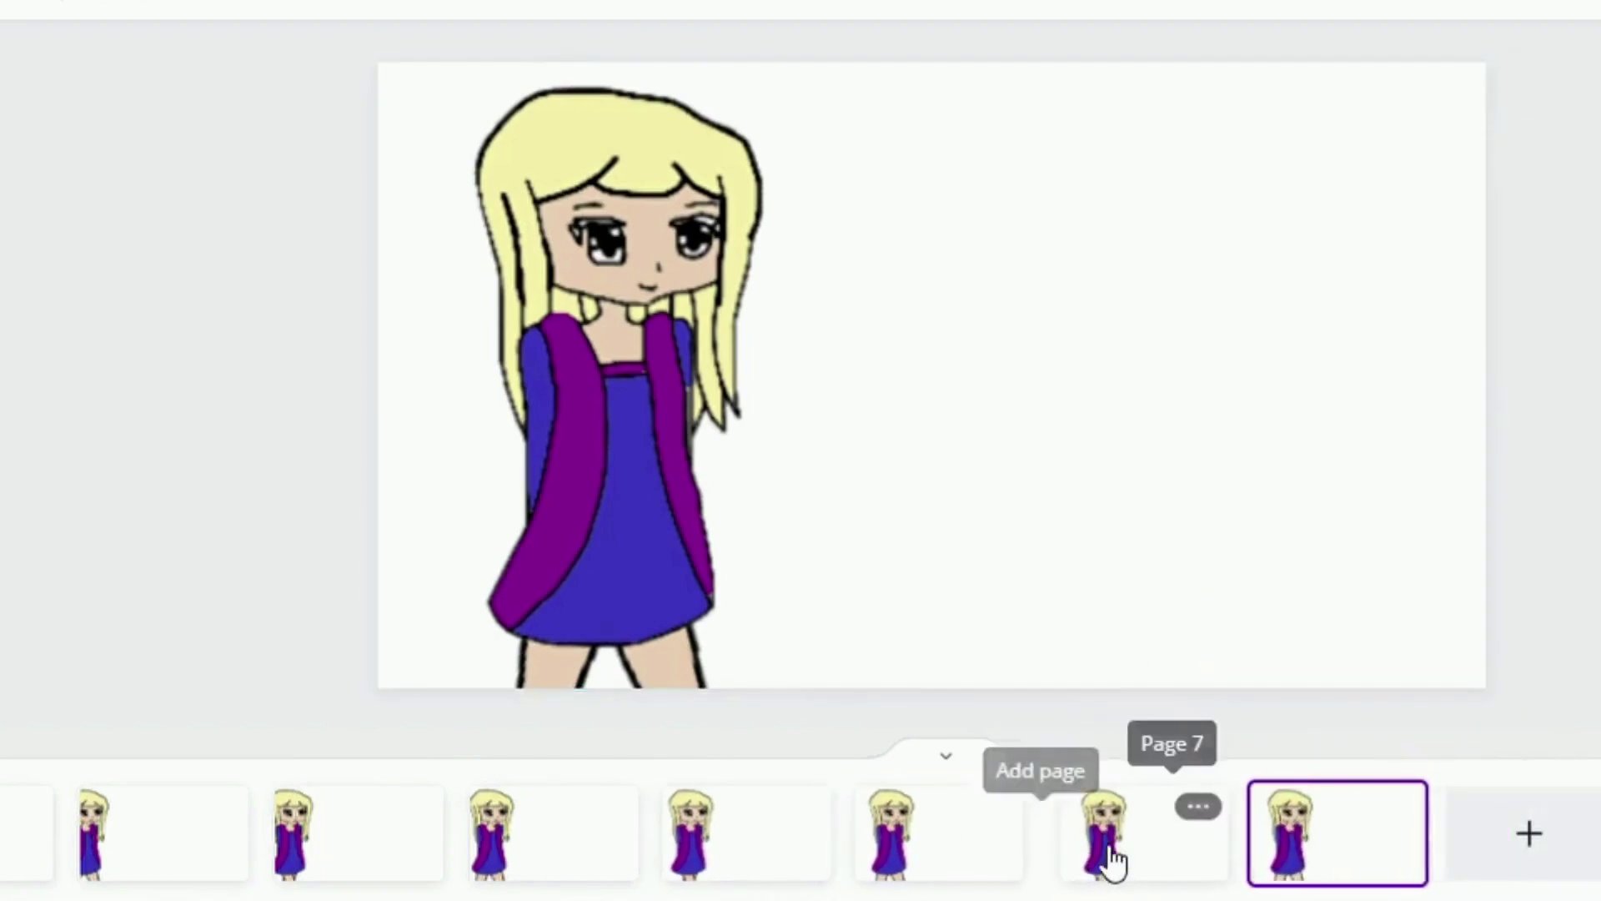
Step: Compare the seventh and eighth pages and nudge the eighth page's character and both legs right, just past her seventh-page position
click(1126, 857)
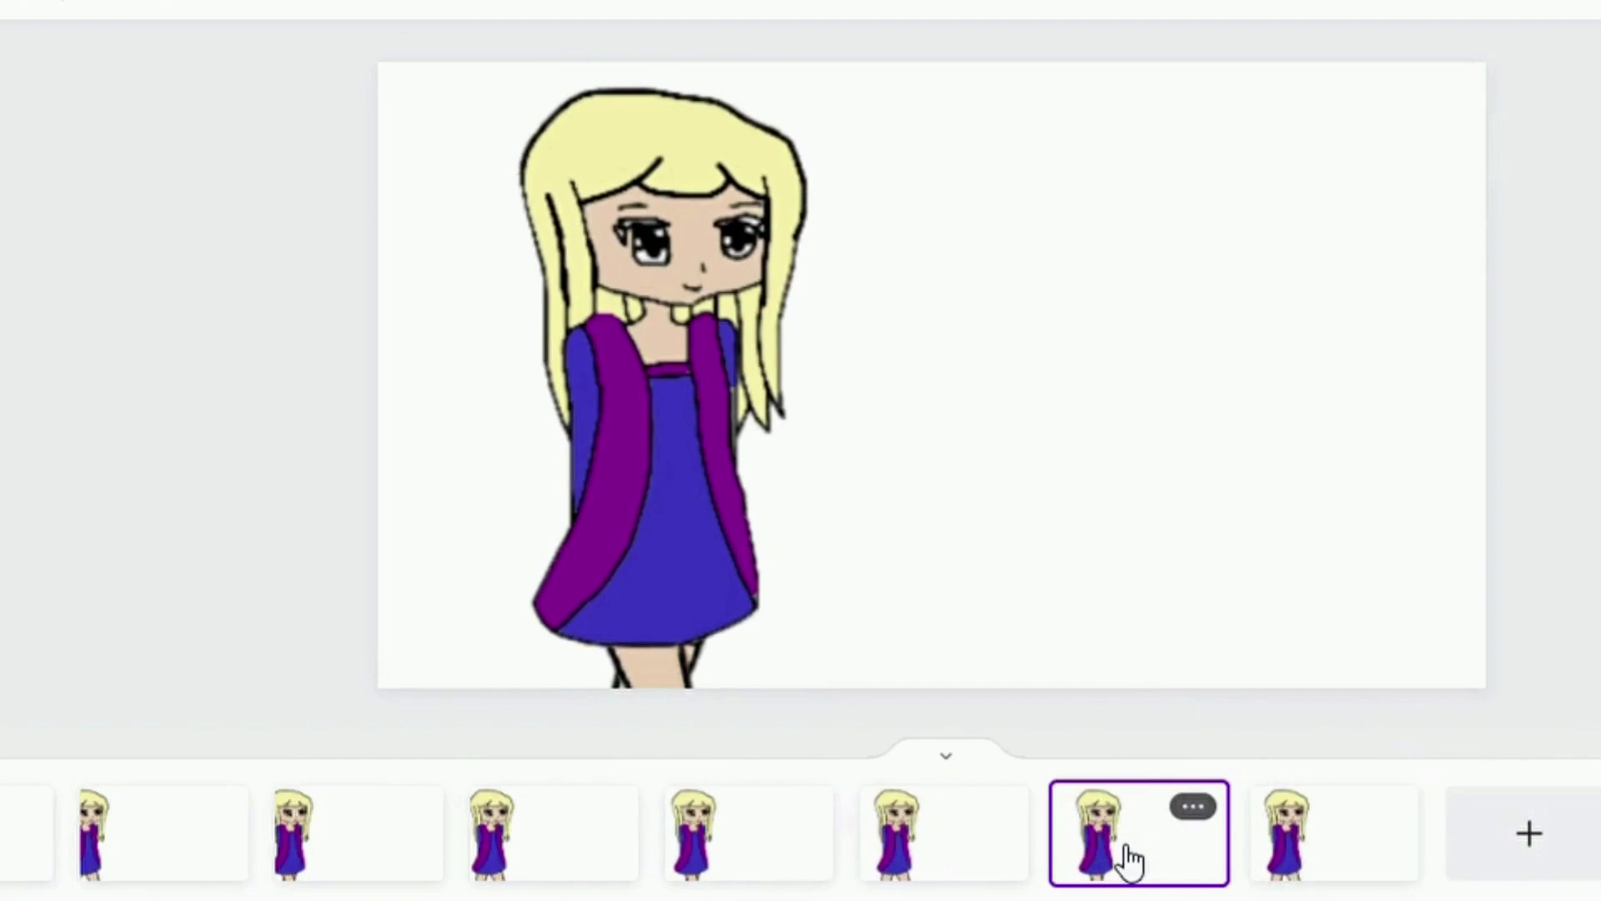
click(1316, 851)
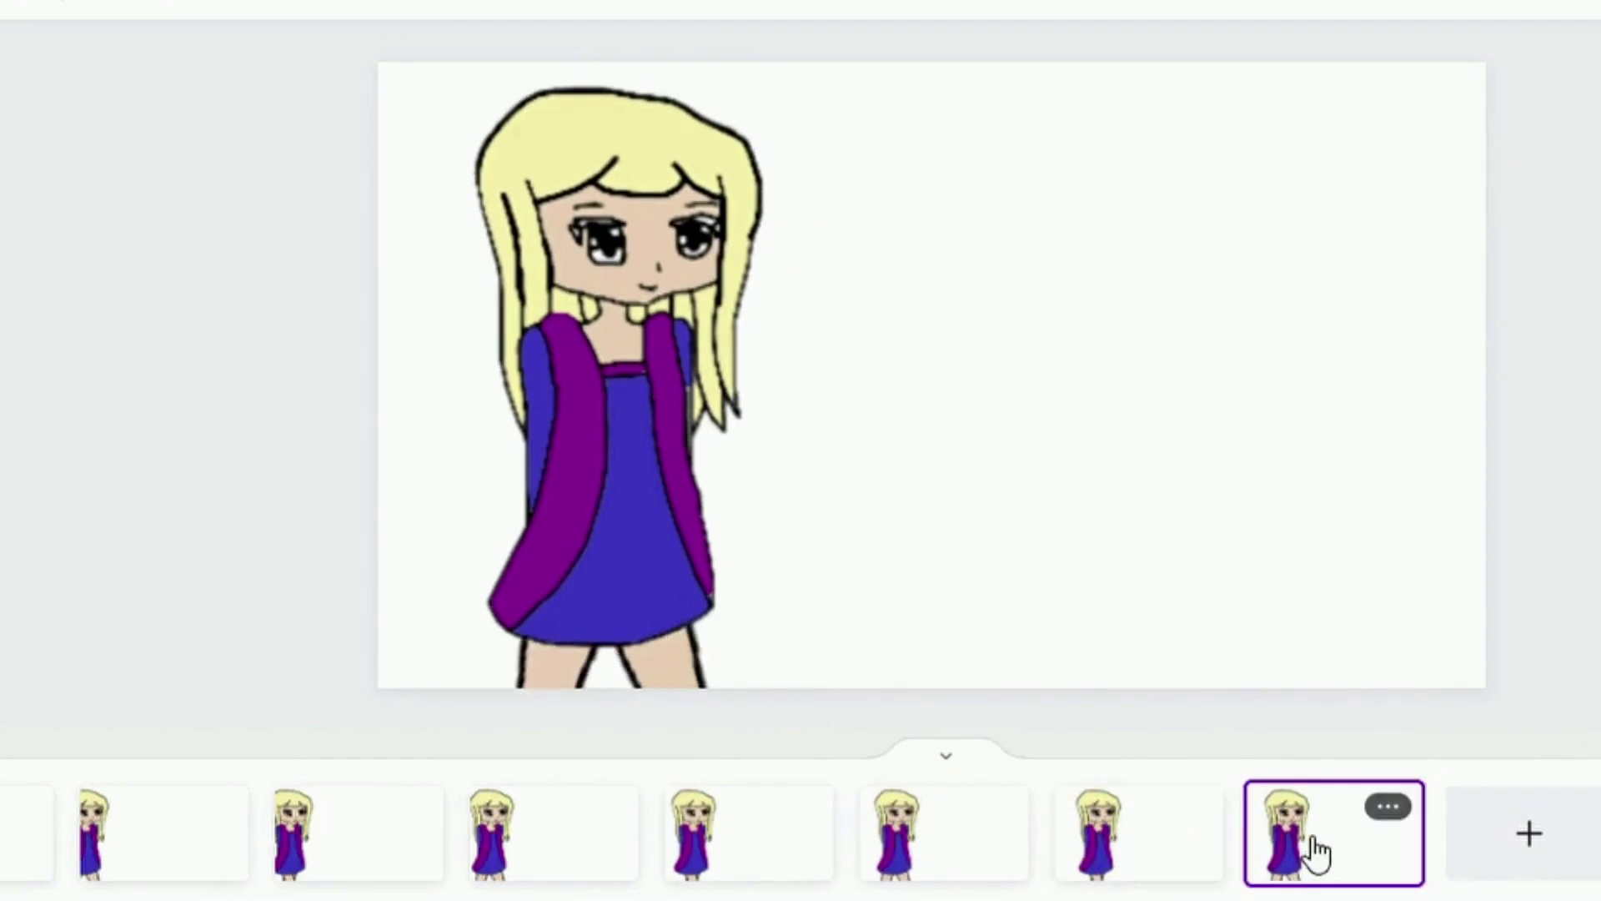
click(1115, 876)
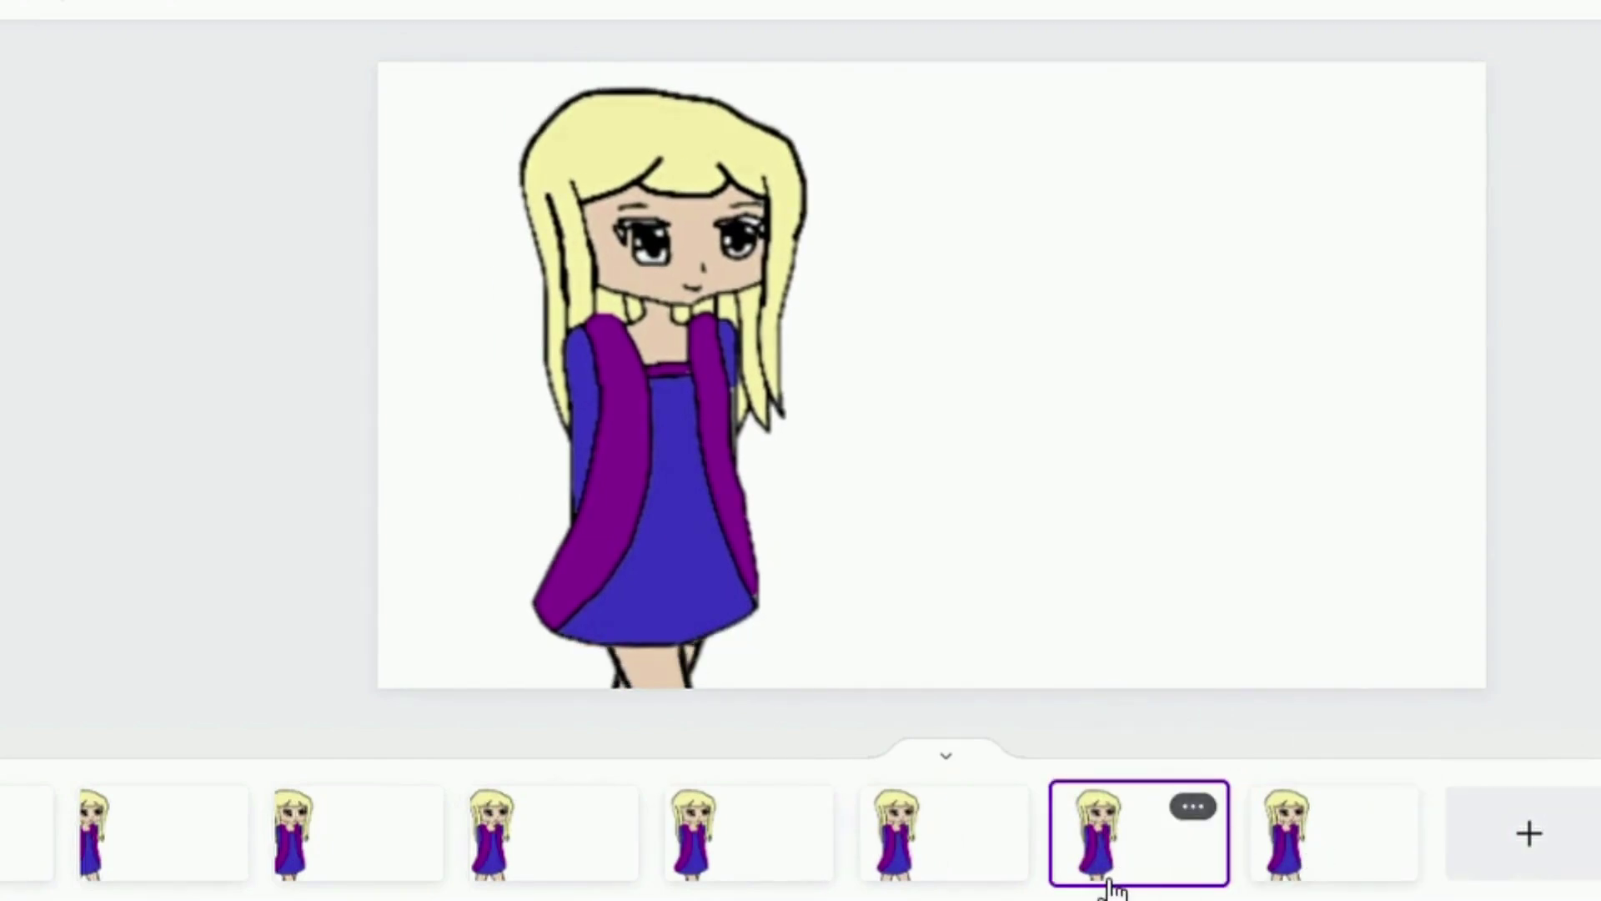
key(Right)
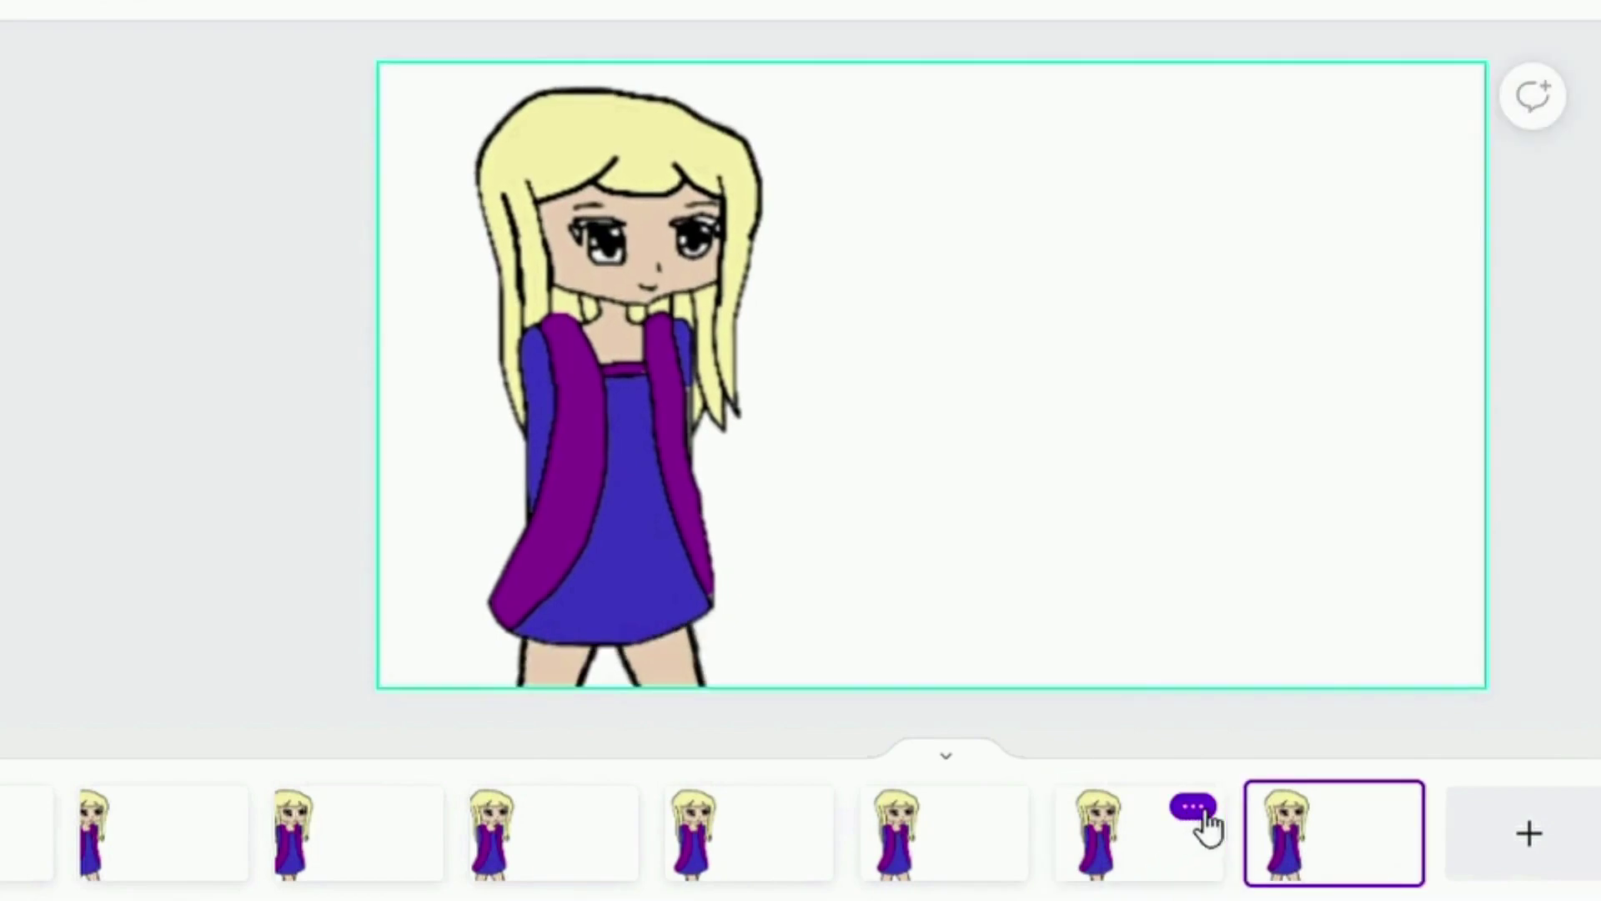
drag(940, 525, 554, 659)
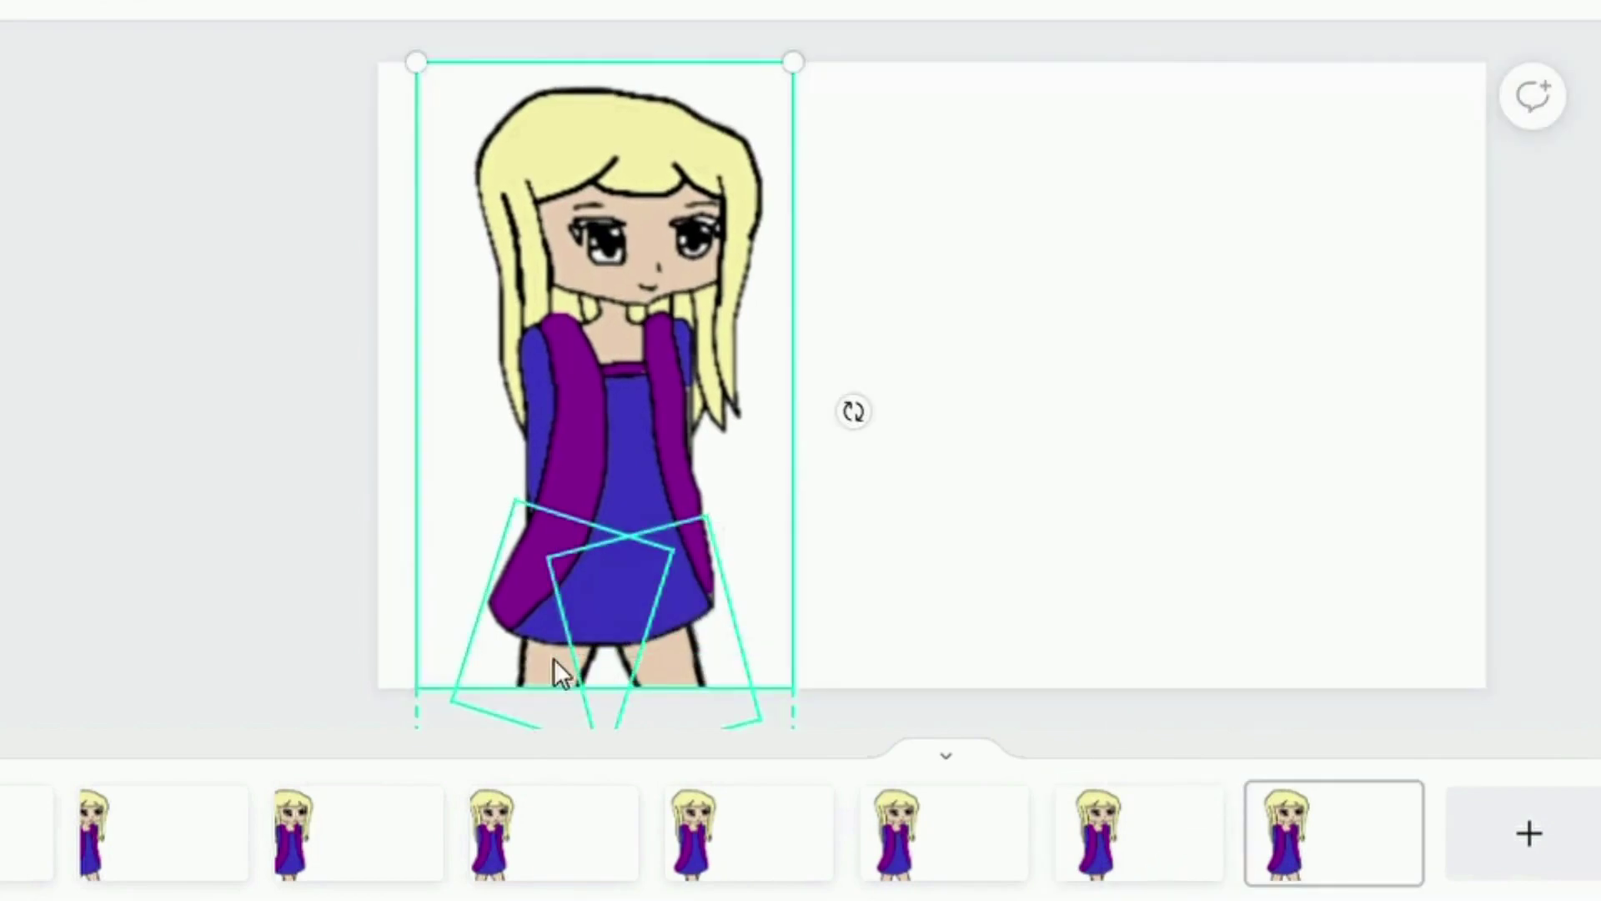
key(Right)
key(Right)
key(Right)
key(Right)
key(Right)
key(Right)
key(Right)
key(Right)
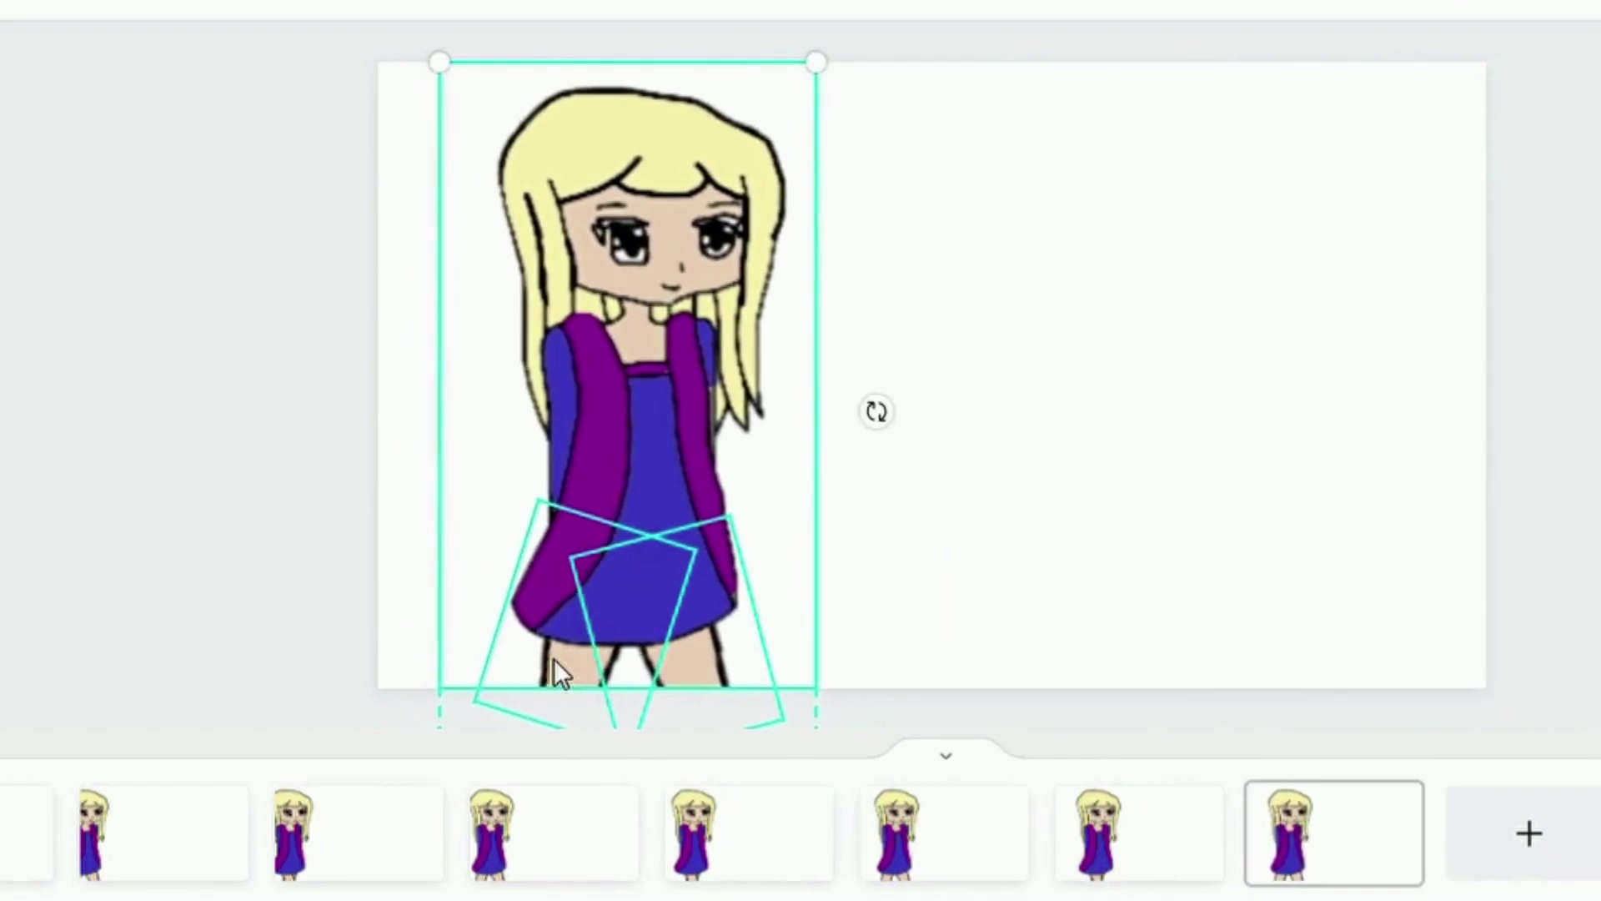
key(Right)
key(Right)
key(Right)
key(Right)
key(Right)
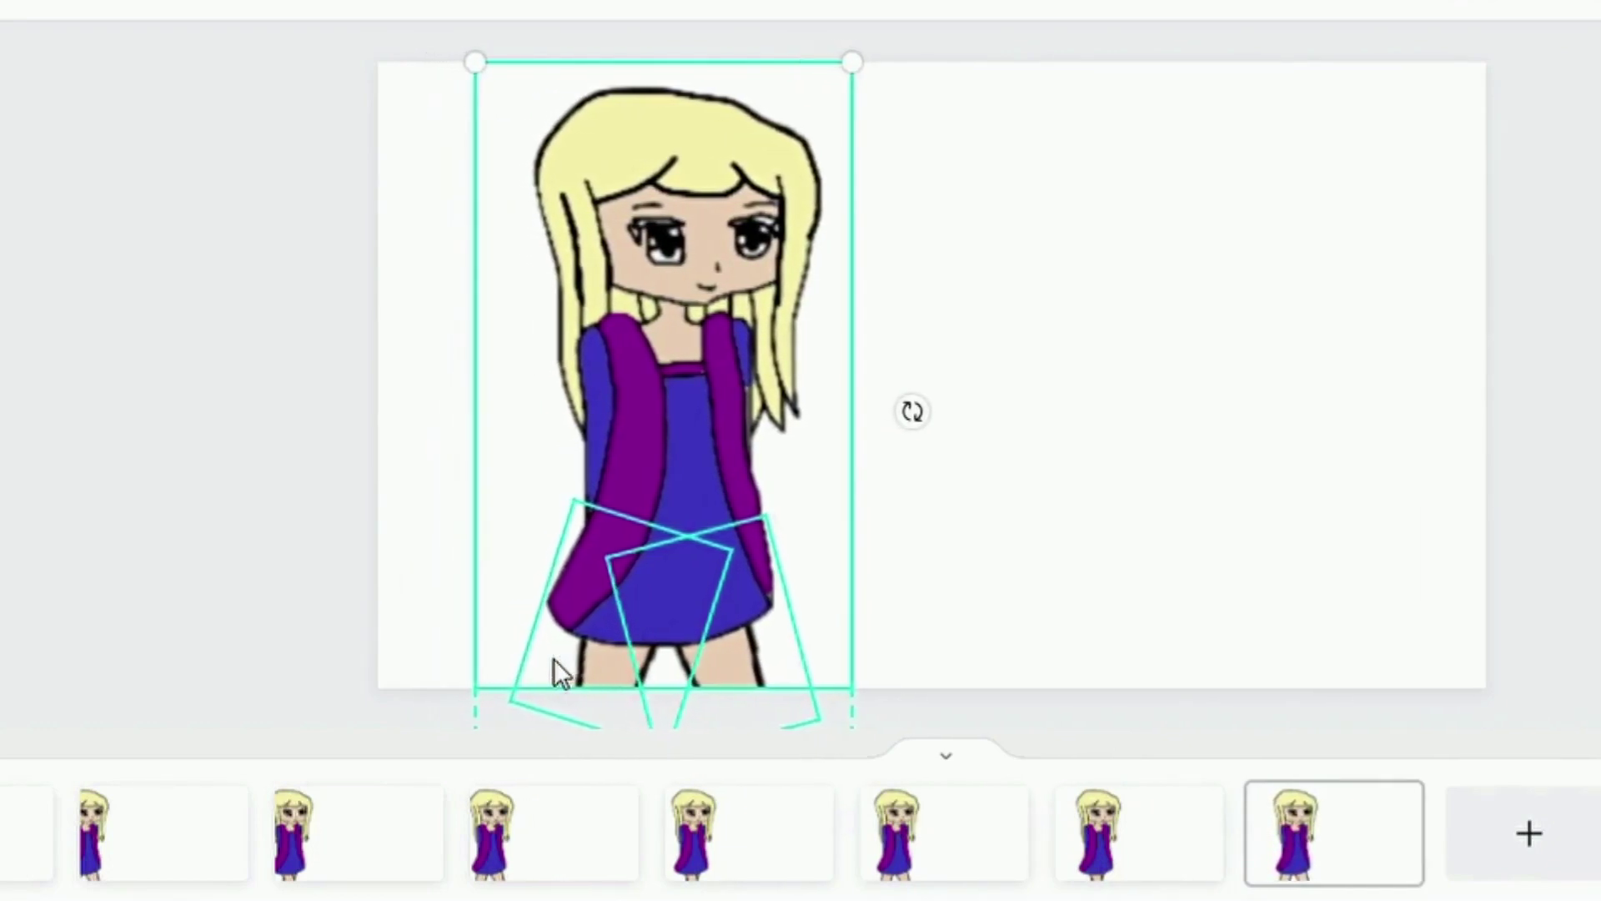
click(1038, 598)
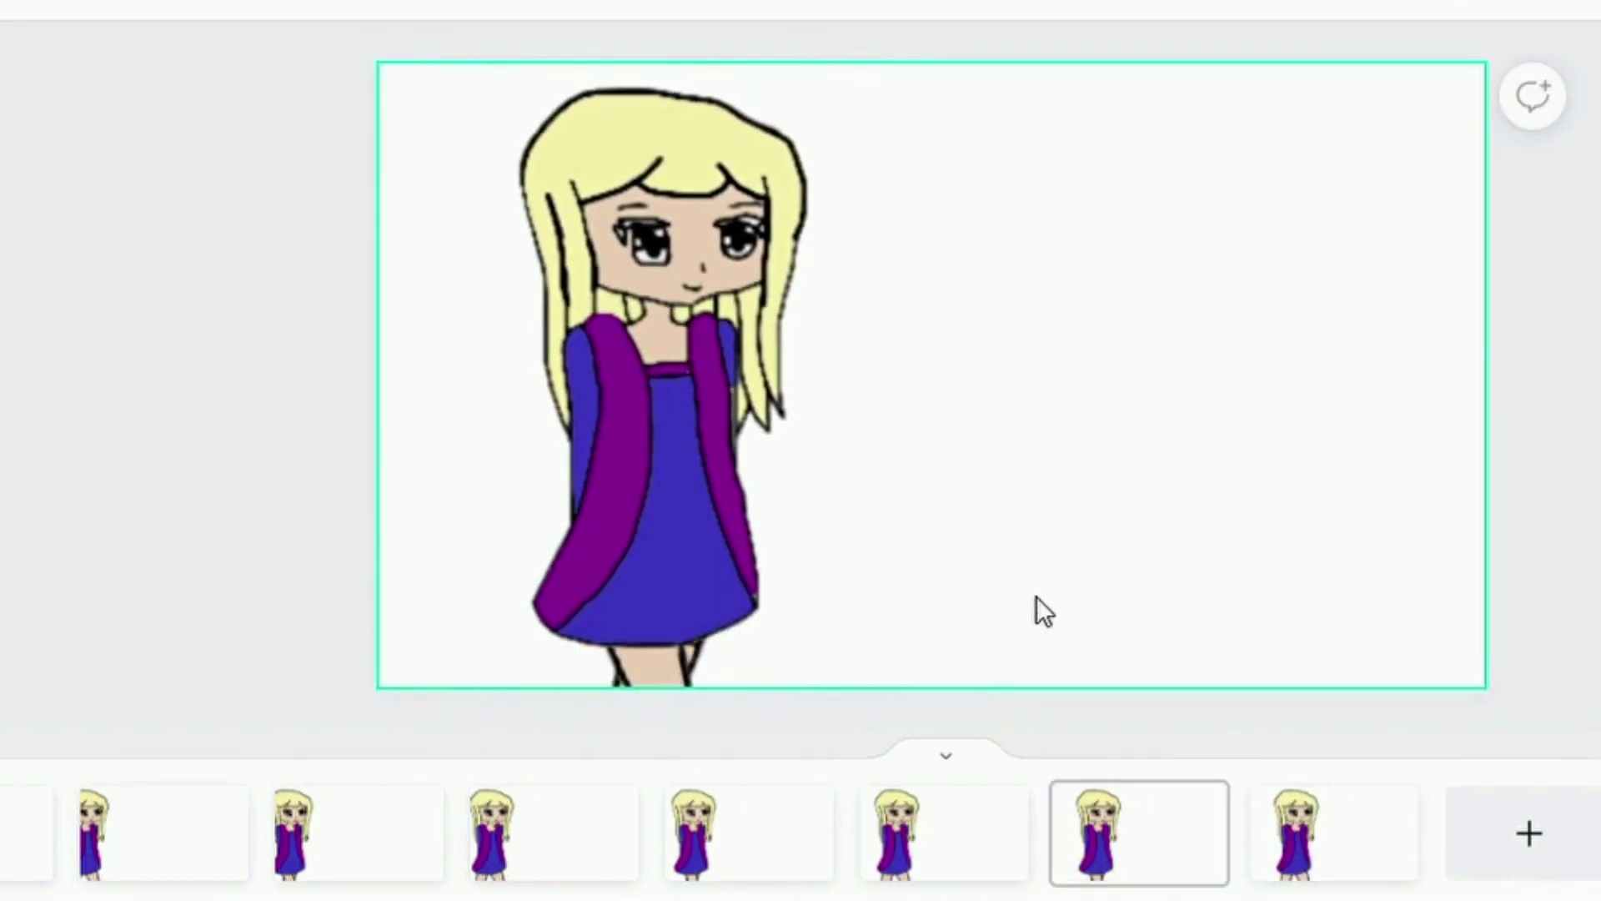
Step: Nudge the eighth page's character and both legs further right to widen the stride from the seventh page
click(591, 644)
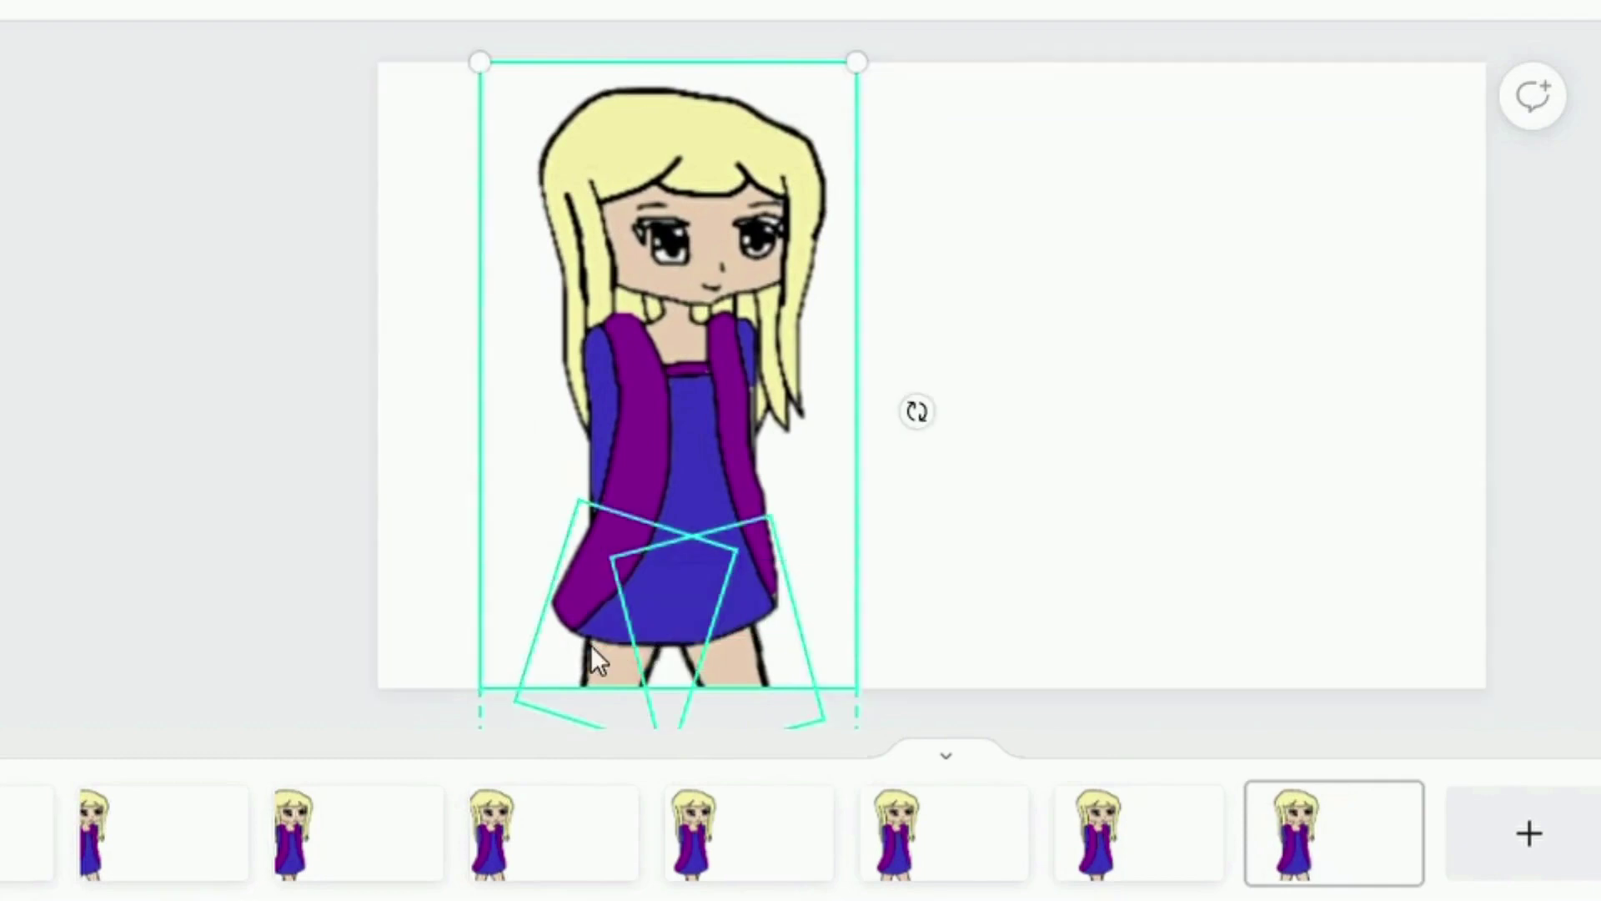
key(Right)
key(Right)
key(Right)
key(Right)
key(Right)
key(Right)
key(Right)
key(Right)
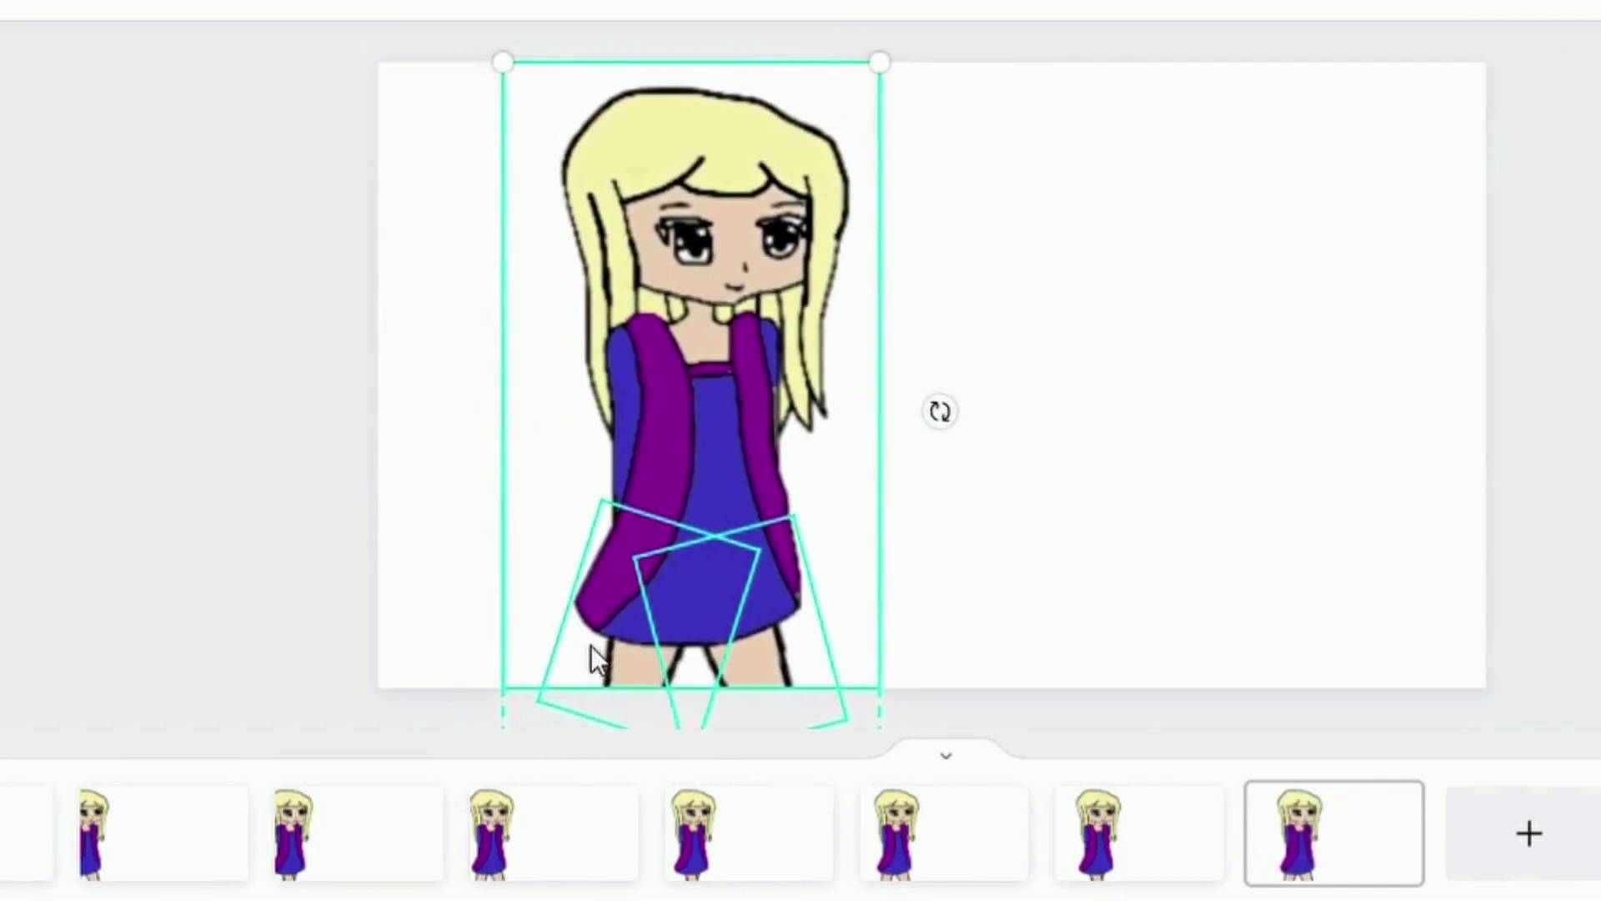
click(1041, 625)
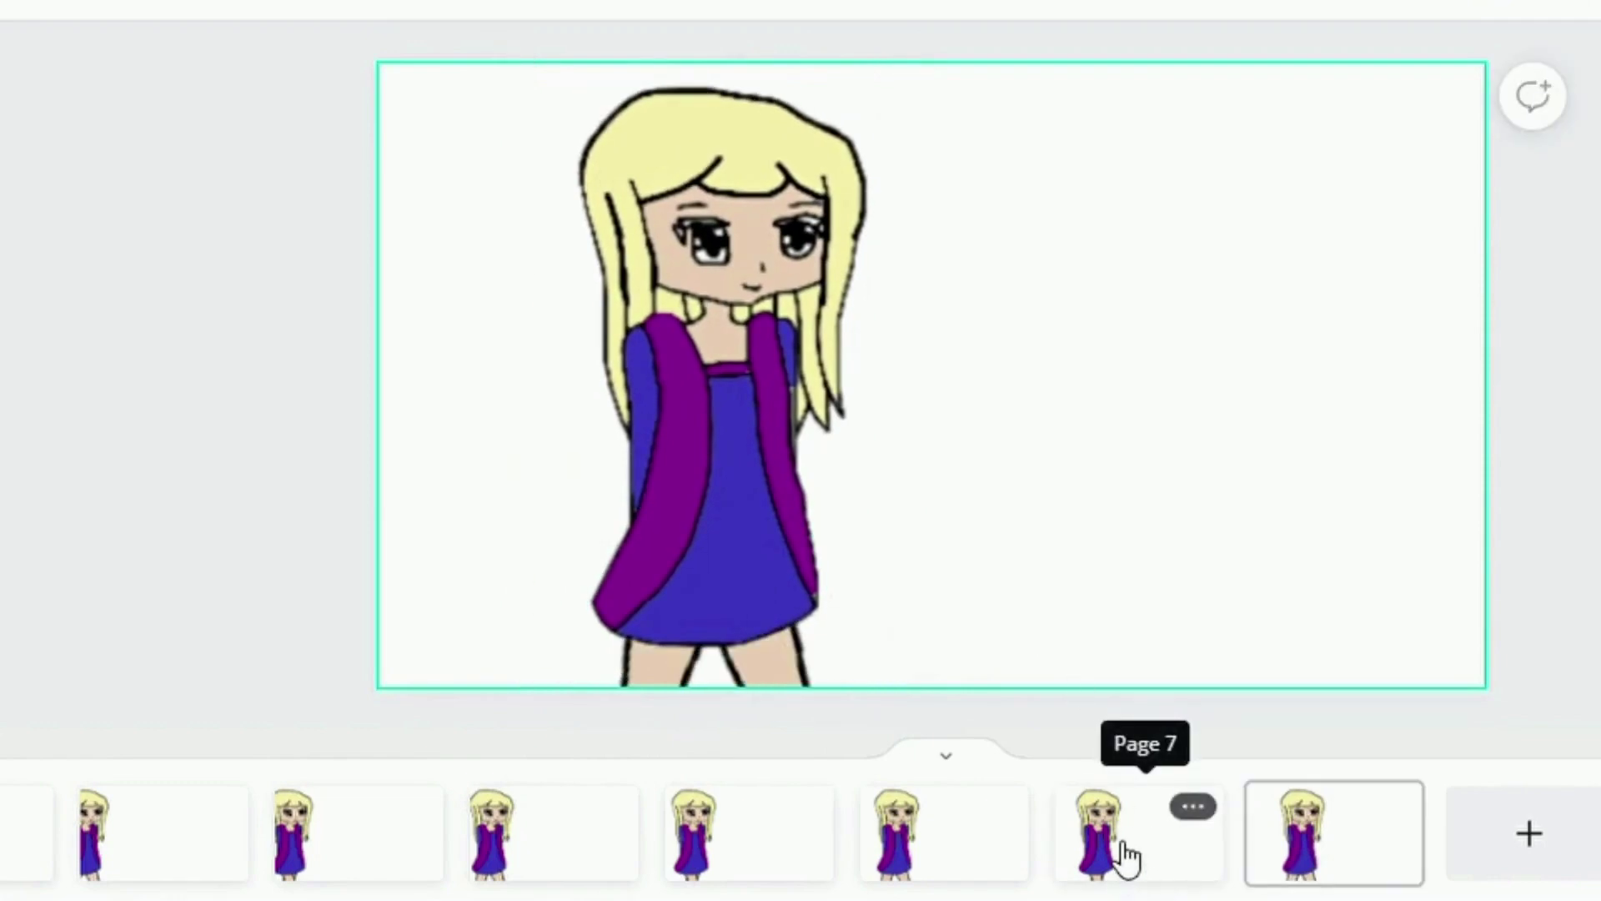
Step: Duplicate the seventh page and move the copy to the end of the sequence as the ninth page
click(1155, 834)
click(1193, 807)
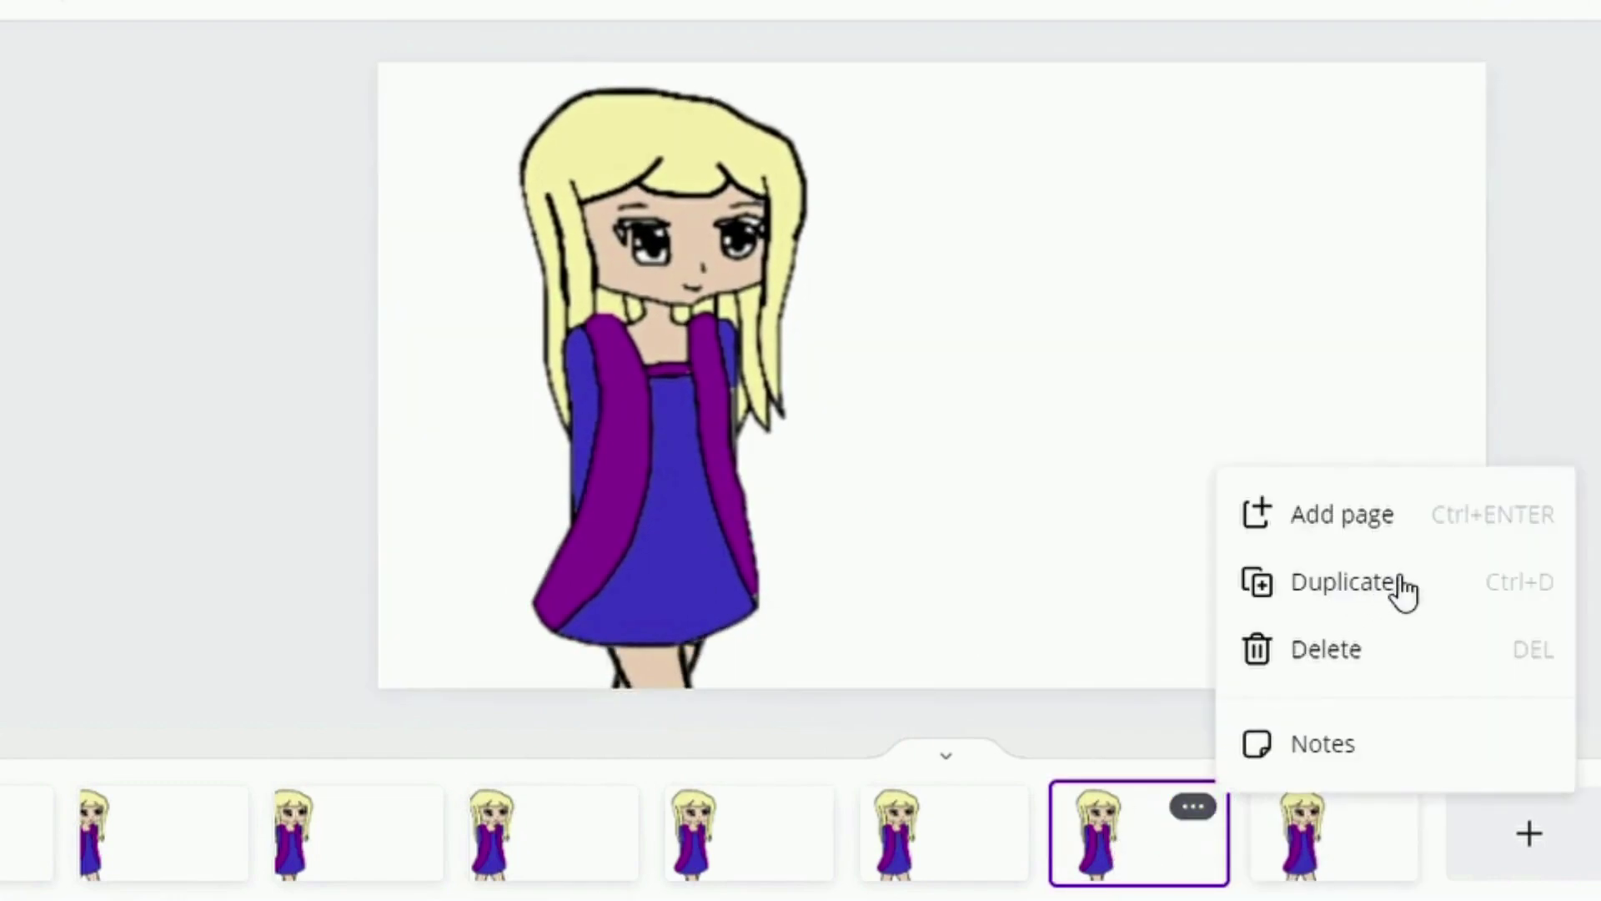
click(1406, 589)
drag(1570, 763, 1362, 718)
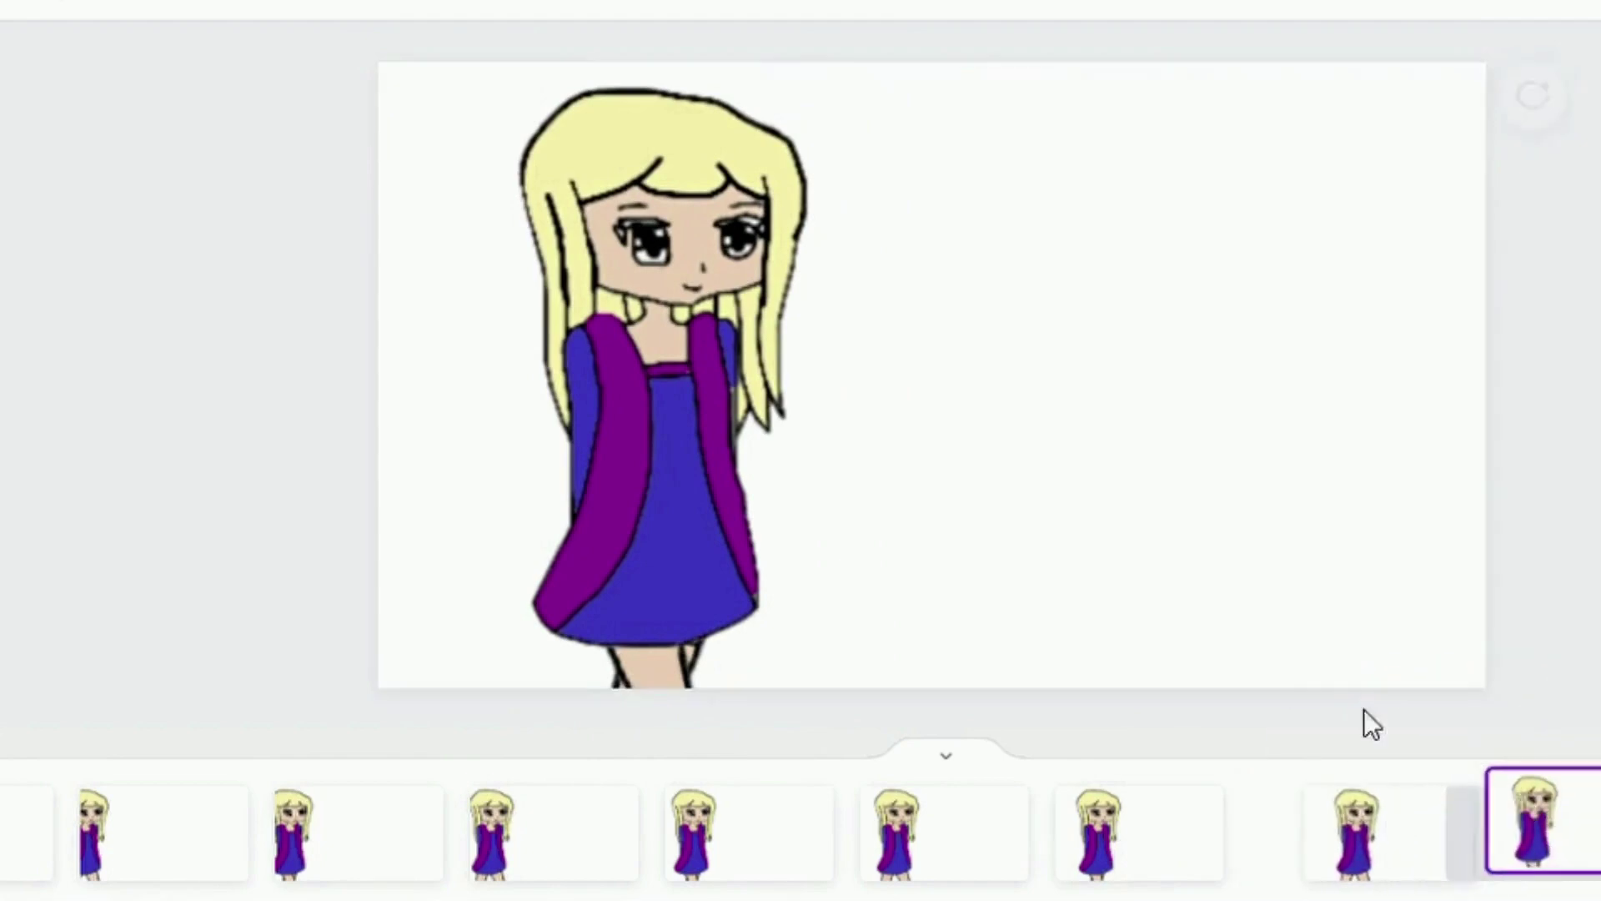
Step: On the ninth page, nudge the character and both legs right until she stands slightly further along than on the eighth page
click(589, 671)
key(Right)
key(Right)
key(Right)
key(Right)
key(Right)
key(Right)
key(Right)
key(Right)
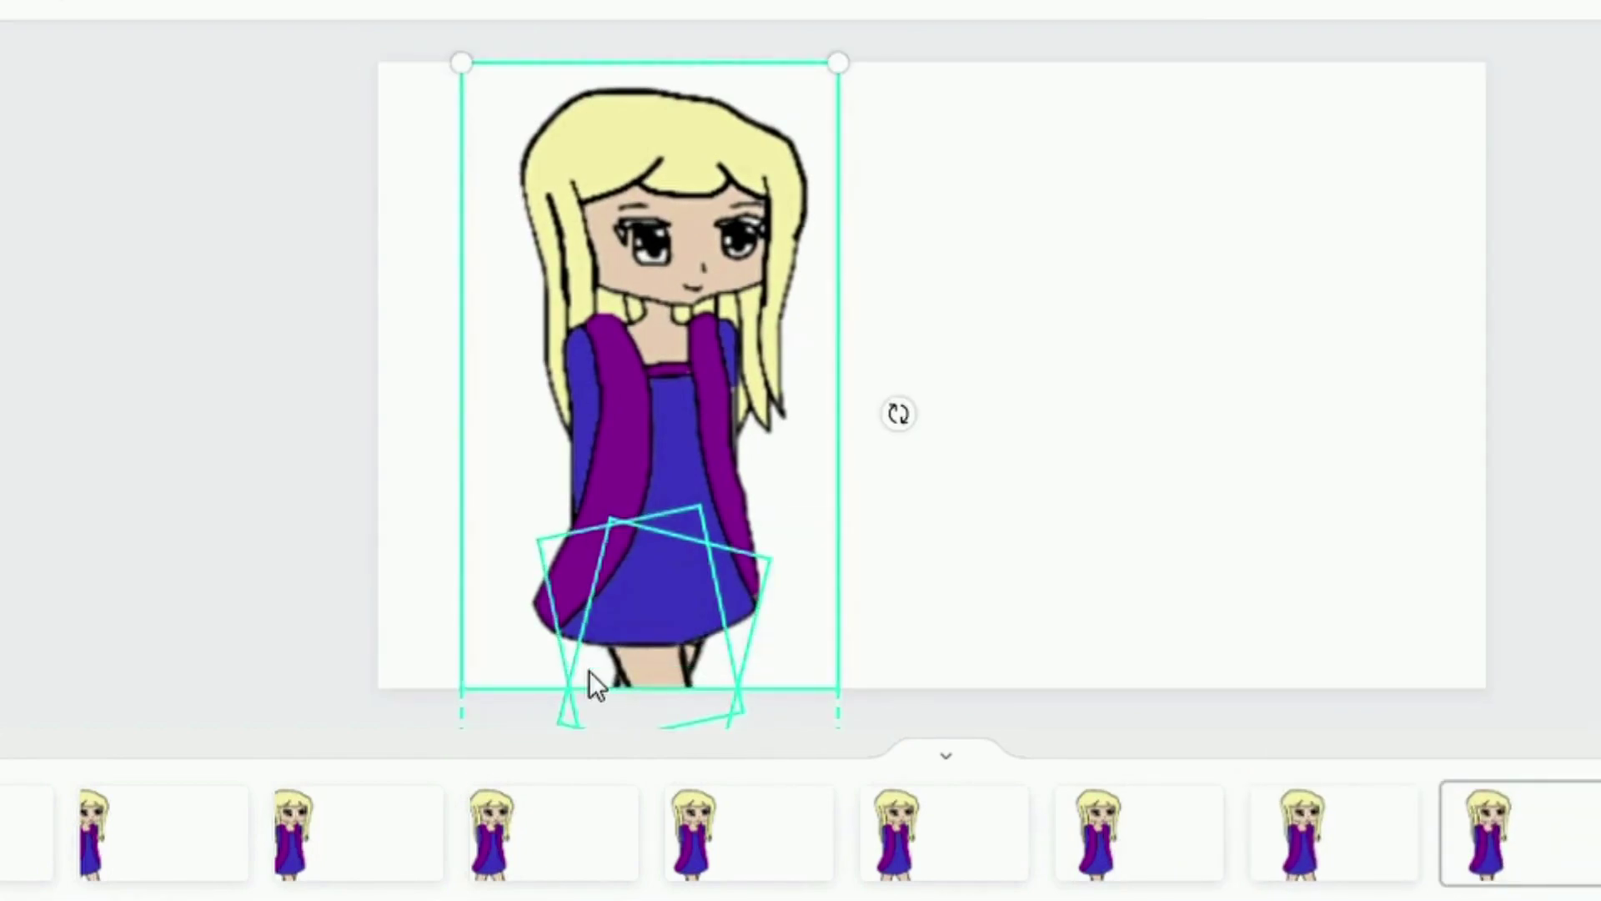
key(Right)
key(Right)
key(Right)
key(Right)
key(Right)
key(Right)
key(Right)
key(Right)
key(Right)
key(Right)
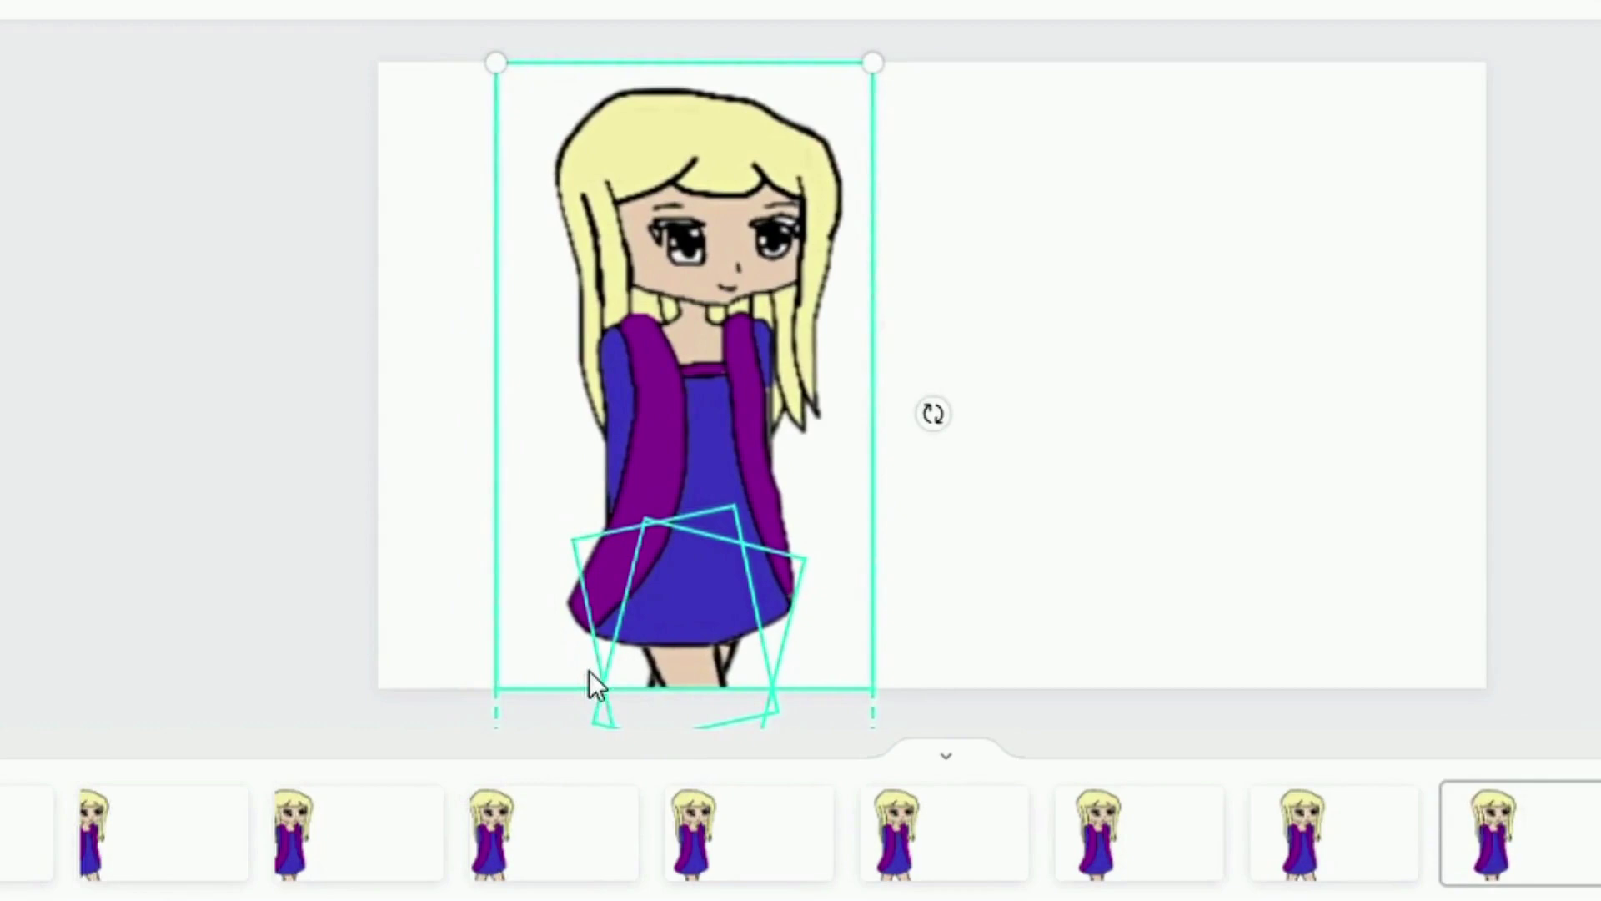
key(Right)
key(Right)
key(Right)
key(Right)
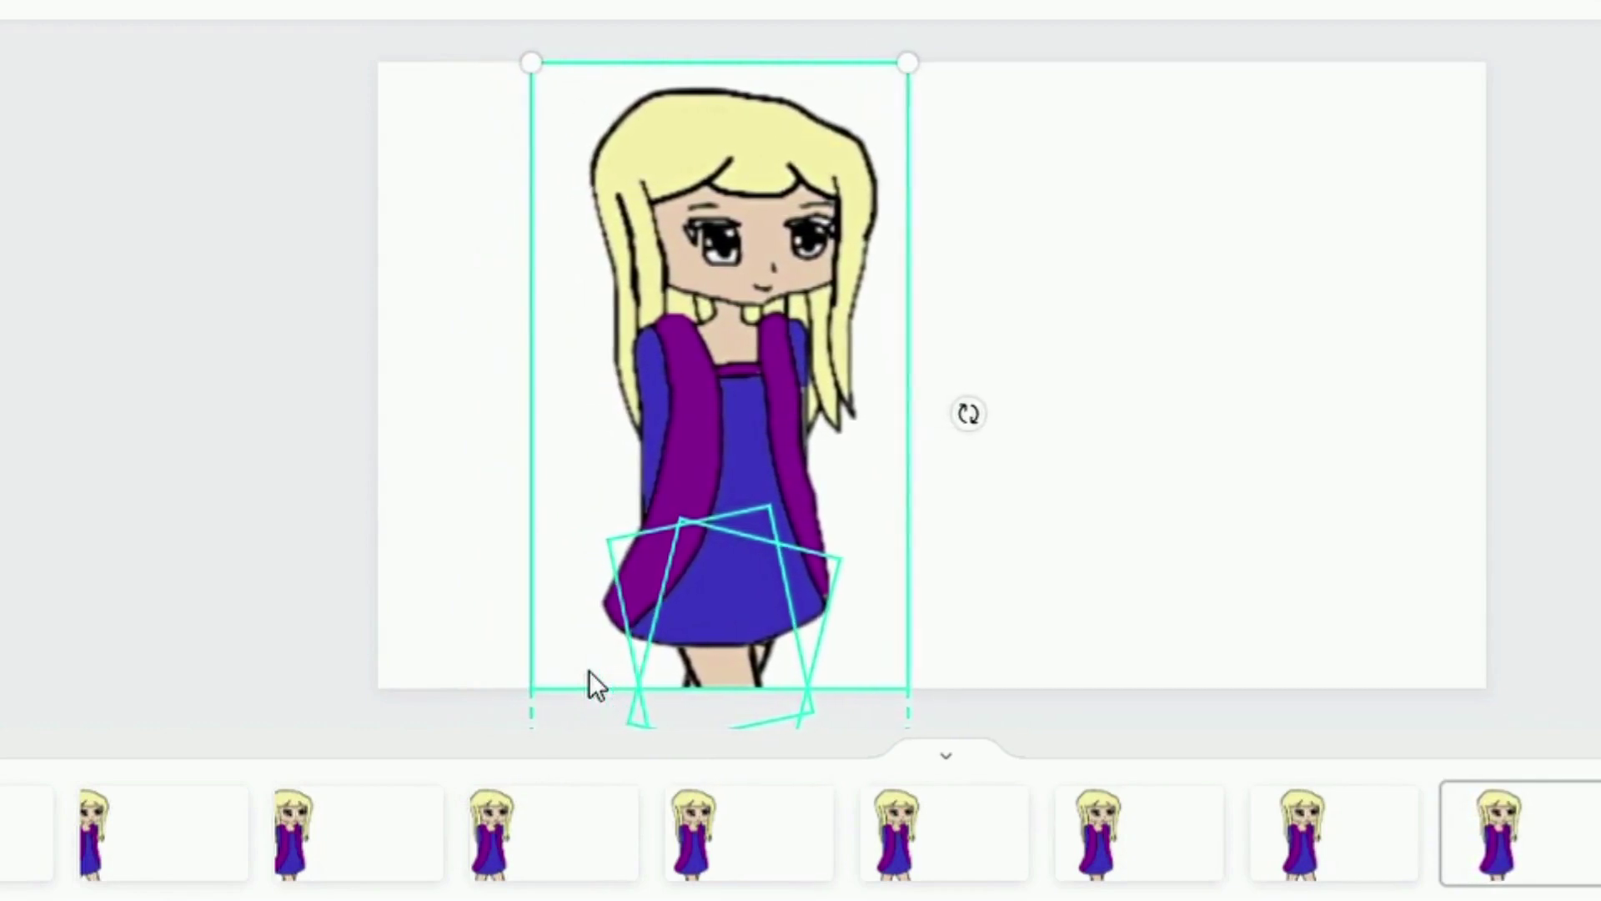
click(1083, 579)
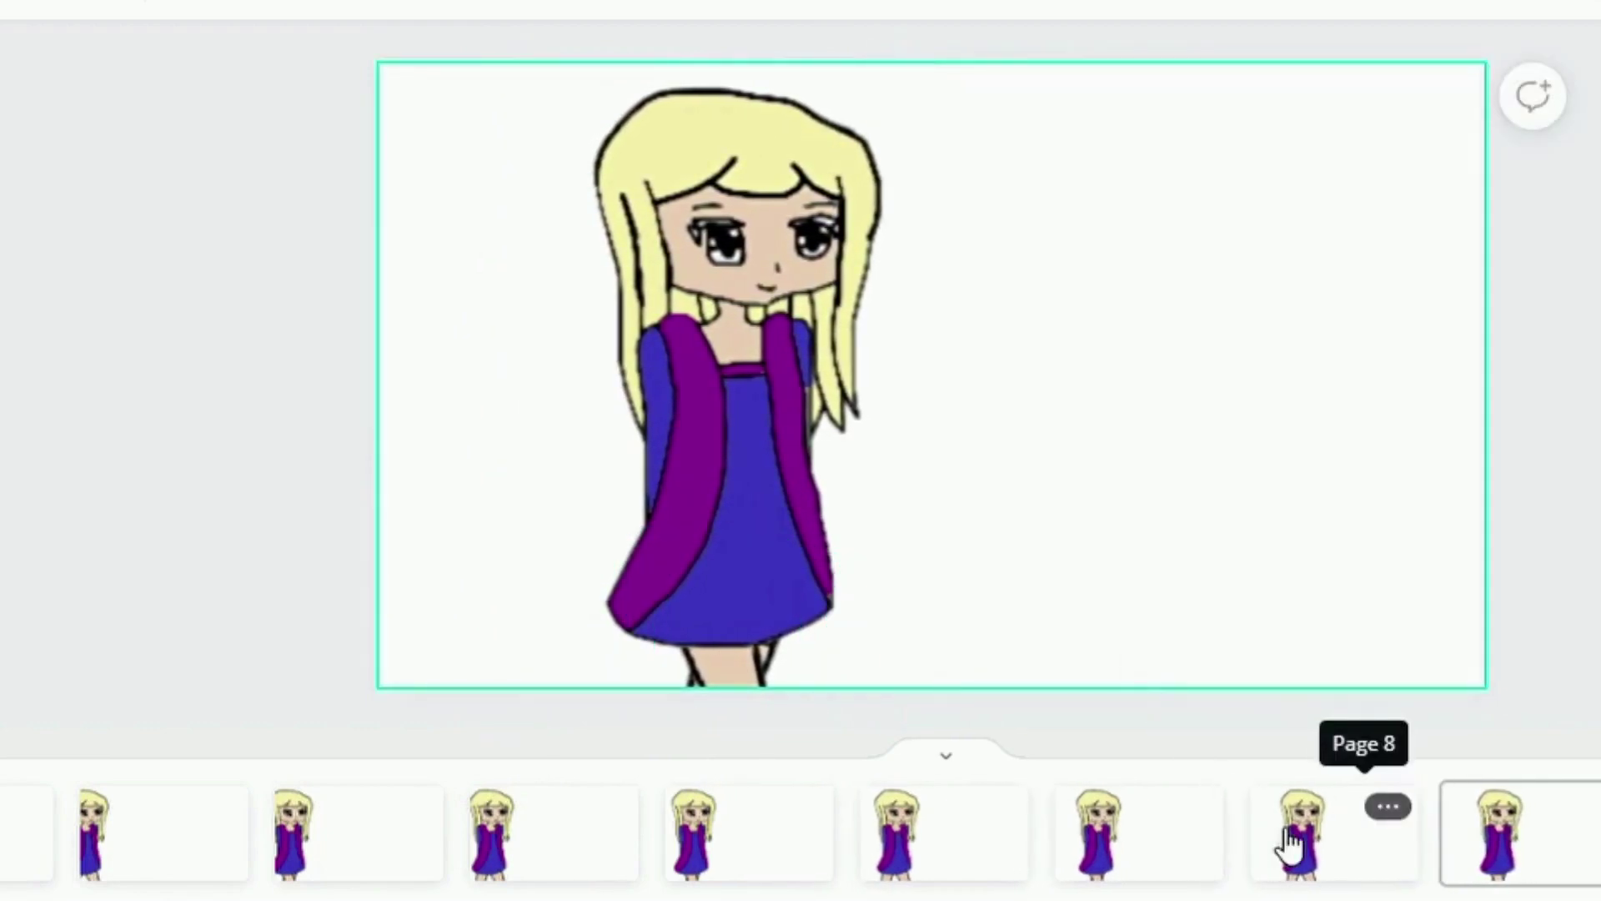
Step: Compare with the eighth page's position and nudge the ninth page's character and legs a little further right
click(1331, 856)
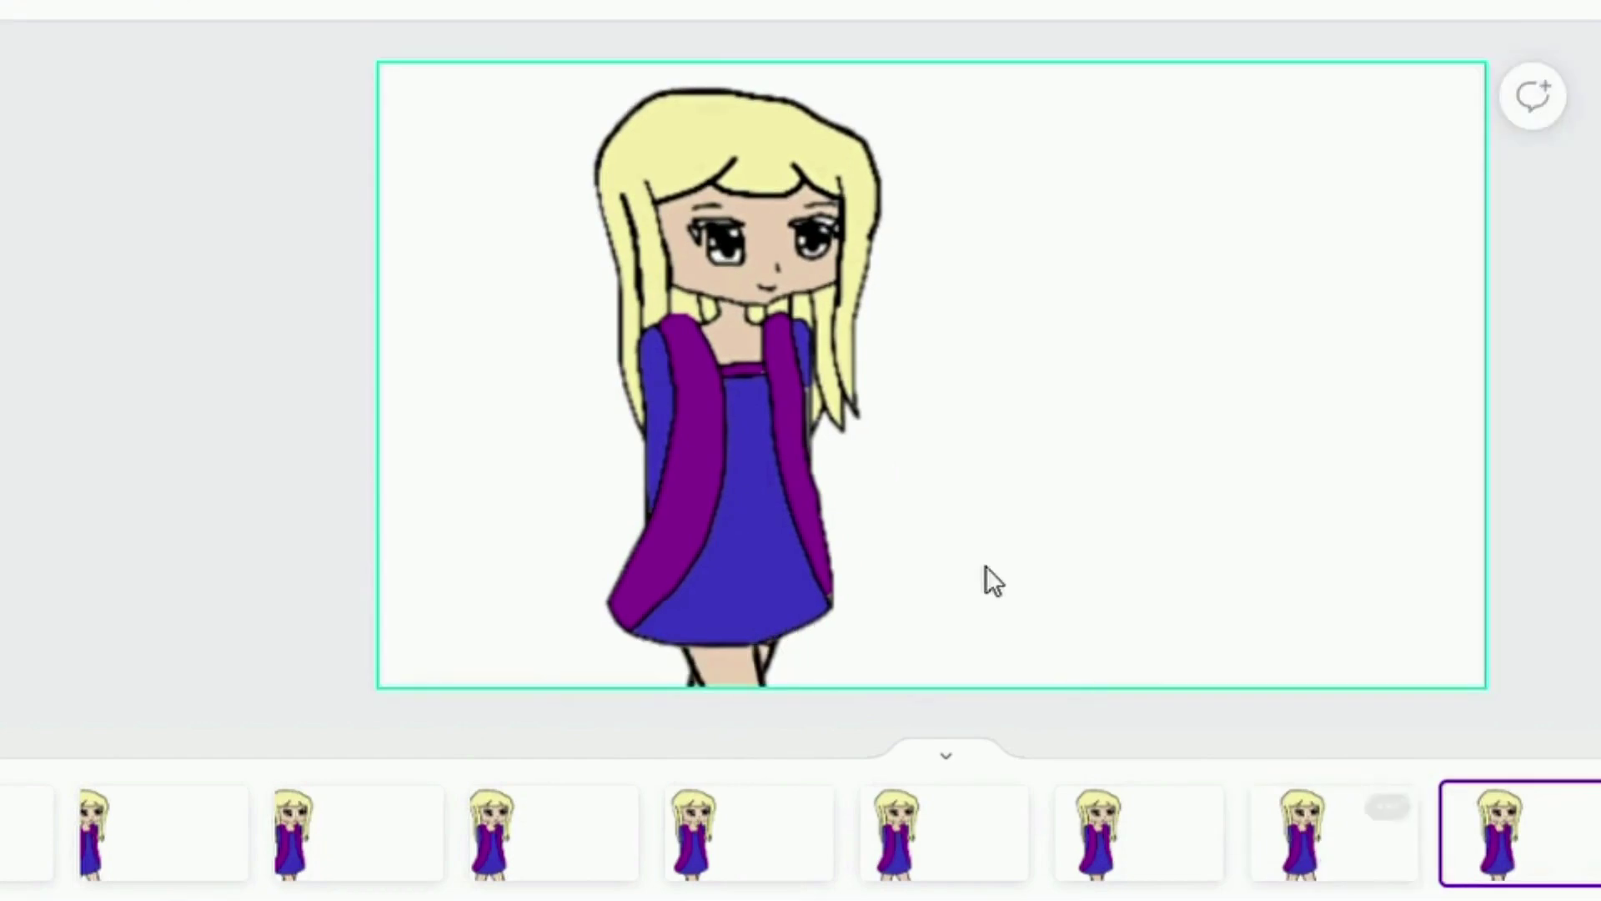
click(875, 534)
key(Right)
key(Right)
key(Right)
key(Right)
key(Right)
key(Right)
key(Right)
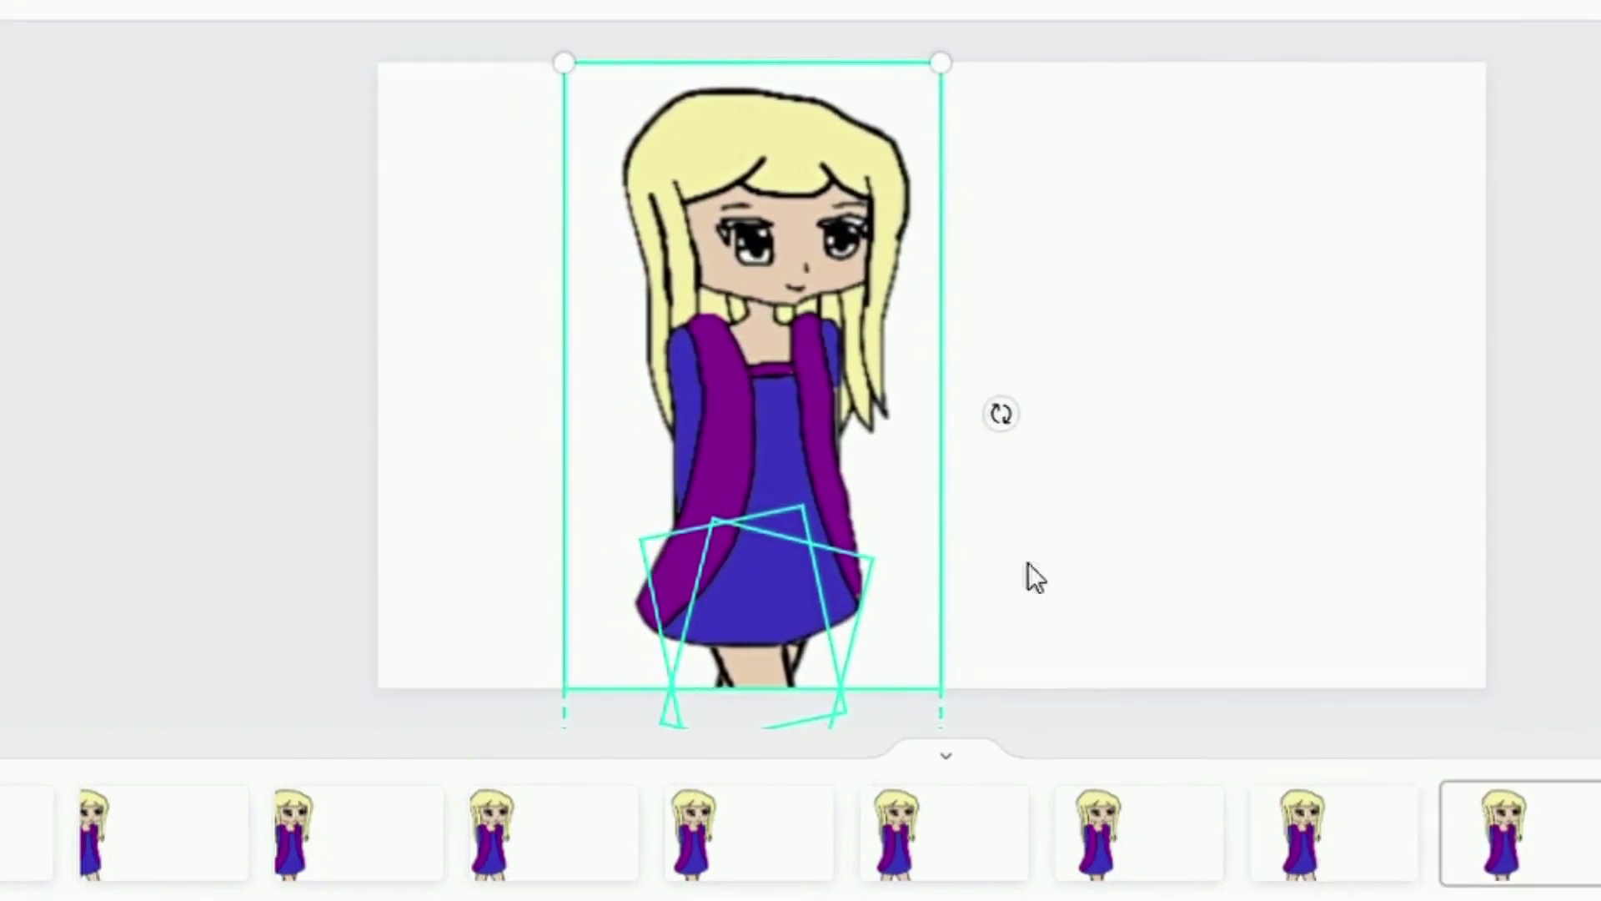
scroll(1184, 525, up, 2)
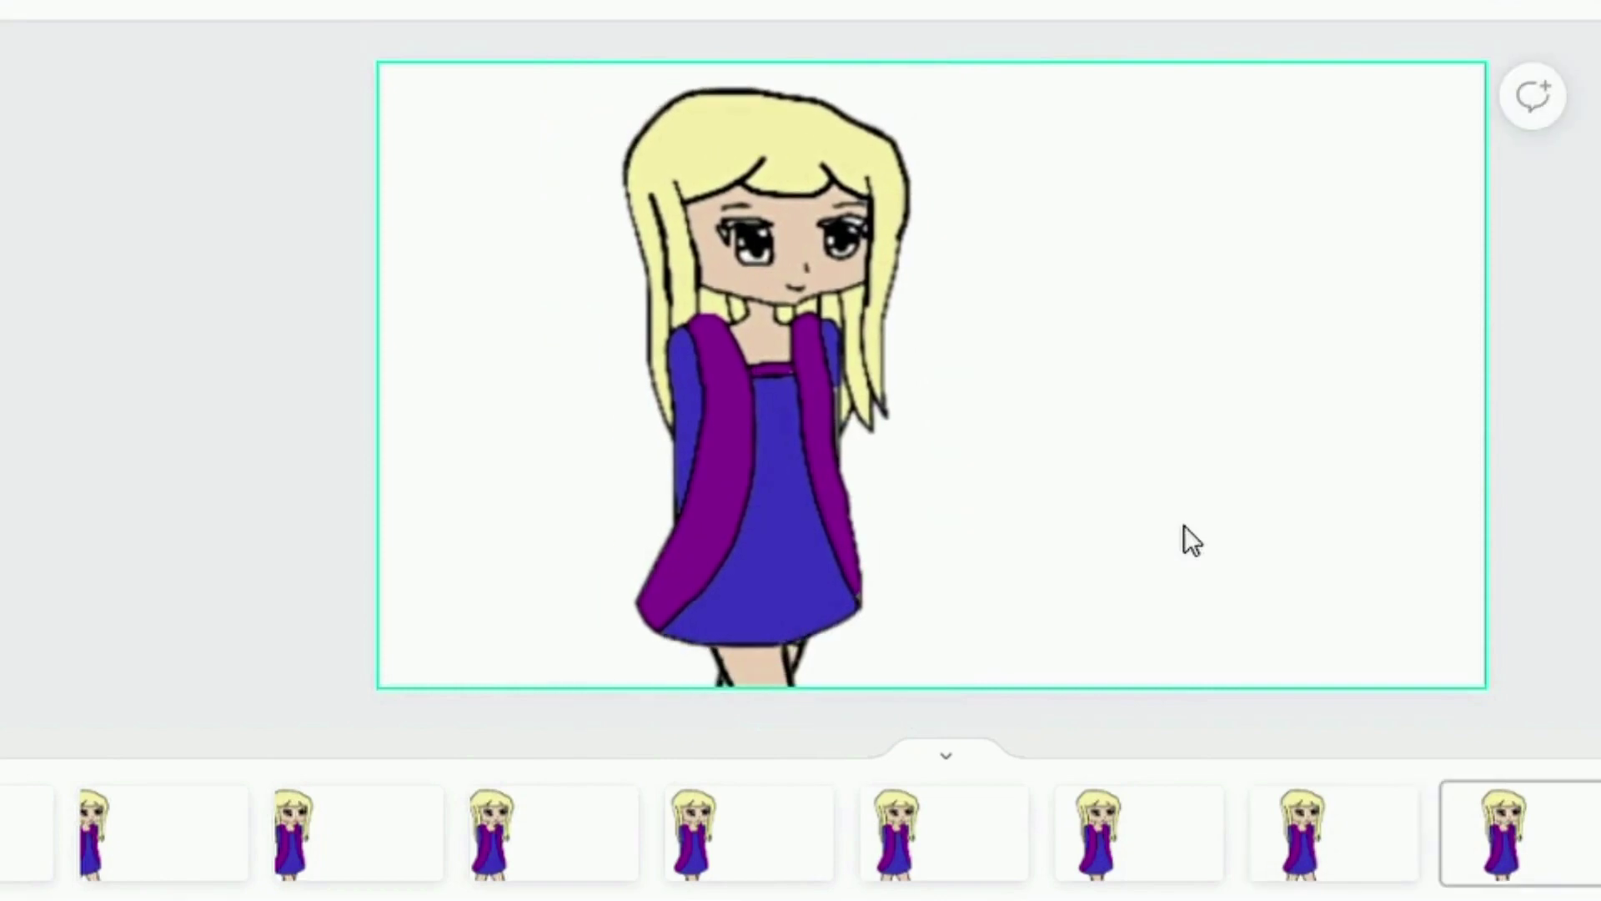
Step: Duplicate the eighth page and move the copy to the end of the sequence as the tenth page
click(1378, 844)
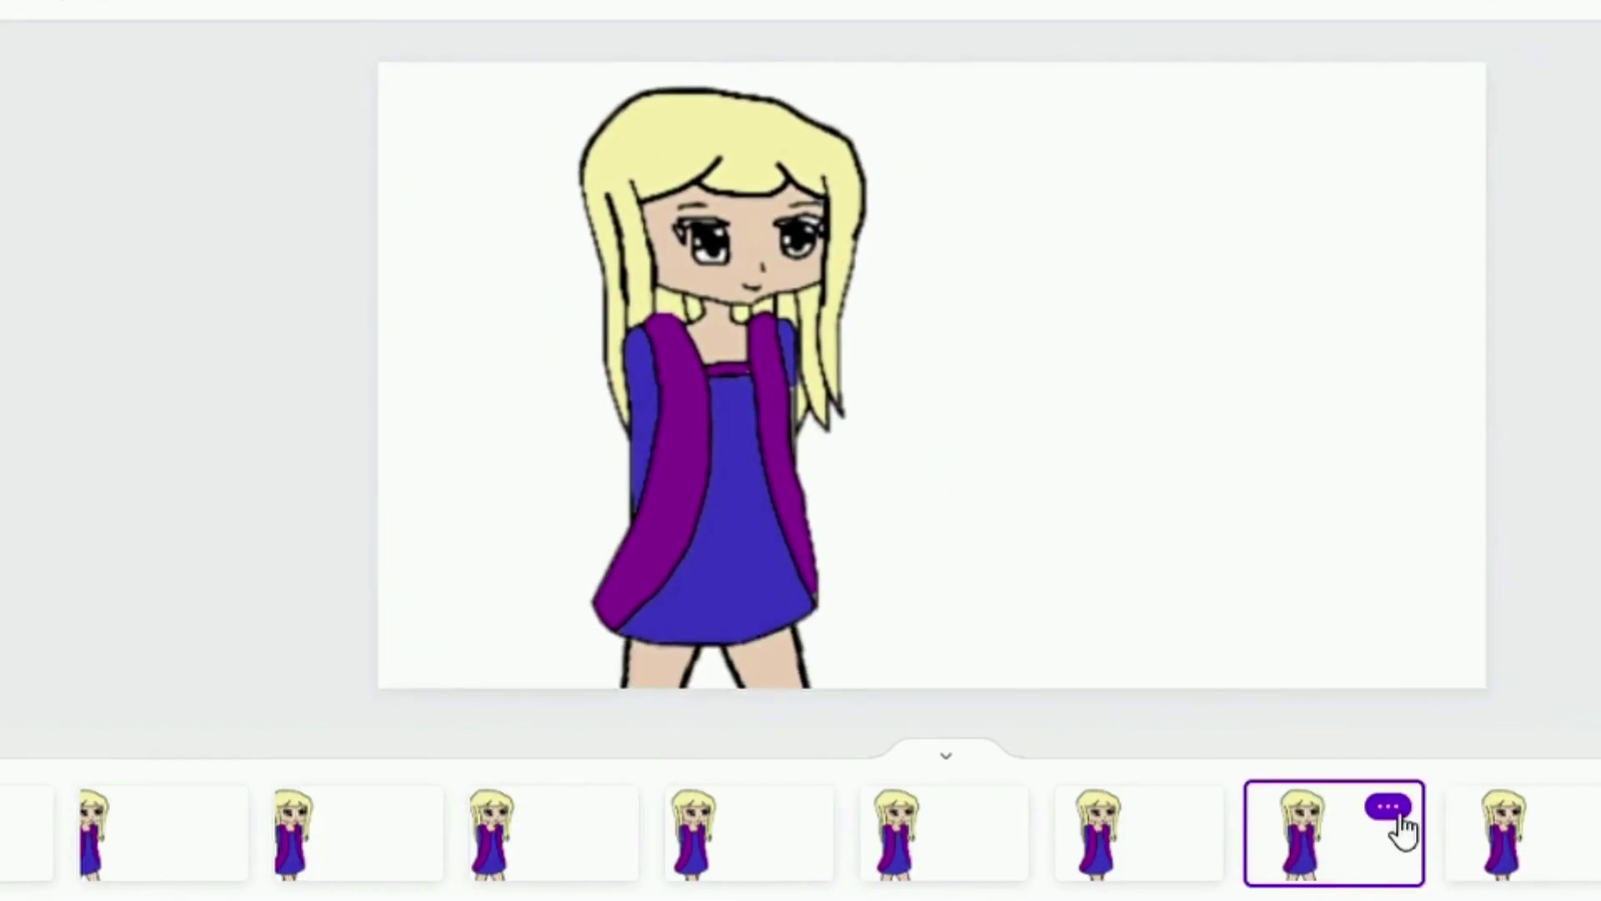
click(1388, 807)
click(1560, 602)
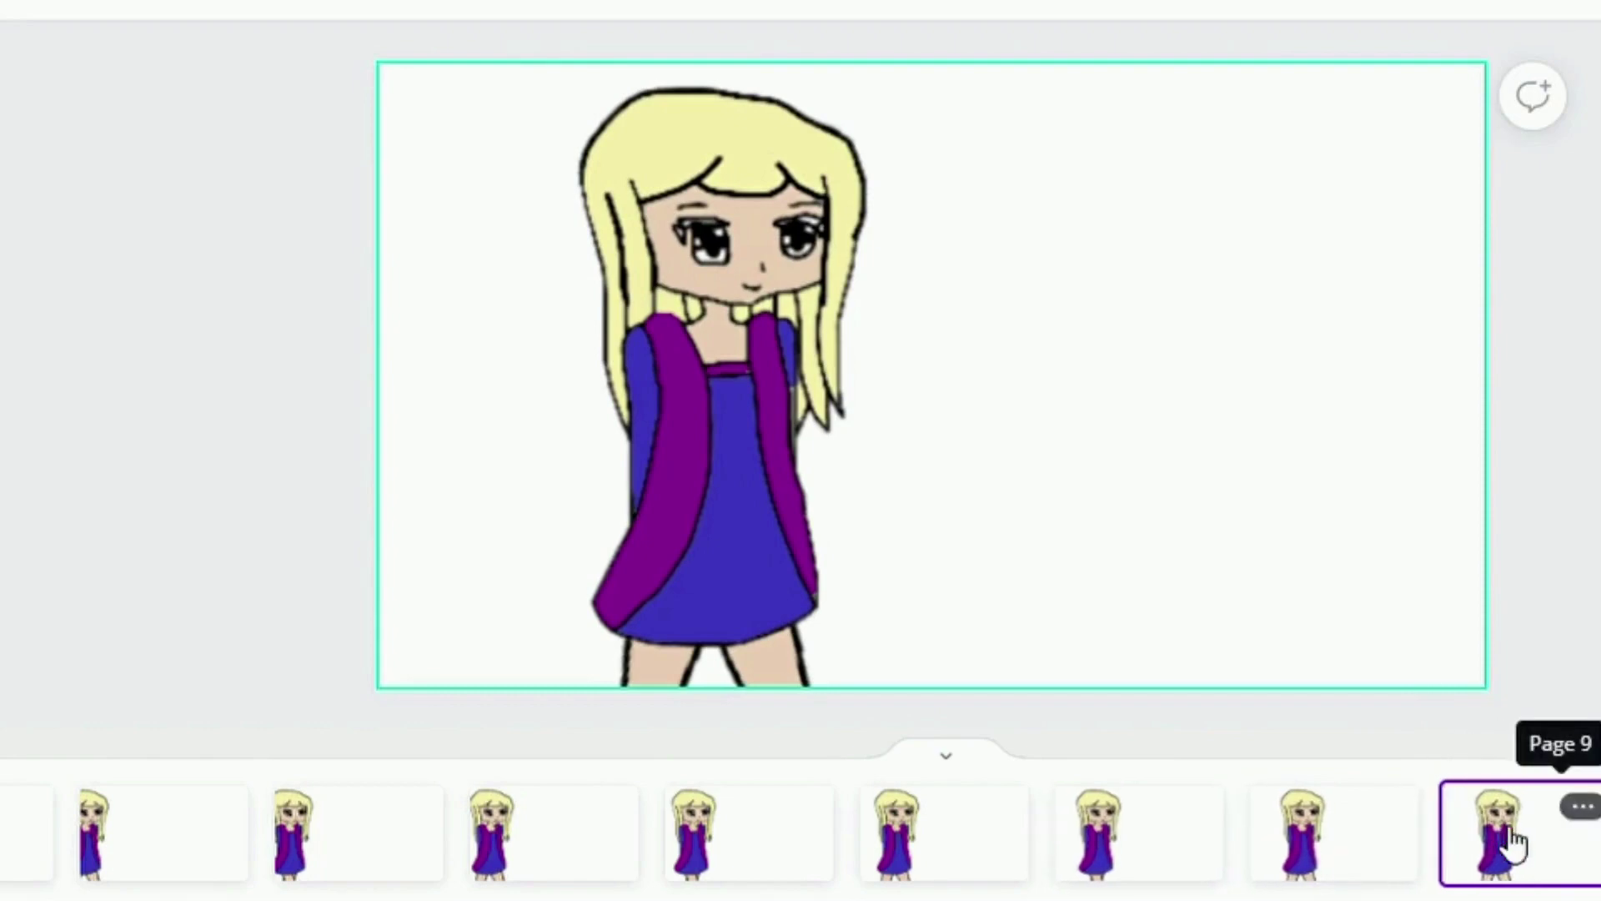
drag(1509, 838, 1351, 609)
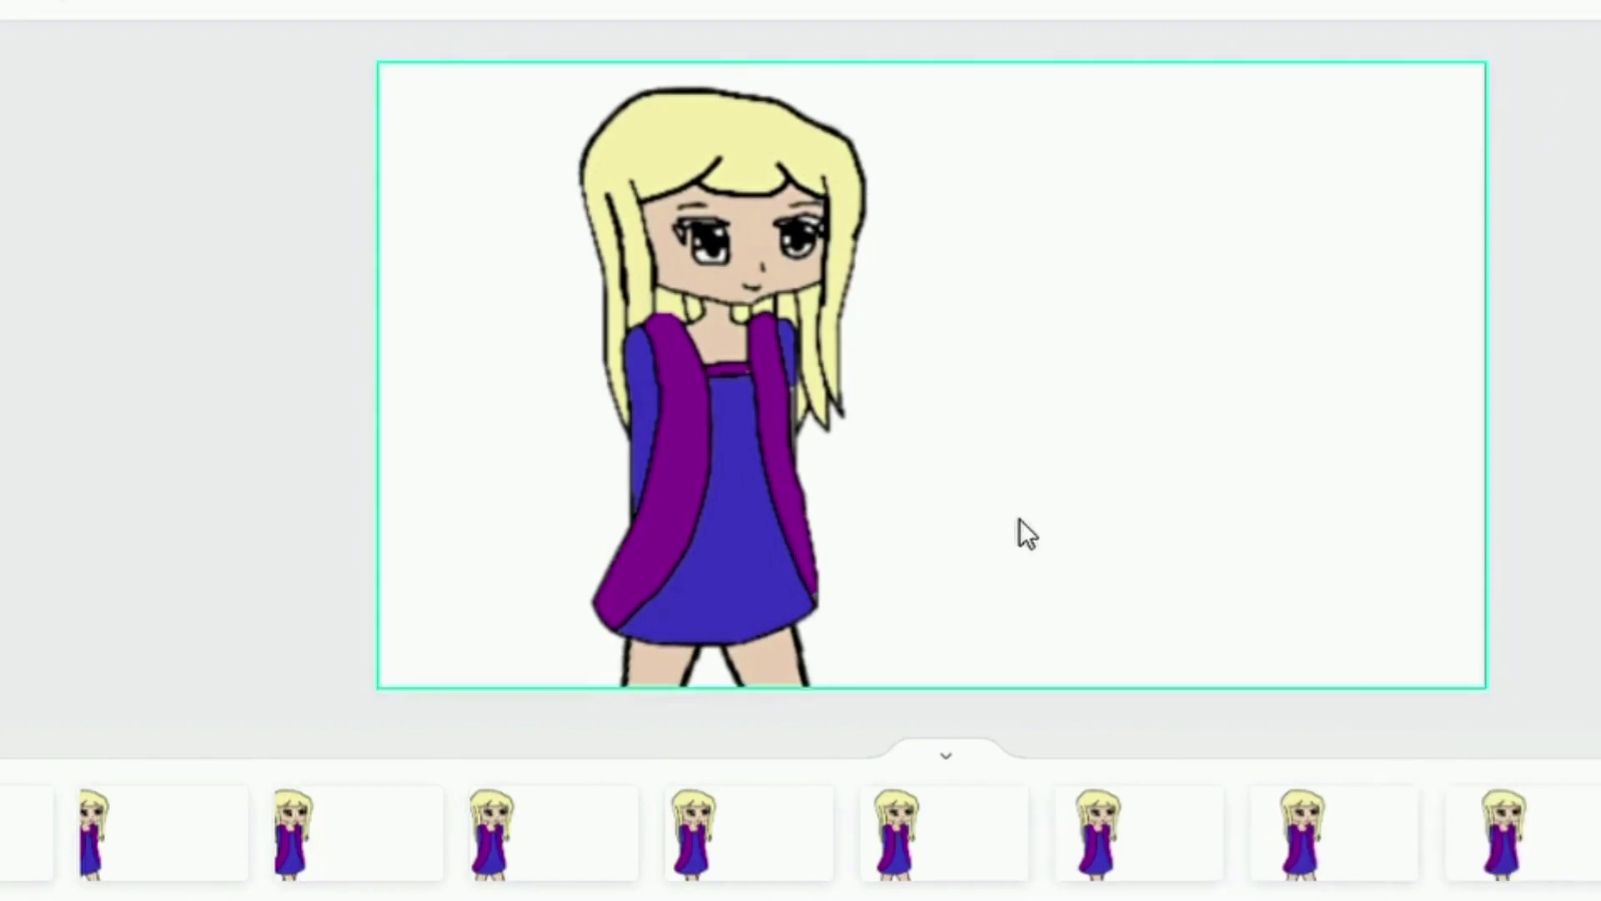
Step: On the tenth page, nudge the character and both legs right until she stands slightly further along than on the ninth page
drag(1021, 521, 639, 630)
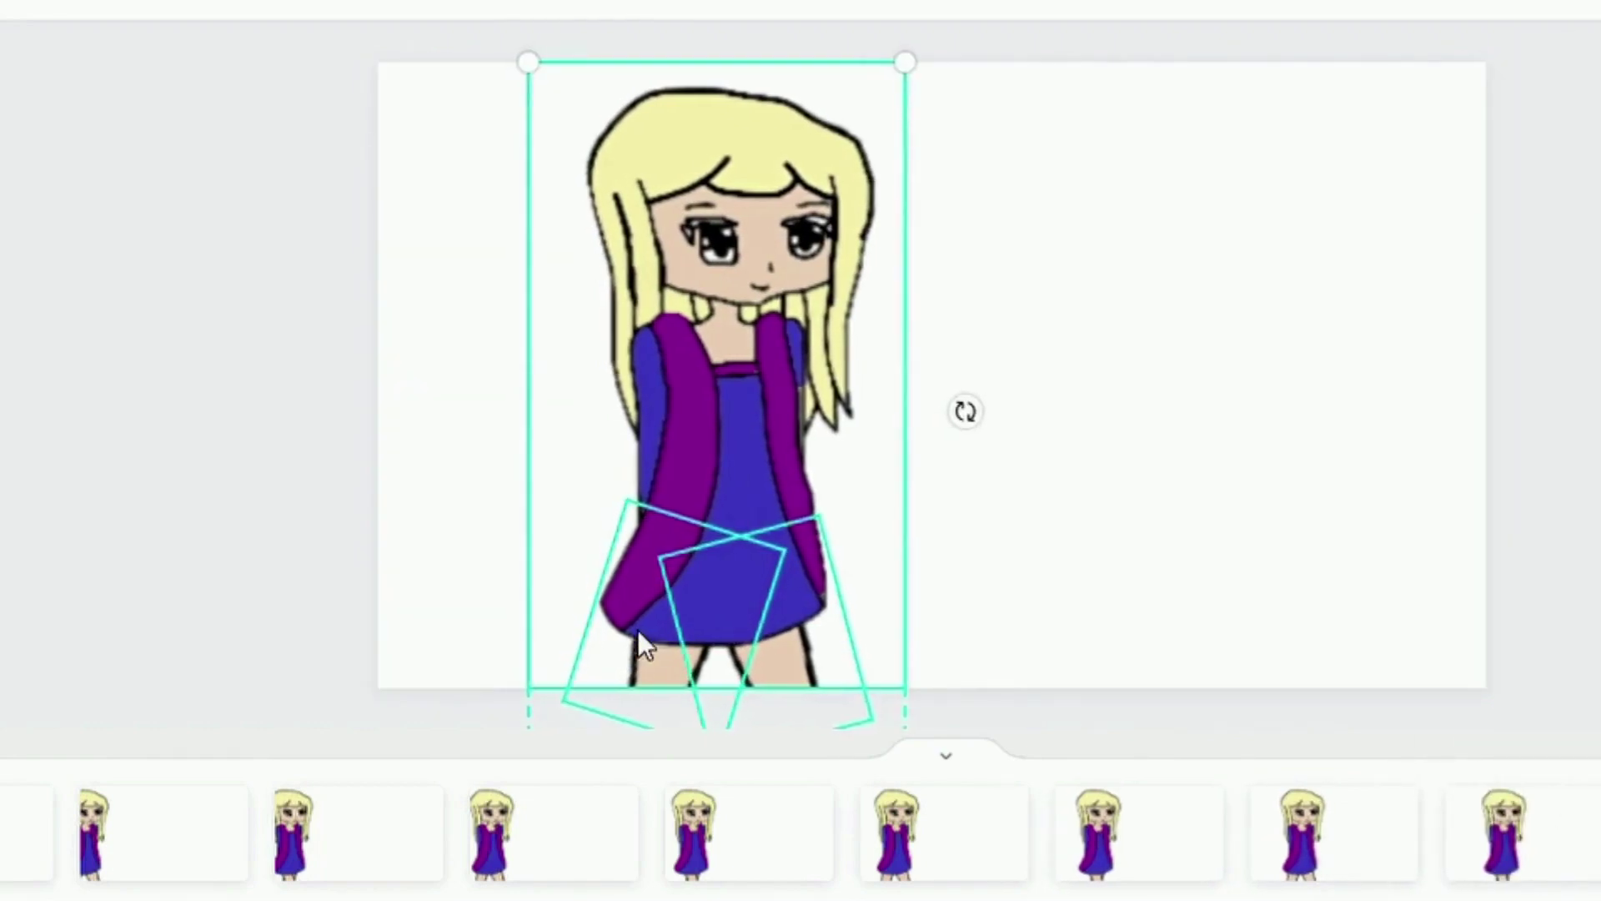
key(Right)
key(Right)
key(Right)
key(Right)
key(Right)
key(Right)
key(Right)
key(Right)
key(Right)
key(Right)
key(Right)
key(Right)
key(Right)
key(Right)
key(Right)
key(Right)
key(Right)
key(Right)
key(Right)
key(Right)
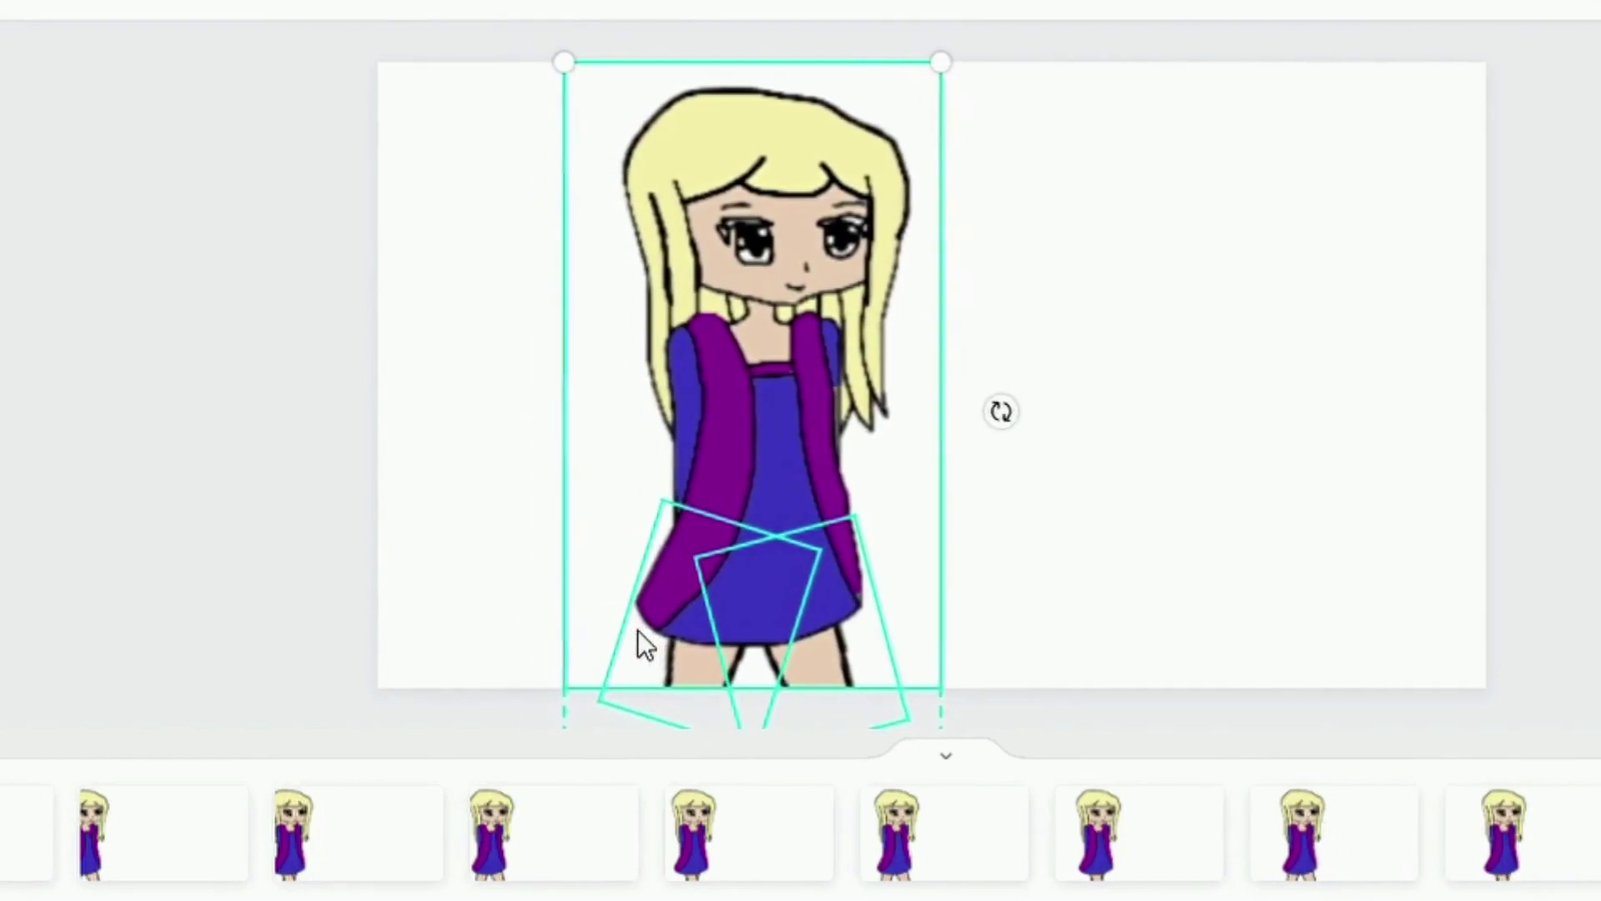
key(Right)
key(Right)
key(Right)
key(Right)
key(Right)
key(Right)
key(Right)
key(Right)
key(Right)
key(Right)
key(Right)
key(Right)
key(Right)
key(Right)
key(Right)
key(Right)
key(Right)
key(Right)
key(Right)
key(Right)
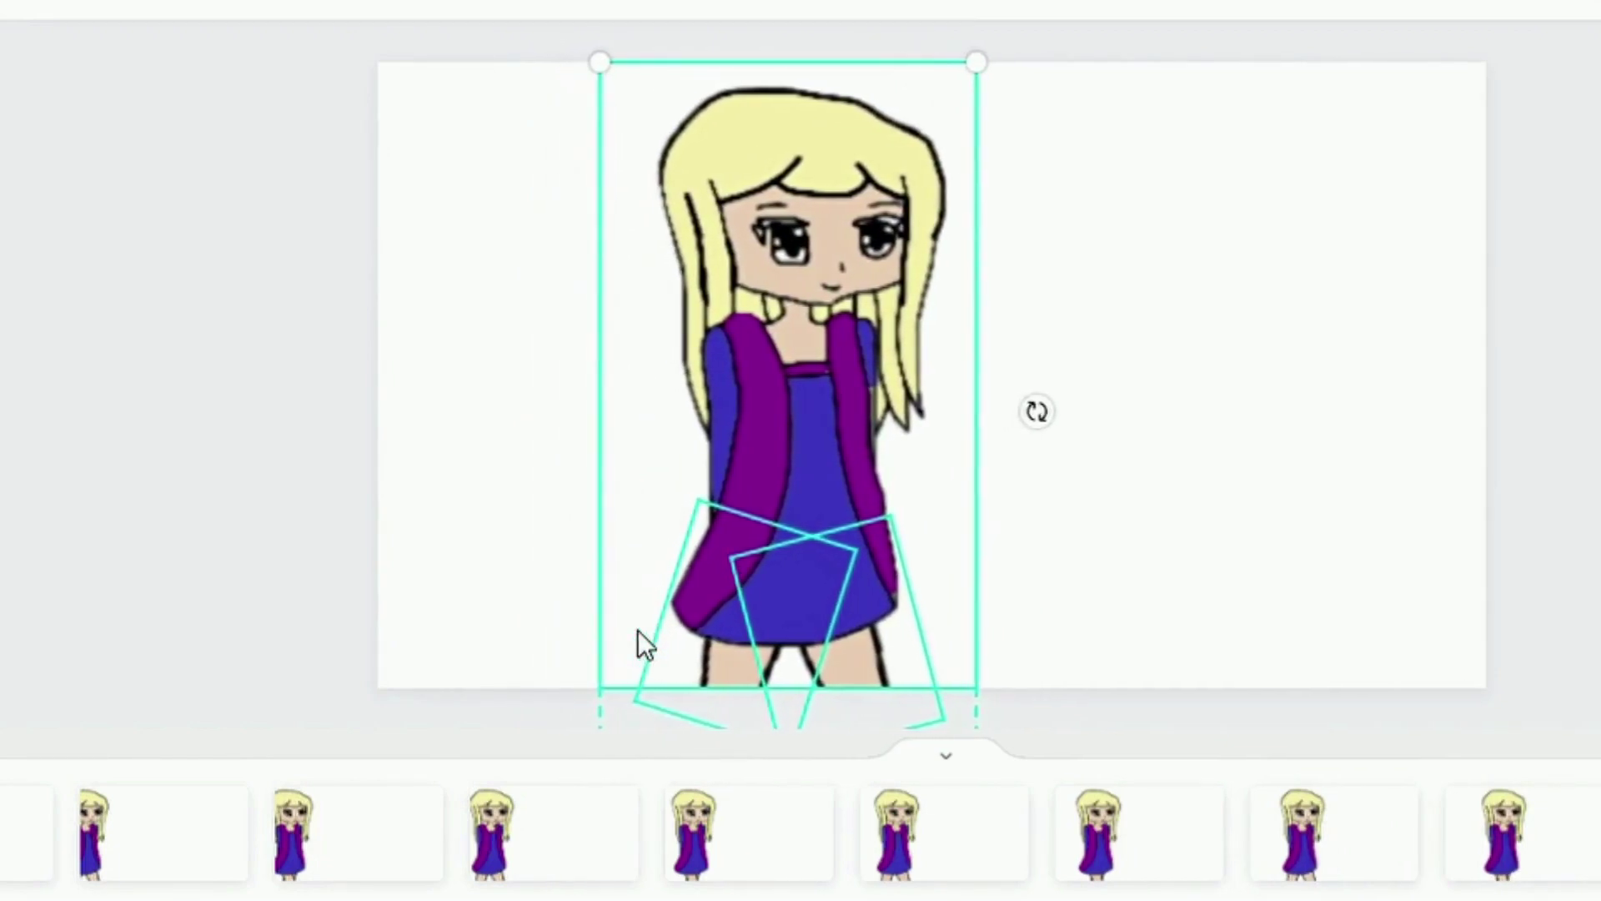
click(1129, 565)
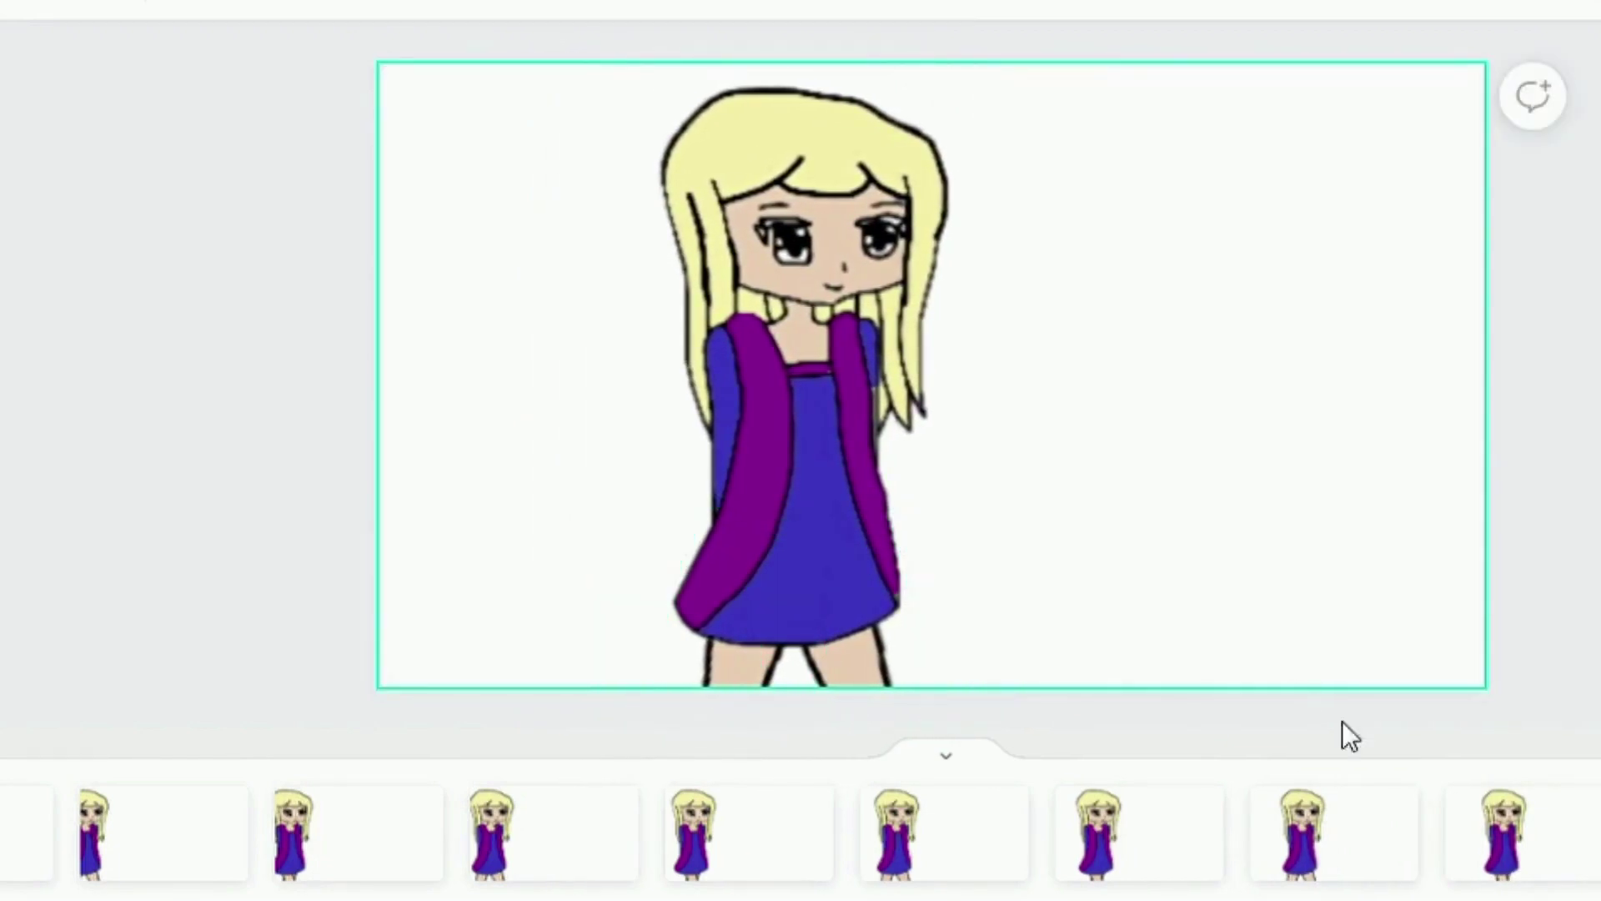
Step: Duplicate the ninth page and move the copy to the end of the sequence as the eleventh page
click(1585, 884)
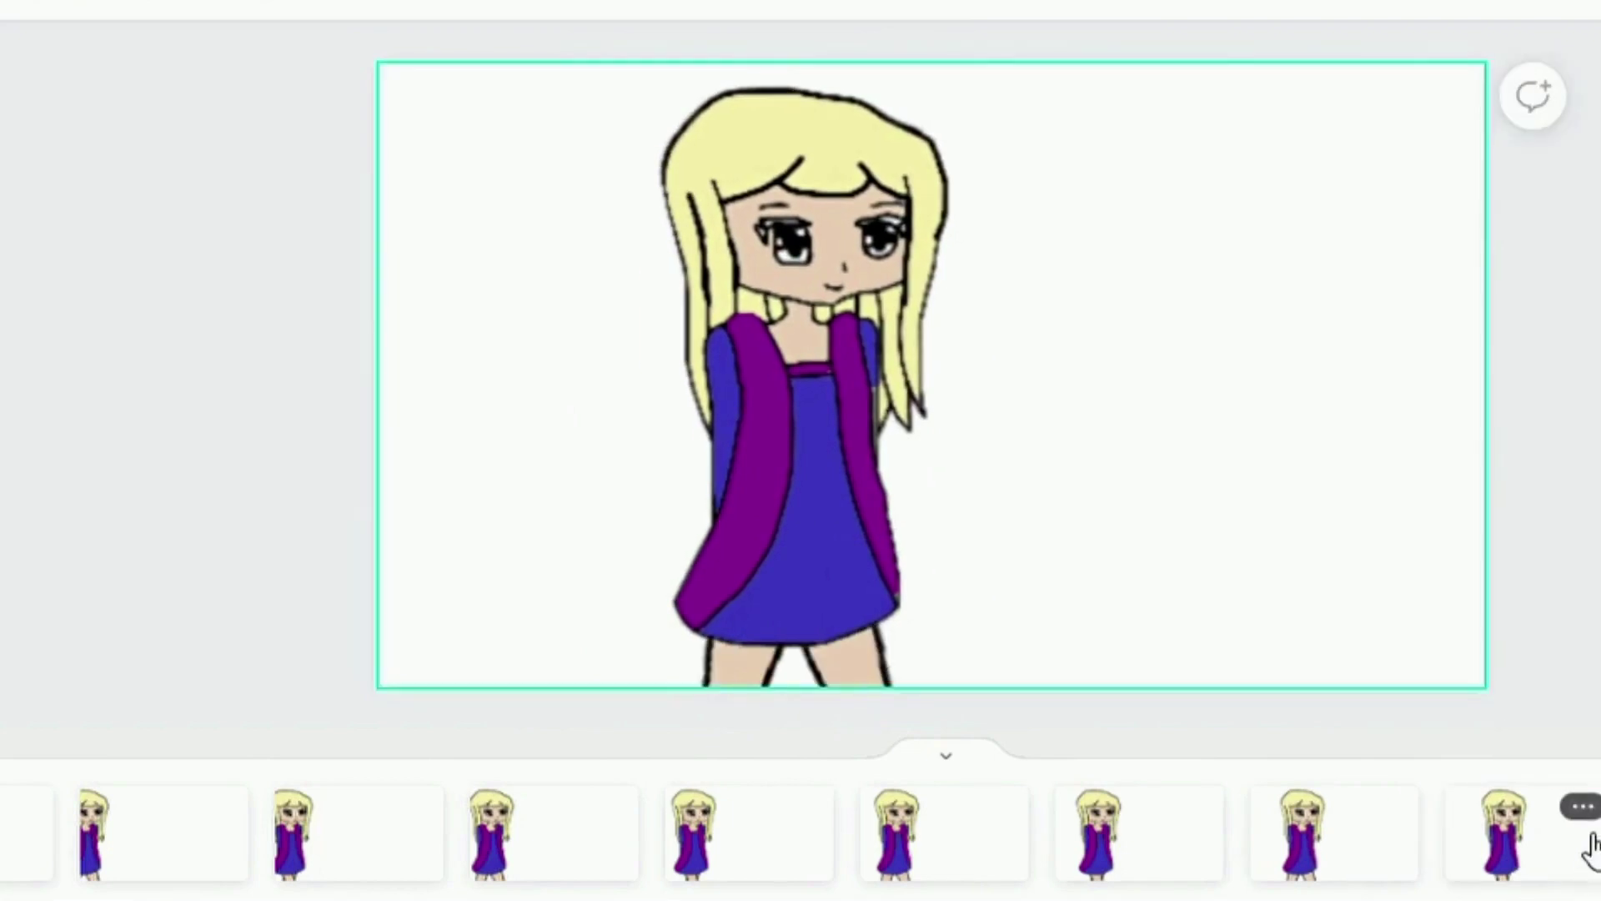
click(1589, 844)
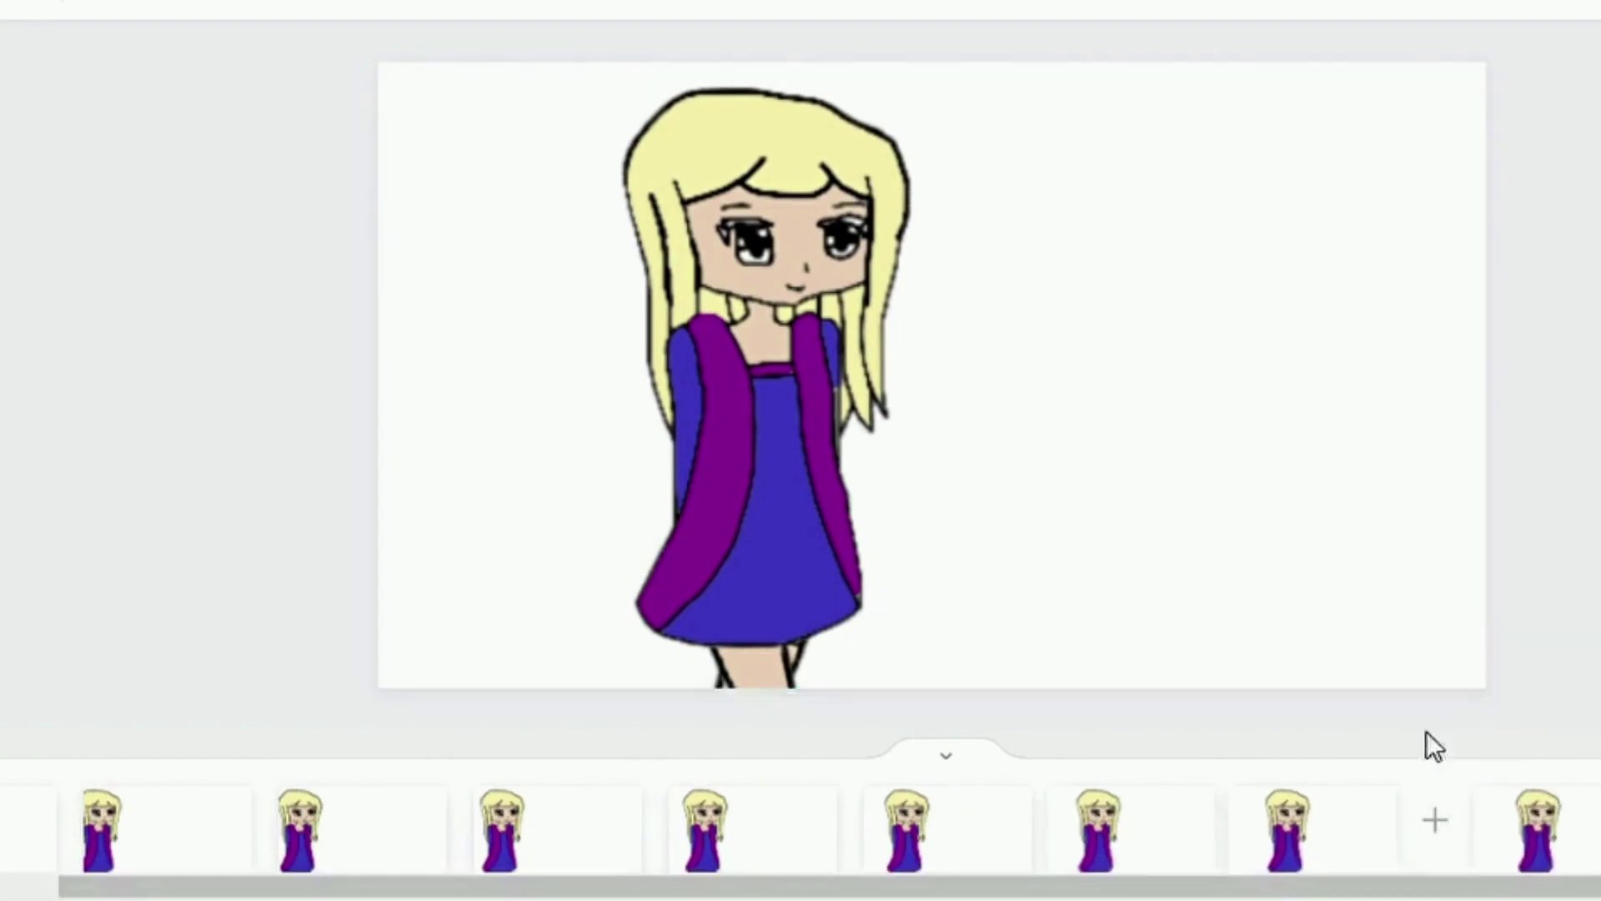
Step: On the eleventh page, nudge the character and her crossed legs right until she stands further along than on the tenth page
click(837, 577)
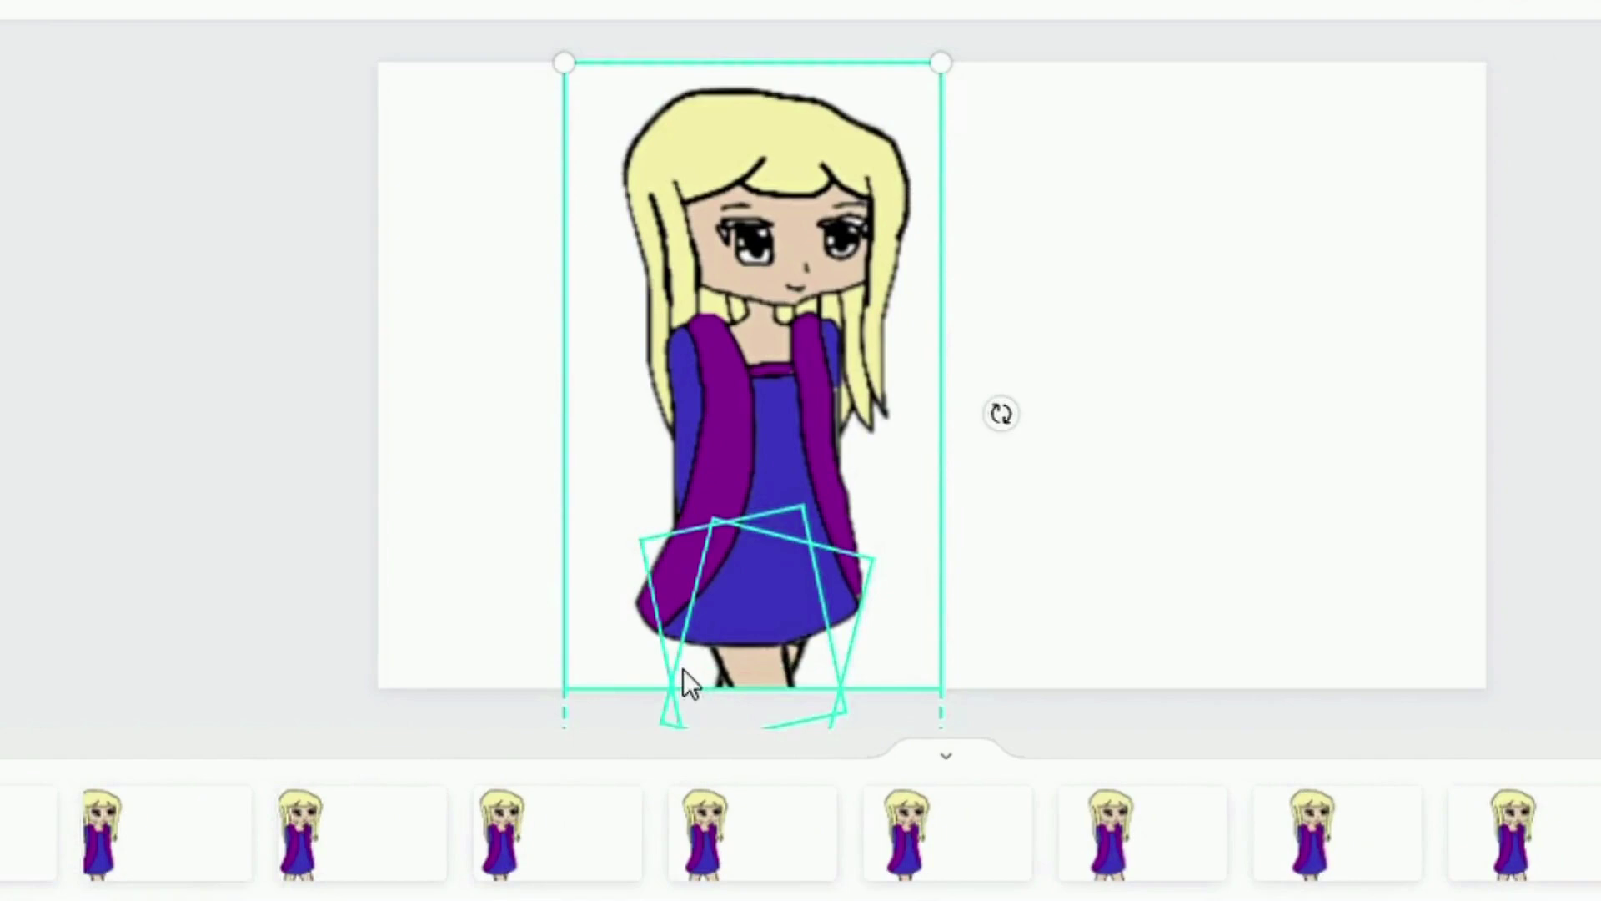
key(Right)
key(Right)
key(Right)
key(Right)
key(Right)
key(Right)
key(Right)
key(Right)
key(Right)
key(Right)
key(Right)
key(Right)
key(Right)
key(Right)
key(Right)
key(Right)
key(Right)
key(Right)
key(Right)
key(Right)
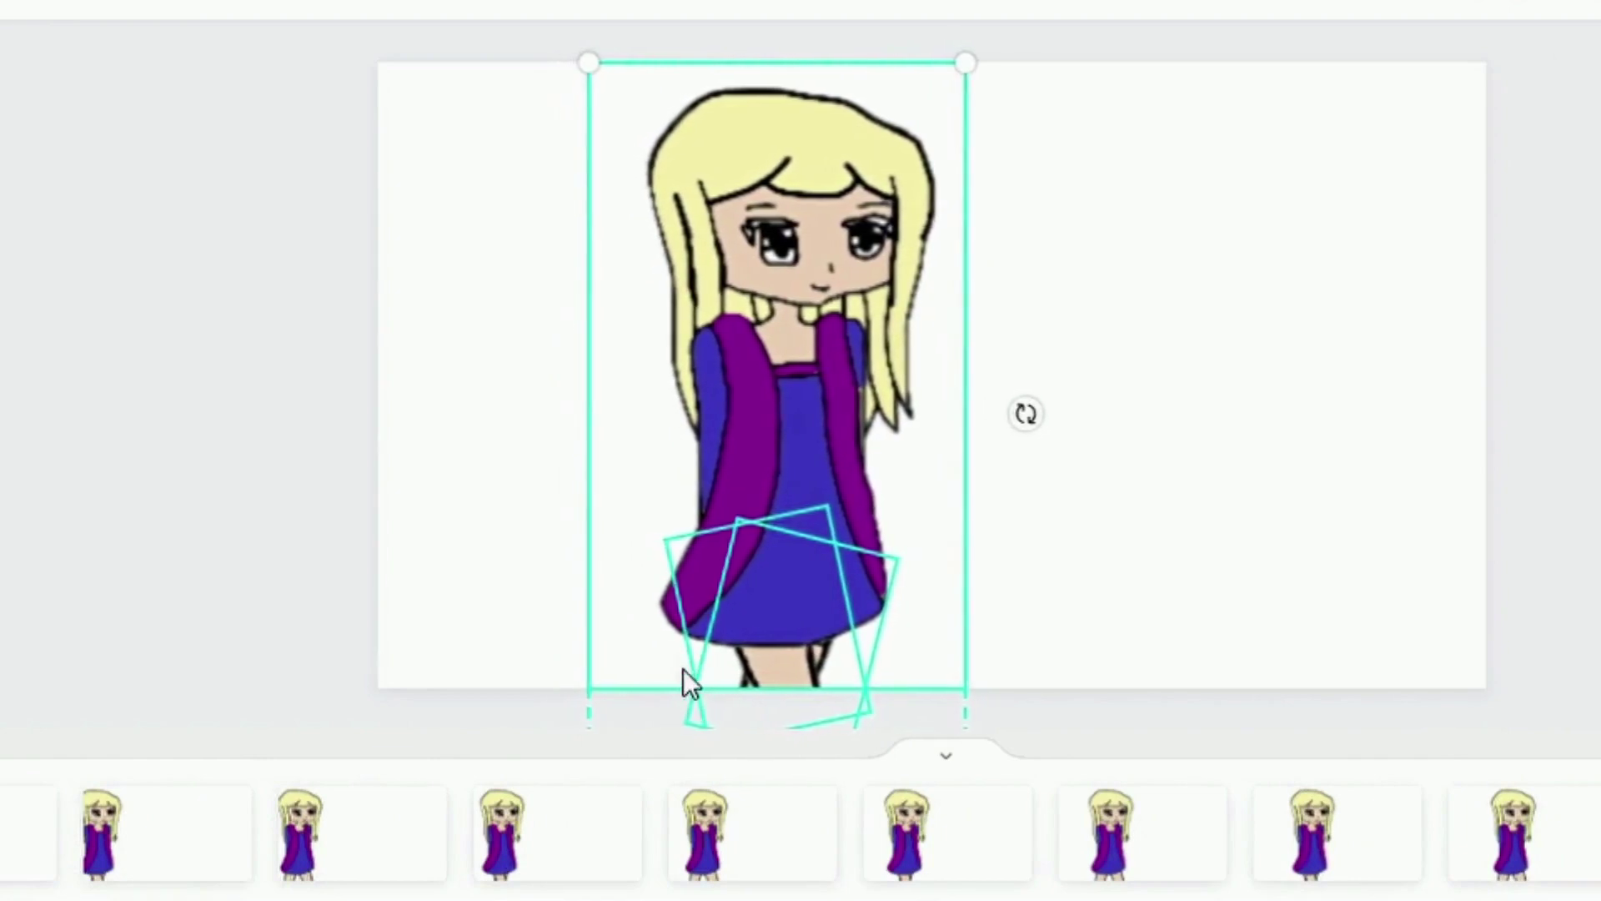
key(Right)
key(Right)
key(Right)
key(Right)
key(Right)
key(Right)
key(Right)
key(Right)
key(Right)
key(Right)
key(Right)
key(Right)
key(Right)
key(Right)
key(Right)
key(Right)
key(Right)
key(Right)
key(Right)
key(Right)
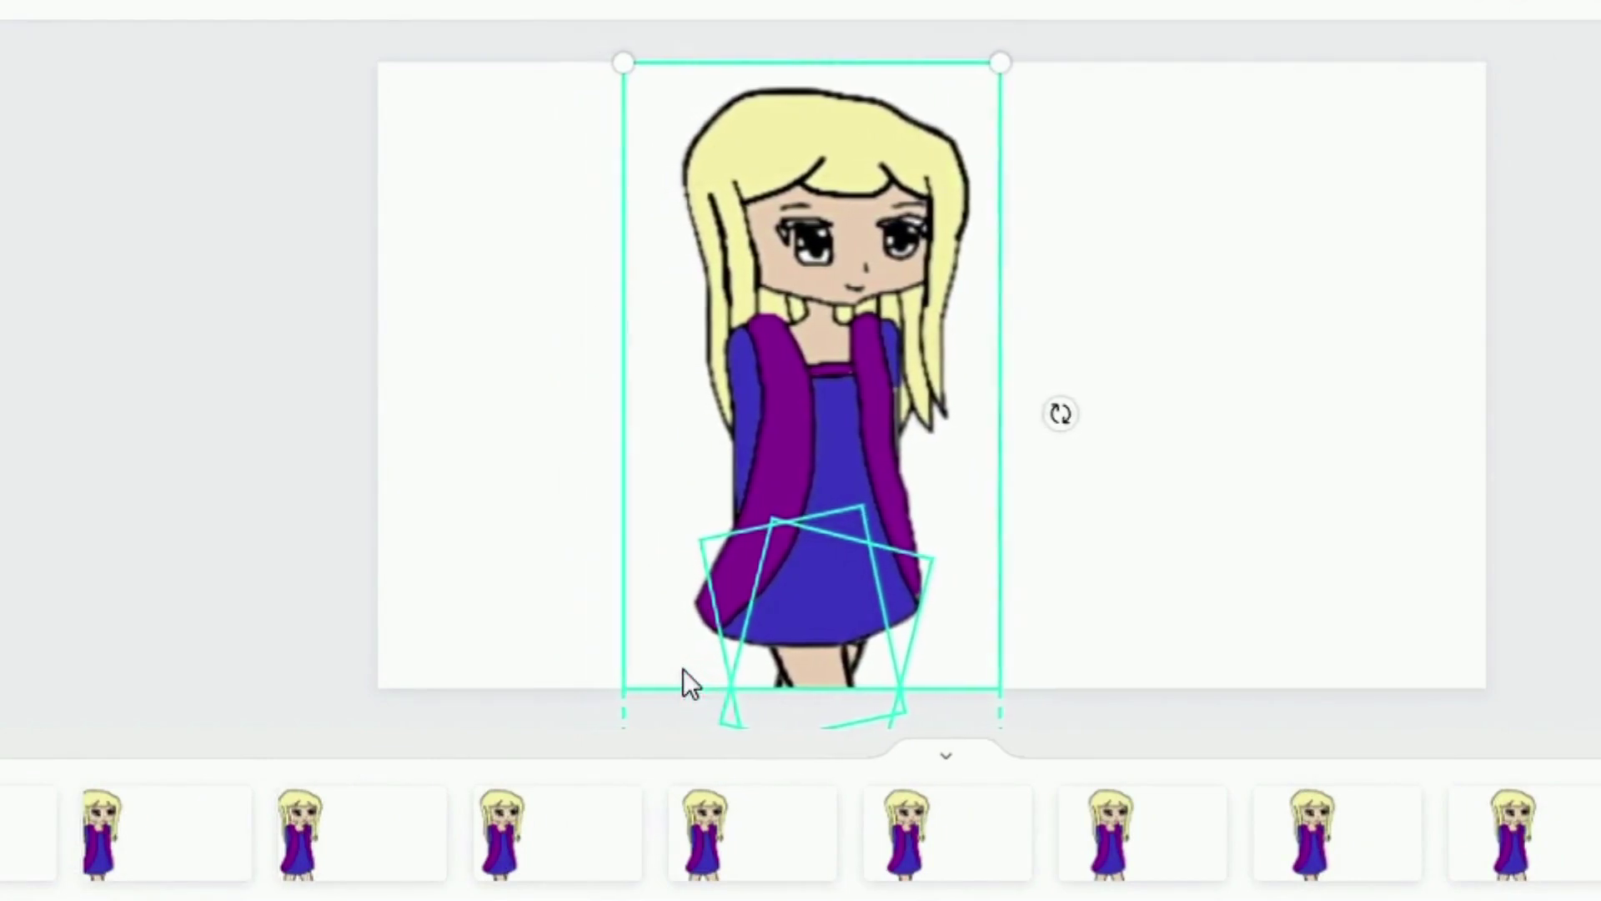
key(Right)
key(Right)
key(Right)
key(Right)
key(Right)
key(Right)
key(Right)
key(Right)
key(Right)
key(Right)
key(Right)
key(Right)
key(Right)
key(Right)
key(Right)
key(Right)
key(Right)
key(Right)
key(Right)
key(Right)
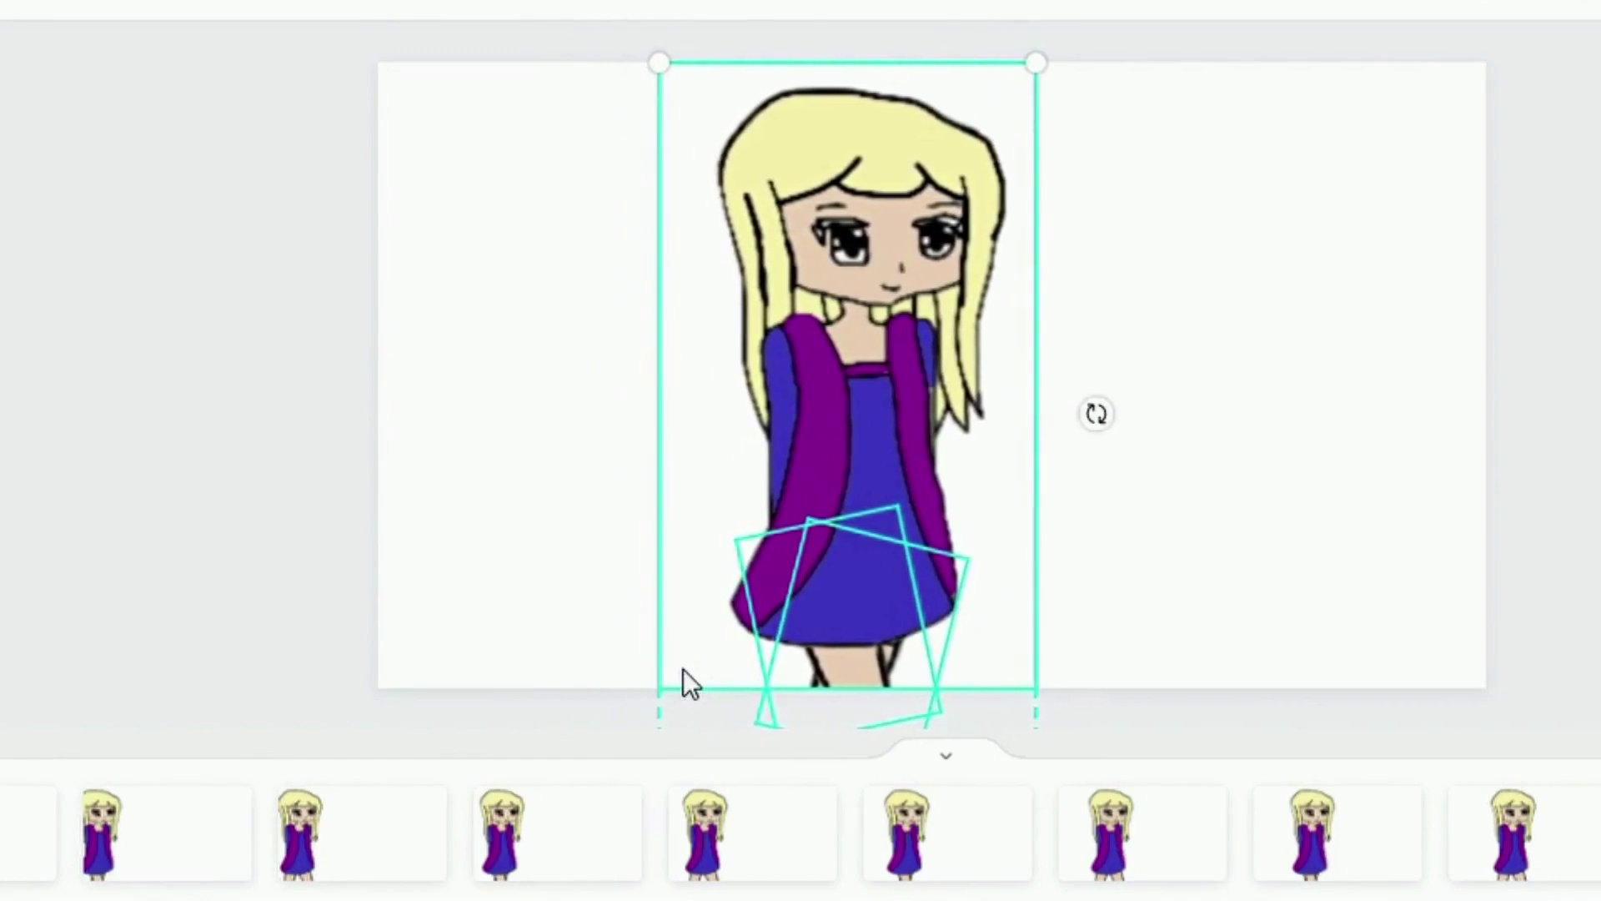
click(1209, 639)
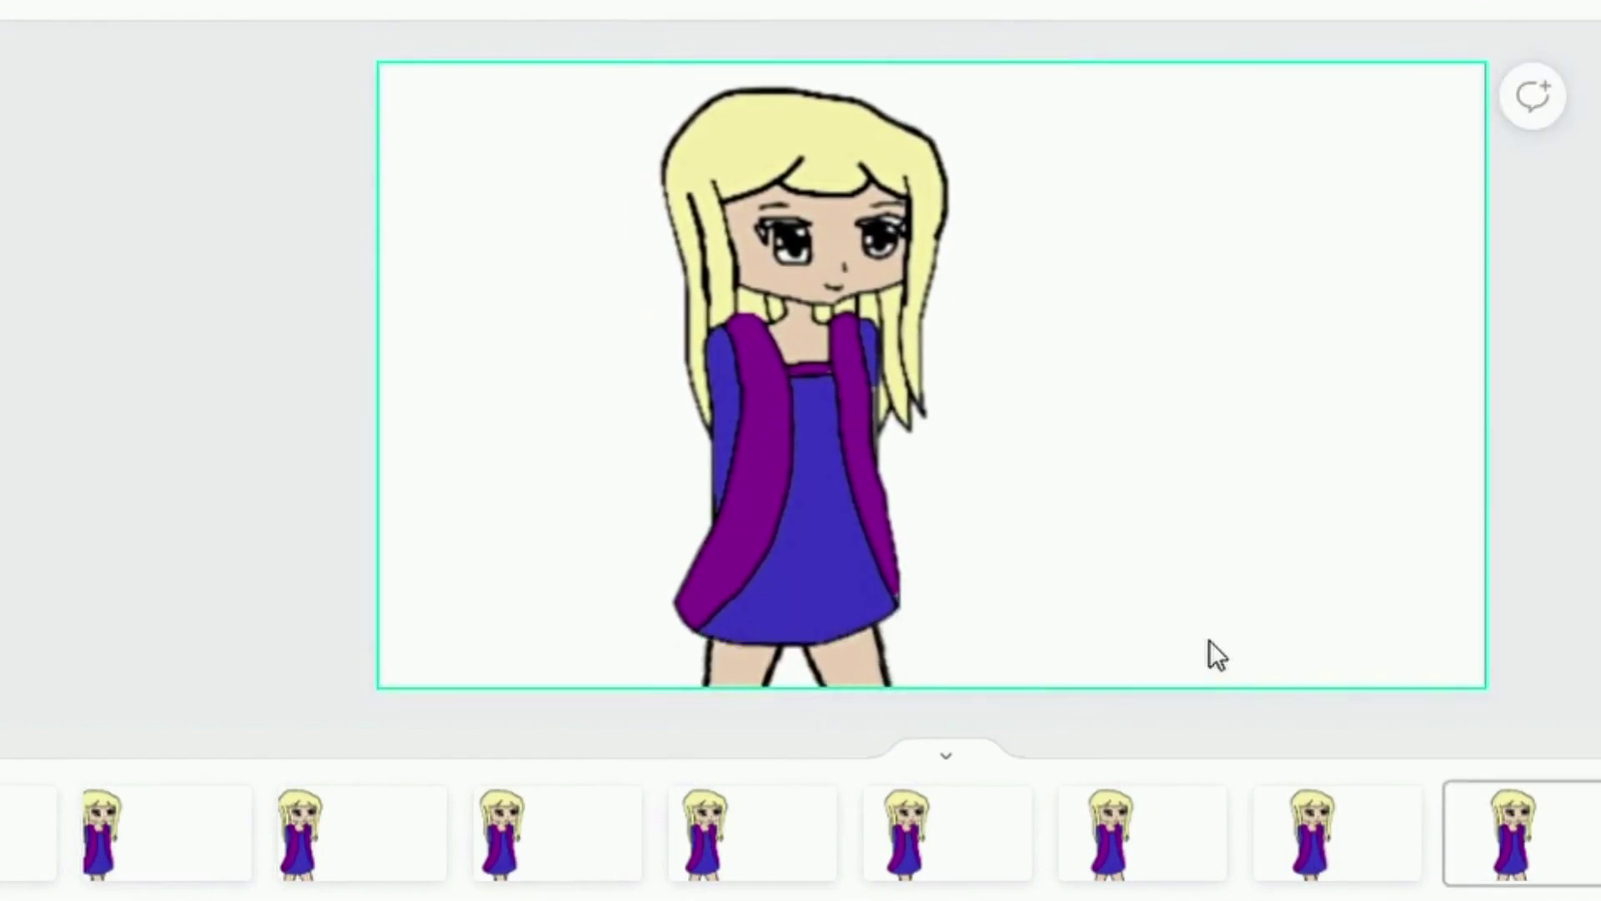
Step: Duplicate the tenth page and move the copy to the end of the sequence as the twelfth page
mouse_move(1518, 813)
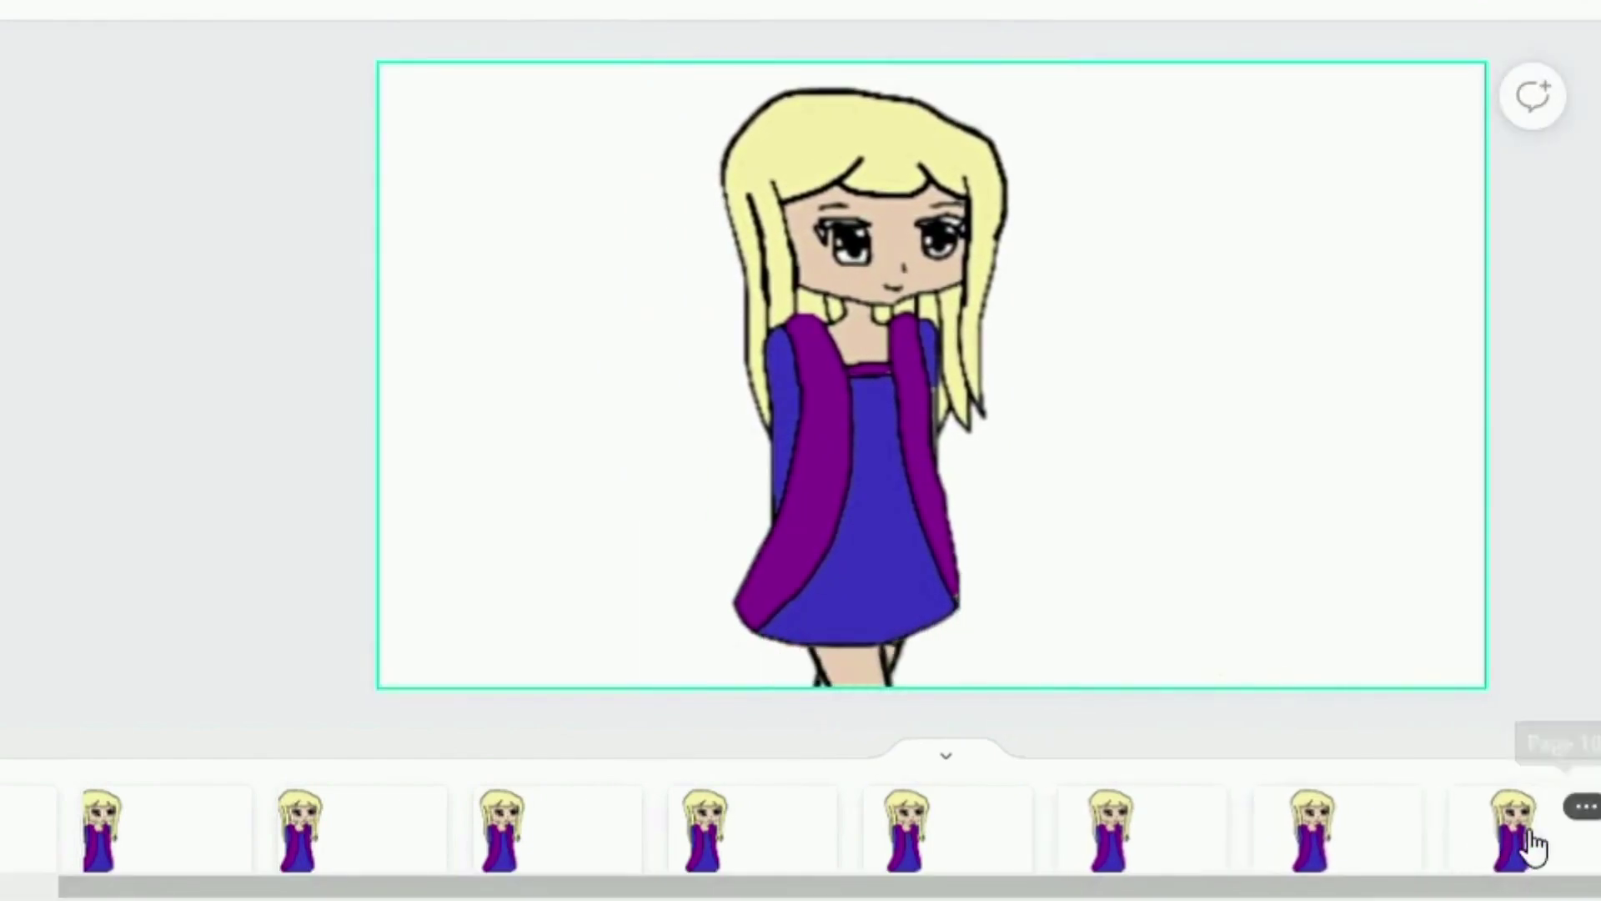
click(1533, 846)
key(ctrl+d)
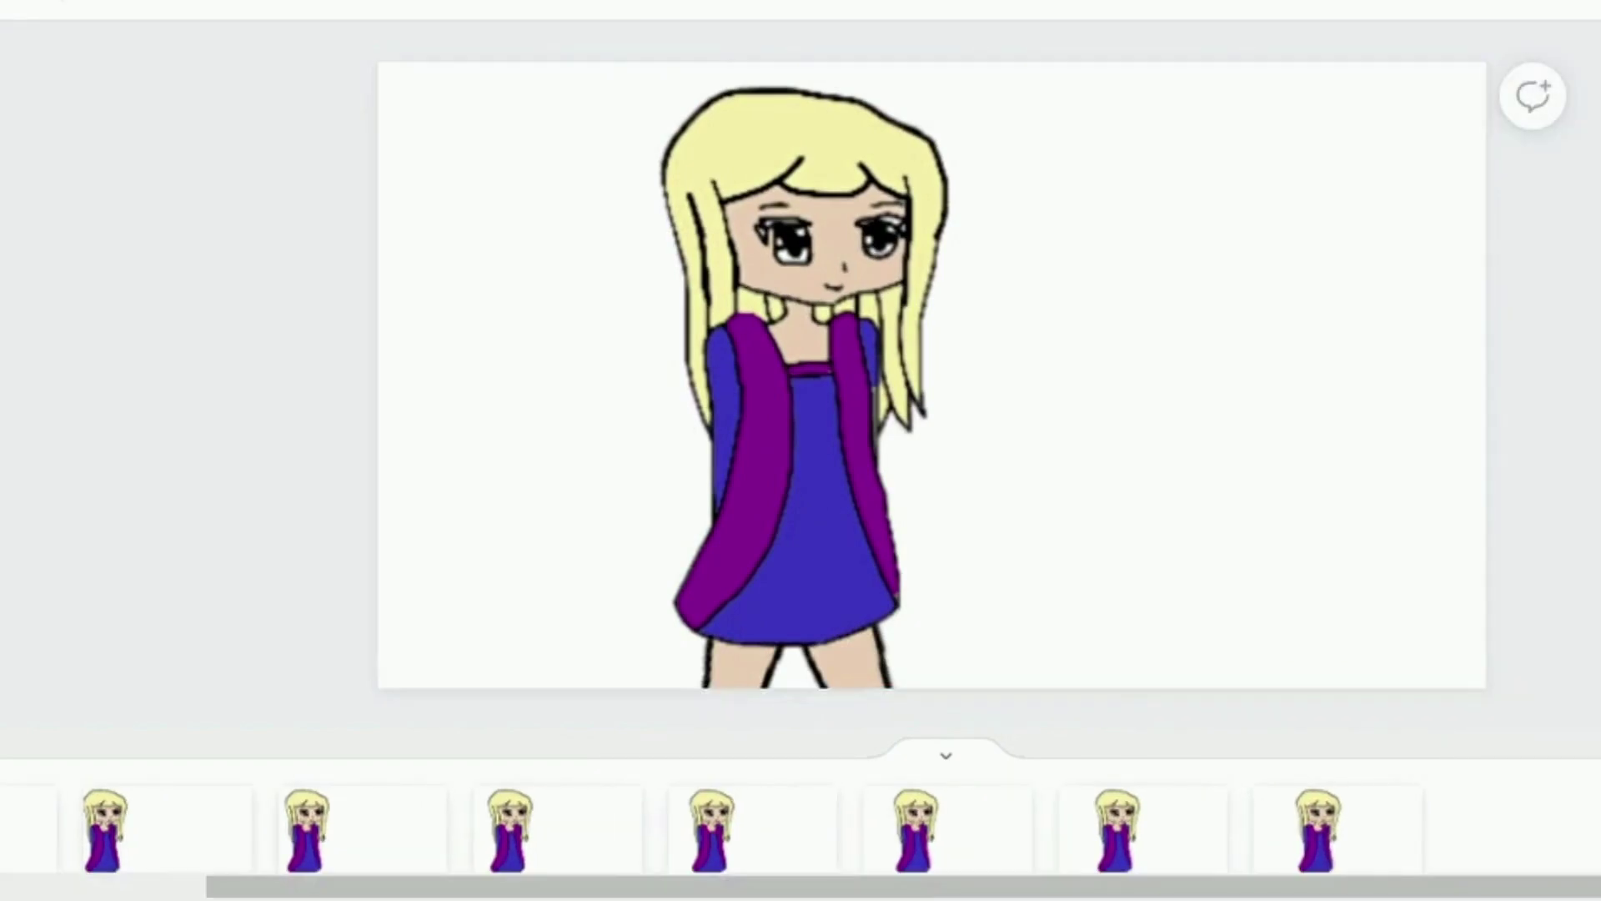
Step: On the twelfth page, nudge the character and both spread legs right until she stands a little past her eleventh-page position
drag(1222, 529, 740, 632)
key(shift+Right)
key(shift+Right)
key(shift+Right)
key(shift+Right)
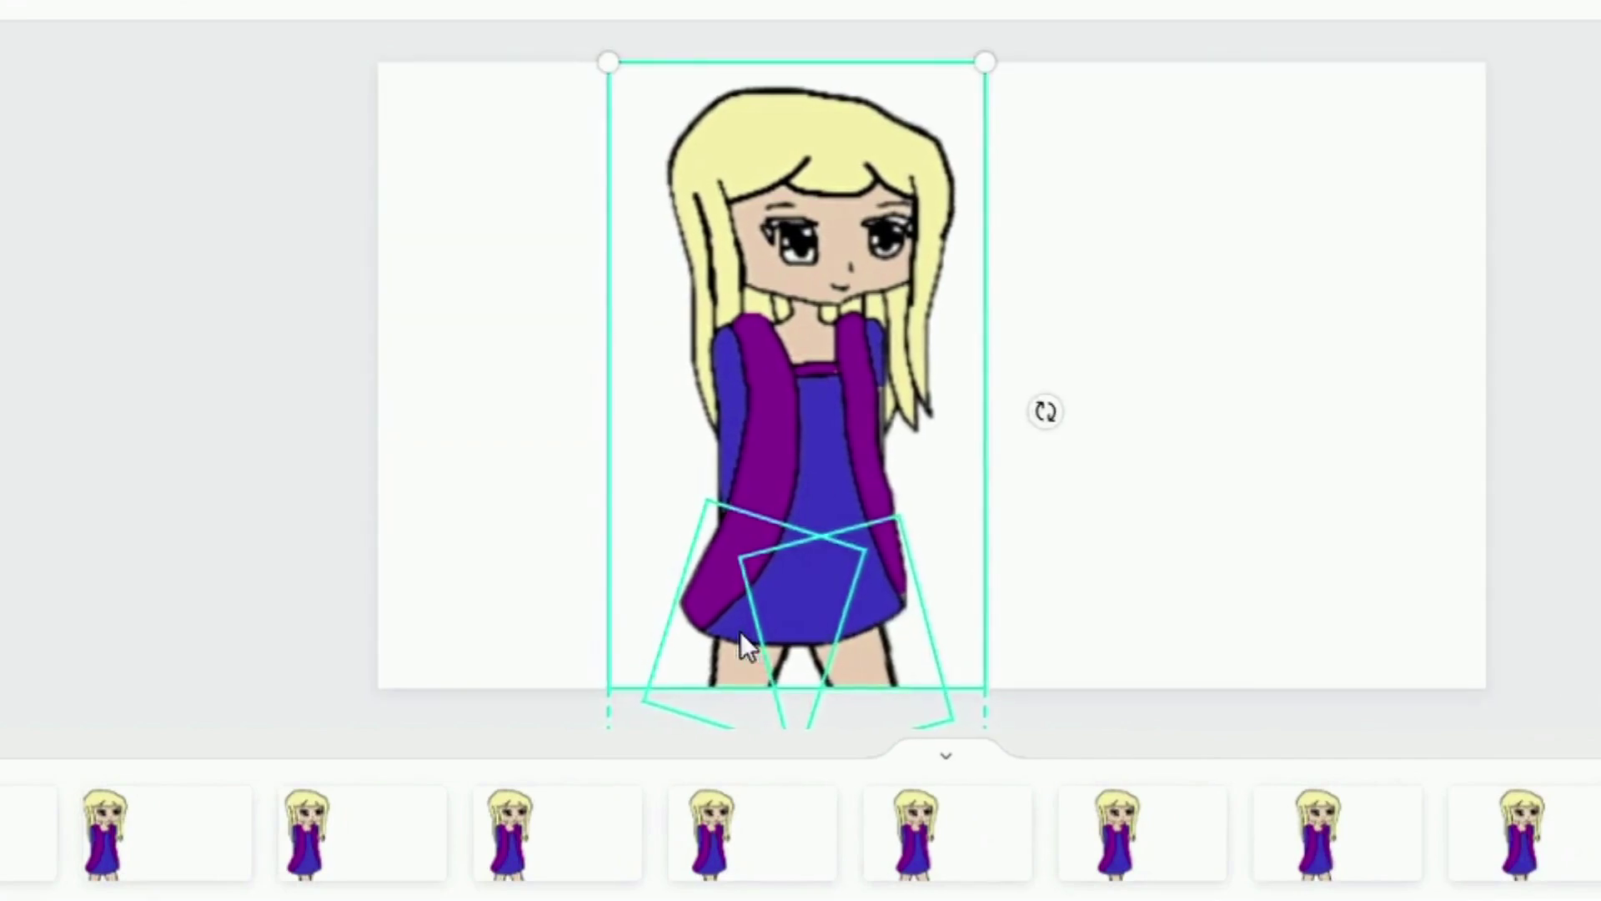
key(shift+Right)
key(shift+Right)
key(shift+Right)
key(shift+Right)
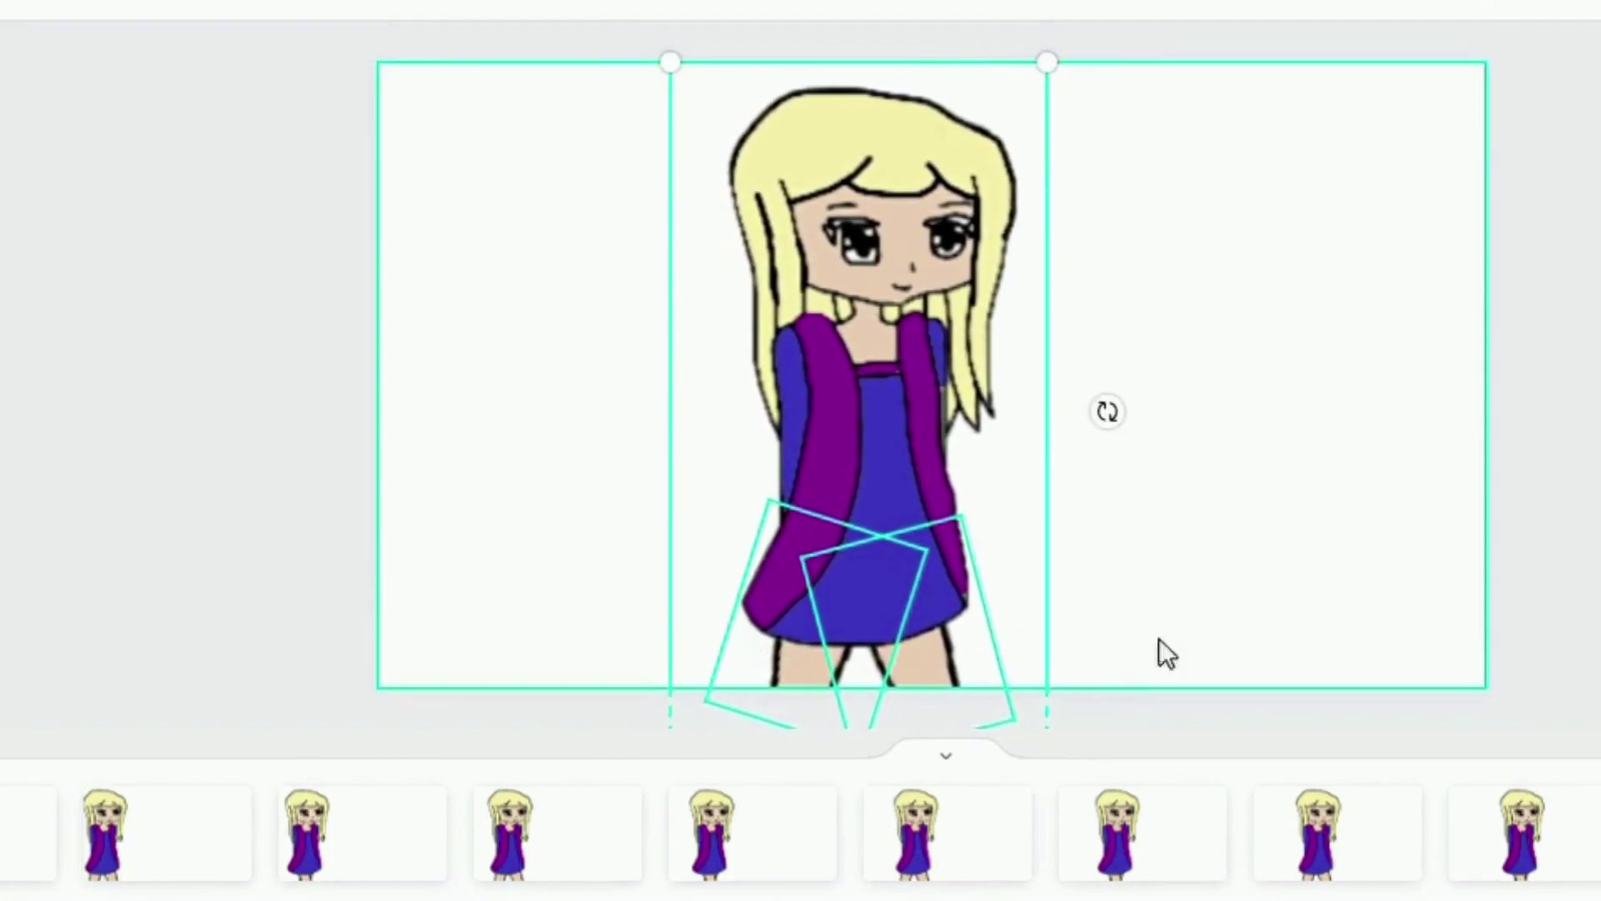
click(1198, 633)
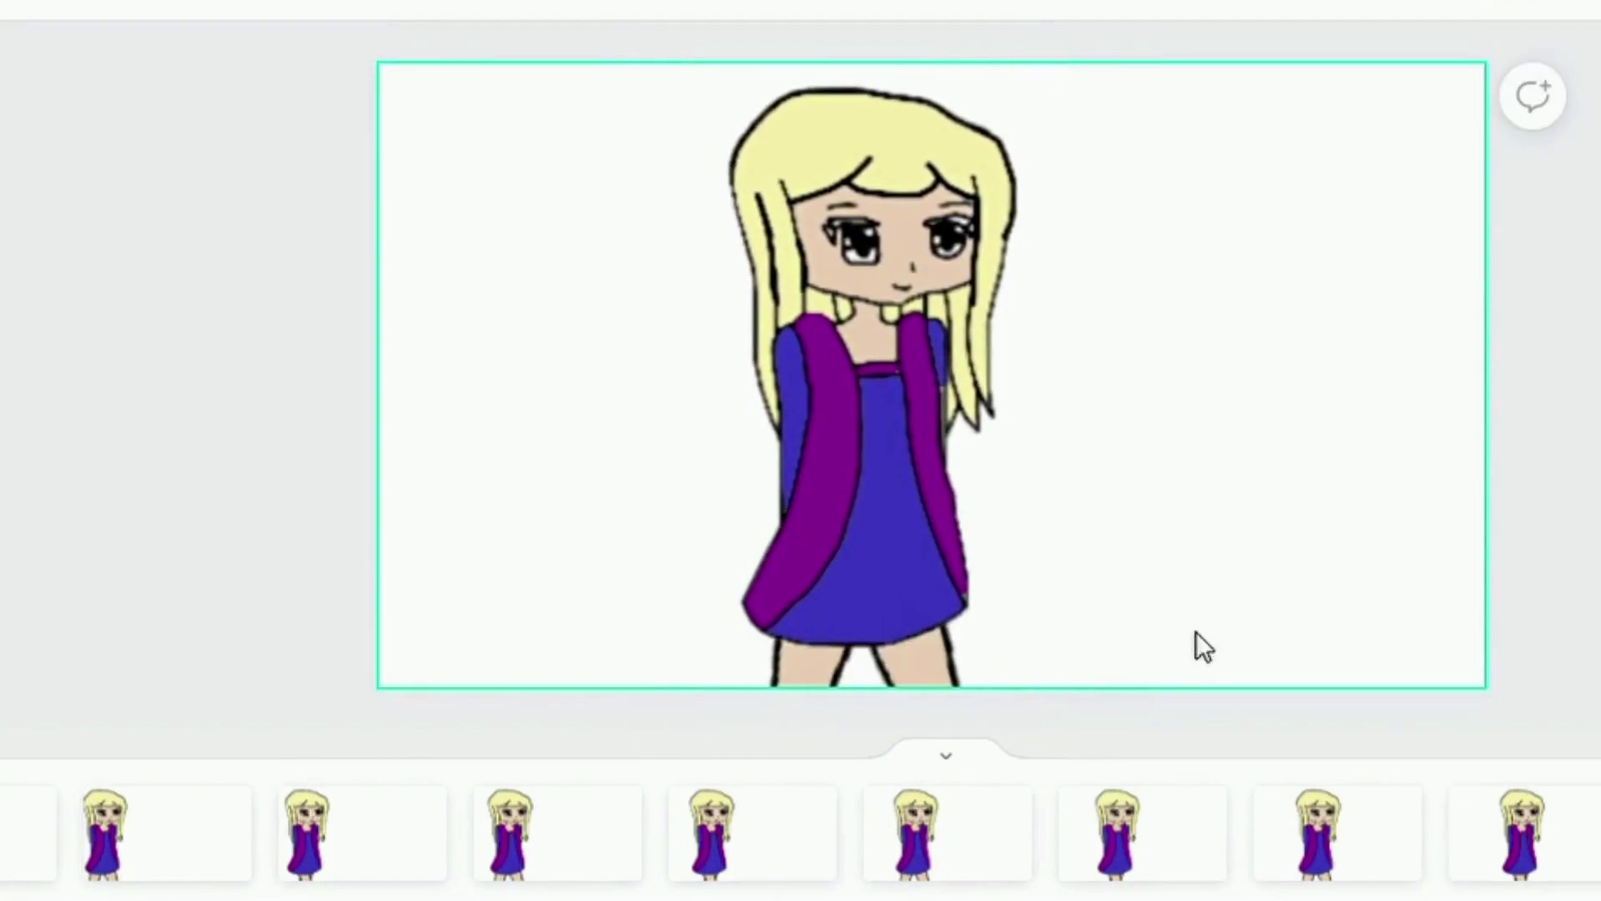
click(787, 638)
key(shift+Right)
key(shift+Right)
key(shift+Right)
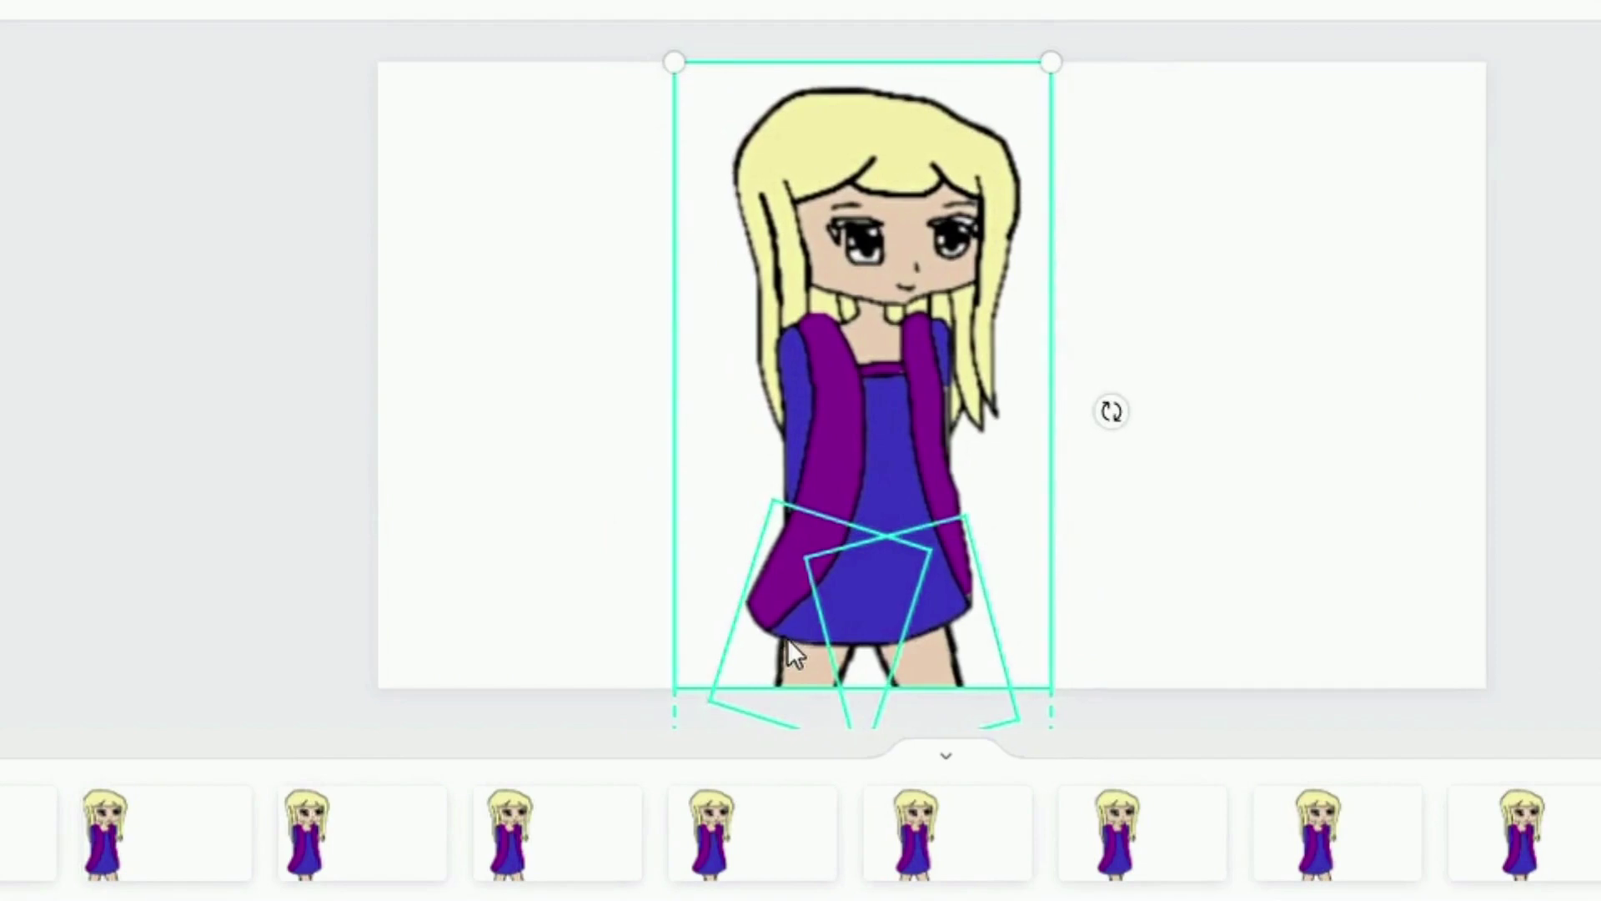
key(shift+Right)
key(shift+Right)
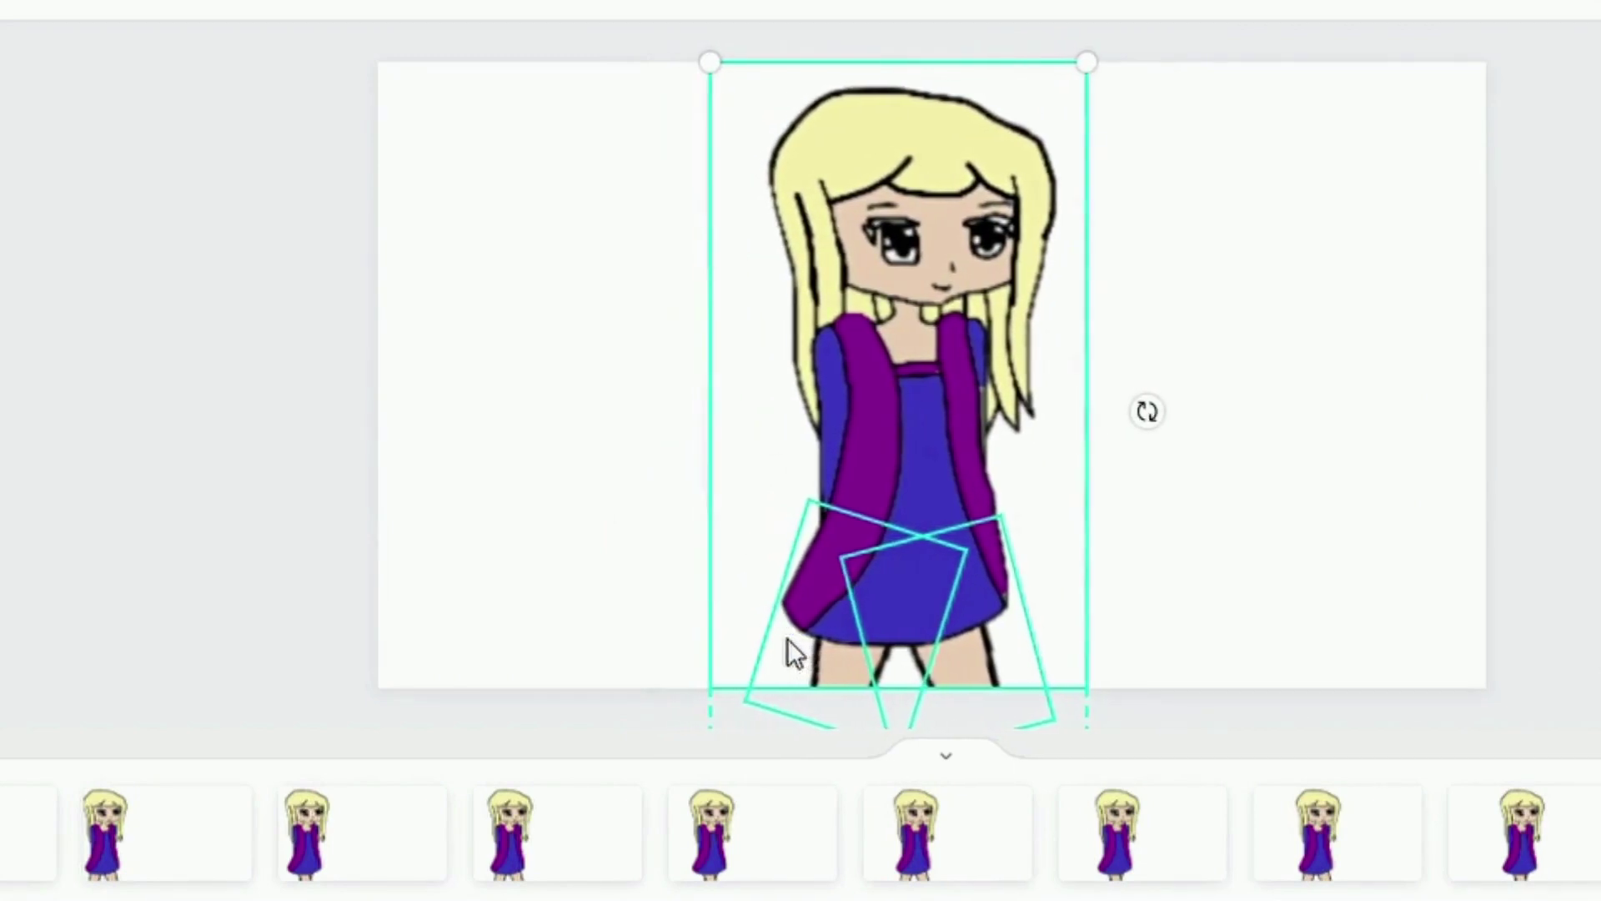
click(1186, 606)
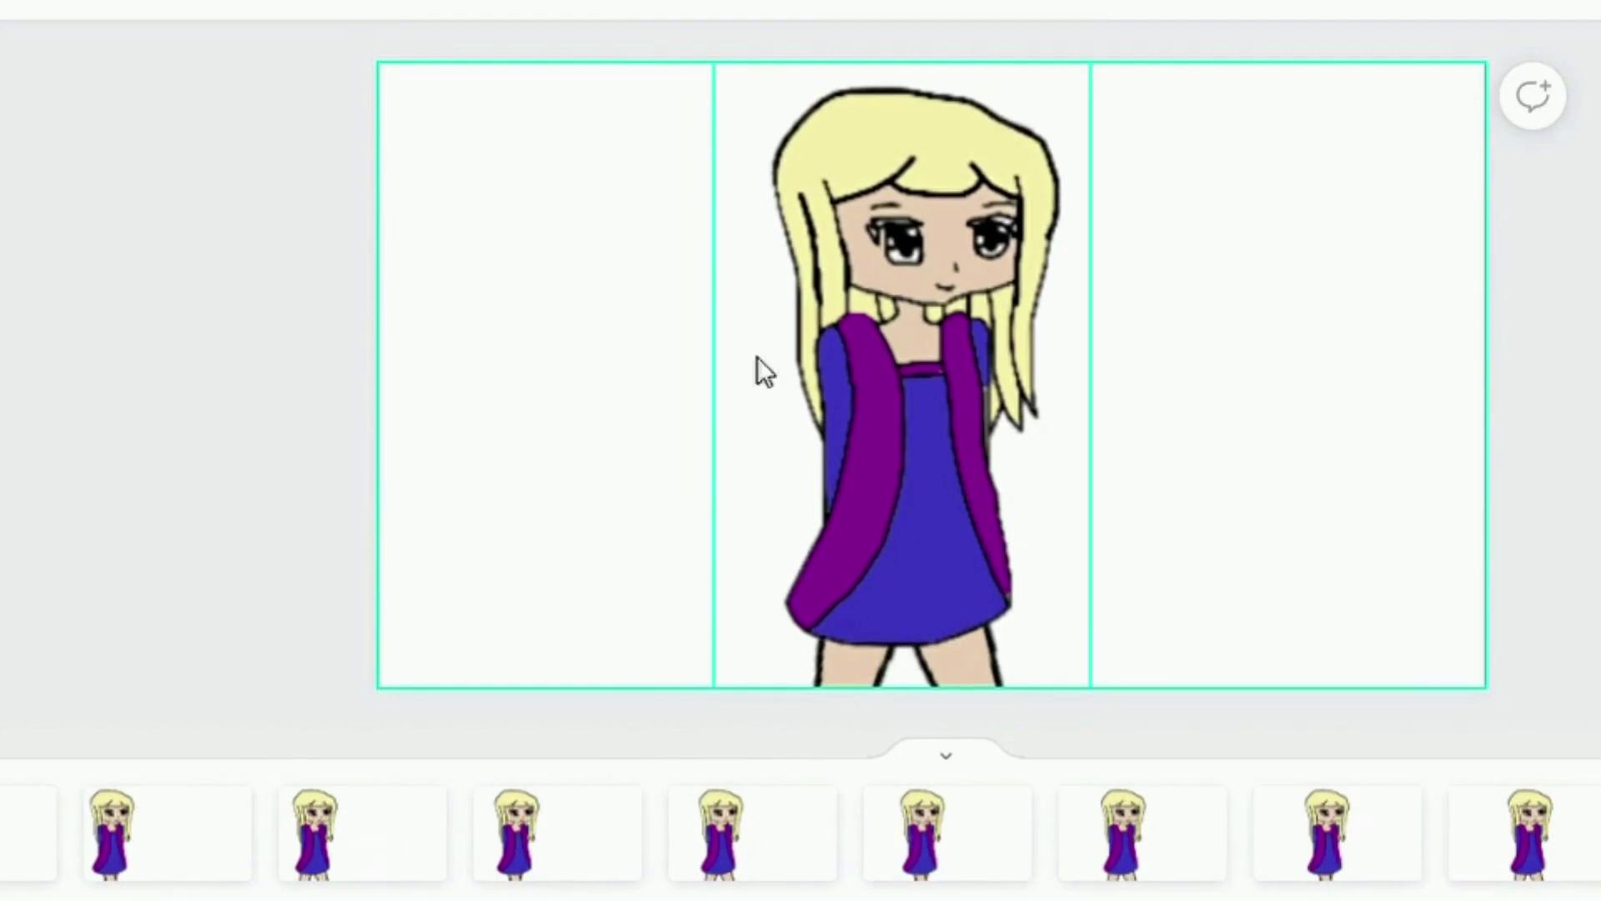
Step: On the copy of the twelfth page, send the body image to the back and rotate the front leg to nearly vertical
right_click(928, 521)
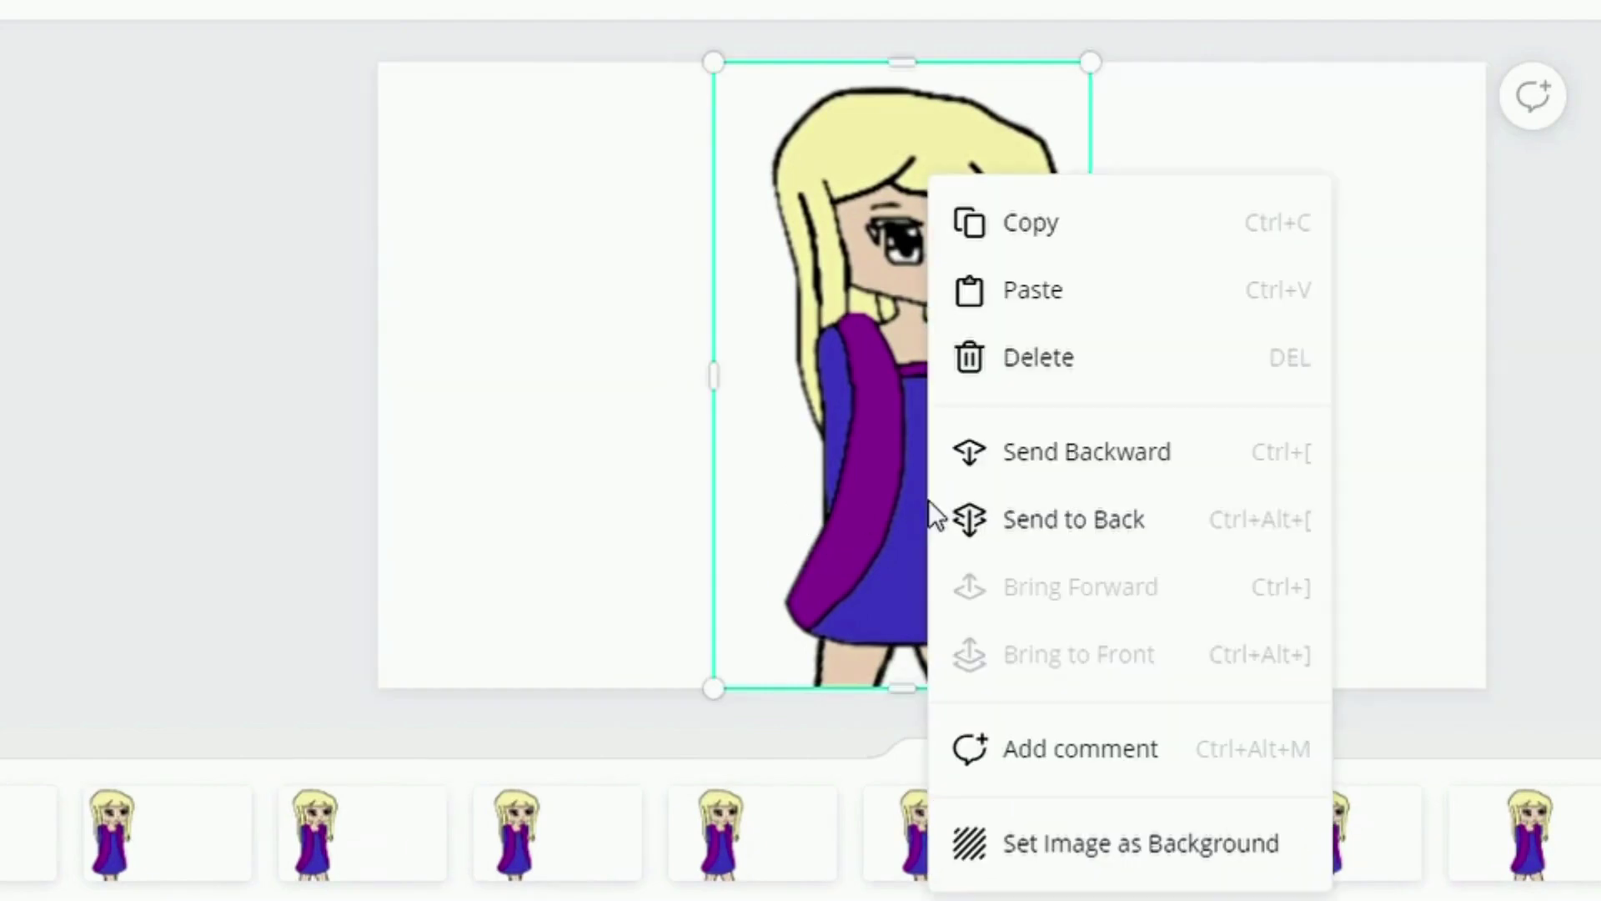
click(1061, 522)
click(960, 627)
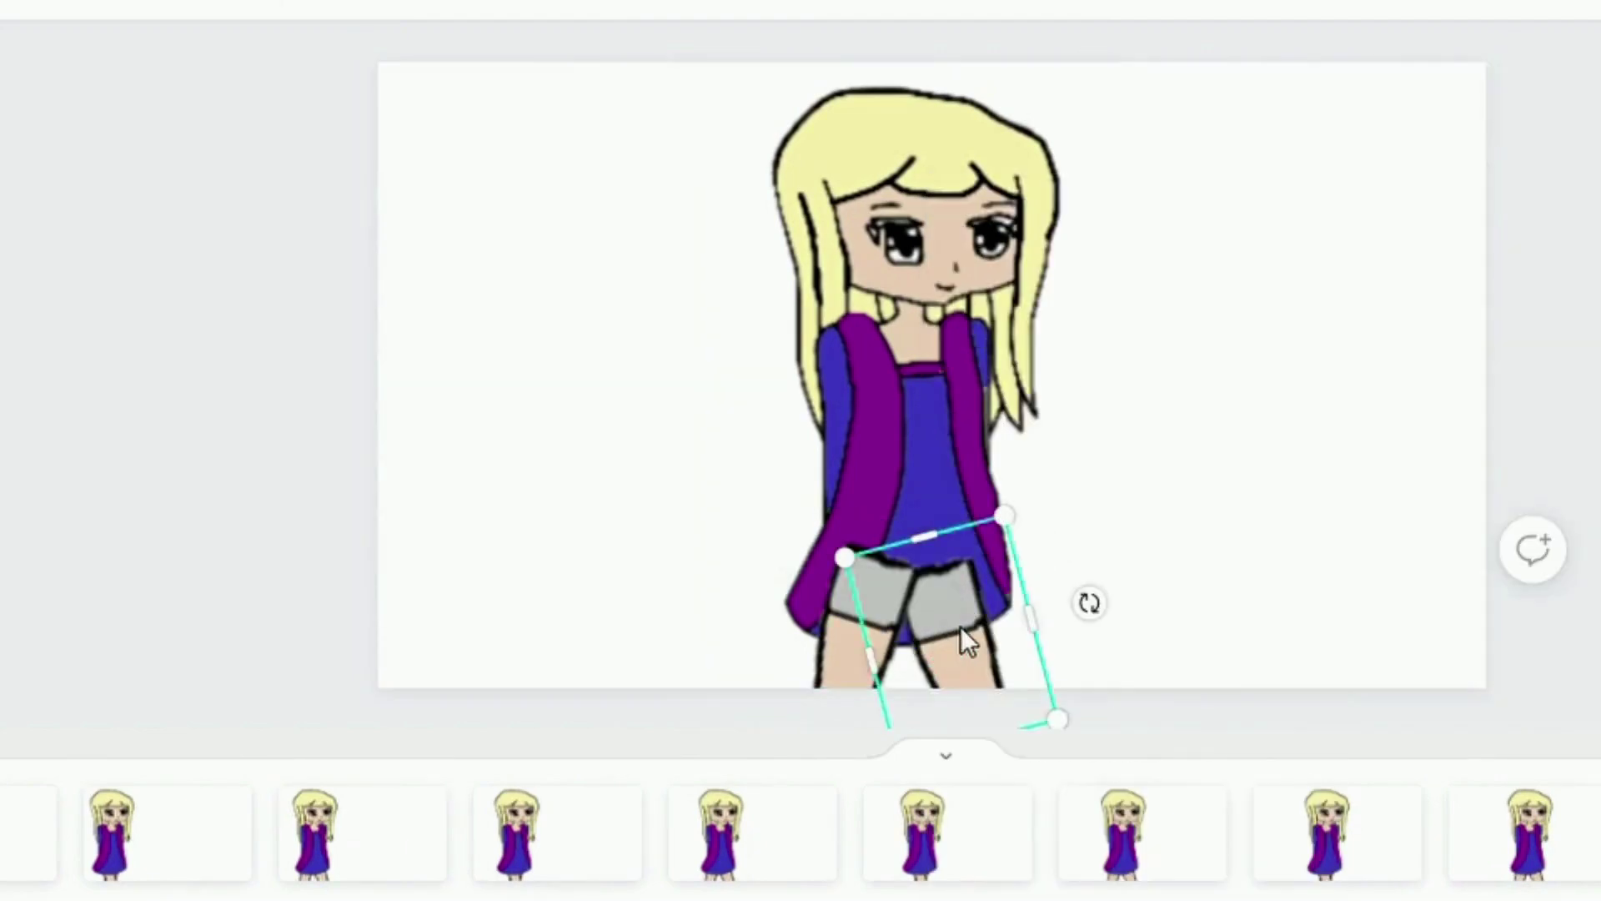
drag(1089, 602, 1026, 651)
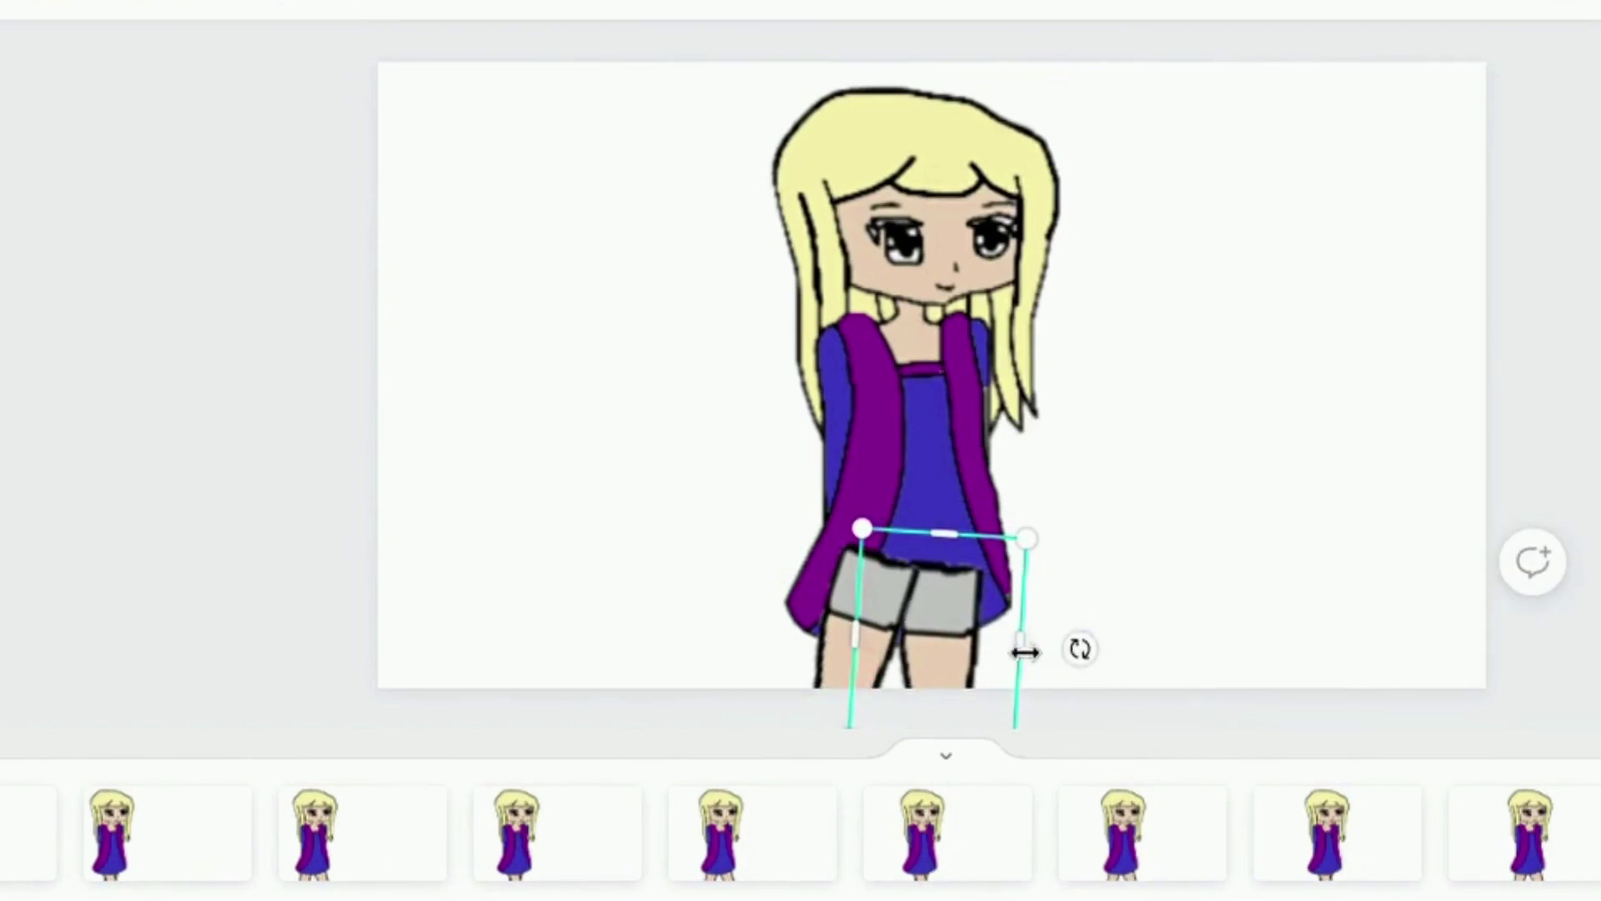
Step: Rotate the rear leg to nearly vertical and nudge it right so it sits beside the front leg
mouse_move(850, 649)
mouse_down()
mouse_move(823, 654)
mouse_move(834, 668)
mouse_up()
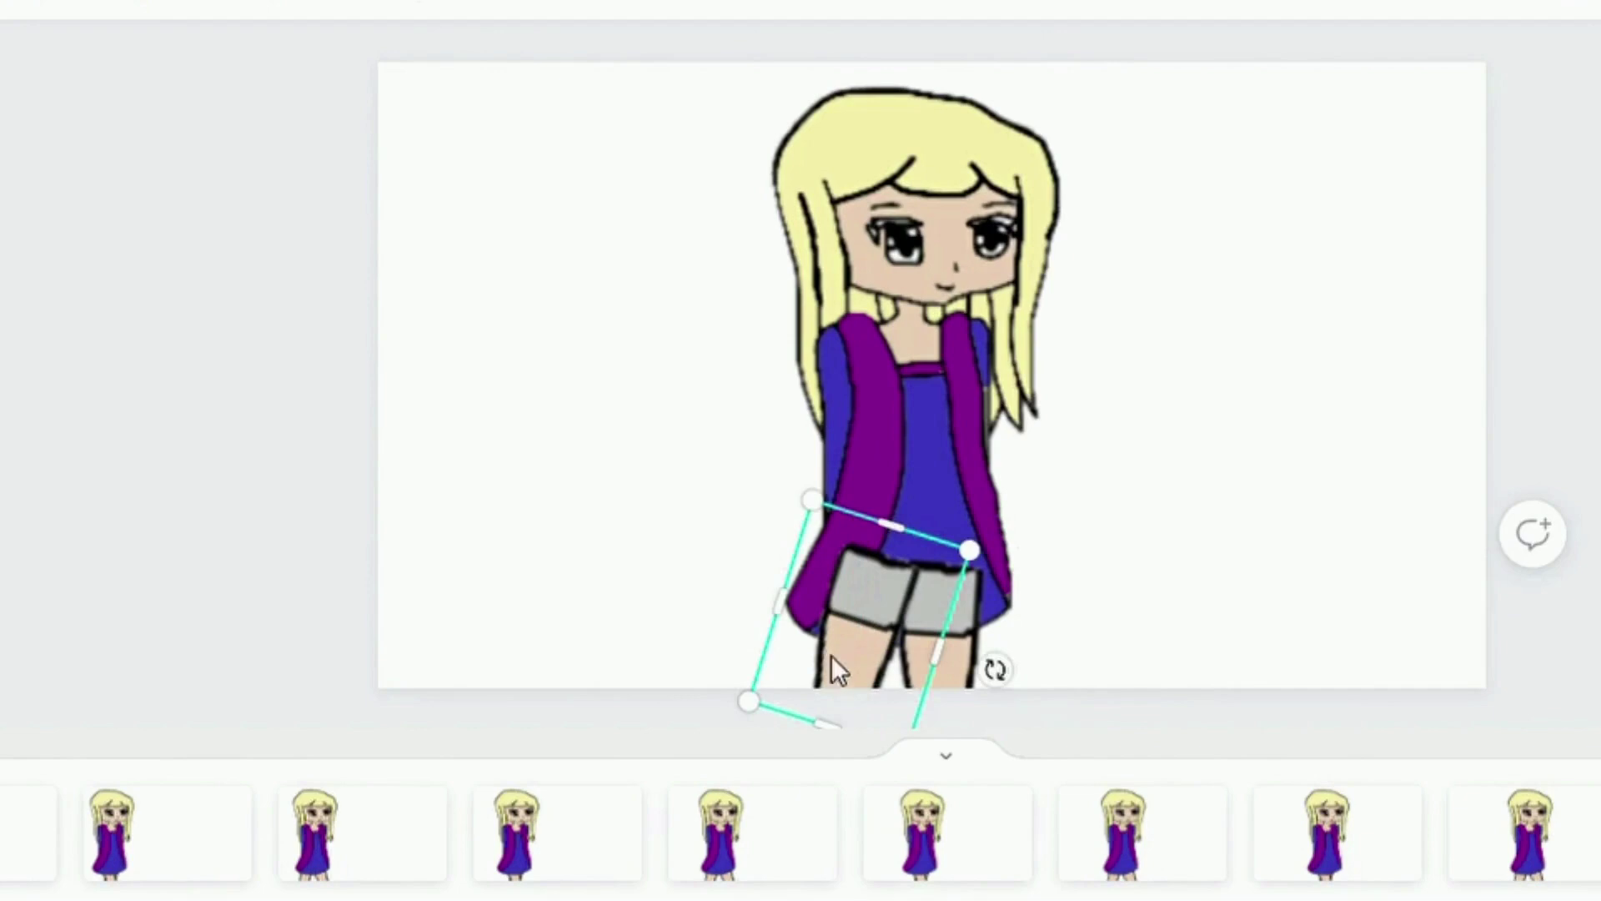
drag(1031, 695, 1035, 658)
key(Right)
key(Right)
key(Right)
key(Right)
key(Right)
key(Right)
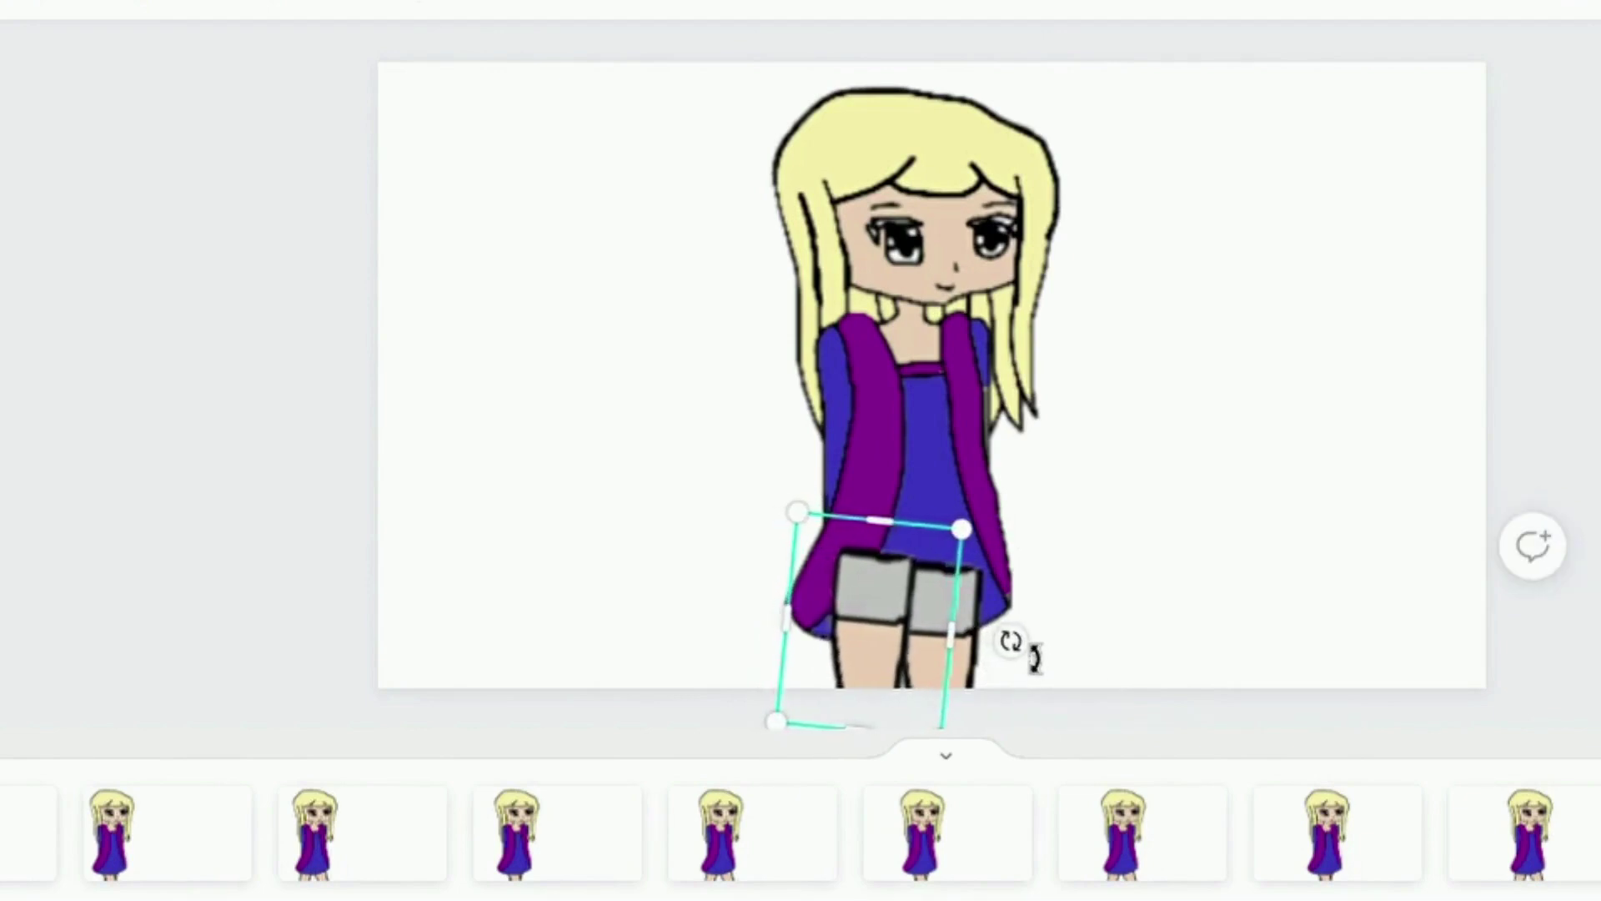
Step: Fine-tune the front leg's rotation to stand straight, and bring the body image to the front over both legs
click(1128, 572)
click(1006, 641)
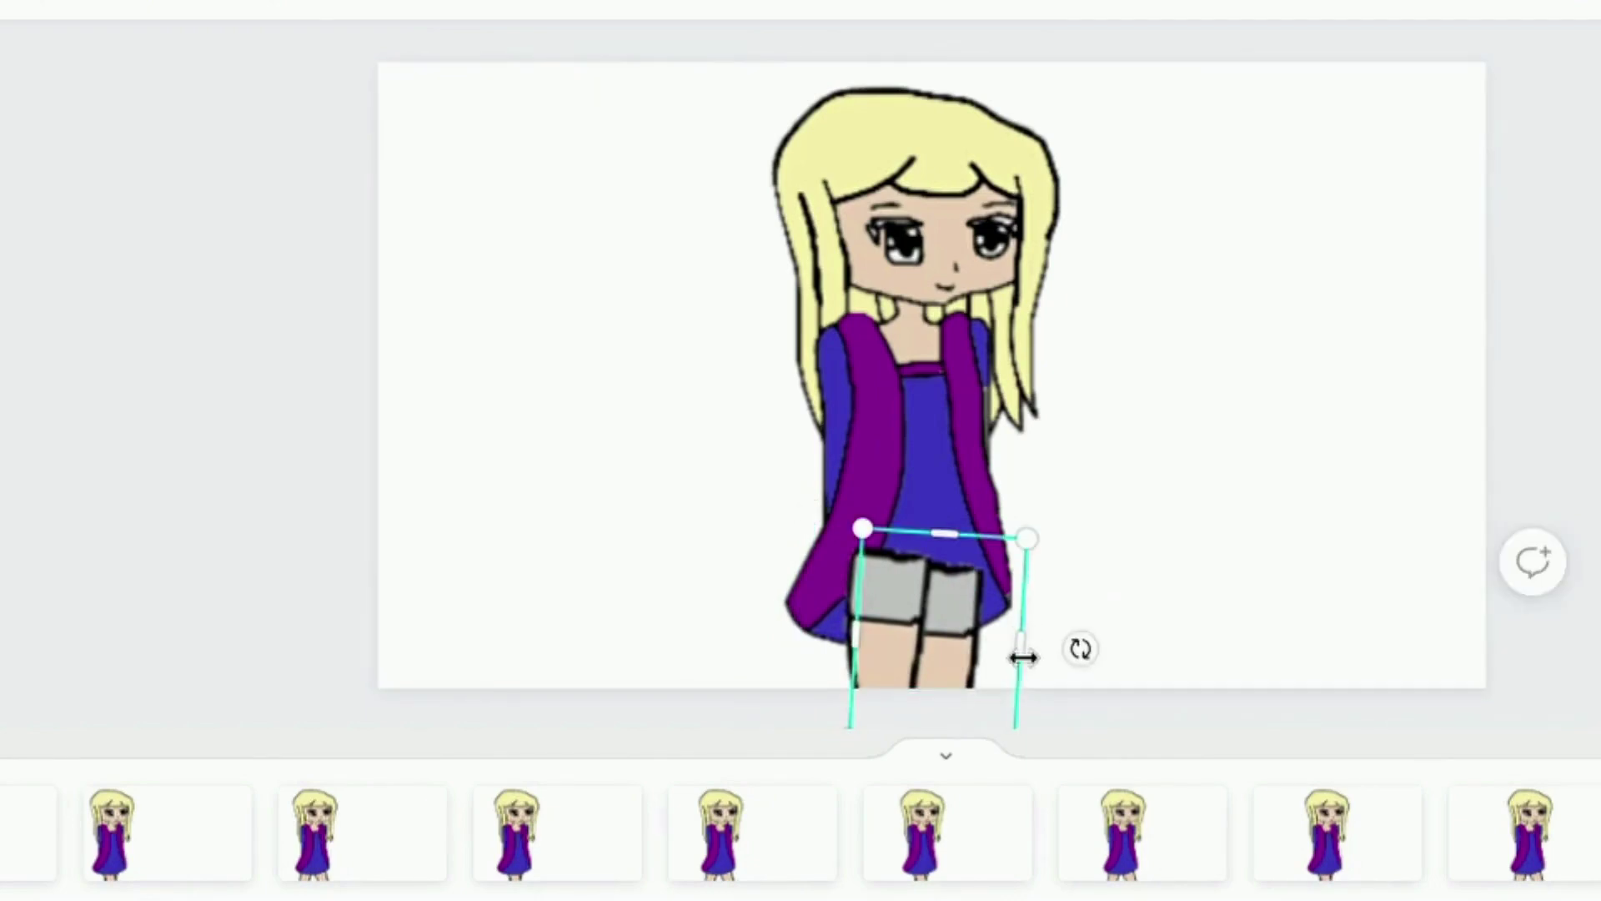
drag(1111, 674, 1111, 657)
click(1166, 562)
click(952, 407)
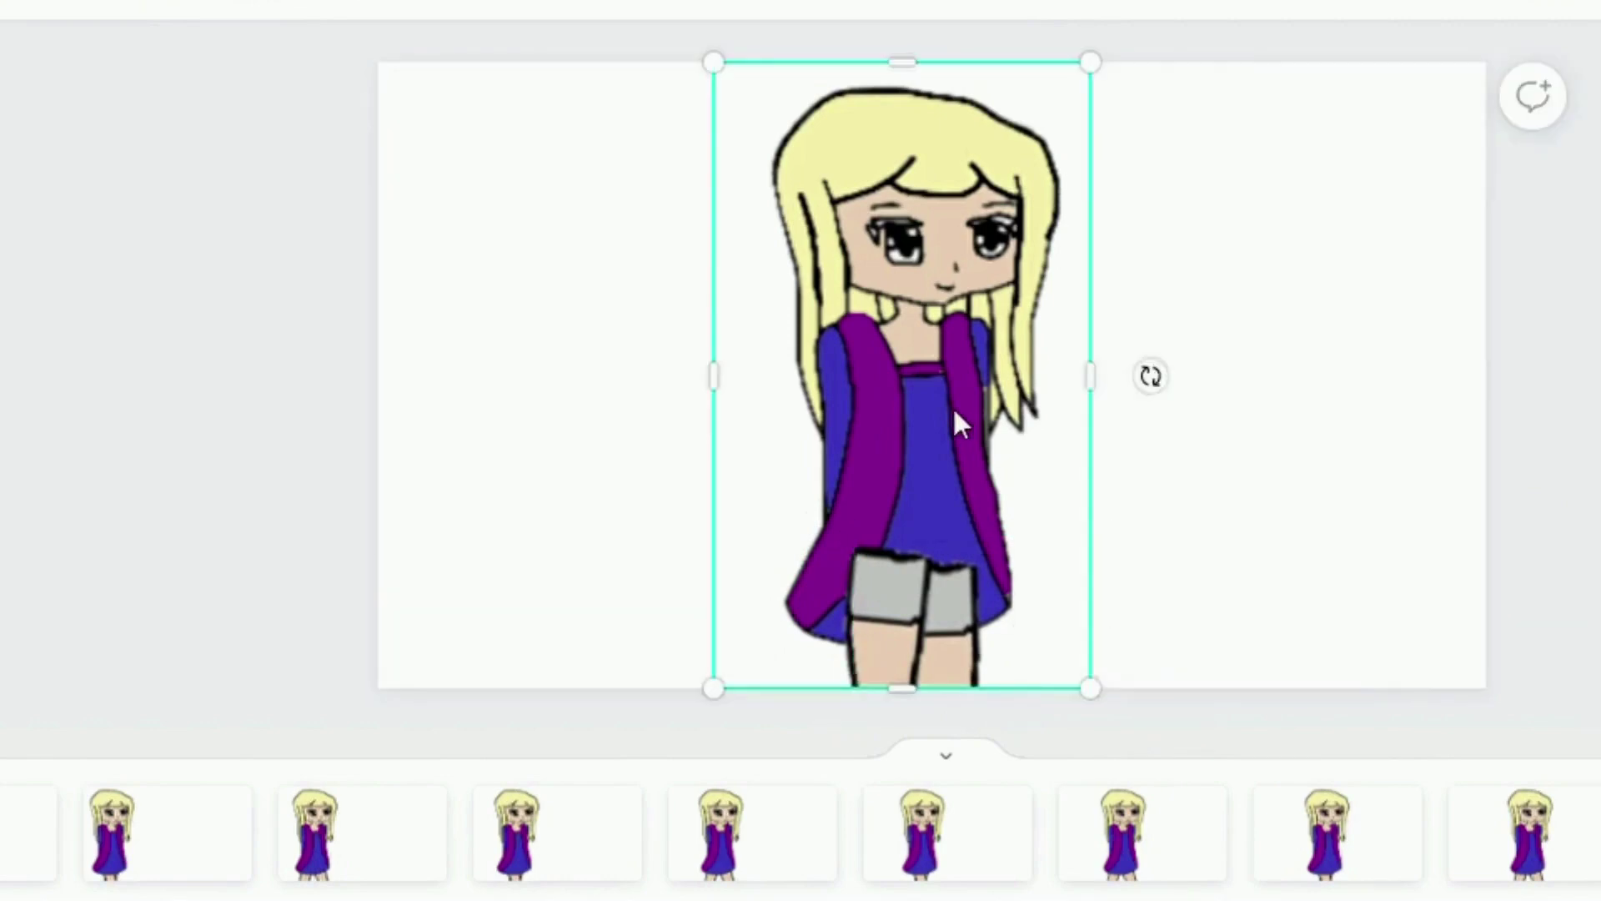
right_click(956, 412)
click(1082, 657)
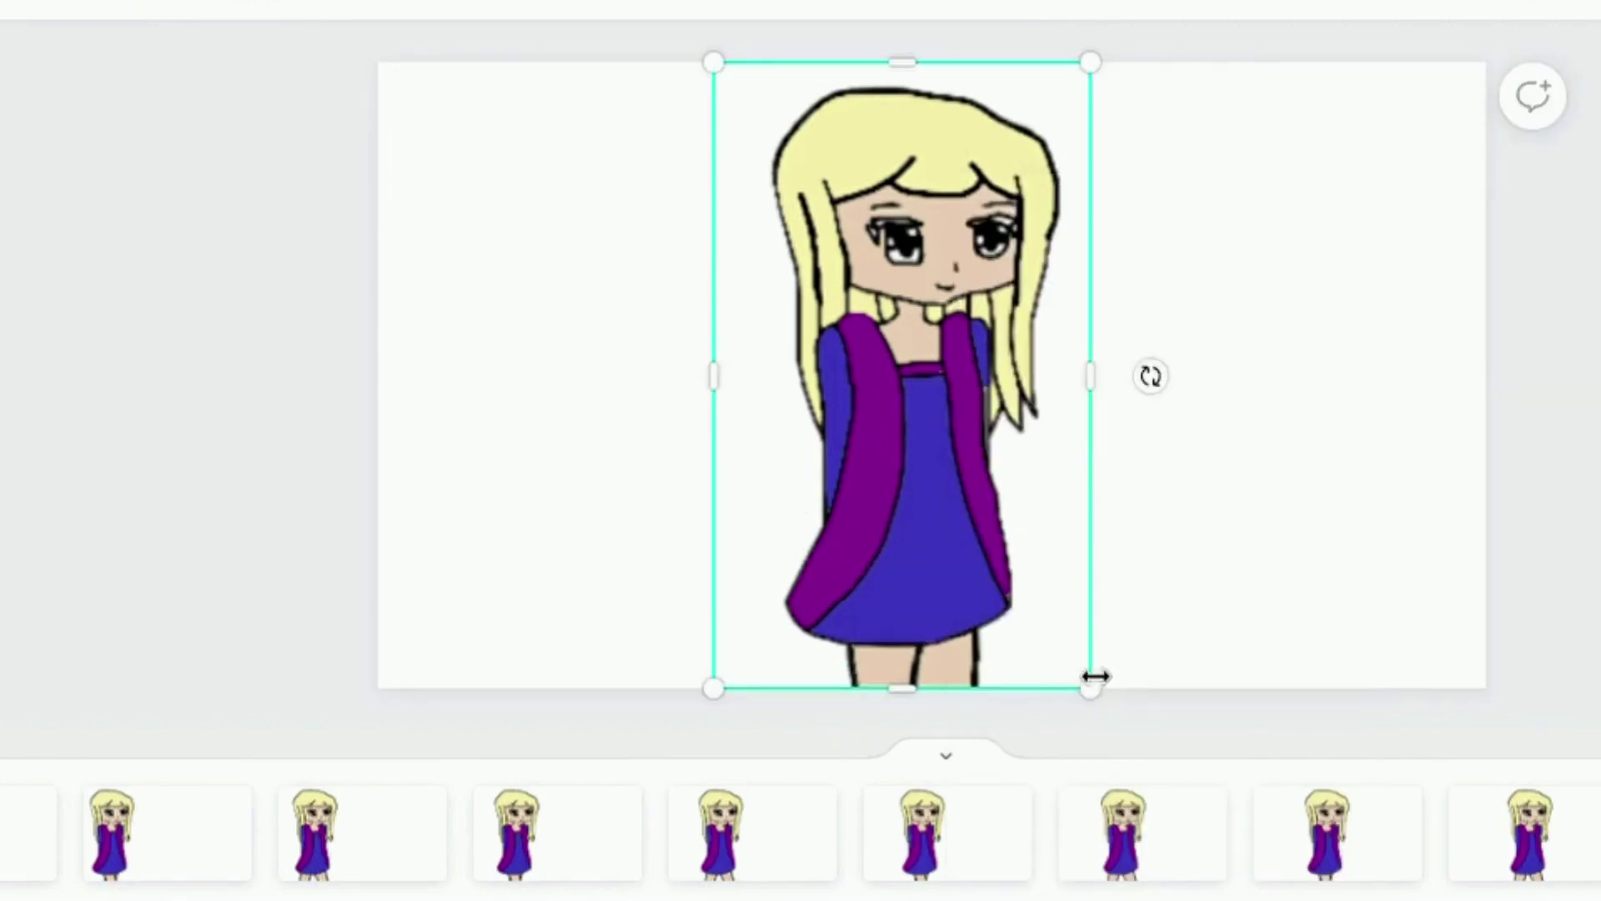
click(1268, 549)
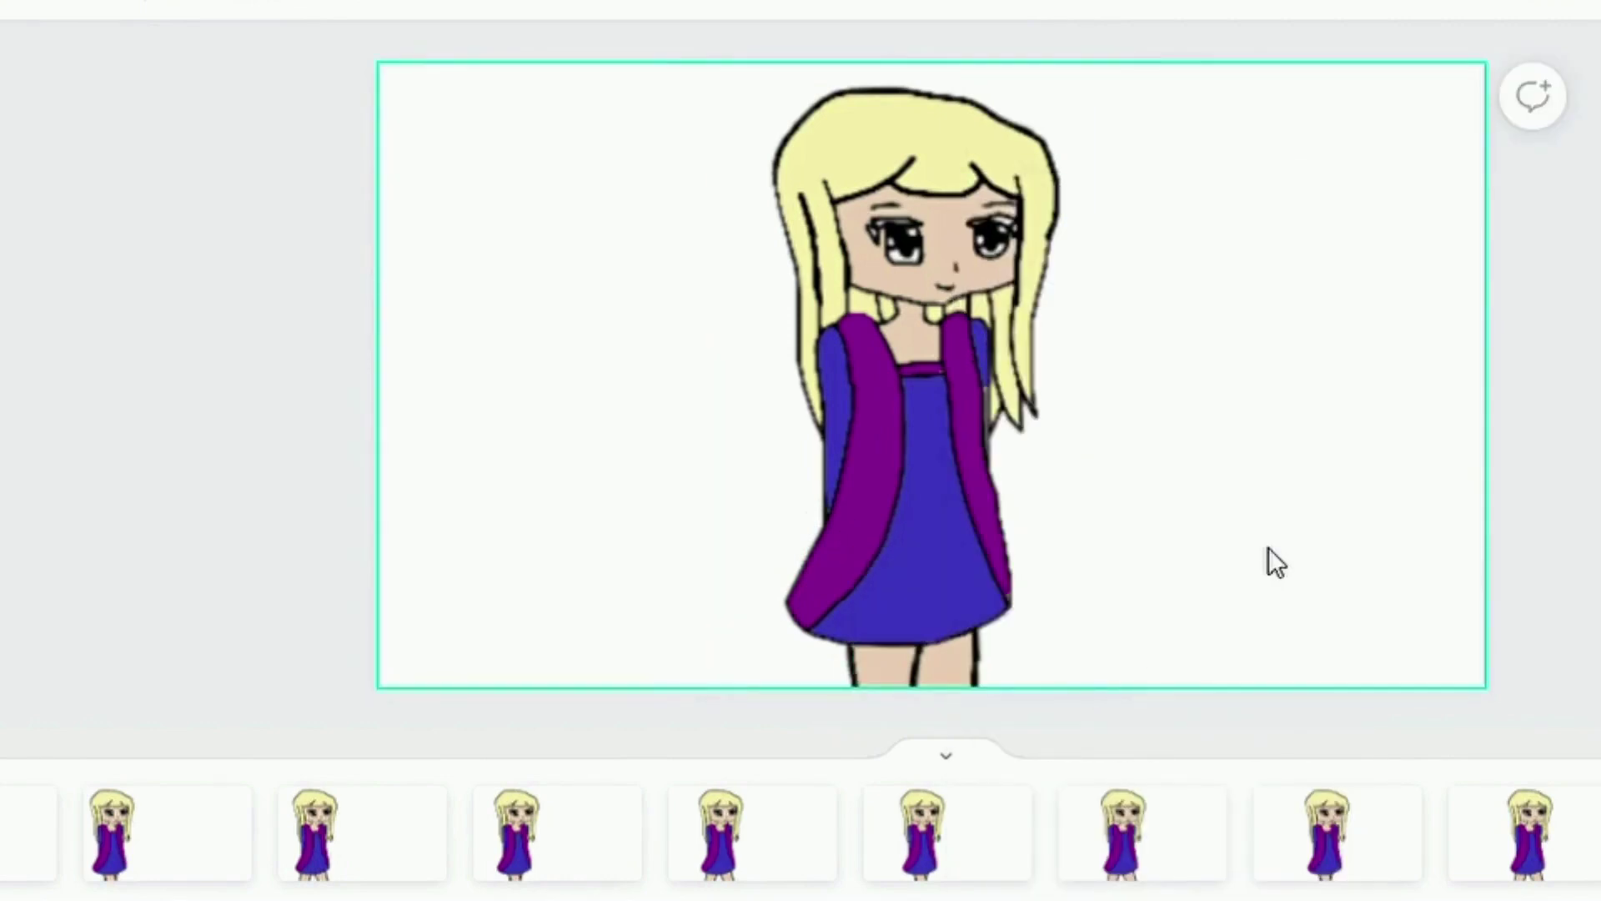
Step: Nudge the standing character and both straightened legs slightly further right than on the twelfth page
click(1535, 829)
drag(1179, 427, 849, 649)
key(Right)
key(Right)
key(Right)
key(Right)
key(Right)
key(Right)
key(Right)
key(Right)
key(Right)
key(Right)
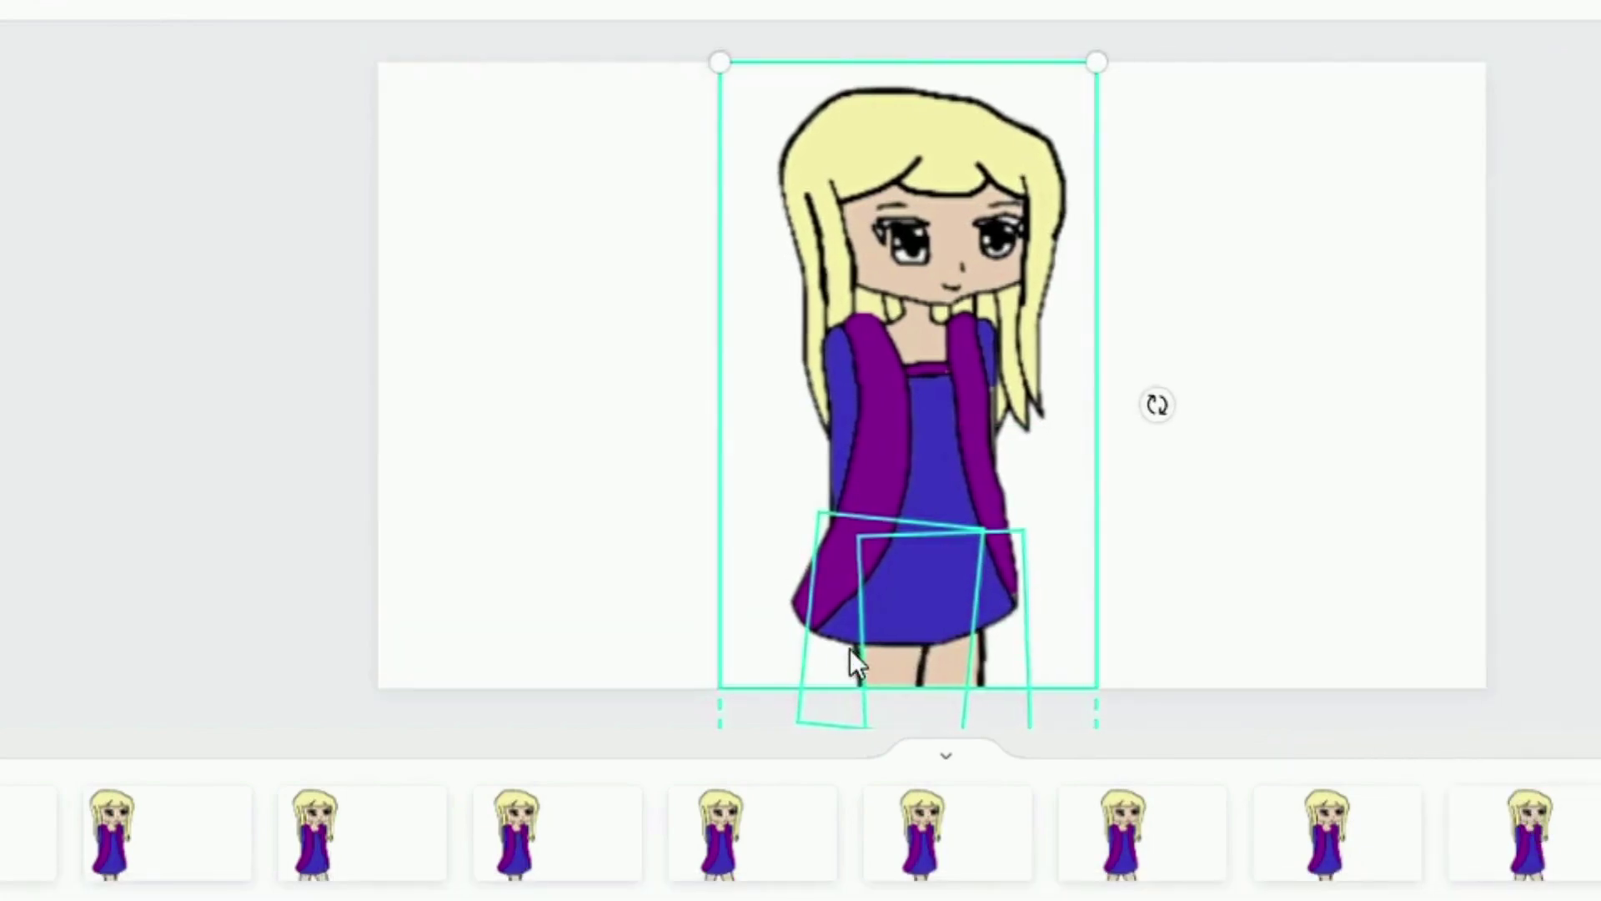
click(1262, 562)
click(1527, 859)
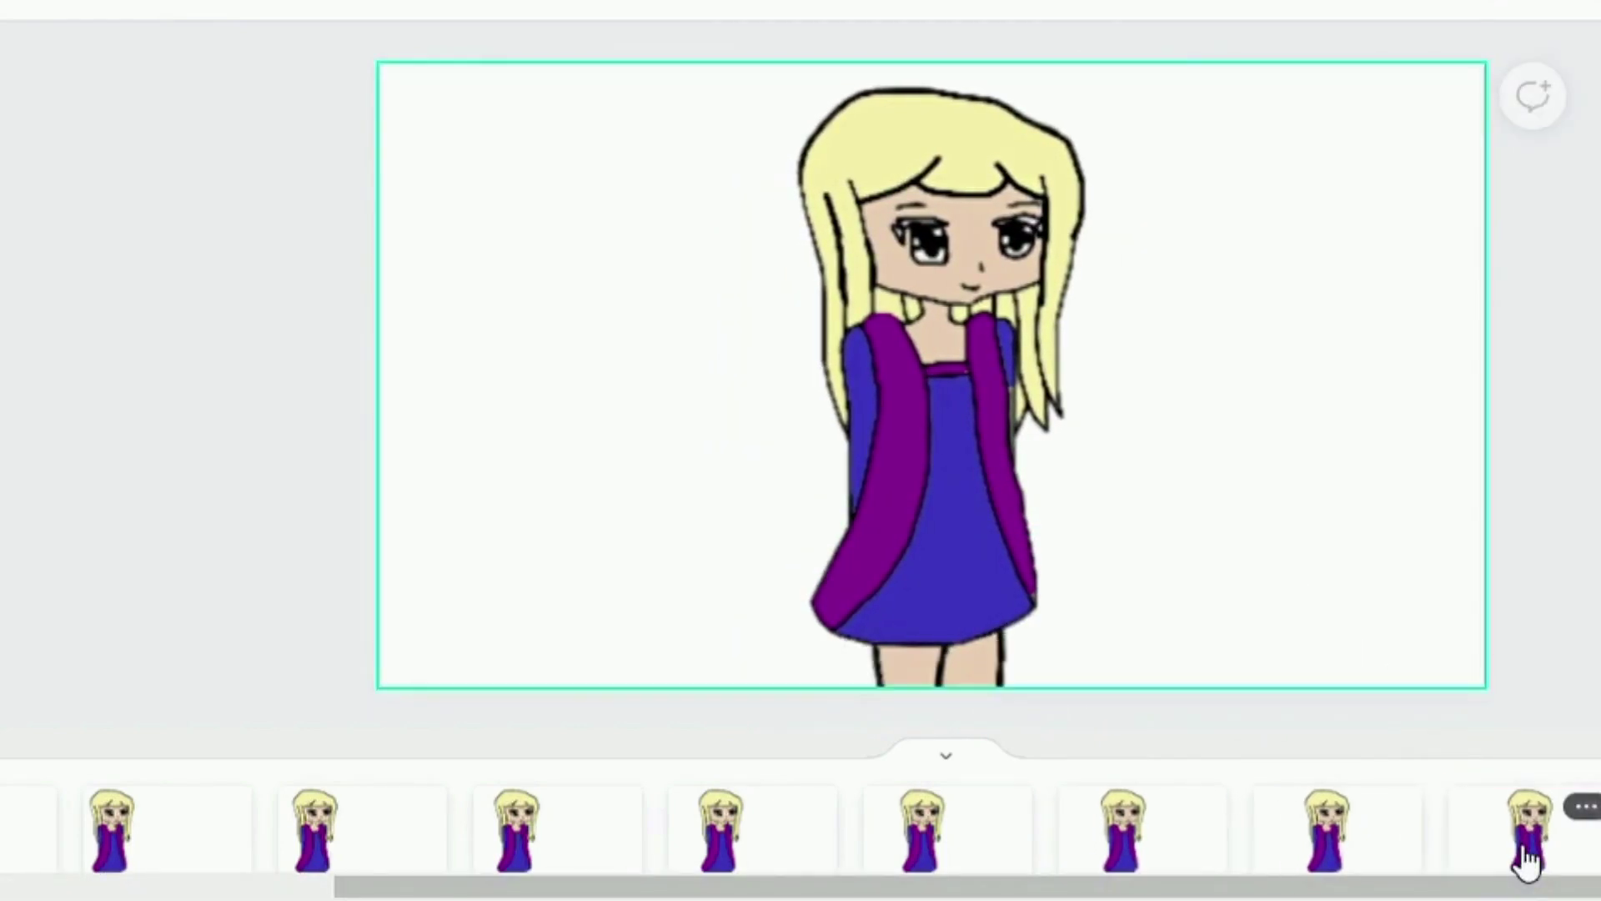